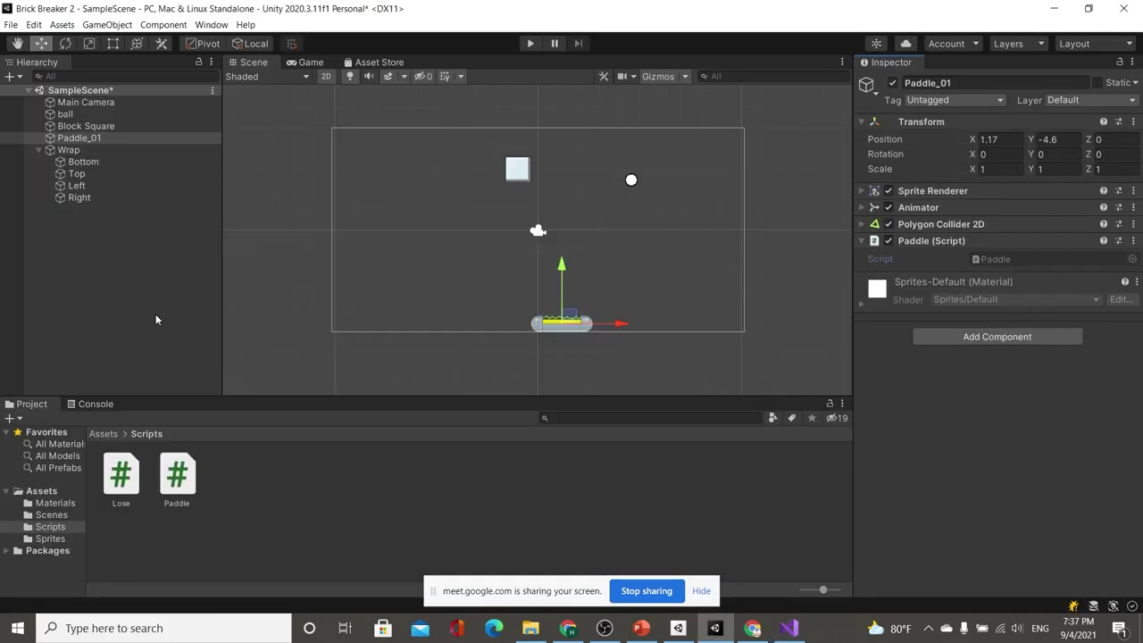
Highlight Paddle.cs's default Start method and its 'first frame update' comment to explain it
{"action": "key", "text": "alt+Tab"}
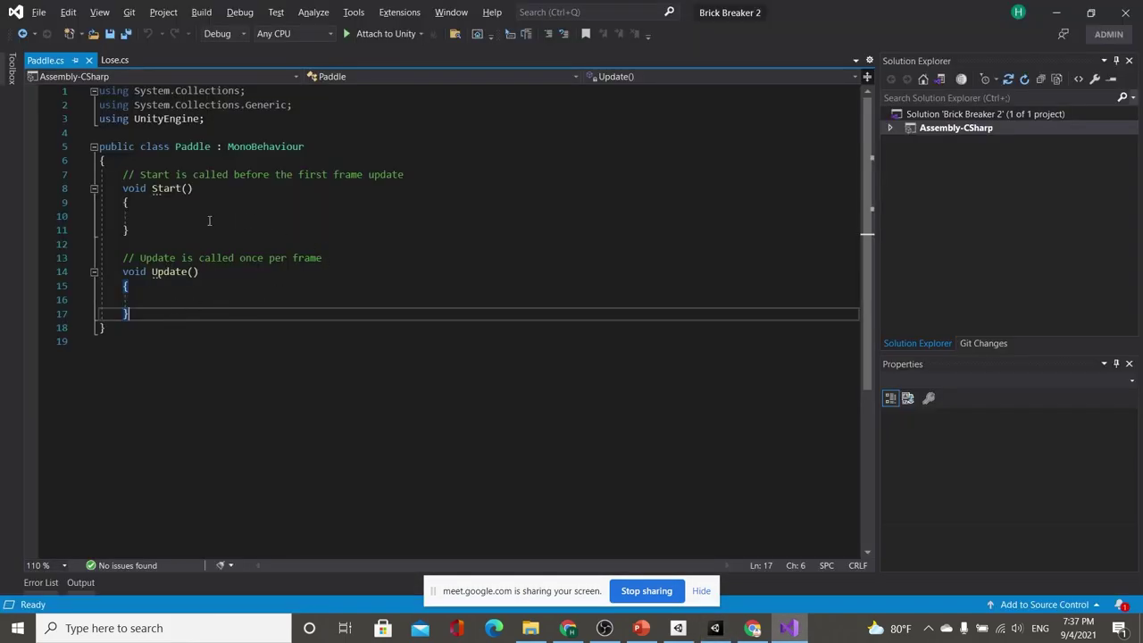
{"action": "left_click_drag", "start_coordinate": [130, 231], "coordinate": [119, 188]}
{"action": "mouse_move", "coordinate": [130, 230]}
{"action": "left_mouse_down"}
{"action": "mouse_move", "coordinate": [122, 174]}
{"action": "mouse_move", "coordinate": [157, 174]}
{"action": "left_mouse_up"}
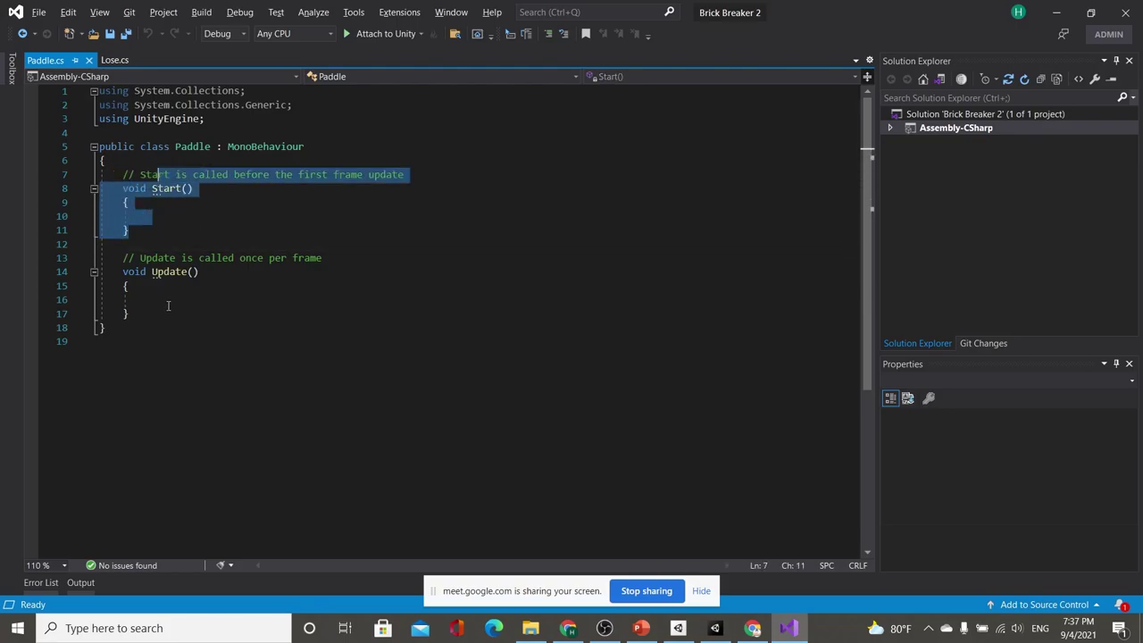
{"action": "mouse_move", "coordinate": [130, 313]}
{"action": "left_mouse_down"}
{"action": "mouse_move", "coordinate": [134, 272]}
{"action": "mouse_move", "coordinate": [122, 258]}
{"action": "left_mouse_up"}
{"action": "left_click", "coordinate": [148, 300]}
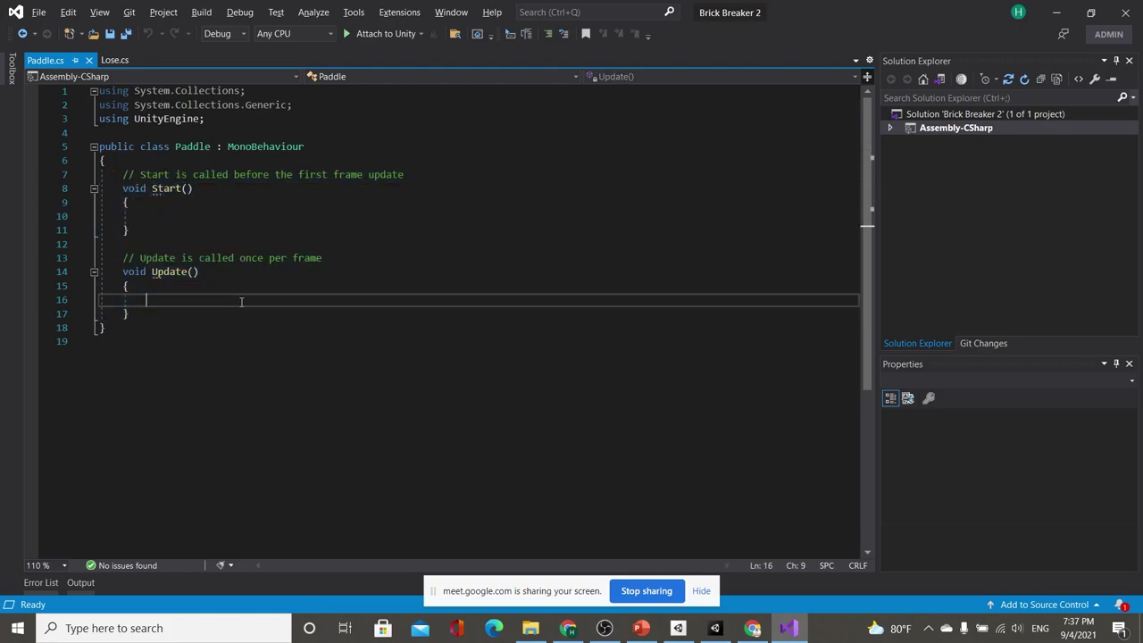
{"action": "left_click_drag", "start_coordinate": [123, 174], "coordinate": [197, 190]}
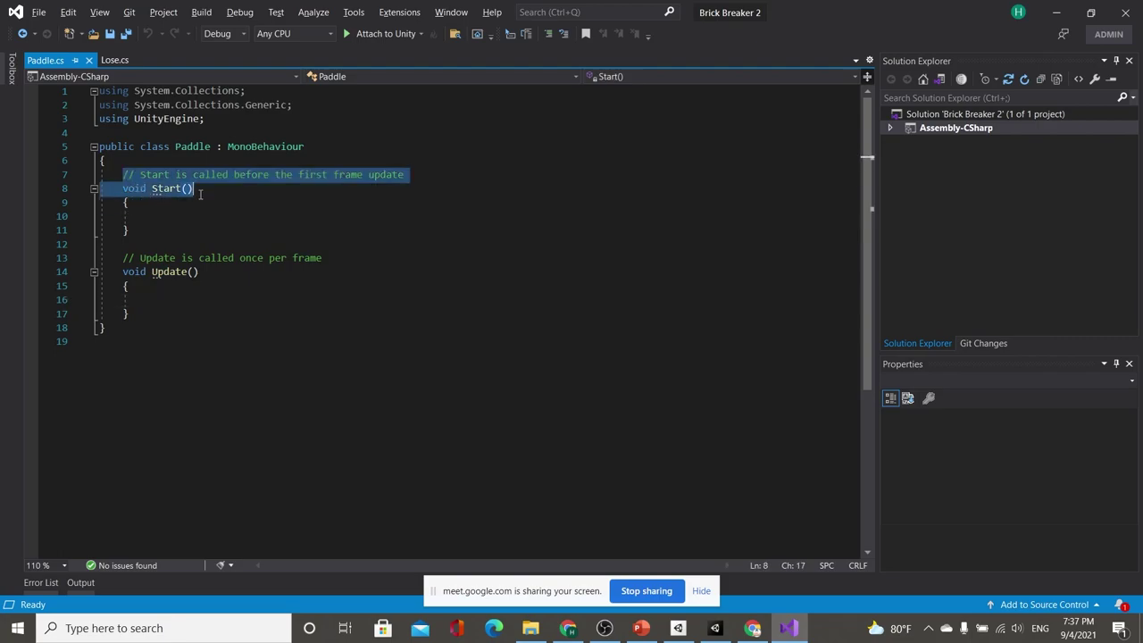
{"action": "mouse_move", "coordinate": [406, 175]}
{"action": "left_mouse_down"}
{"action": "mouse_move", "coordinate": [185, 160]}
{"action": "mouse_move", "coordinate": [169, 189]}
{"action": "mouse_move", "coordinate": [246, 175]}
{"action": "left_mouse_up"}
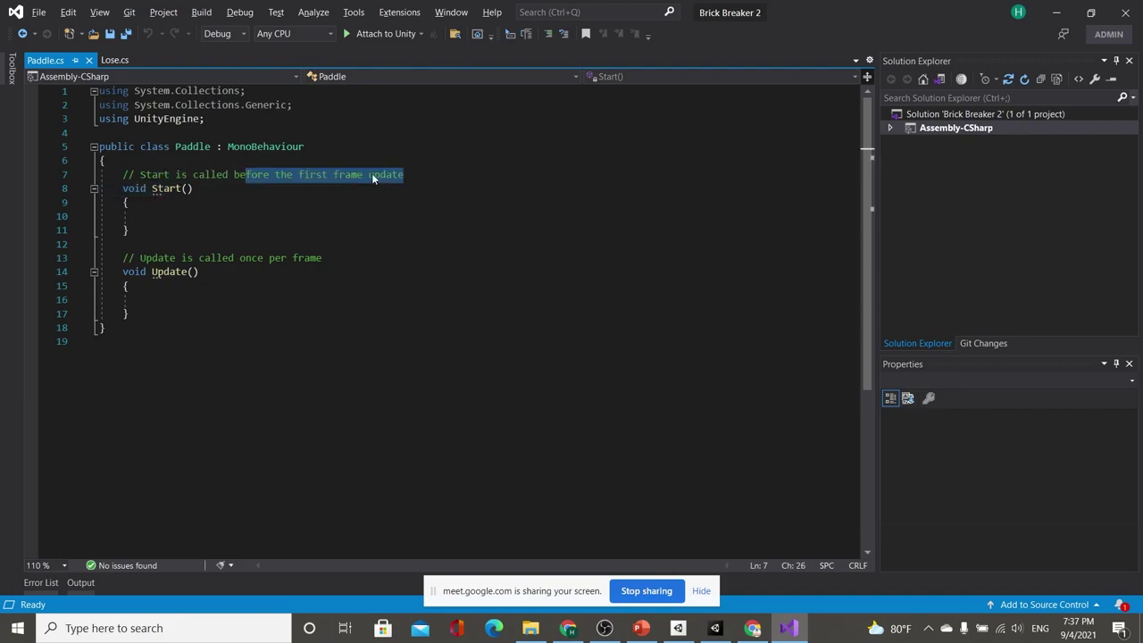
{"action": "left_click_drag", "start_coordinate": [404, 175], "coordinate": [303, 175]}
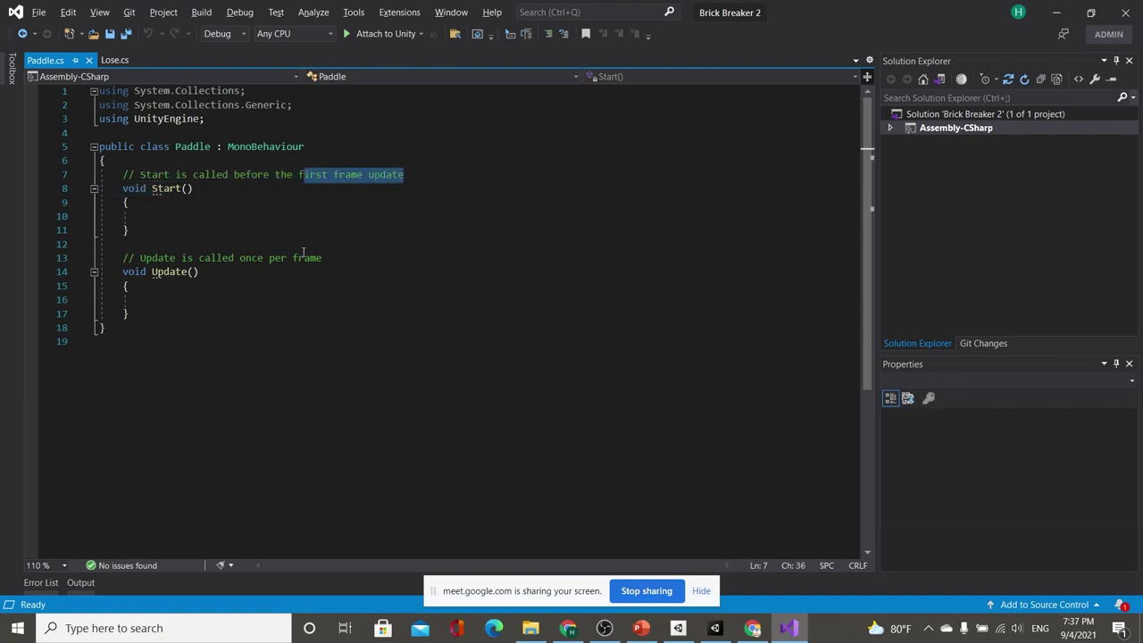
{"action": "mouse_move", "coordinate": [322, 258]}
{"action": "left_mouse_down"}
{"action": "mouse_move", "coordinate": [239, 258]}
{"action": "mouse_move", "coordinate": [277, 251]}
{"action": "left_mouse_up"}
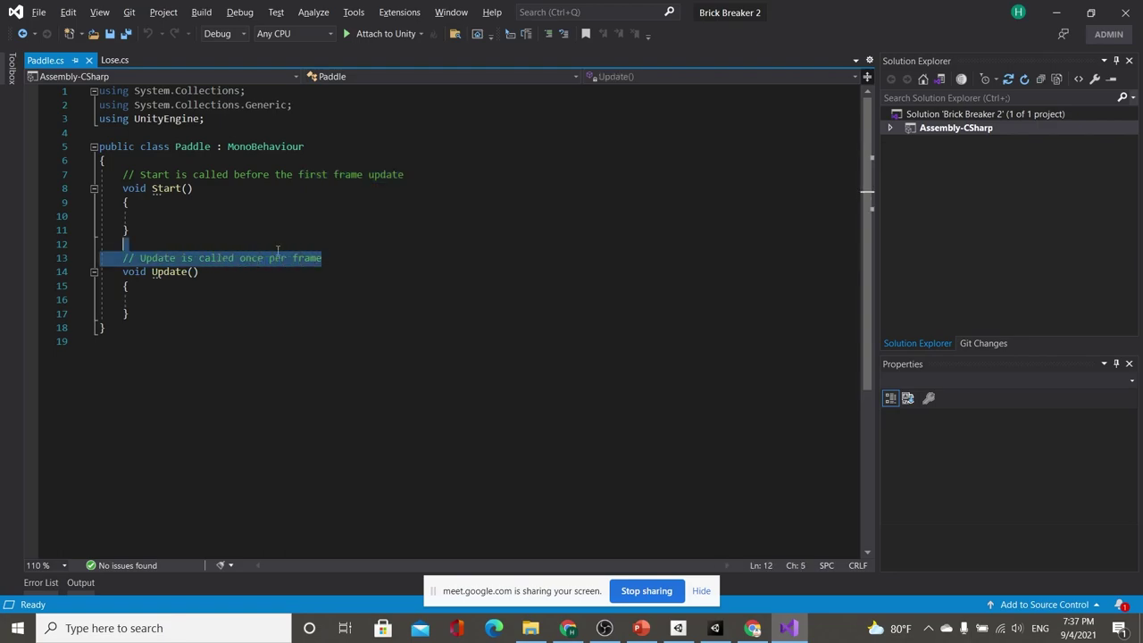
{"action": "left_click_drag", "start_coordinate": [354, 251], "coordinate": [122, 258]}
Highlight the default Update method and its 'once per frame' comment to explain it
{"action": "left_click", "coordinate": [278, 272]}
{"action": "left_click", "coordinate": [230, 311]}
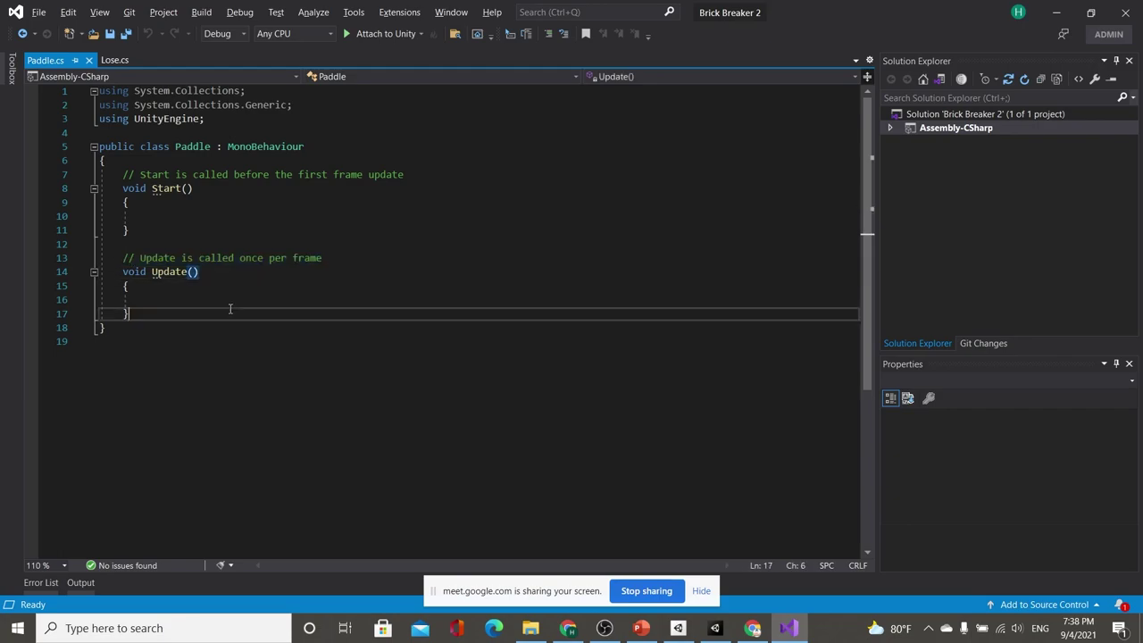
{"action": "left_click_drag", "start_coordinate": [229, 311], "coordinate": [135, 258]}
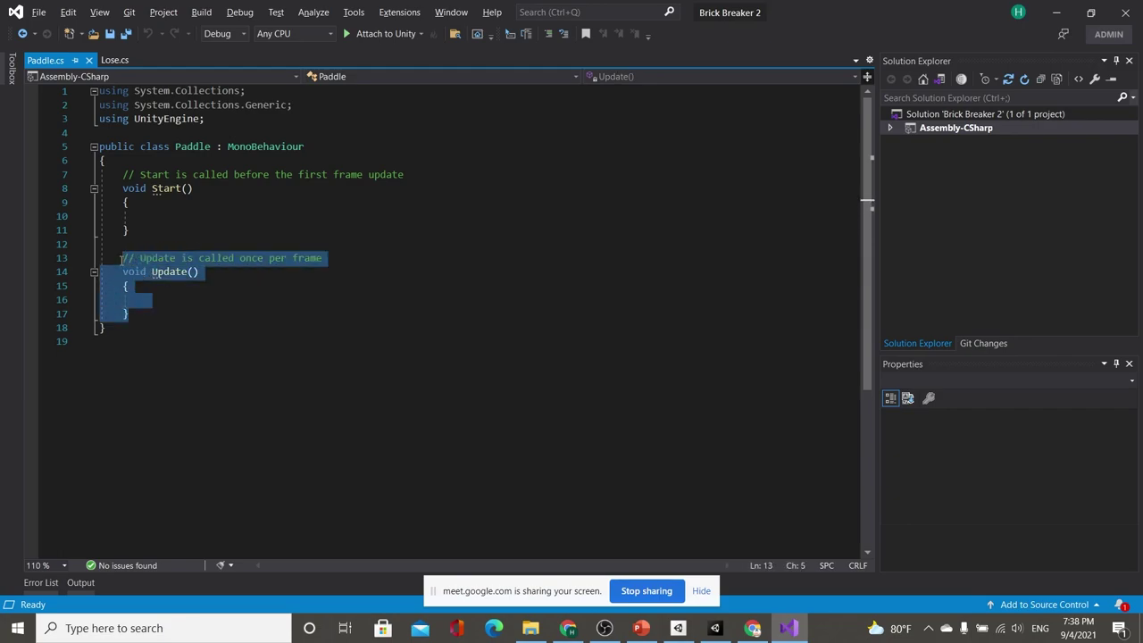
{"action": "left_click", "coordinate": [346, 260]}
{"action": "mouse_move", "coordinate": [351, 258]}
{"action": "left_mouse_down"}
{"action": "mouse_move", "coordinate": [123, 258]}
{"action": "mouse_move", "coordinate": [116, 188]}
{"action": "mouse_move", "coordinate": [96, 171]}
{"action": "mouse_move", "coordinate": [205, 228]}
{"action": "left_mouse_up"}
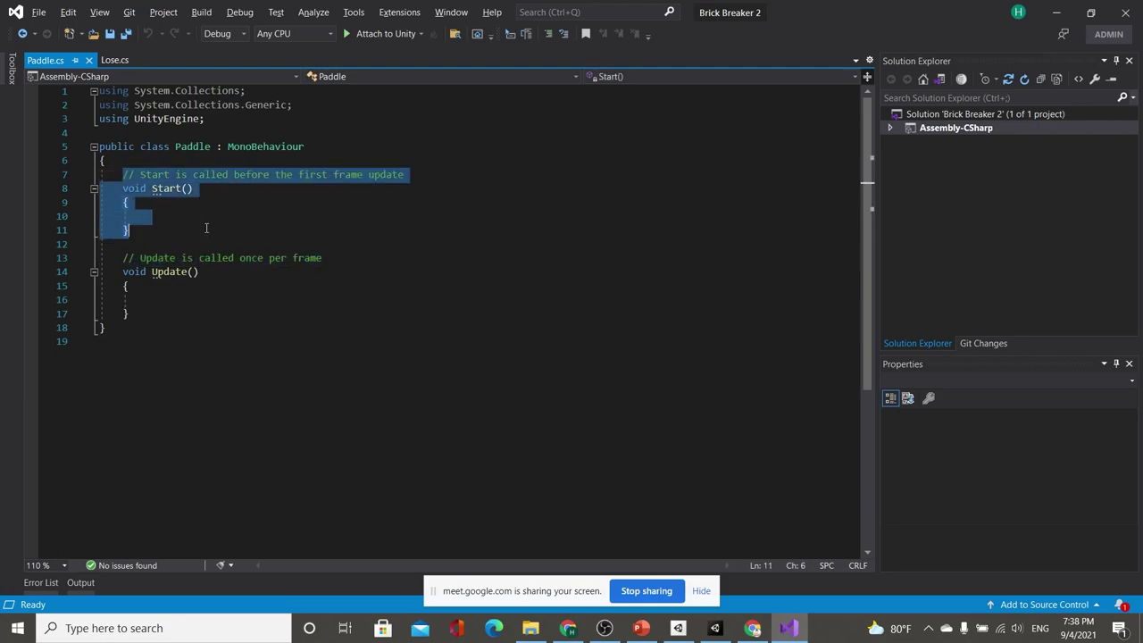
{"action": "left_click", "coordinate": [275, 229]}
{"action": "mouse_move", "coordinate": [125, 258]}
{"action": "left_mouse_down"}
{"action": "mouse_move", "coordinate": [153, 312]}
{"action": "mouse_move", "coordinate": [123, 258]}
{"action": "left_mouse_up"}
{"action": "left_click", "coordinate": [138, 308]}
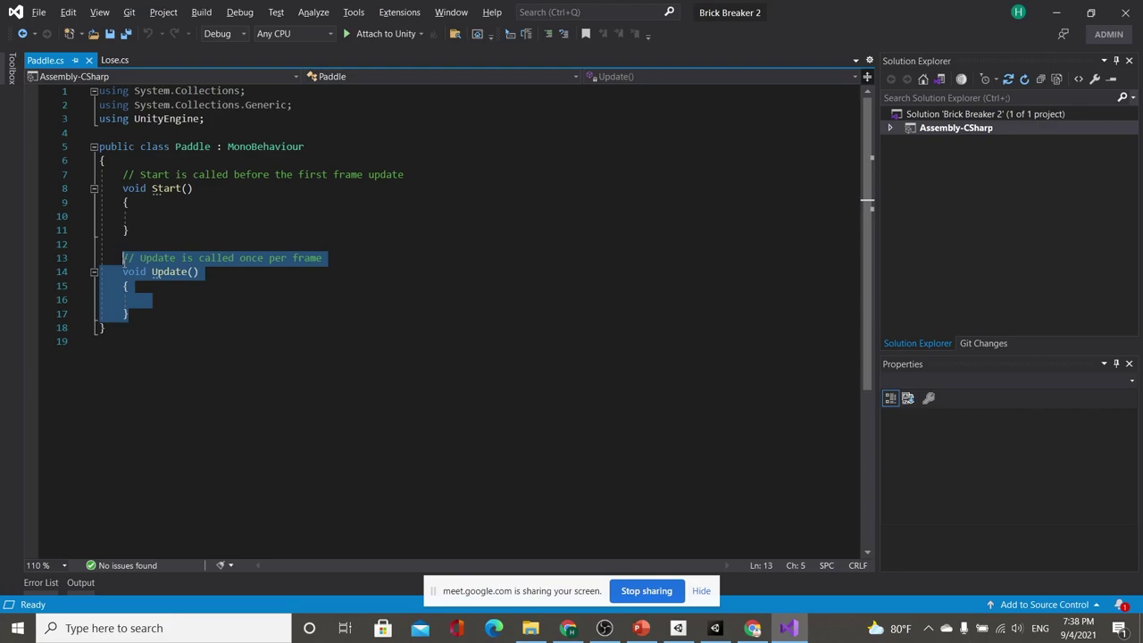
{"action": "left_click_drag", "start_coordinate": [175, 313], "coordinate": [122, 257]}
{"action": "left_click_drag", "start_coordinate": [168, 315], "coordinate": [128, 258]}
{"action": "left_click", "coordinate": [282, 310]}
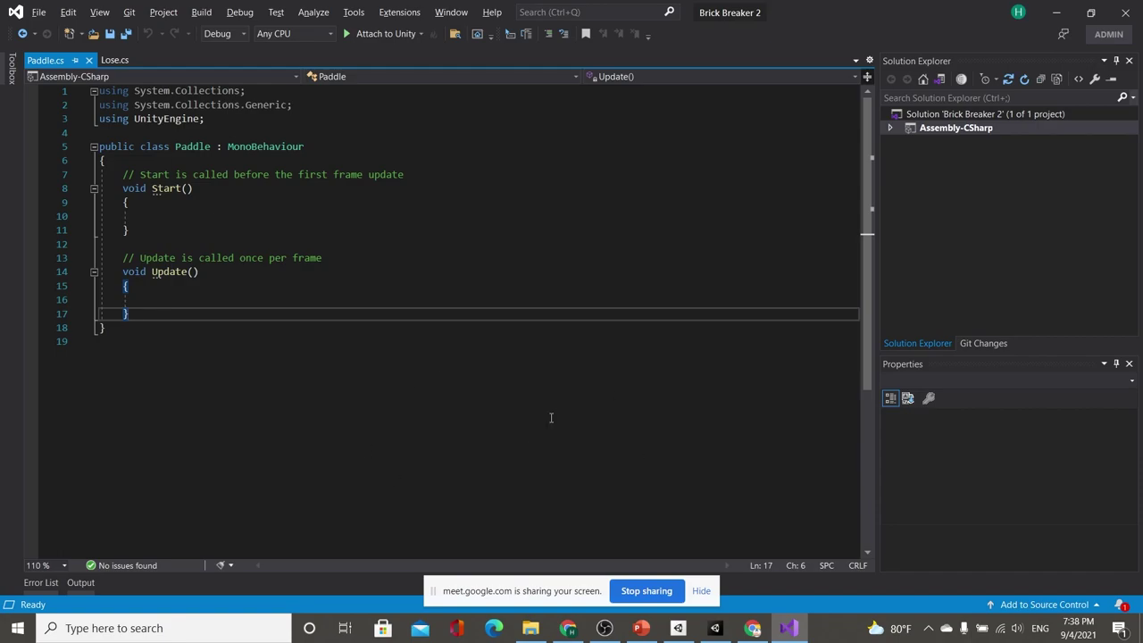
{"action": "left_click_drag", "start_coordinate": [147, 314], "coordinate": [151, 188]}
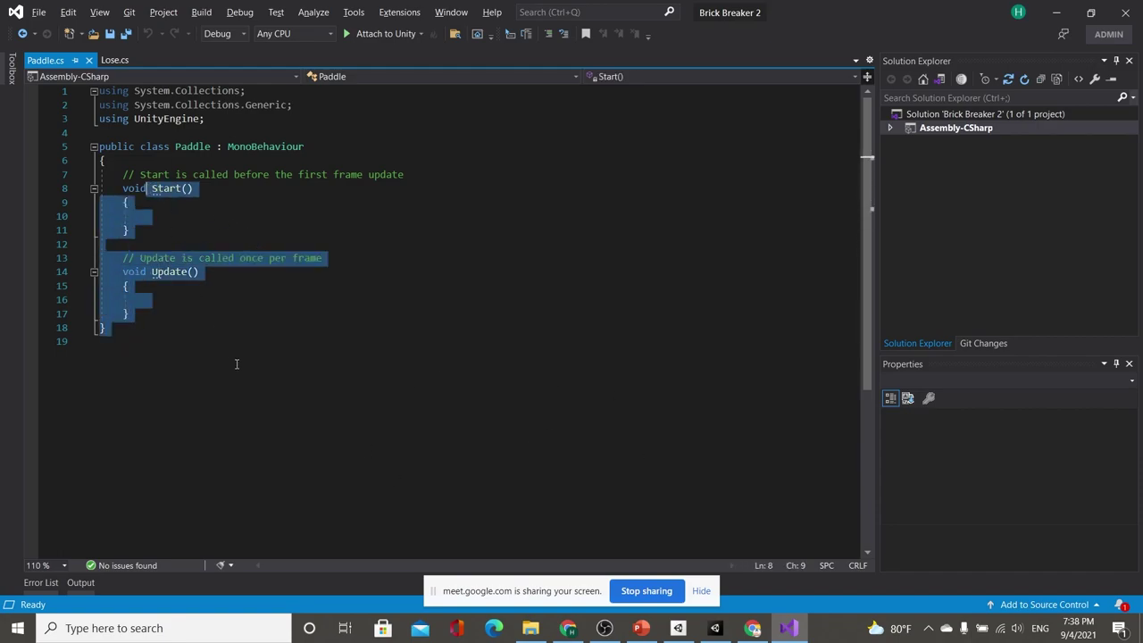
{"action": "left_click", "coordinate": [176, 319]}
{"action": "left_click_drag", "start_coordinate": [170, 314], "coordinate": [122, 258]}
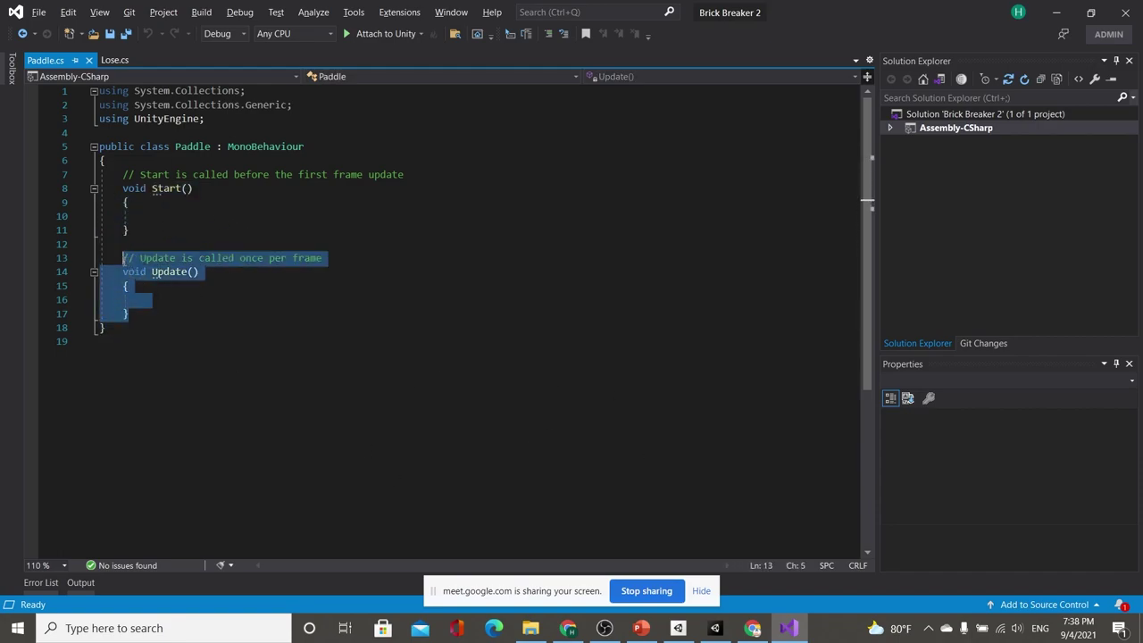
{"action": "left_click_drag", "start_coordinate": [215, 313], "coordinate": [128, 257]}
{"action": "left_click", "coordinate": [189, 320]}
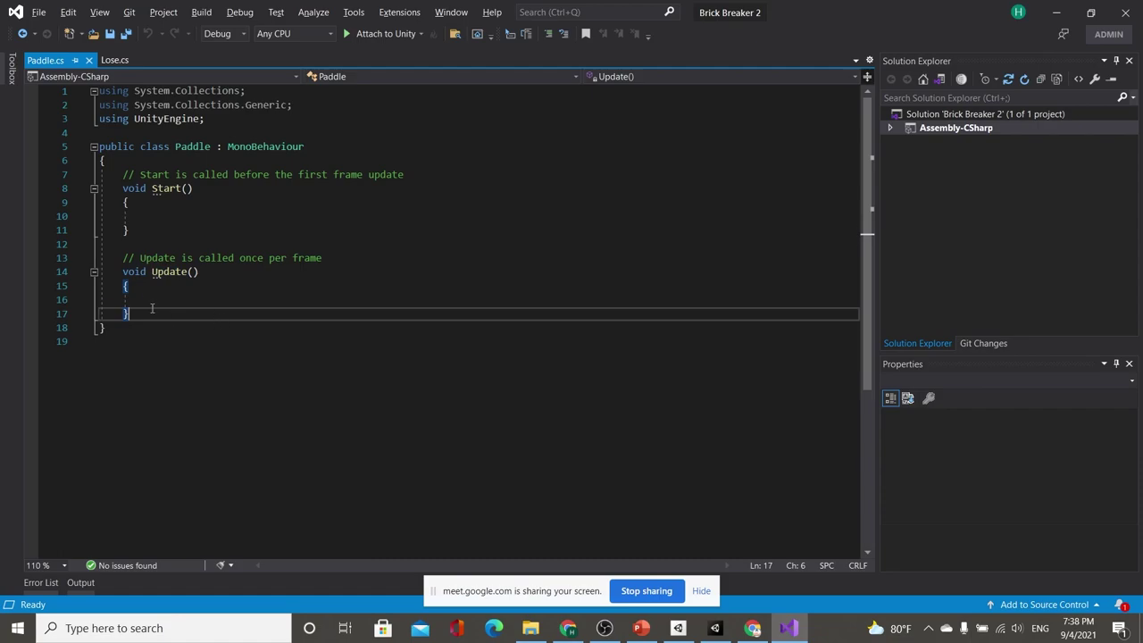
{"action": "mouse_move", "coordinate": [151, 308]}
{"action": "left_mouse_down"}
{"action": "mouse_move", "coordinate": [174, 243]}
{"action": "mouse_move", "coordinate": [152, 271]}
{"action": "left_mouse_up"}
{"action": "key", "text": "ctrl+End"}
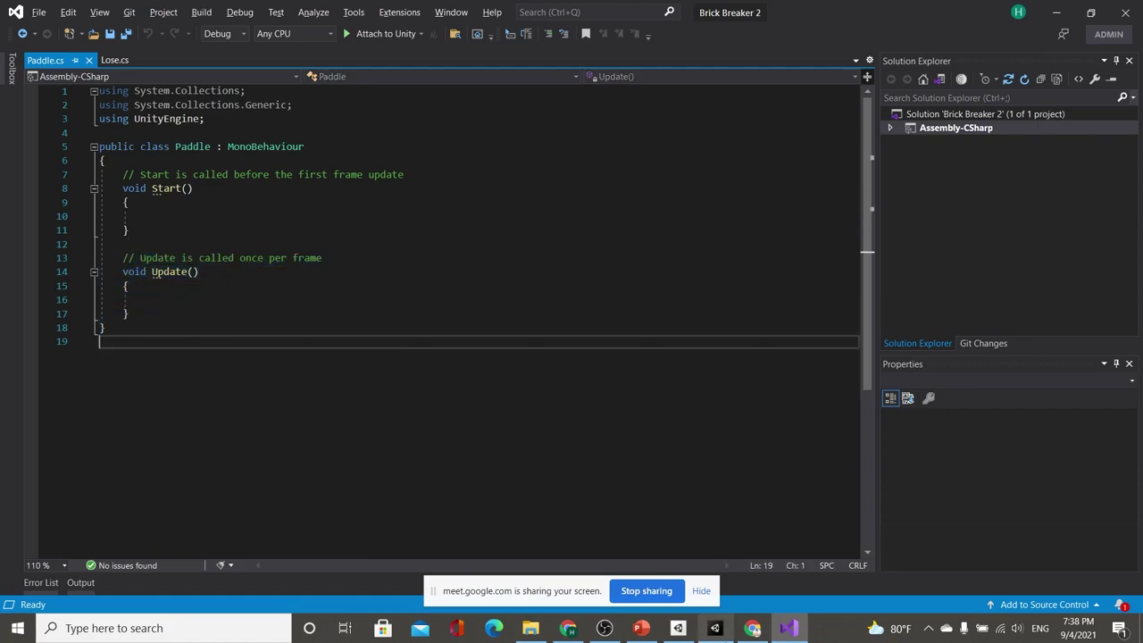
Delete the default Start and Update methods from Paddle.cs and save
{"action": "left_click", "coordinate": [715, 628]}
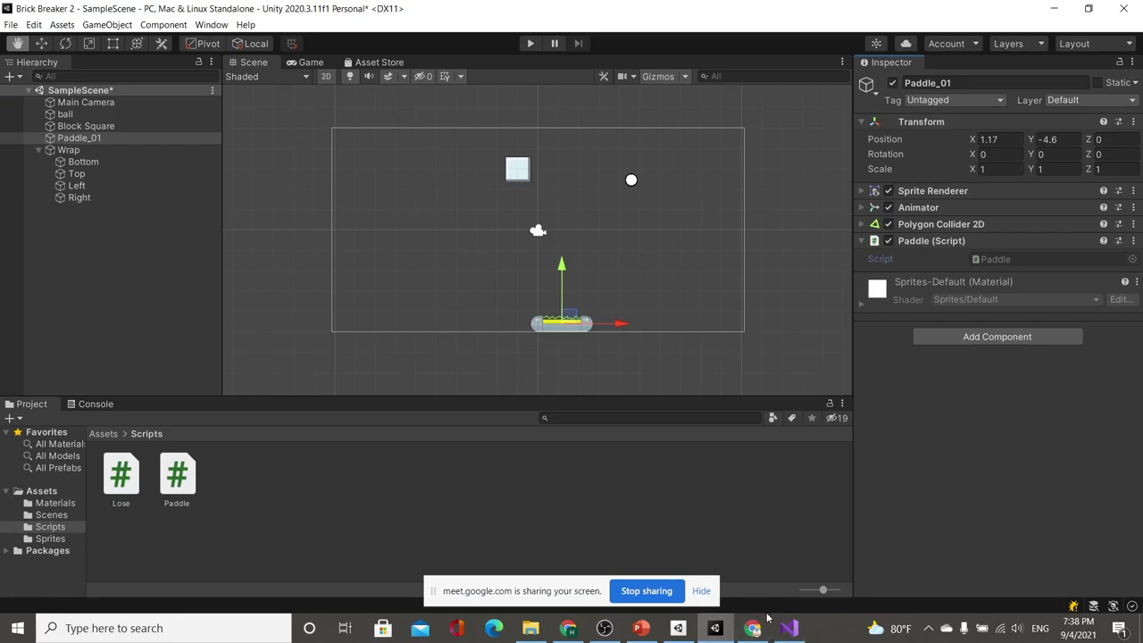
{"action": "left_click", "coordinate": [789, 628]}
{"action": "mouse_move", "coordinate": [129, 313]}
{"action": "left_mouse_down"}
{"action": "mouse_move", "coordinate": [134, 231]}
{"action": "mouse_move", "coordinate": [117, 174]}
{"action": "left_mouse_up"}
{"action": "key", "text": "BackSpace"}
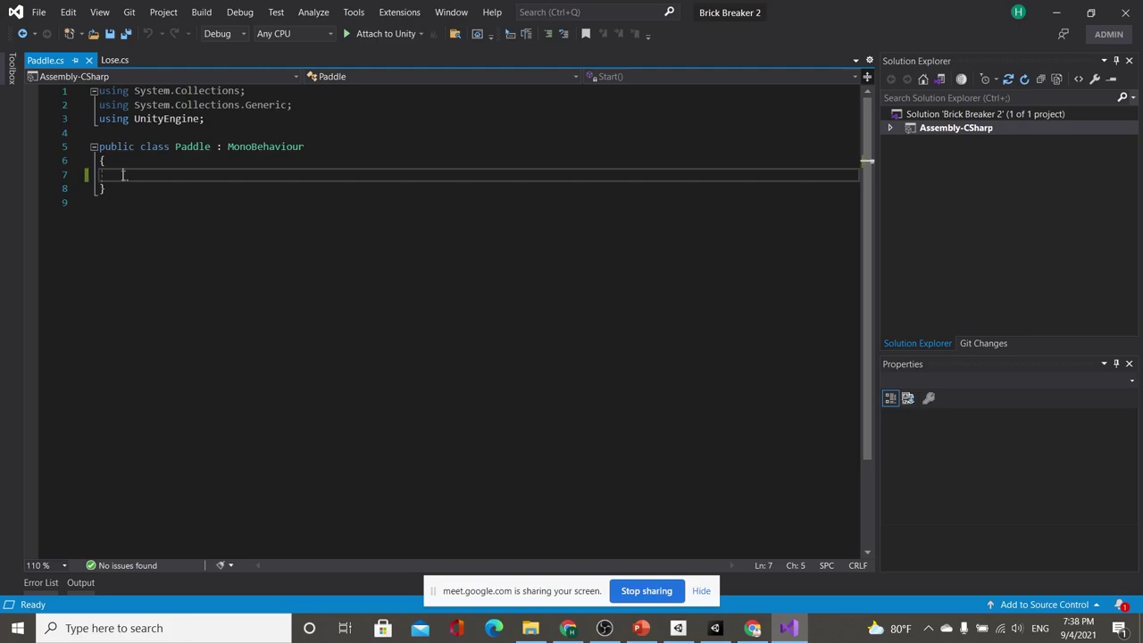
{"action": "key", "text": "ctrl+s"}
{"action": "key", "text": "alt+Tab"}
{"action": "key", "text": "alt+Tab"}
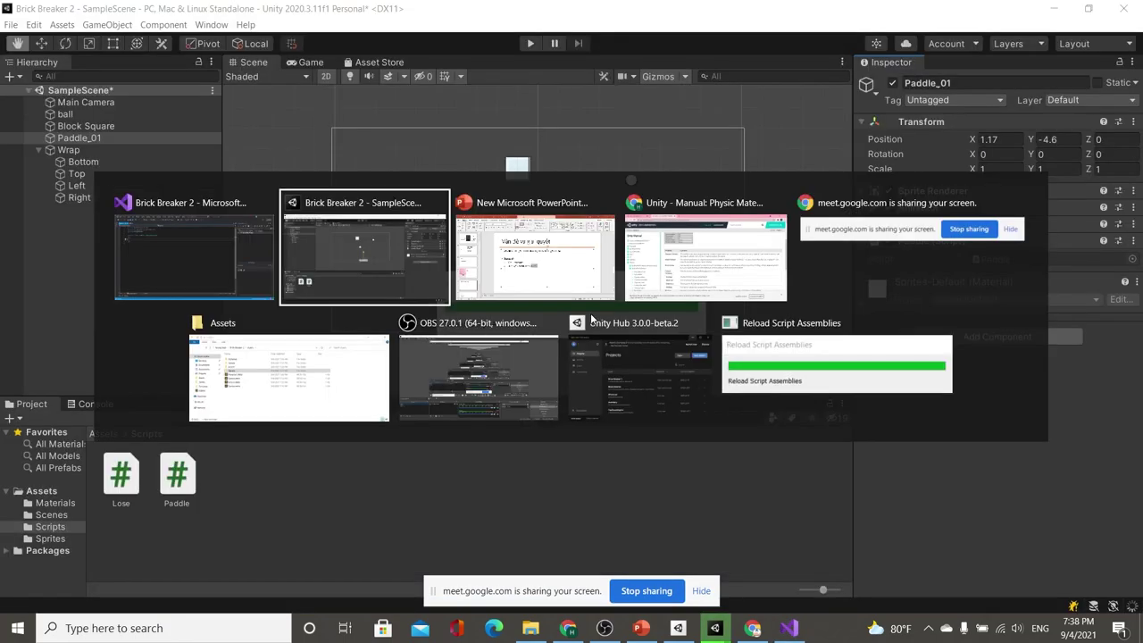
Check the 'Vấn đề và giải quyết' slide before writing the new code
{"action": "key", "text": "Right"}
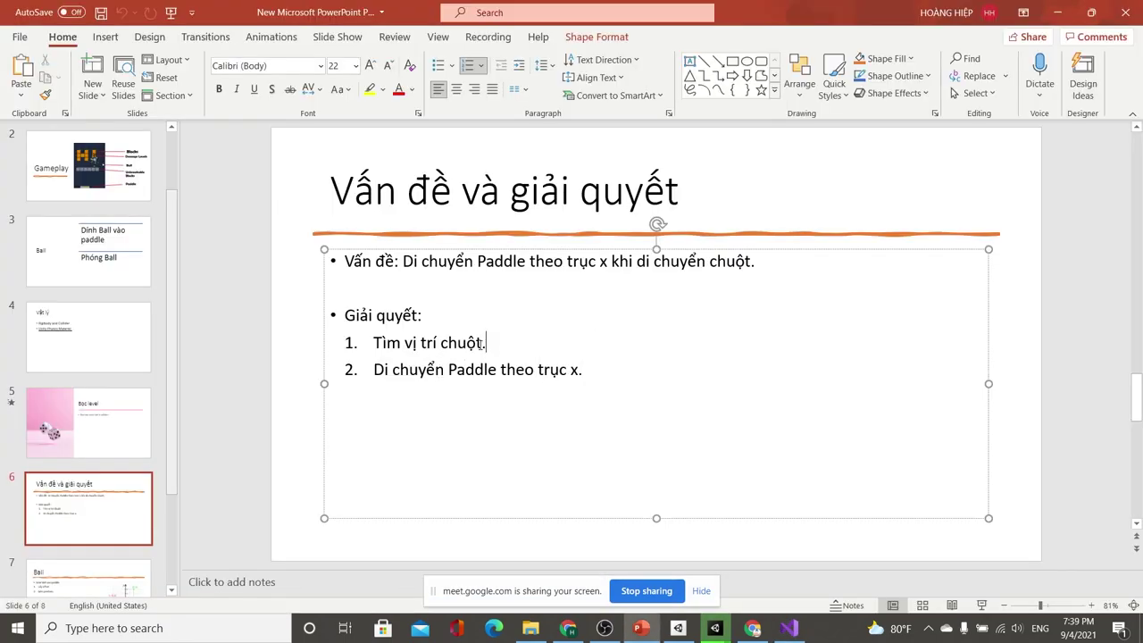
{"action": "key", "text": "shift+Home"}
{"action": "left_click", "coordinate": [523, 350]}
{"action": "key", "text": "alt+Tab"}
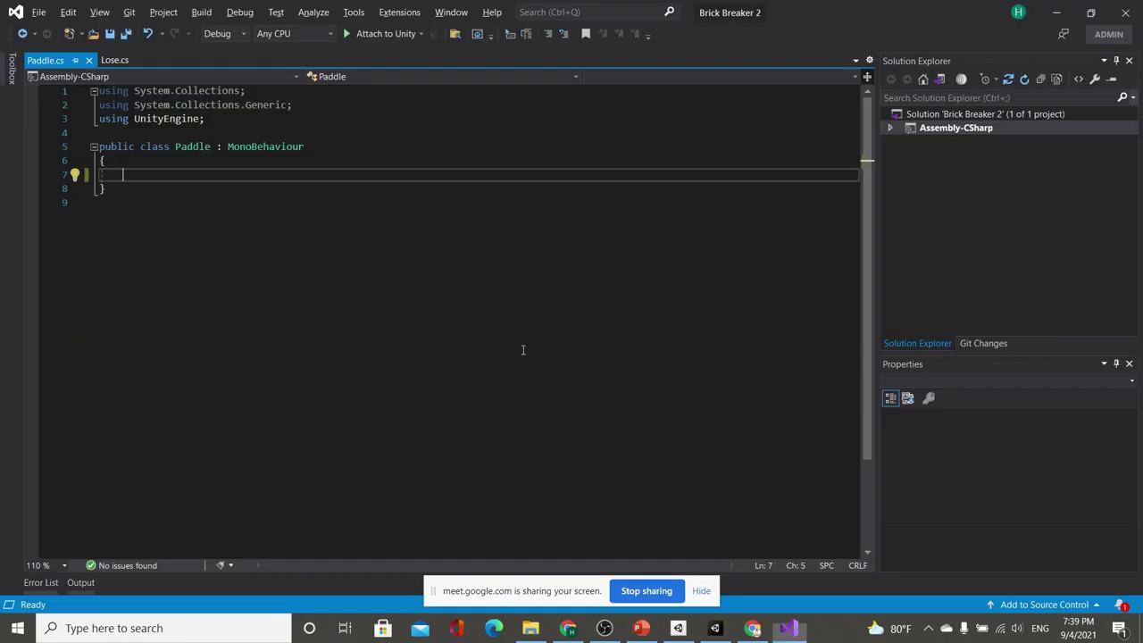
Add an empty private void Update() method using the IntelliSense completion for 'void update'
{"action": "type", "text": "v"}
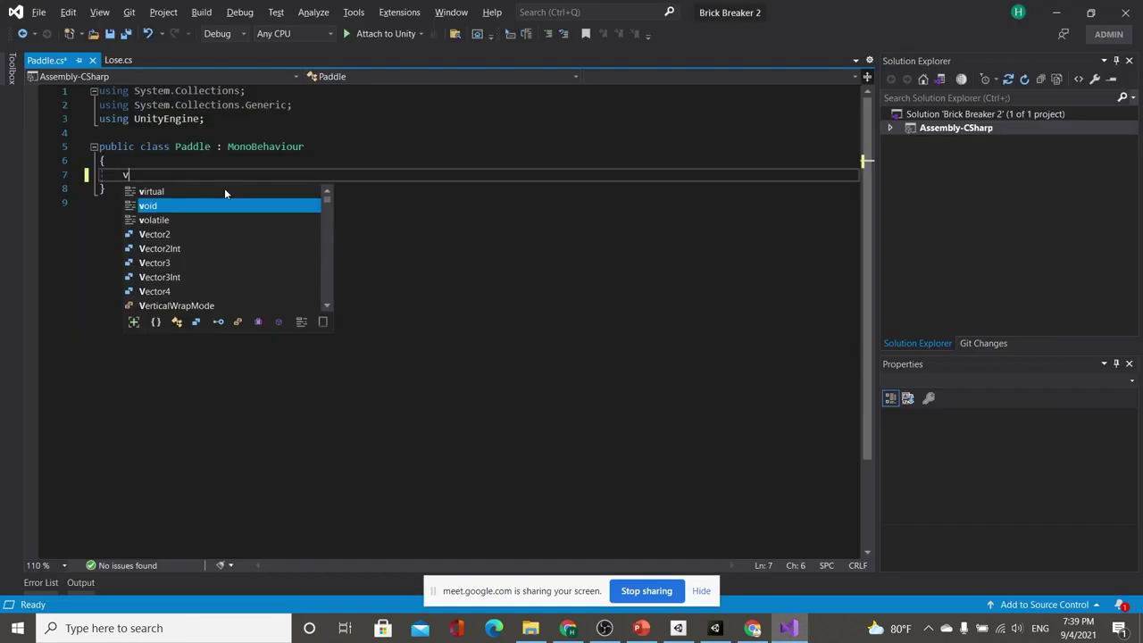
{"action": "type", "text": "oid update"}
{"action": "key", "text": "Return"}
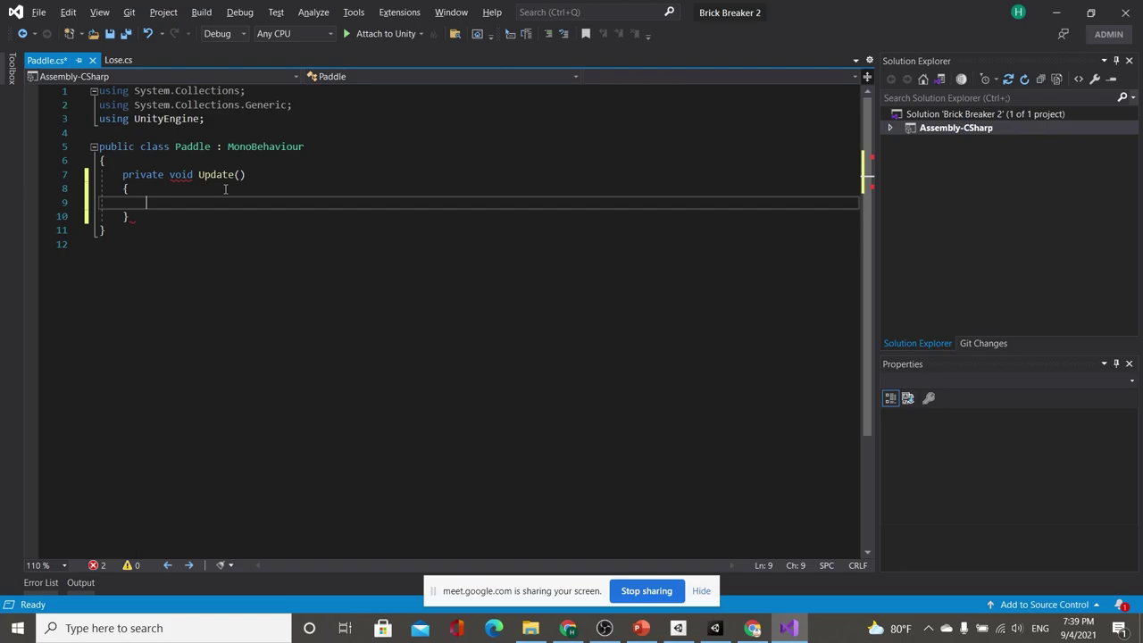
{"action": "key", "text": "alt+Tab"}
{"action": "key", "text": "alt+Tab"}
{"action": "key", "text": "alt+Tab"}
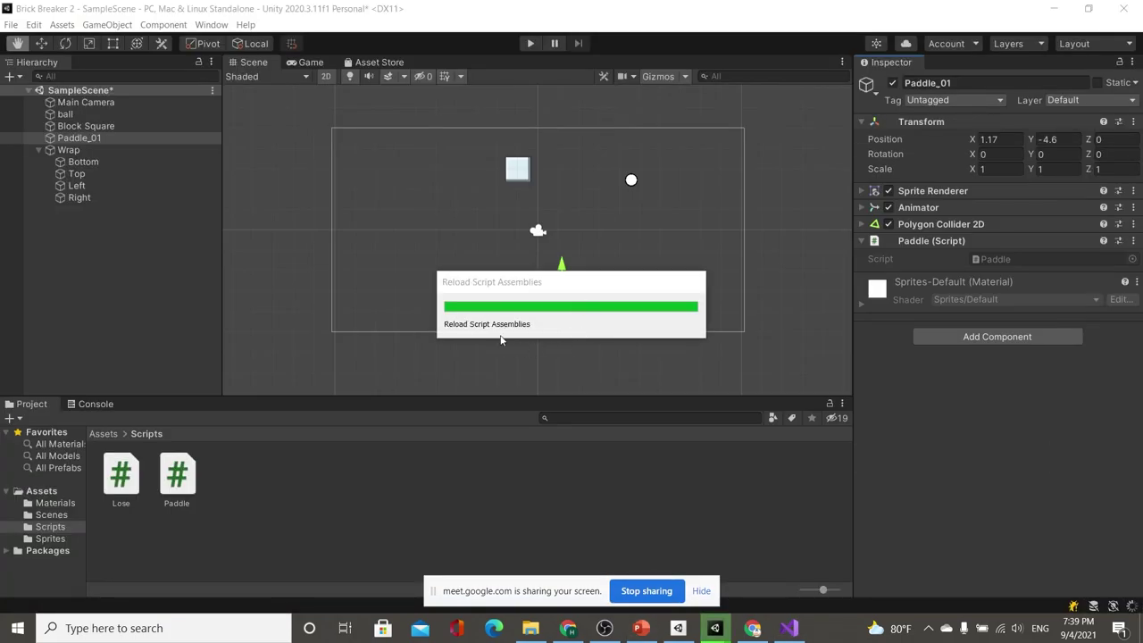
{"action": "key", "text": "alt+Tab"}
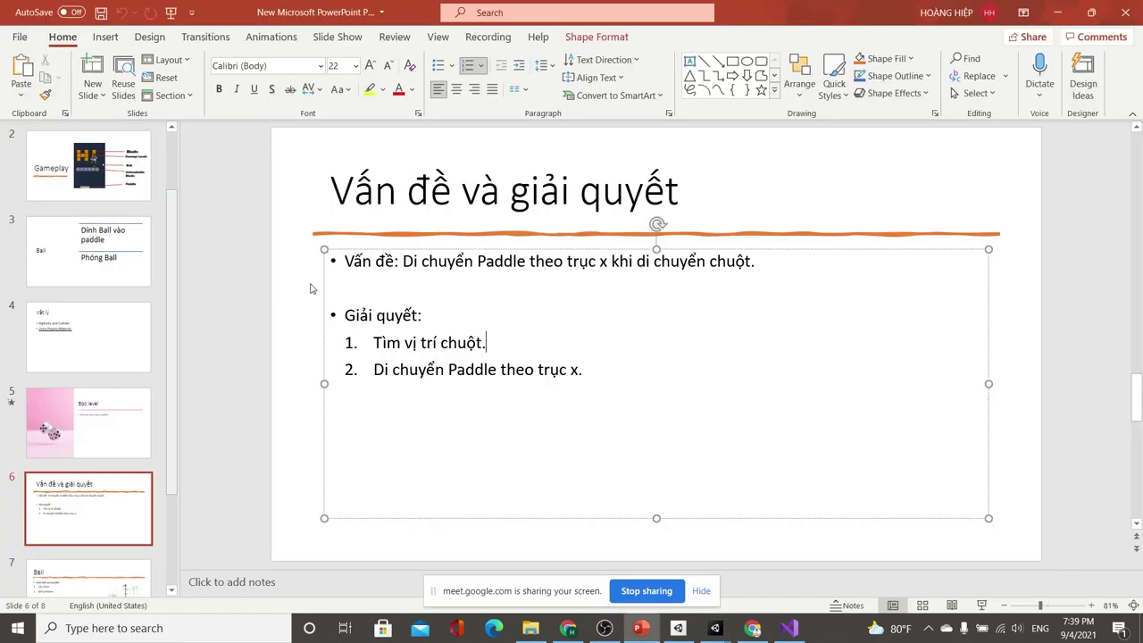
{"action": "key", "text": "alt+Tab"}
{"action": "key", "text": "alt+Tab"}
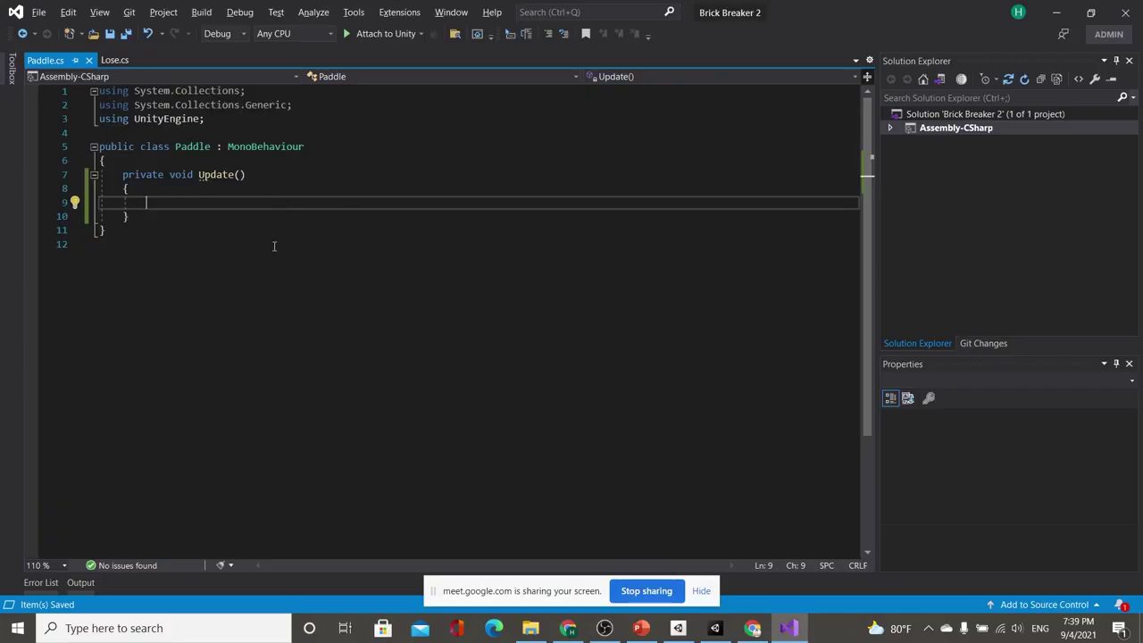
{"action": "key", "text": "alt+Tab"}
{"action": "key", "text": "alt+Tab"}
{"action": "key", "text": "alt+Tab"}
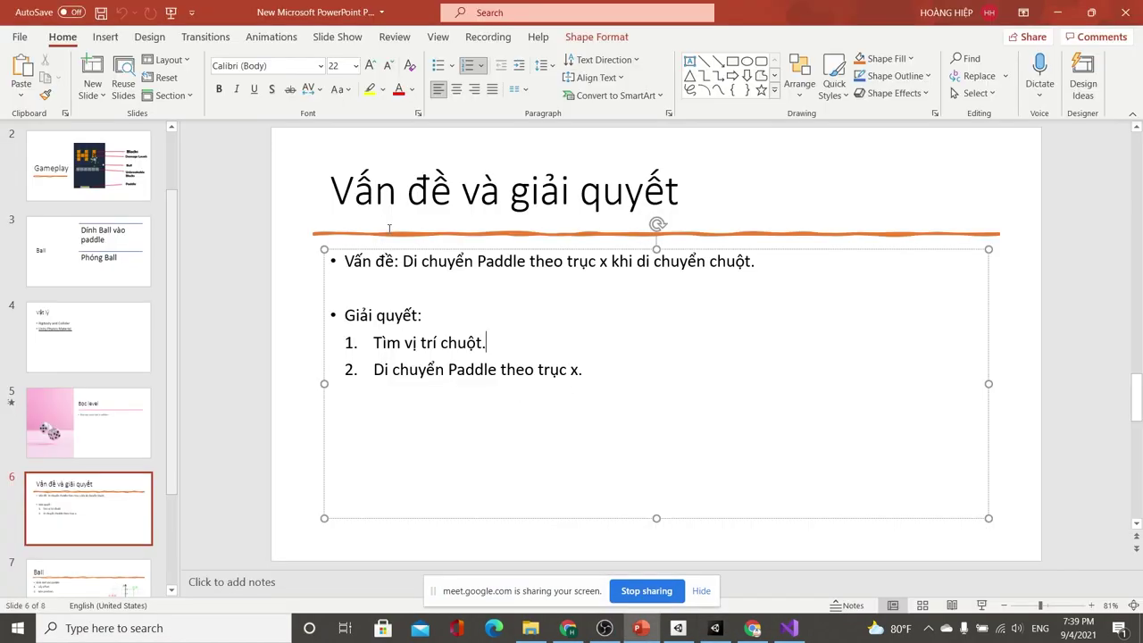
{"action": "key", "text": "alt+Tab"}
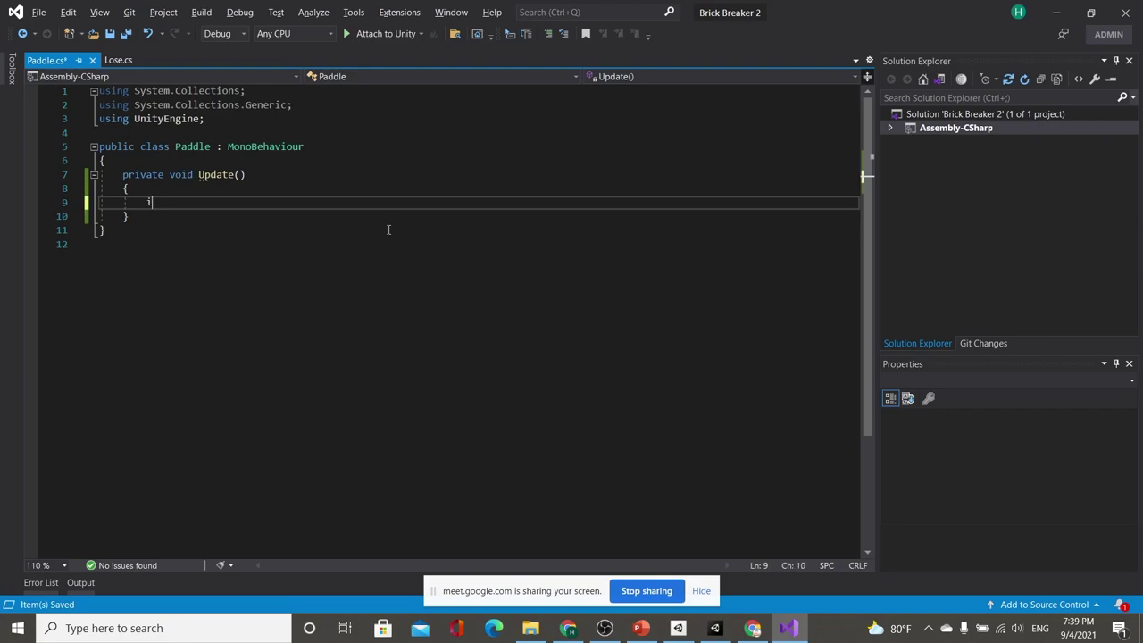
Write Input.mousePosition; inside Update and save Paddle.cs
{"action": "type", "text": "Input"}
{"action": "key", "text": "Escape"}
{"action": "type", "text": "."}
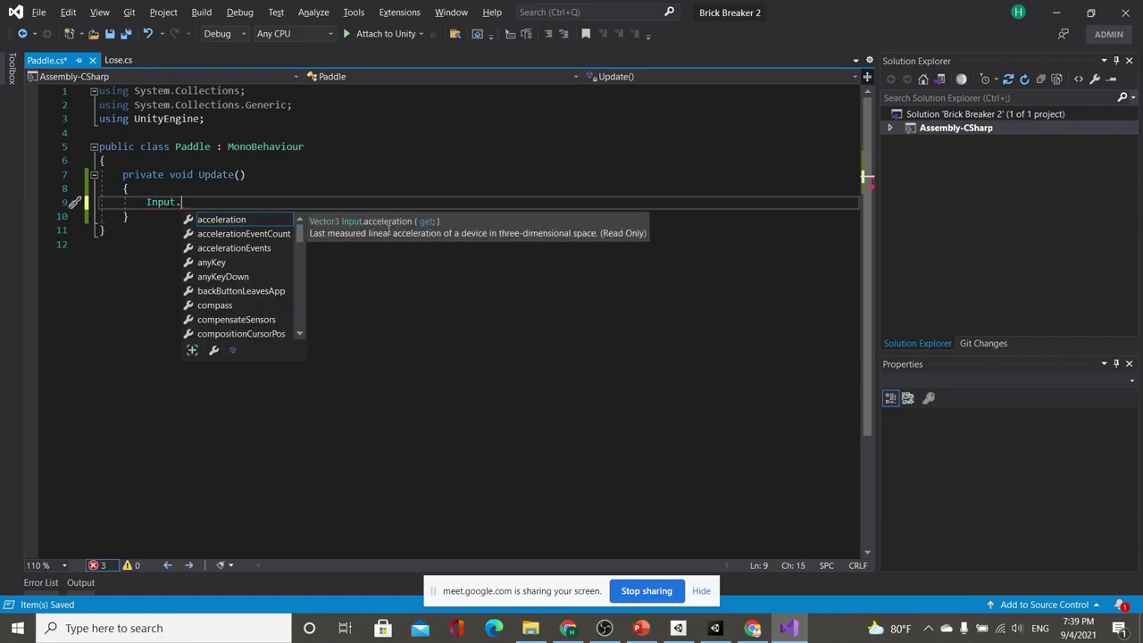
{"action": "type", "text": "mousepo"}
{"action": "key", "text": "Tab"}
{"action": "type", "text": ";"}
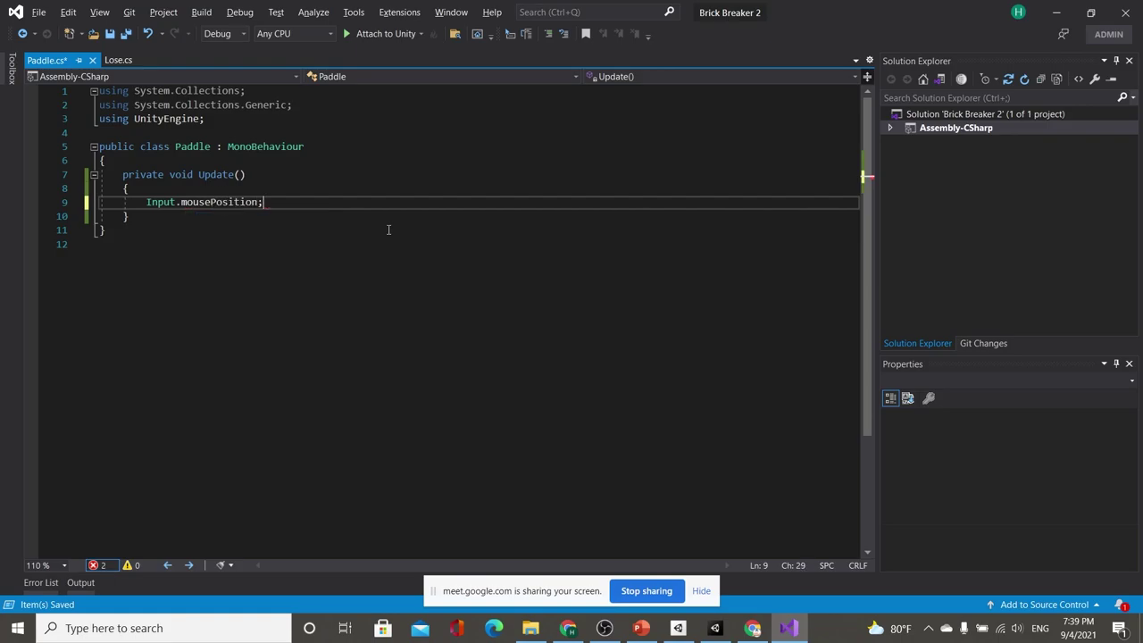
{"action": "key", "text": "ctrl+s"}
Replace line 9 with Debug.Log(Input.mousePosition); using IntelliSense completions
{"action": "key", "text": "ctrl+shift+Left"}
{"action": "key", "text": "ctrl+shift+Left"}
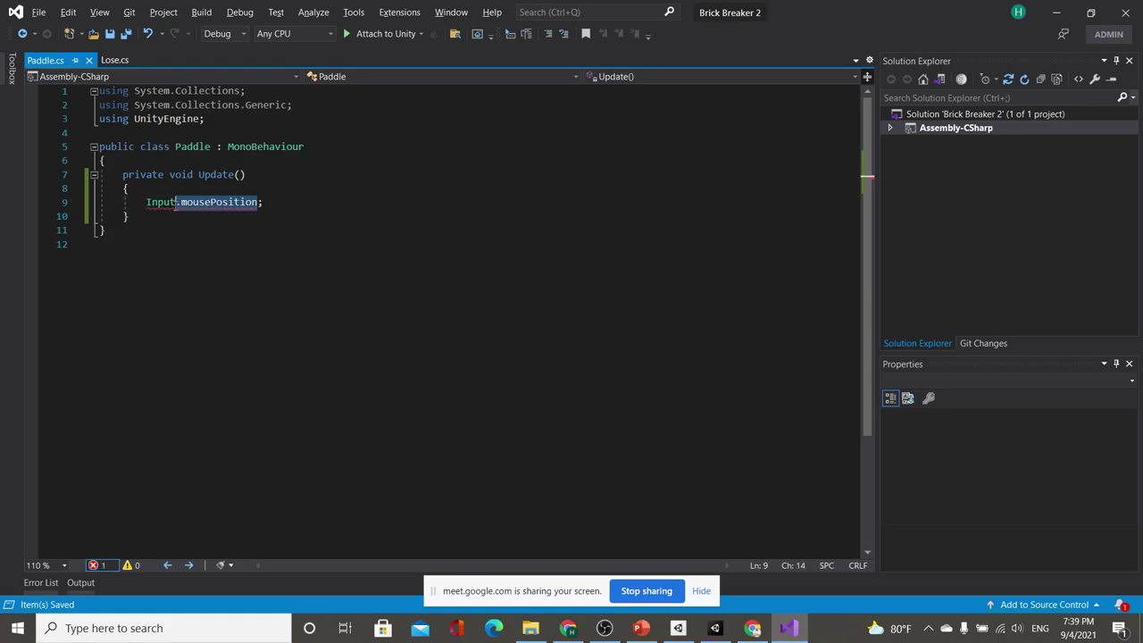
{"action": "key", "text": "ctrl+shift+Left"}
{"action": "key", "text": "ctrl+shift+Left"}
{"action": "key", "text": "alt+Tab"}
{"action": "key", "text": "alt+Tab"}
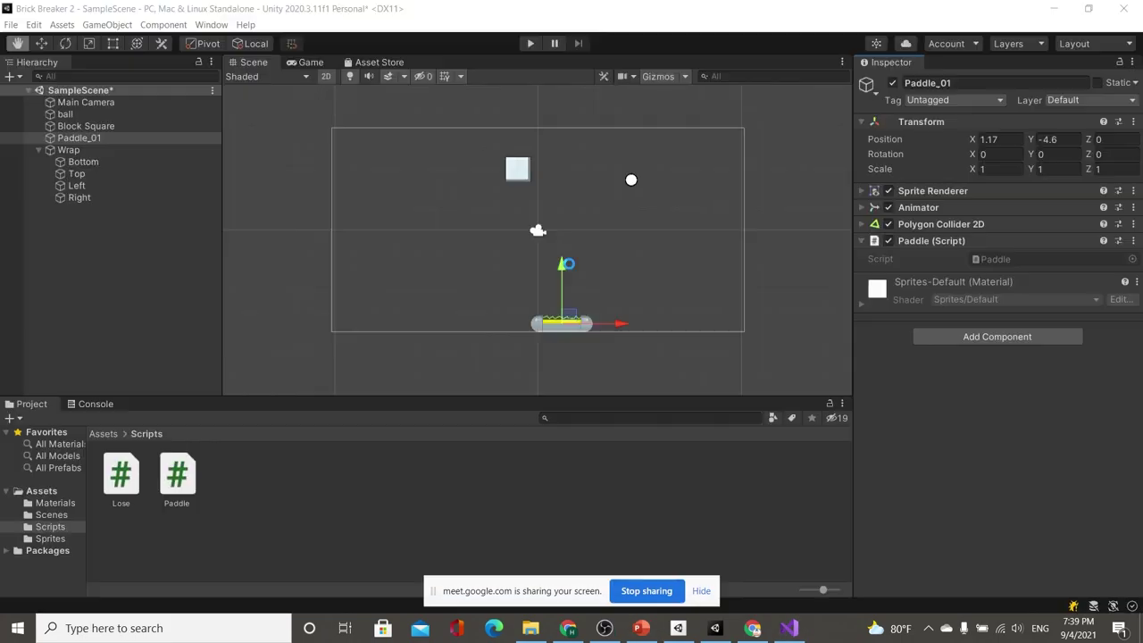
{"action": "key", "text": "alt+Tab"}
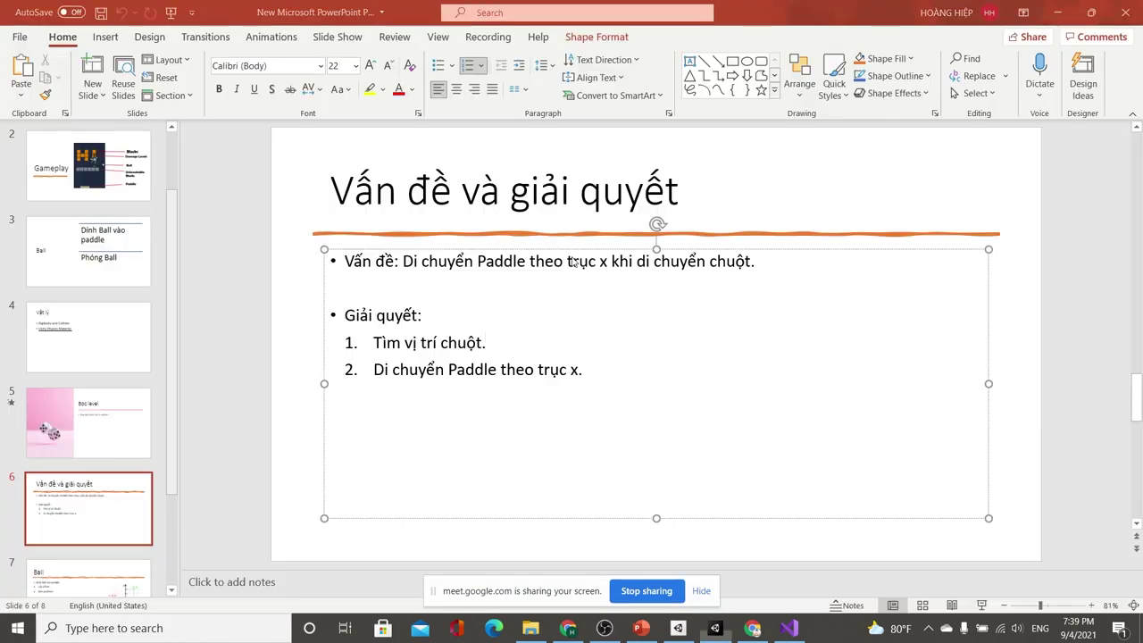
{"action": "key", "text": "alt+Tab"}
{"action": "left_click_drag", "start_coordinate": [284, 203], "coordinate": [147, 204]}
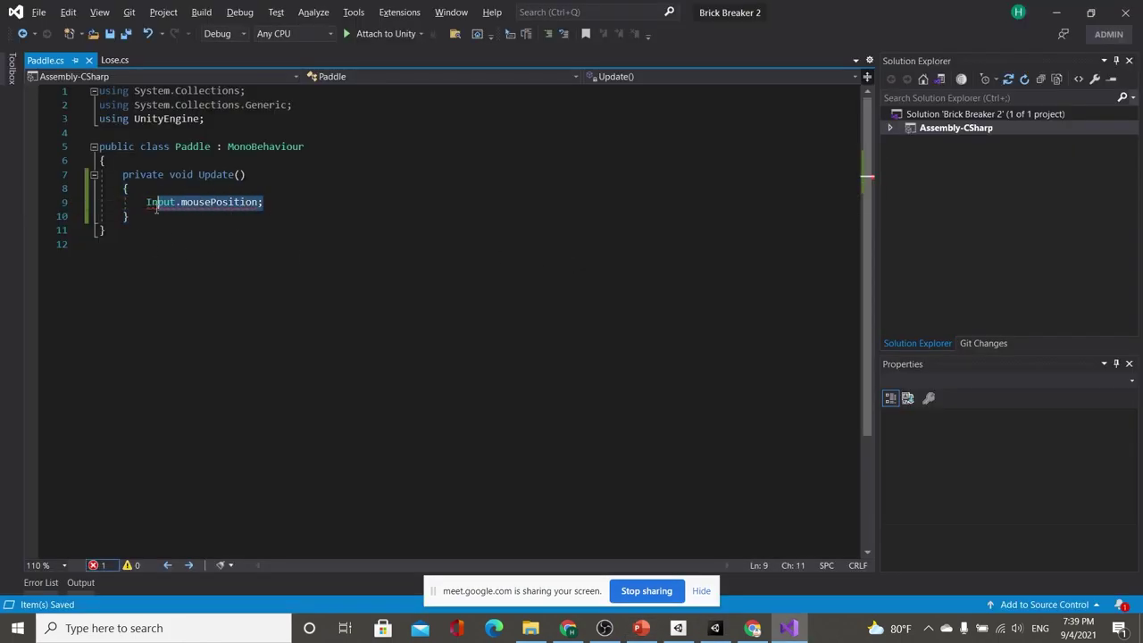
{"action": "type", "text": "debug"}
{"action": "key", "text": "Tab"}
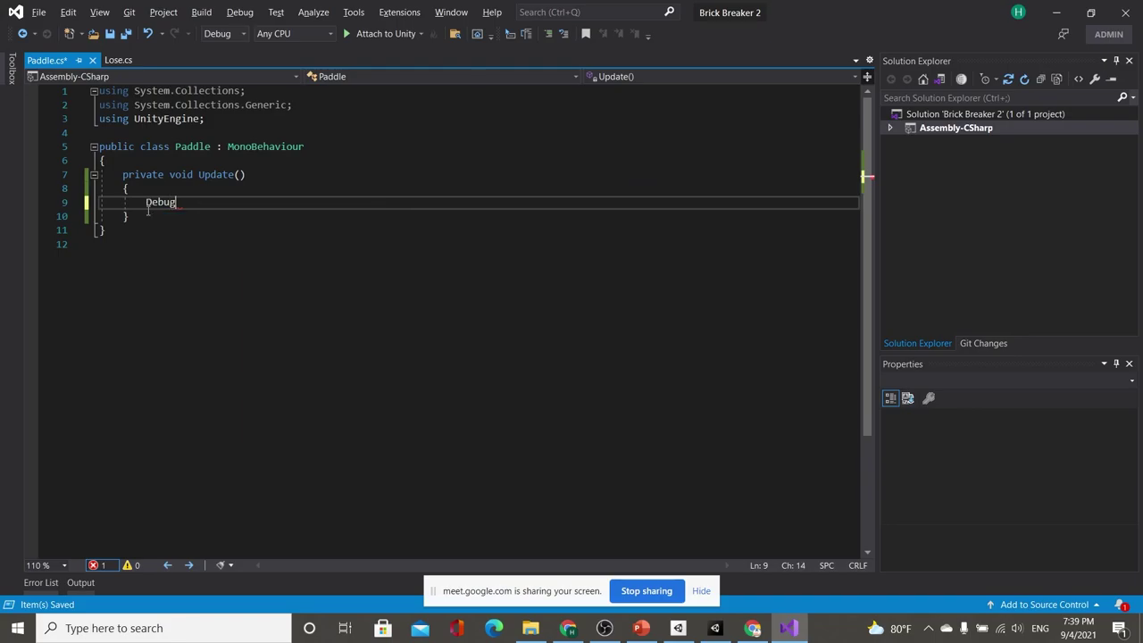
{"action": "type", "text": ".Log("}
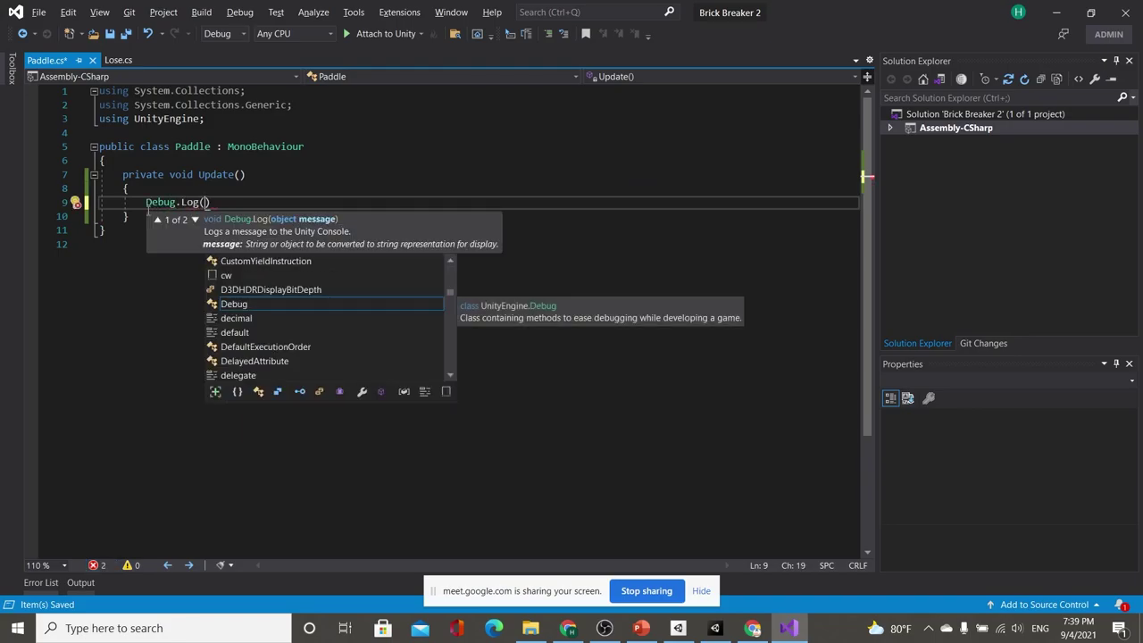
{"action": "type", "text": "In"}
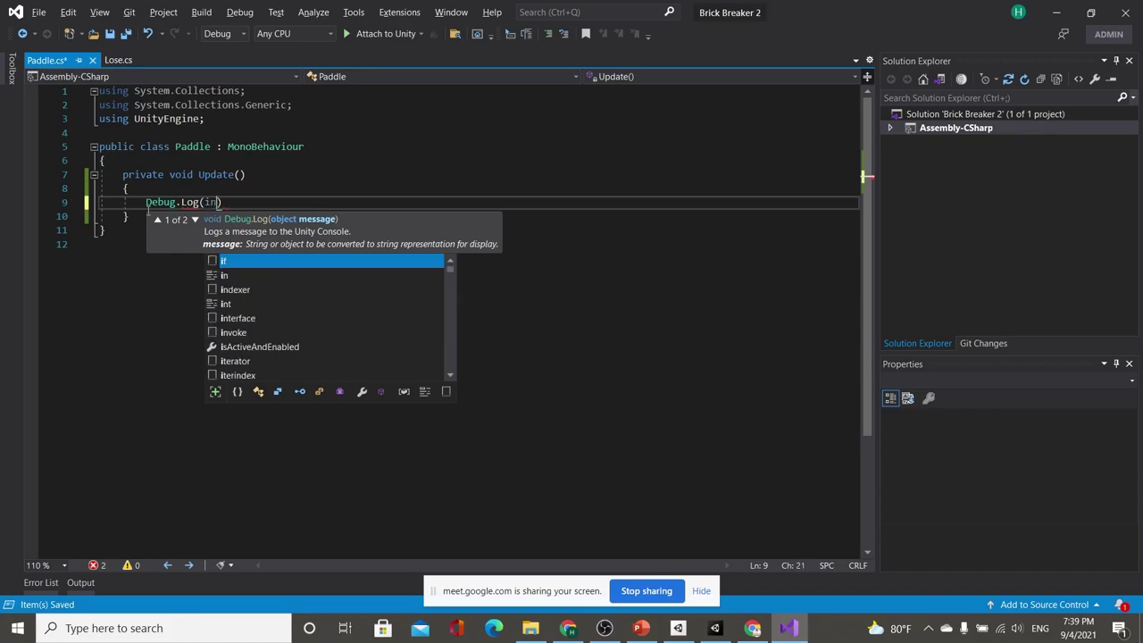
{"action": "type", "text": "put.mou"}
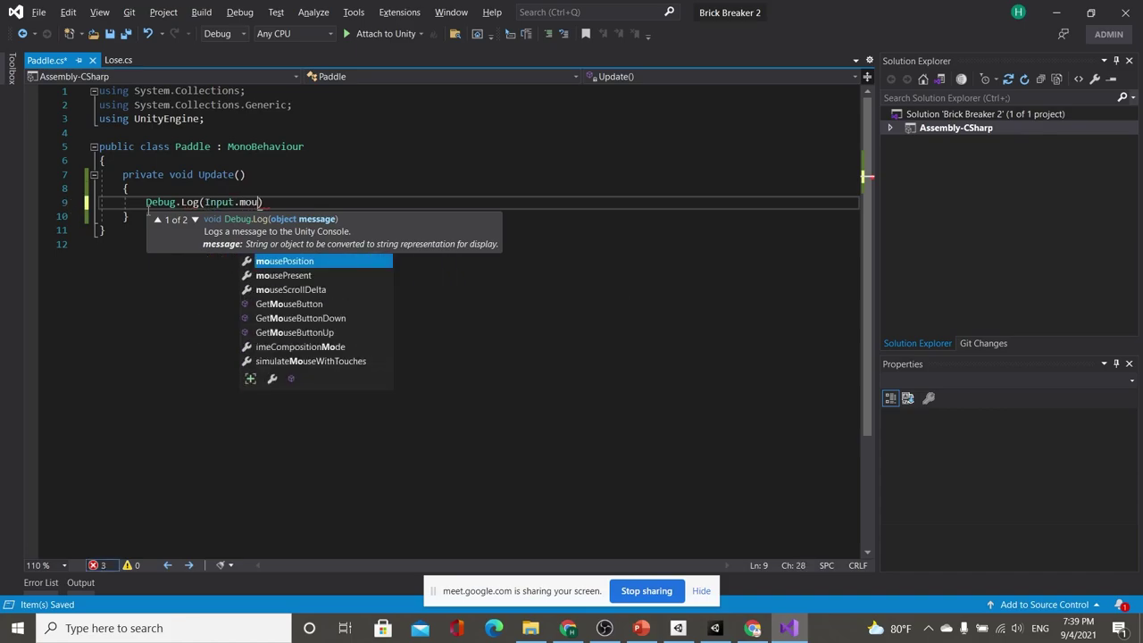
{"action": "key", "text": "Tab"}
{"action": "key", "text": "End"}
{"action": "type", "text": ";"}
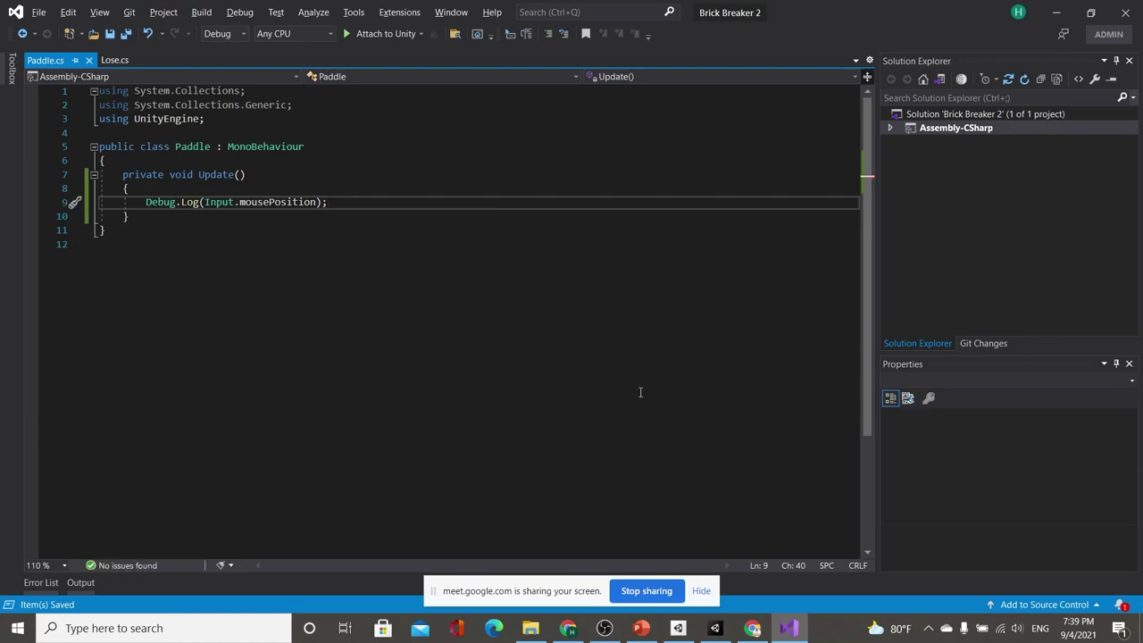
{"action": "left_click", "coordinate": [665, 415]}
Play the scene, watch mouse positions logged in the Console, then stop
{"action": "key", "text": "alt+Tab"}
{"action": "key", "text": "alt+Tab"}
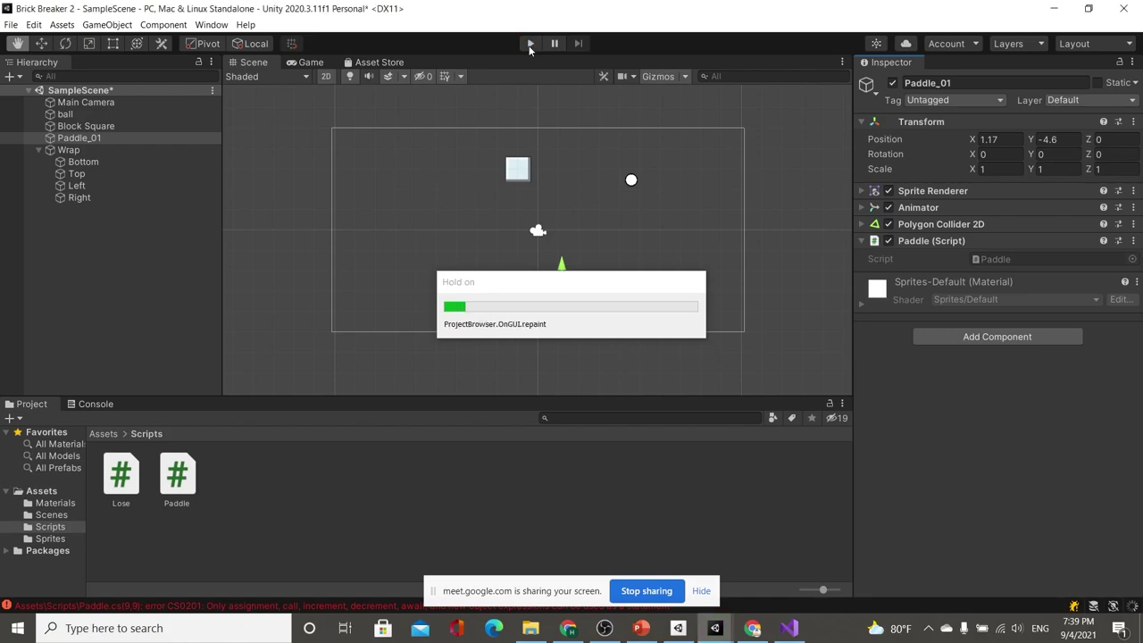
{"action": "left_click", "coordinate": [529, 44]}
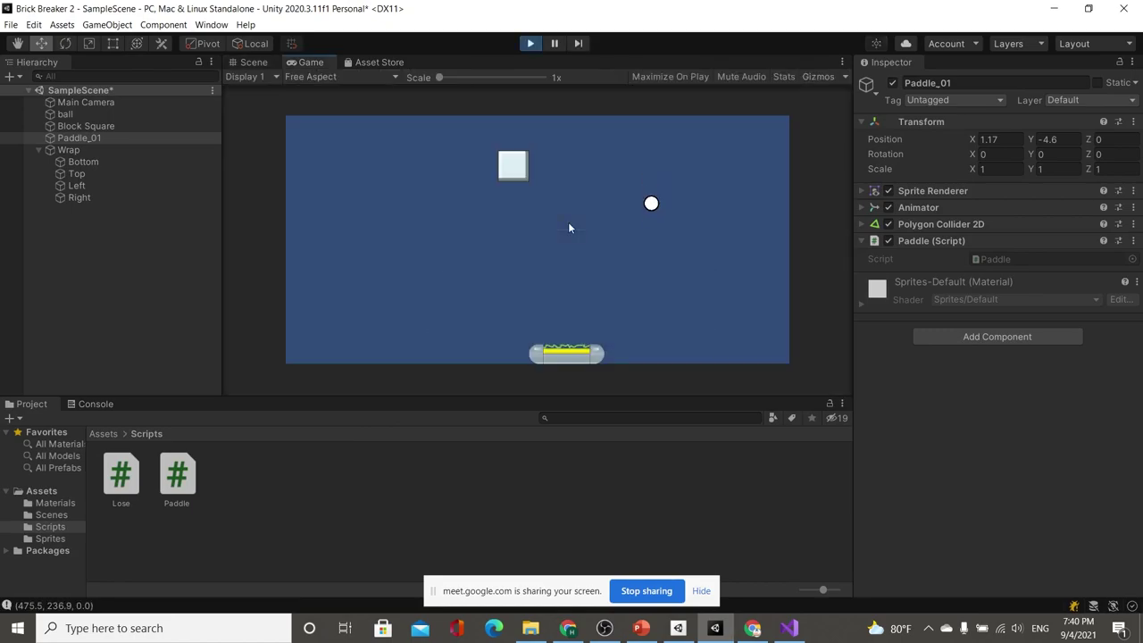
{"action": "left_click", "coordinate": [105, 405]}
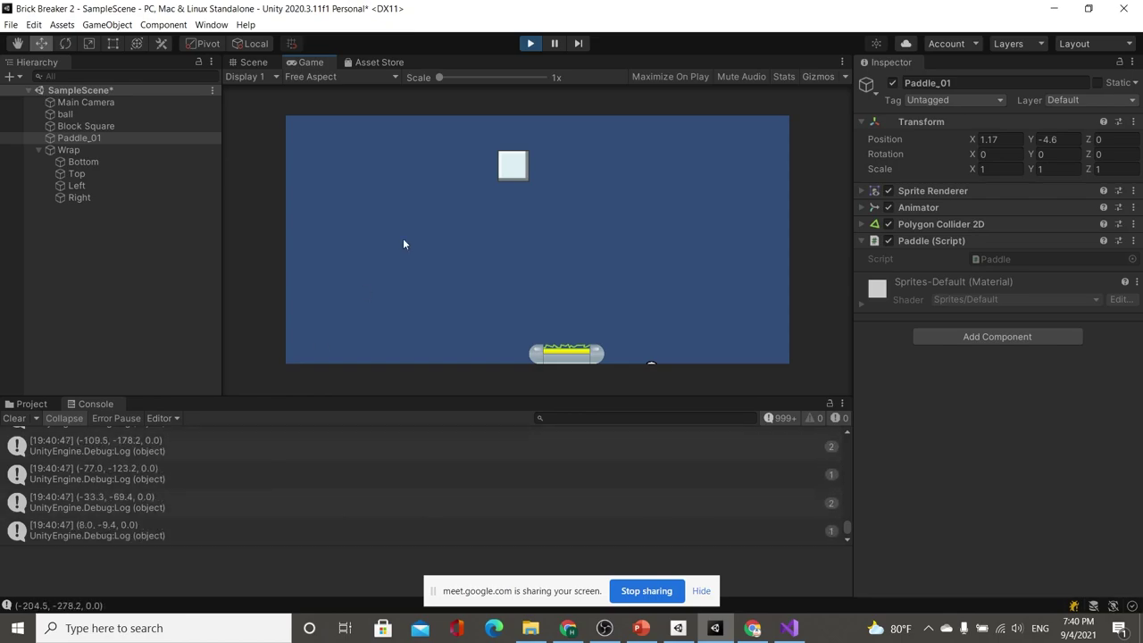
{"action": "left_click", "coordinate": [530, 43]}
Run a second play test, stop it, and return to the Game view
{"action": "key", "text": "alt+Tab"}
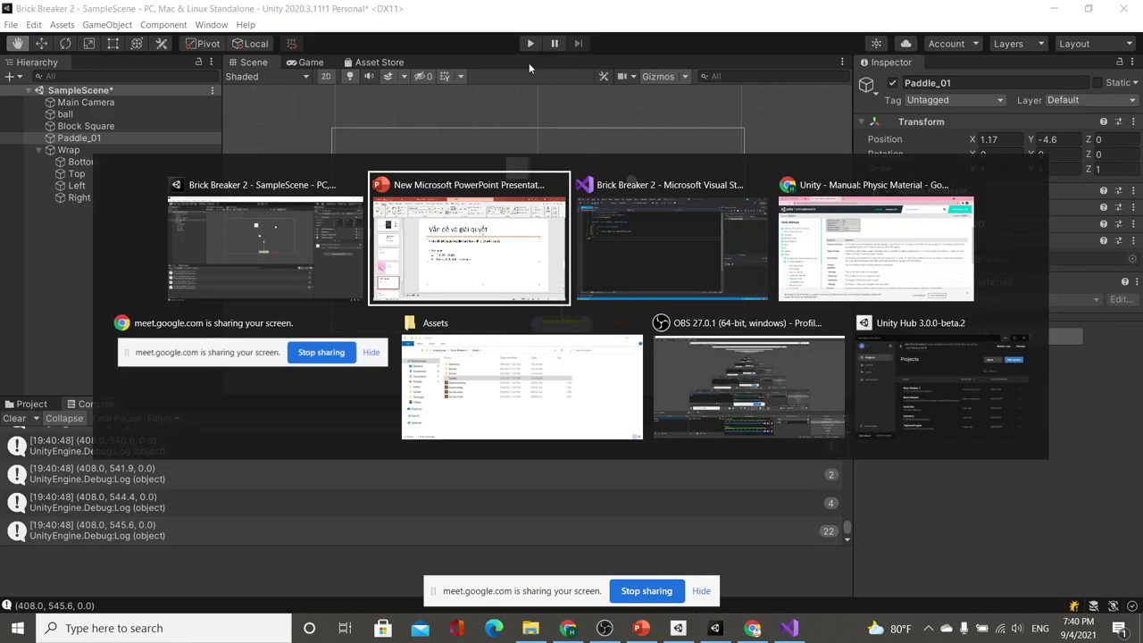
{"action": "key", "text": "alt+Tab"}
{"action": "key", "text": "alt+Tab"}
{"action": "key", "text": "alt+Tab"}
{"action": "key", "text": "alt+Tab"}
{"action": "key", "text": "alt+Tab"}
{"action": "key", "text": "alt+Tab"}
{"action": "key", "text": "alt+Tab"}
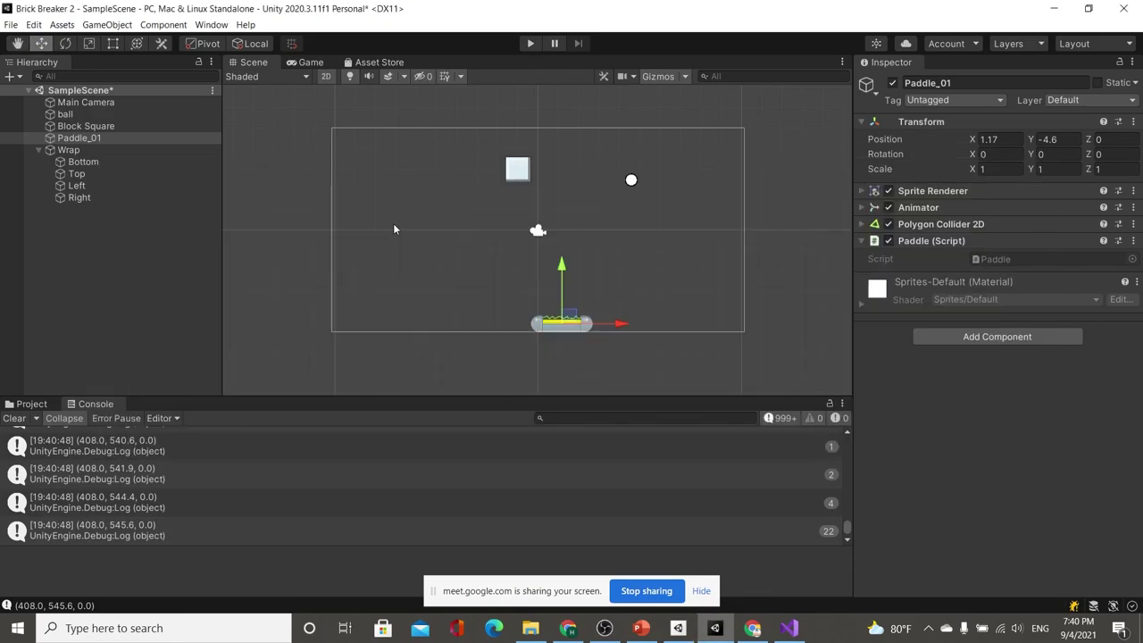
{"action": "left_click", "coordinate": [531, 43]}
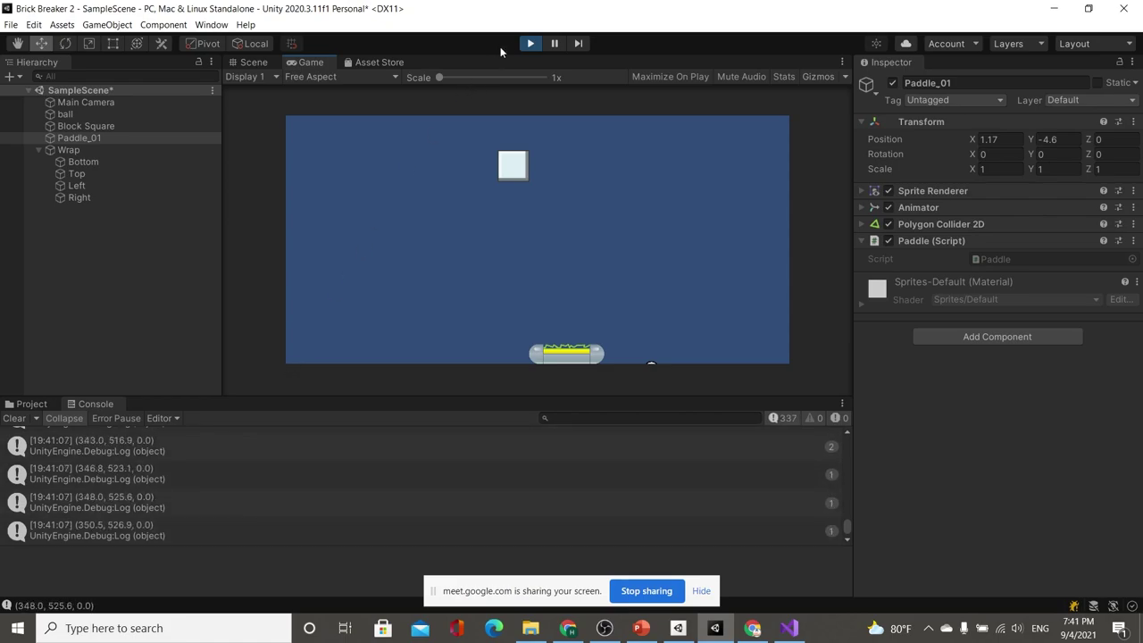
{"action": "left_click", "coordinate": [529, 44]}
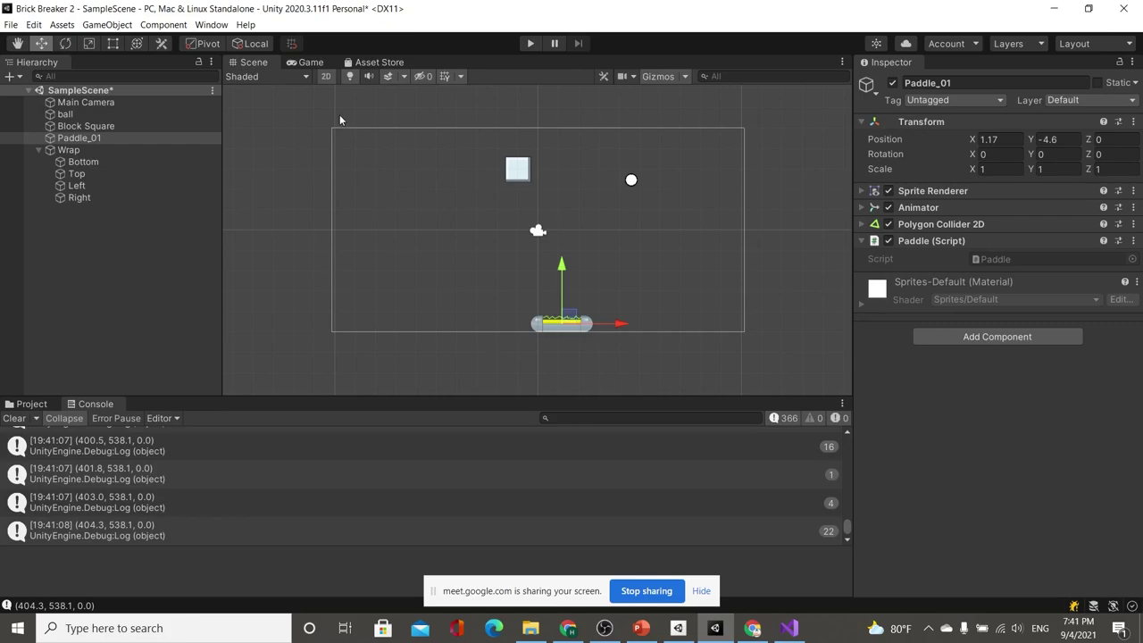
{"action": "left_click", "coordinate": [320, 64]}
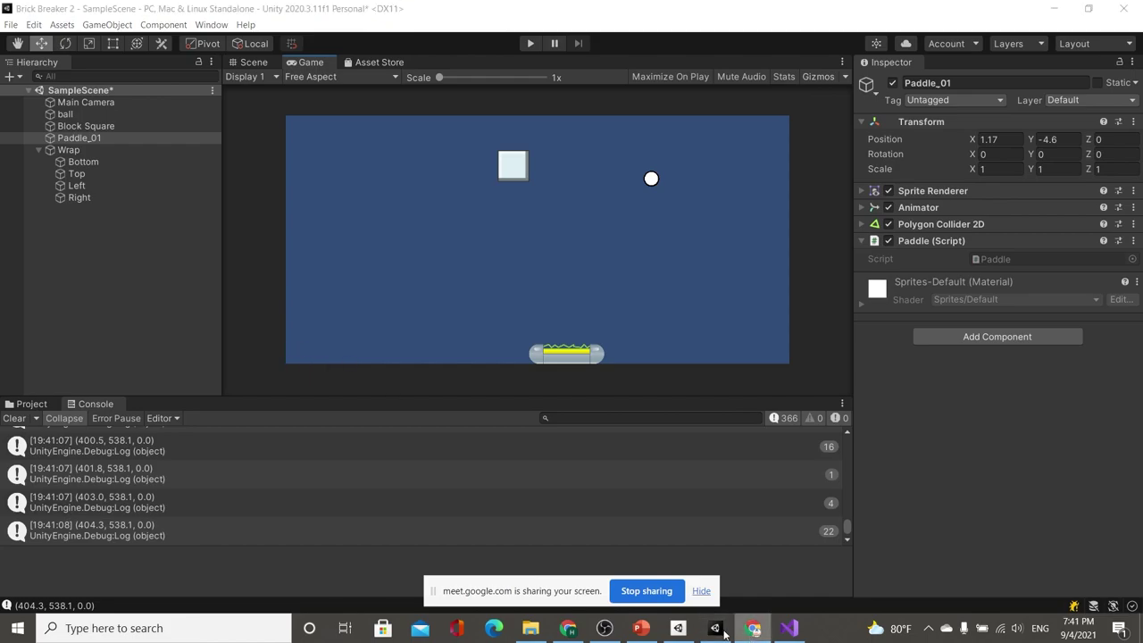
Start a new line after the Debug.Log call and type transform
{"action": "left_click", "coordinate": [786, 627]}
{"action": "left_click", "coordinate": [375, 202]}
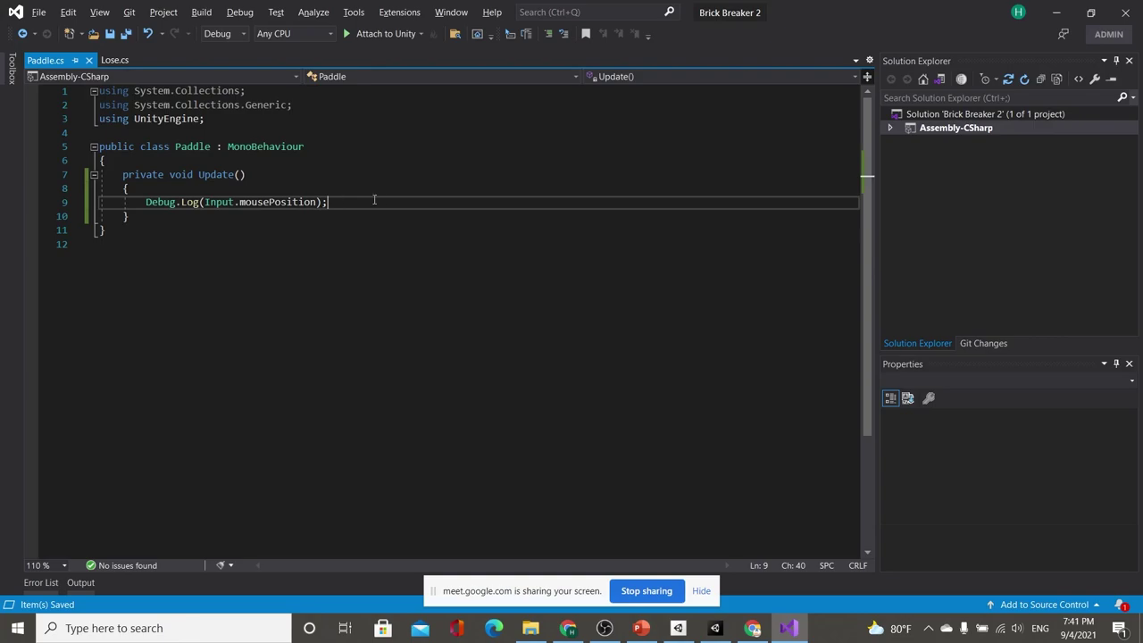
{"action": "left_click", "coordinate": [714, 628]}
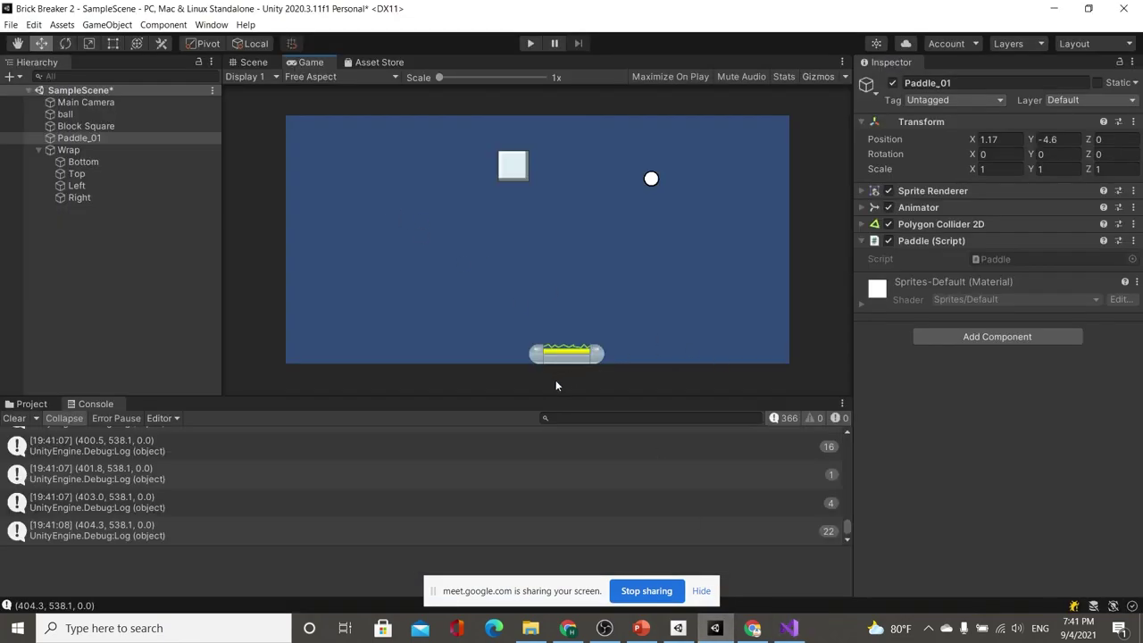
{"action": "left_click", "coordinate": [788, 628]}
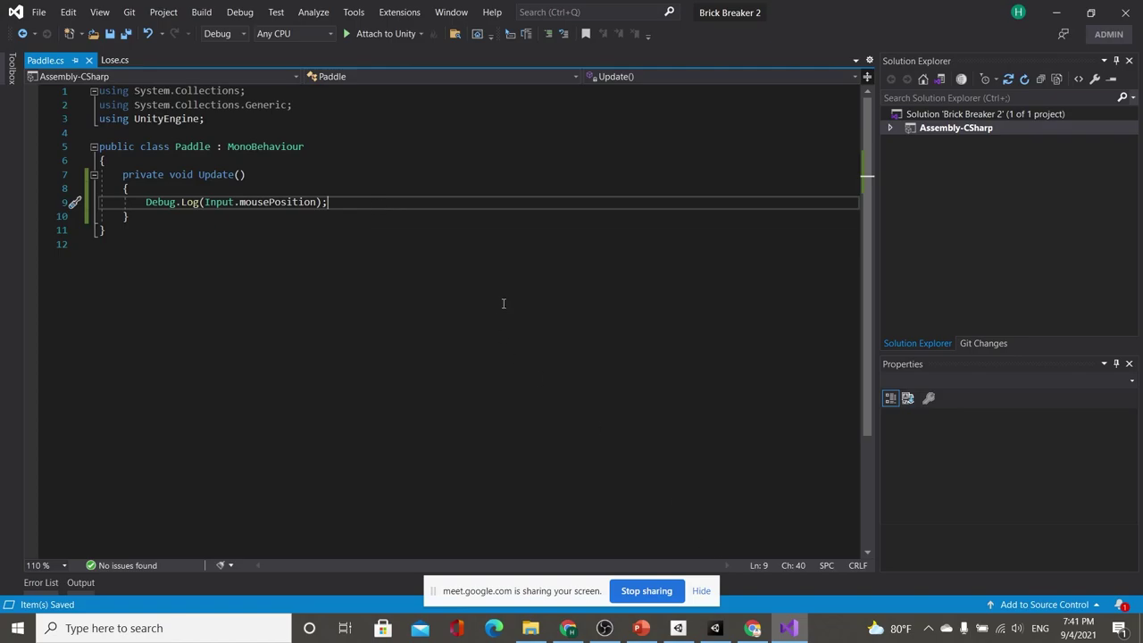
{"action": "key", "text": "Return"}
{"action": "type", "text": "tran"}
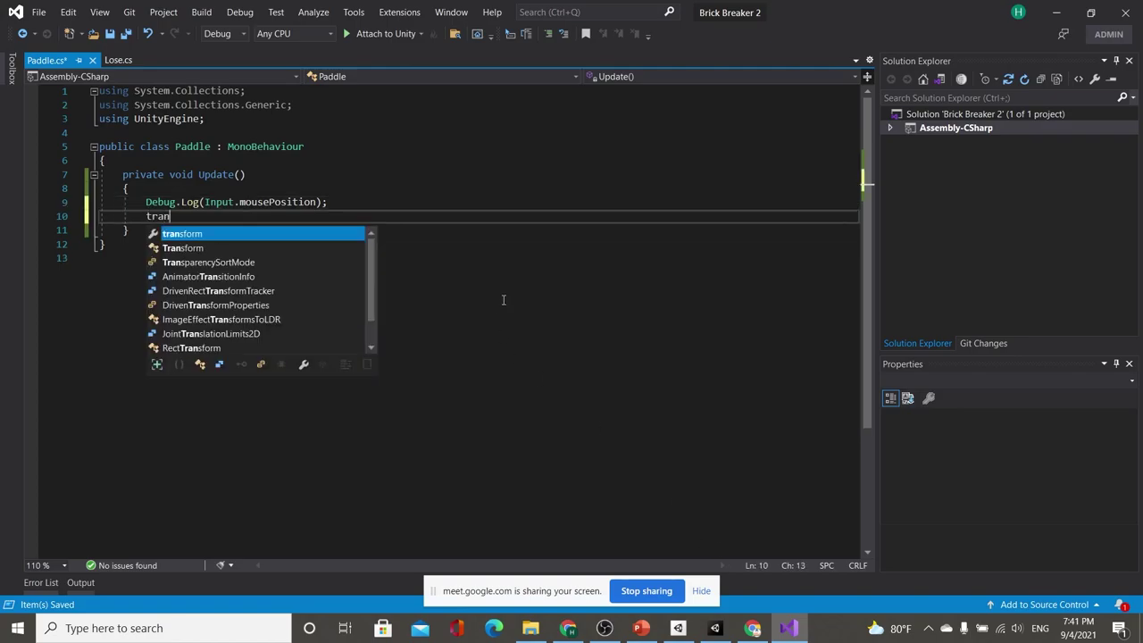
{"action": "type", "text": "sform"}
In Unity's Scene view, drag the paddle up and to the right
{"action": "key", "text": "alt+Tab"}
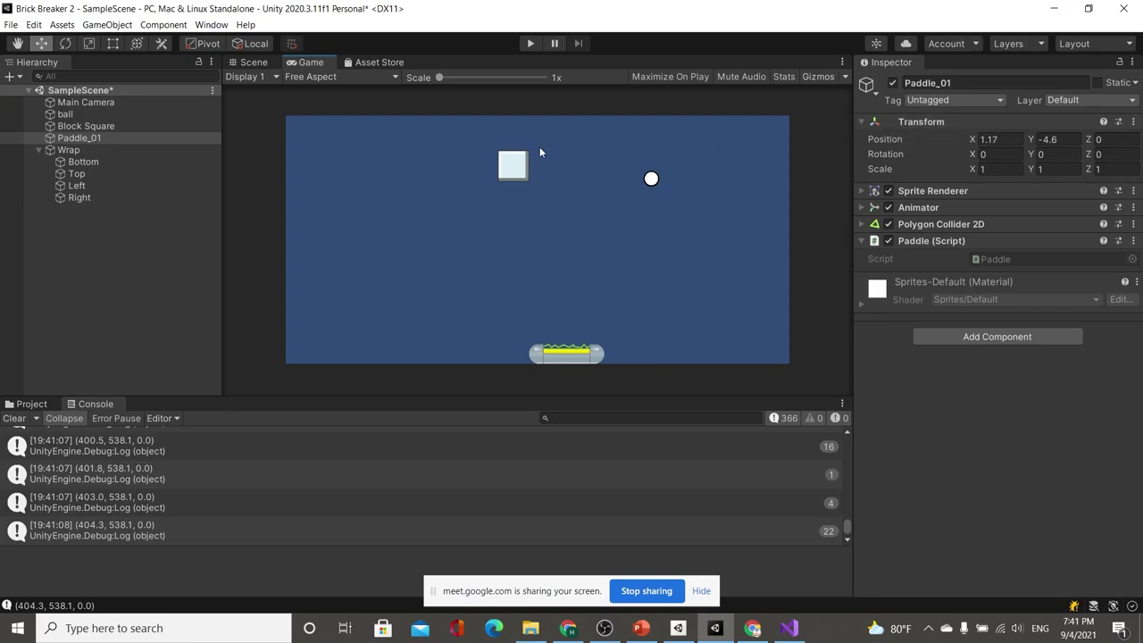
{"action": "left_click", "coordinate": [253, 61]}
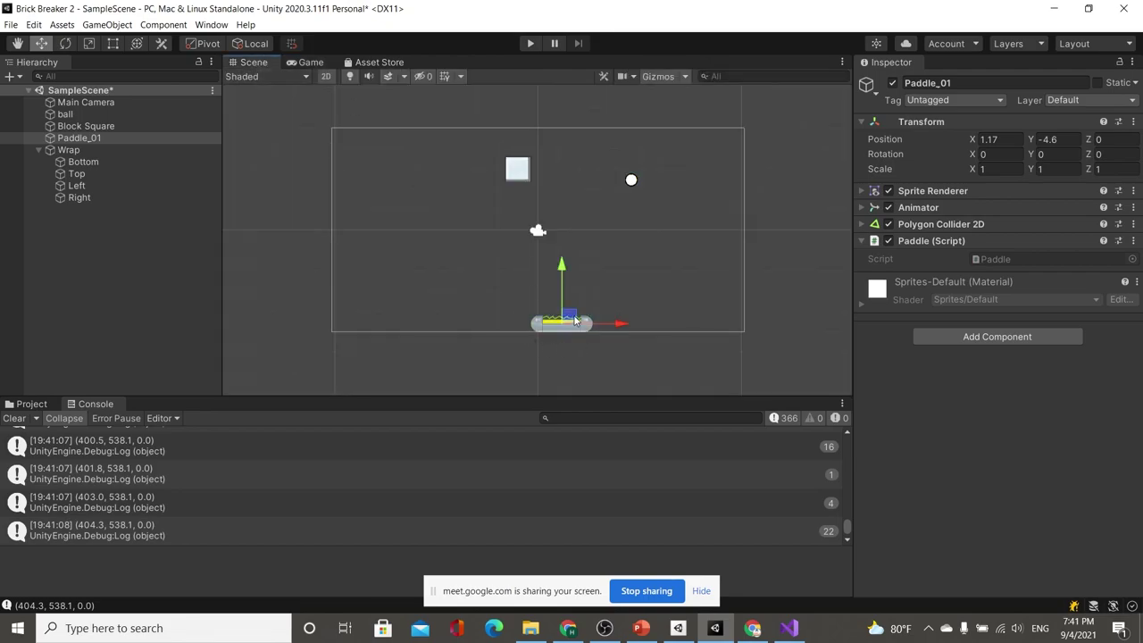
{"action": "left_click_drag", "start_coordinate": [575, 320], "coordinate": [605, 287]}
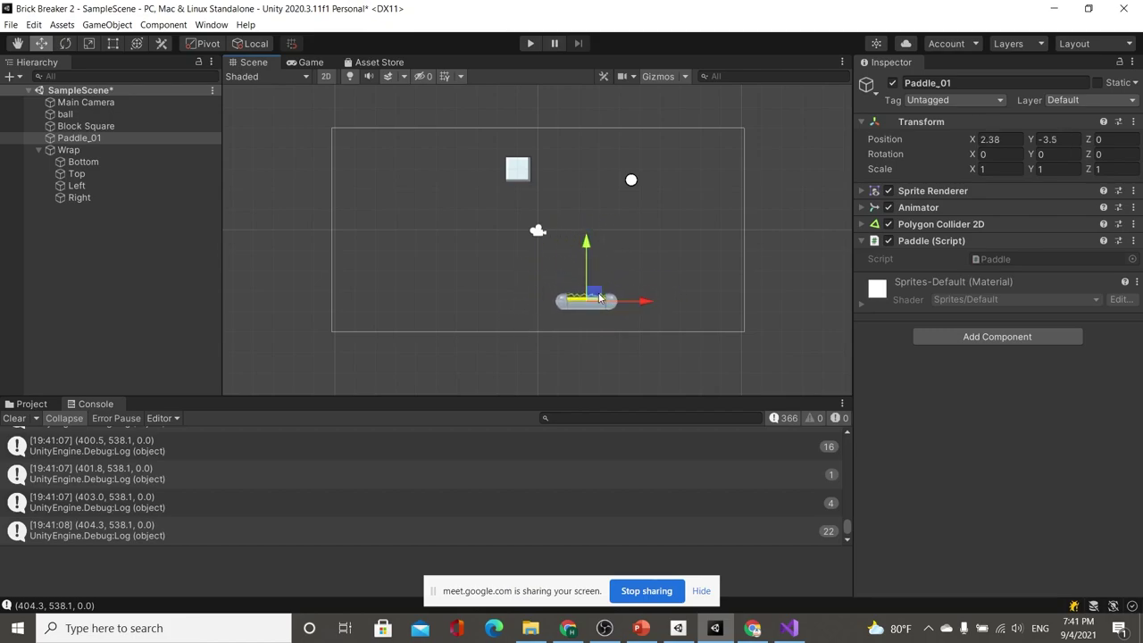
Complete the line as transform.position = Input.mousePosition; and save Paddle.cs
{"action": "key", "text": "alt+Tab"}
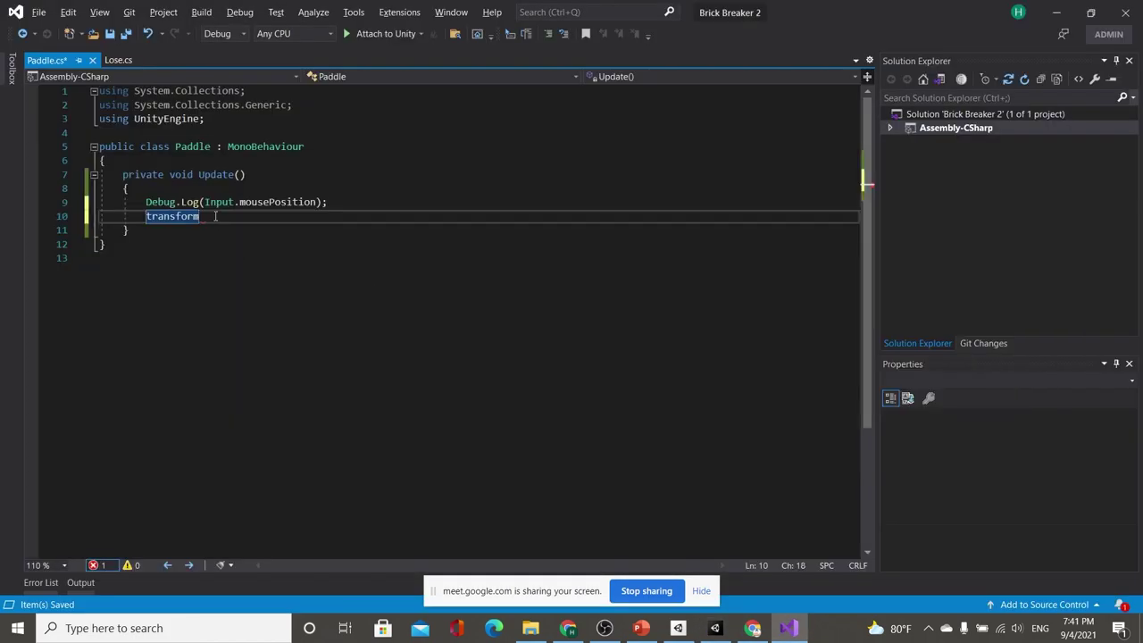
{"action": "type", "text": ".p"}
{"action": "key", "text": "Tab"}
{"action": "type", "text": "="}
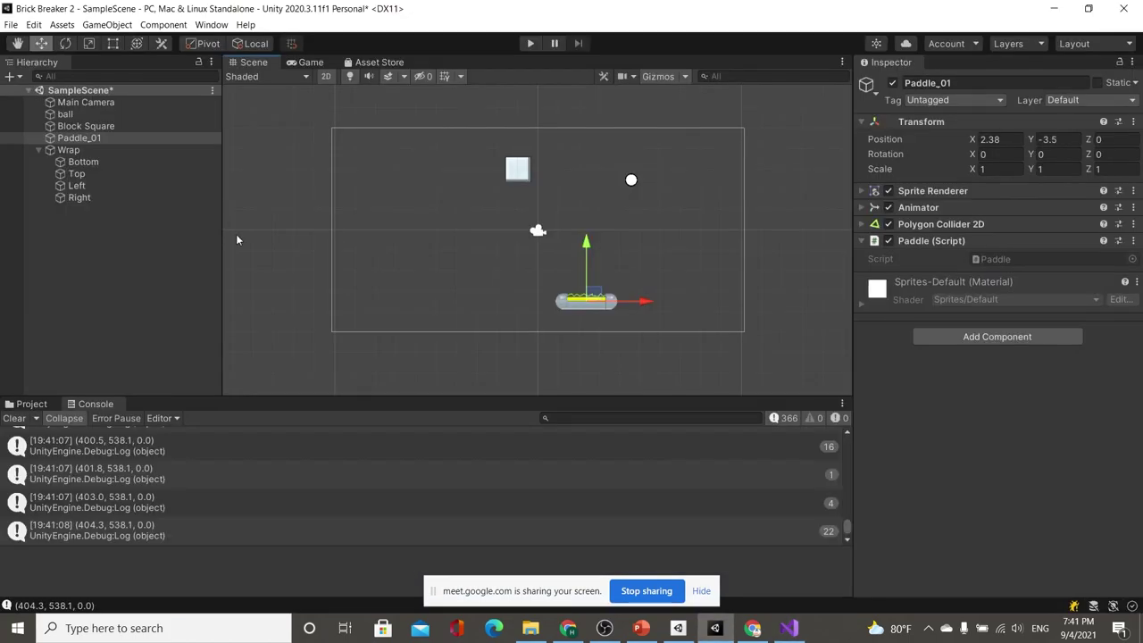
{"action": "key", "text": "alt+Tab"}
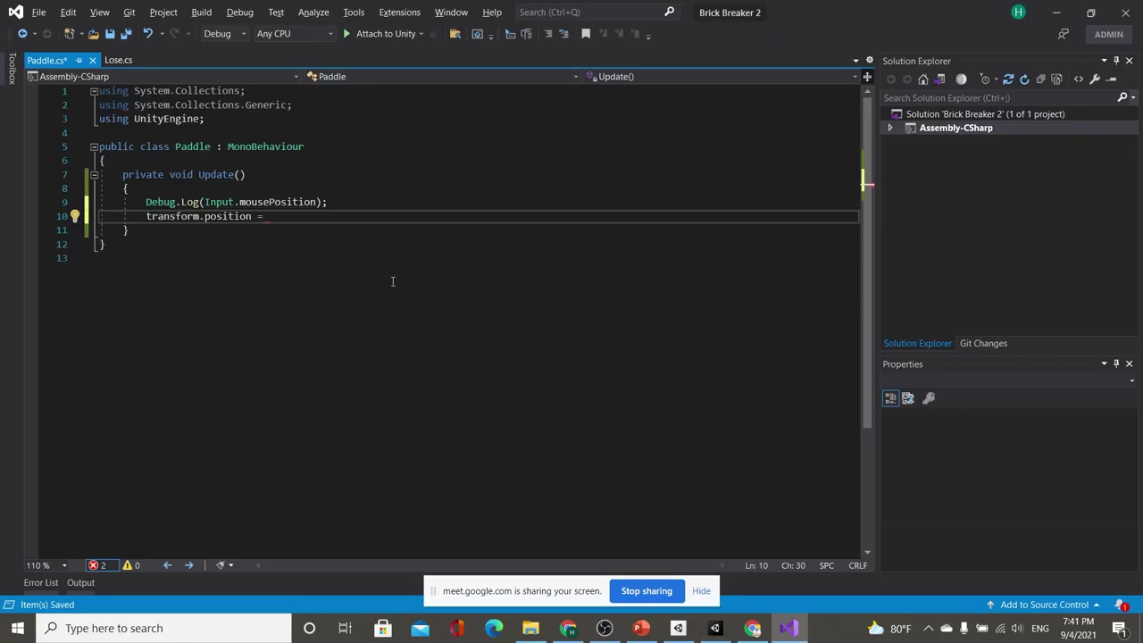
{"action": "type", "text": "Inp"}
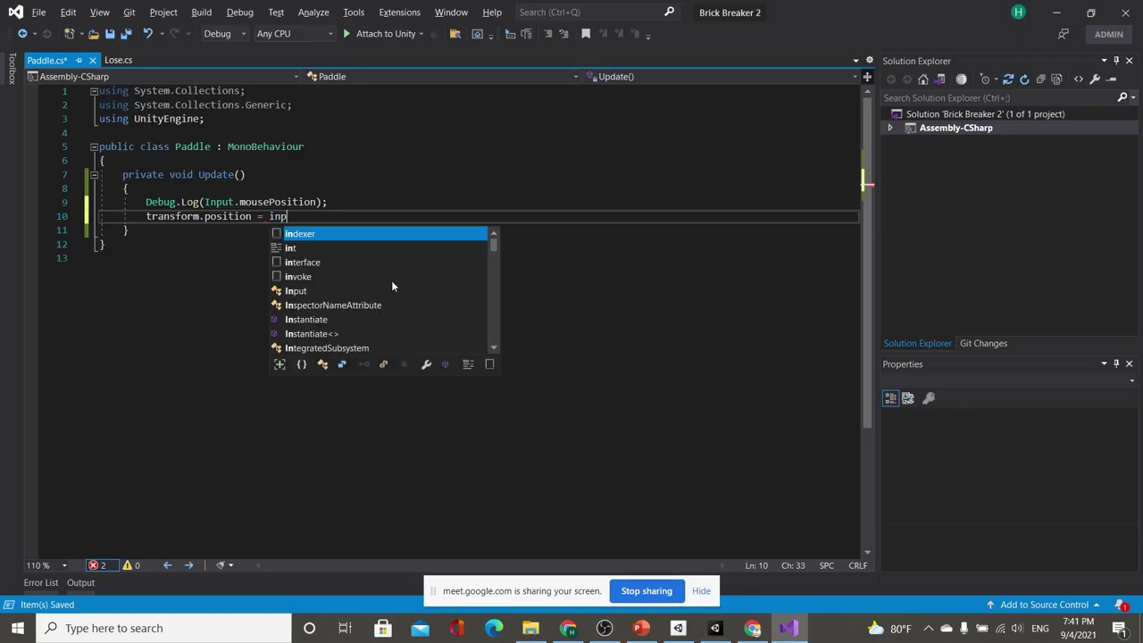
{"action": "type", "text": "ut.mo"}
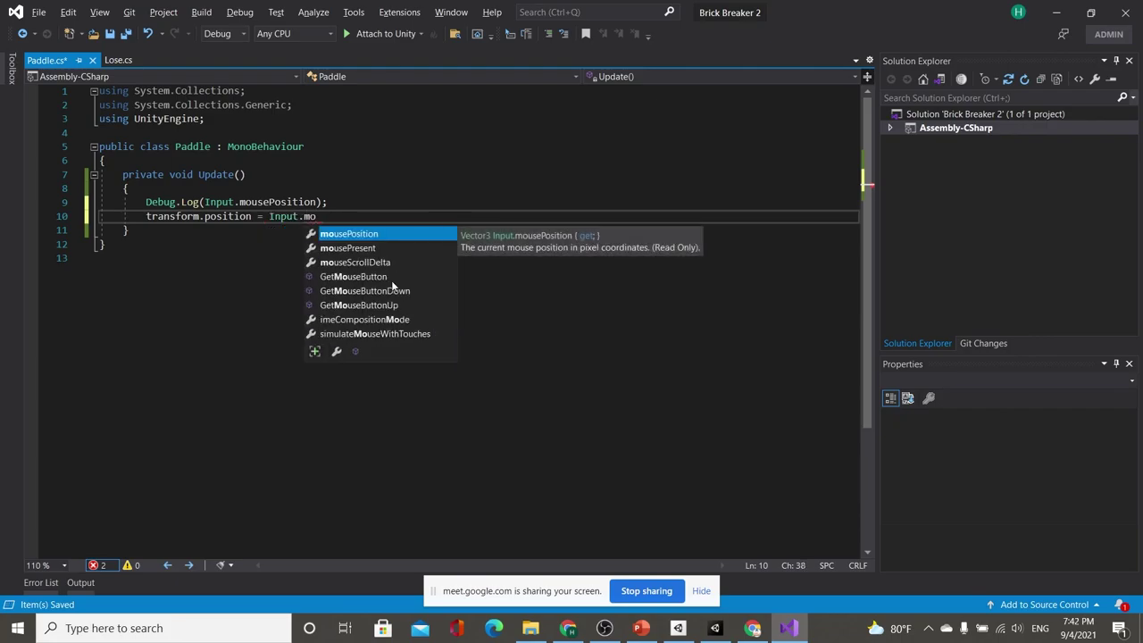
{"action": "type", "text": ";"}
{"action": "key", "text": "ctrl+s"}
{"action": "key", "text": "alt+Tab"}
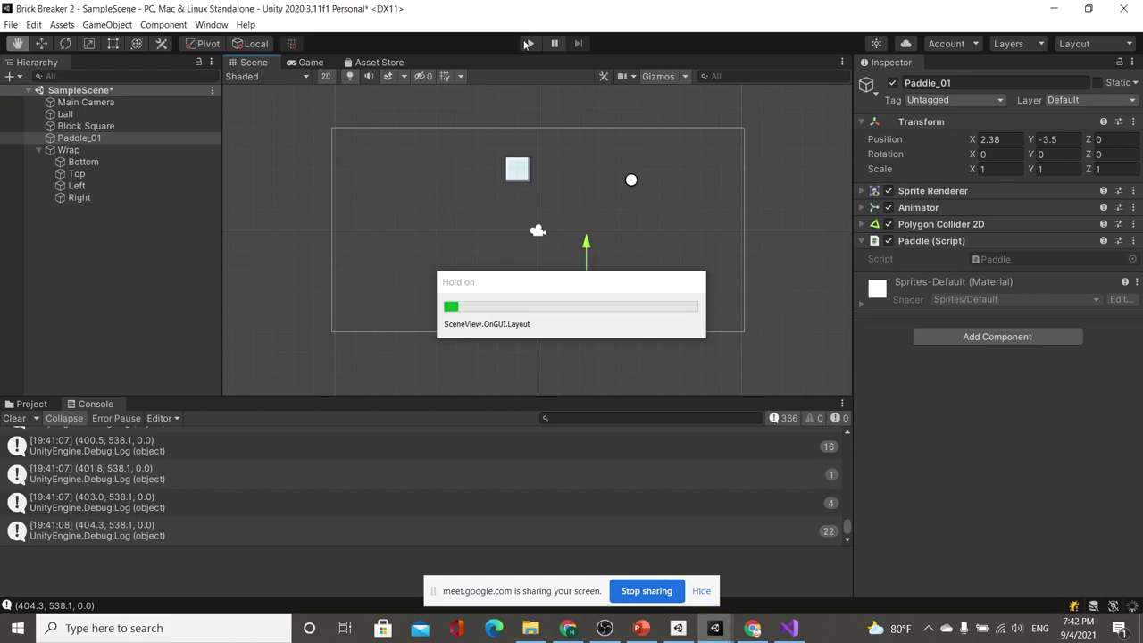
Start play mode, pause the game, and switch to the Scene view
{"action": "left_click", "coordinate": [528, 43]}
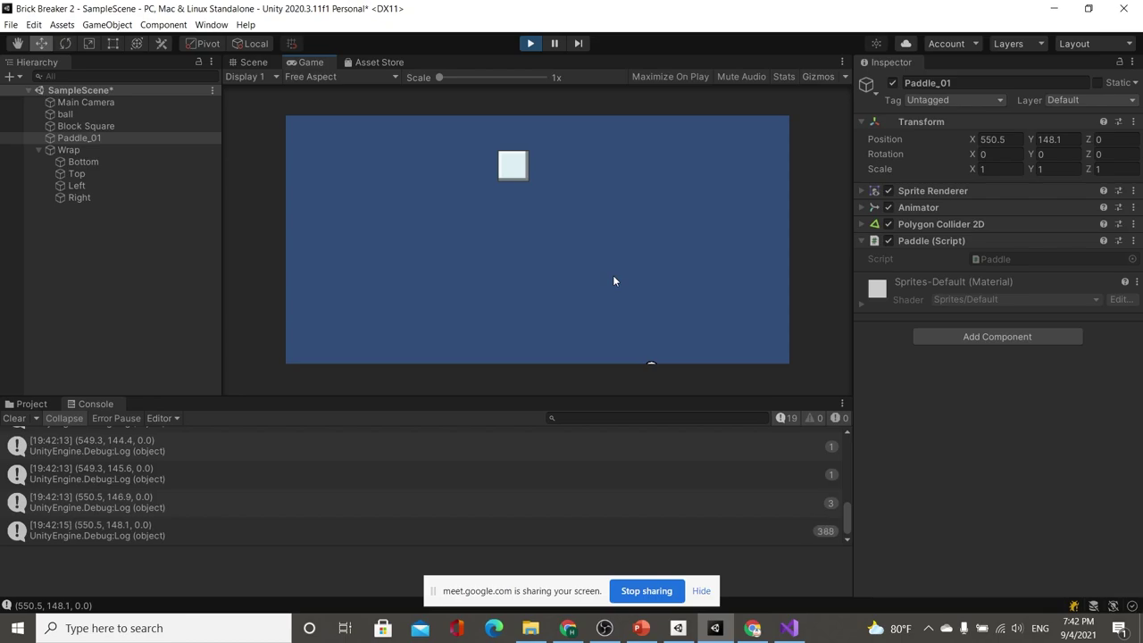
{"action": "key", "text": "ctrl+shift+p"}
{"action": "key", "text": "ctrl+1"}
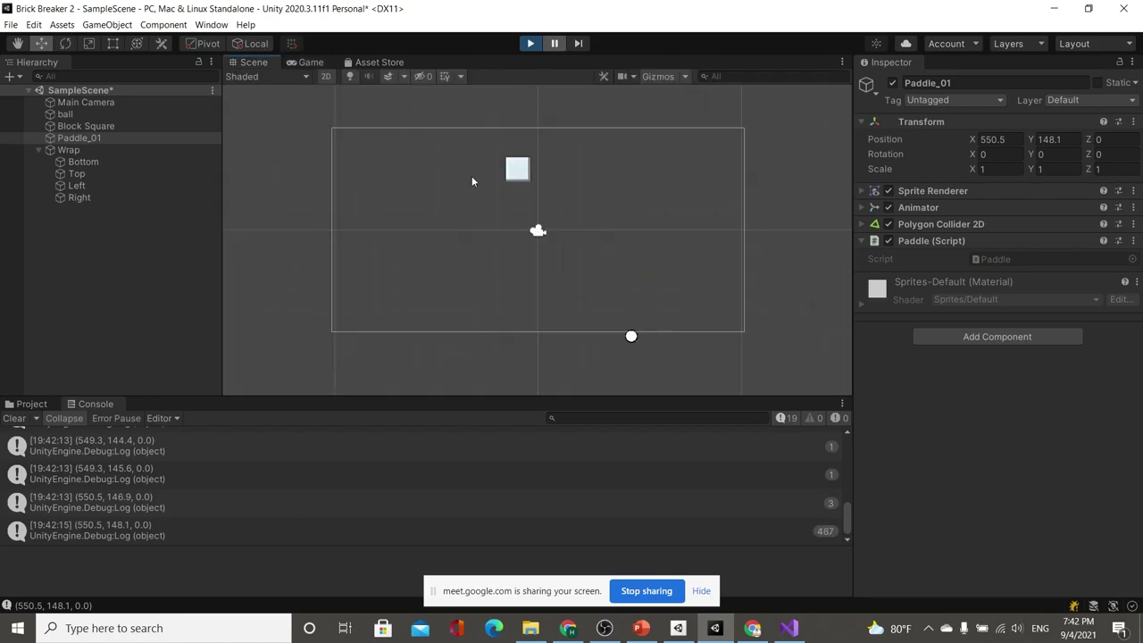
Frame Paddle_01 and zoom out to find it at 550.5, 148.1, then stop playing
{"action": "scroll", "coordinate": [471, 176], "scroll_direction": "down", "scroll_amount": 2}
{"action": "double_click", "coordinate": [75, 139]}
{"action": "scroll", "coordinate": [534, 258], "scroll_direction": "down", "scroll_amount": 6}
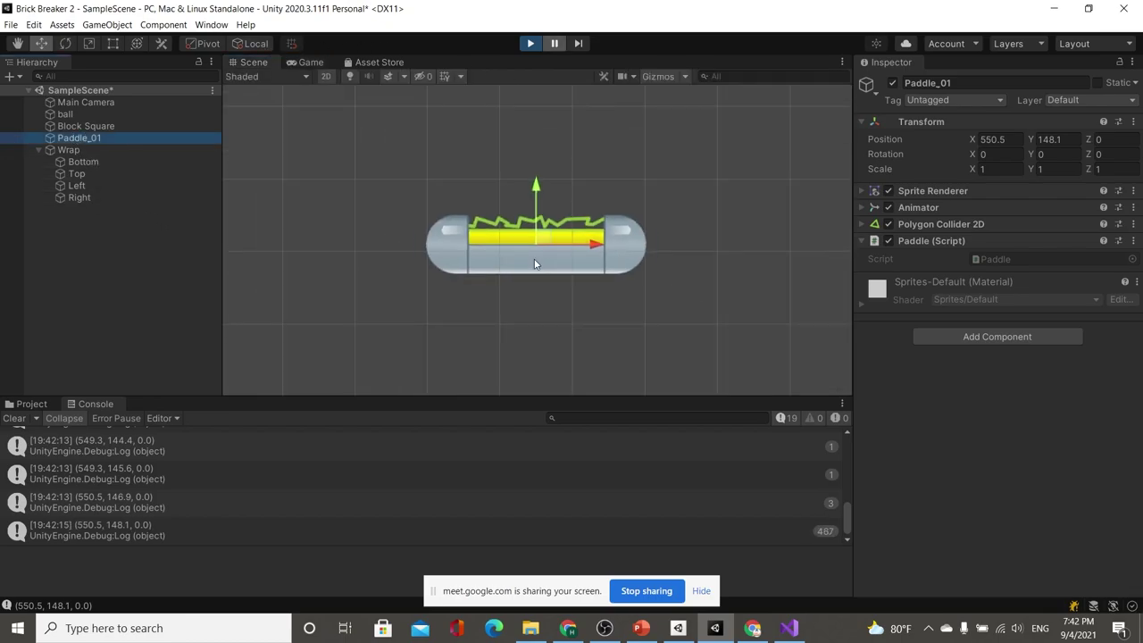
{"action": "scroll", "coordinate": [534, 258], "scroll_direction": "down", "scroll_amount": 2}
{"action": "scroll", "coordinate": [534, 258], "scroll_direction": "down", "scroll_amount": 2}
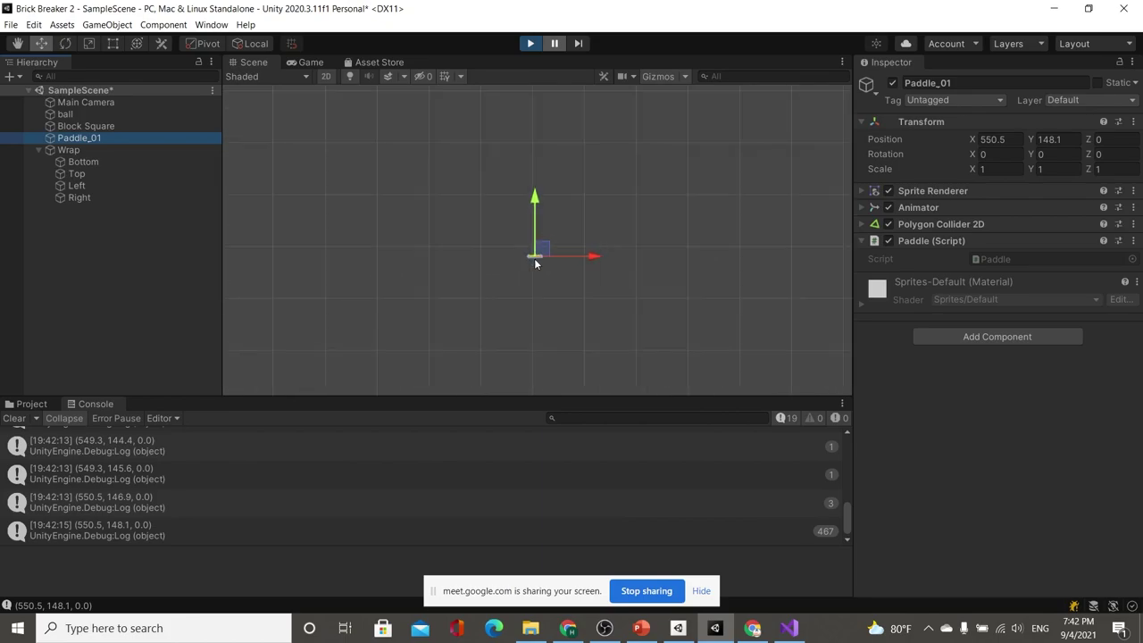
{"action": "scroll", "coordinate": [534, 258], "scroll_direction": "down", "scroll_amount": 1}
{"action": "scroll", "coordinate": [534, 258], "scroll_direction": "down", "scroll_amount": 2}
{"action": "scroll", "coordinate": [534, 260], "scroll_direction": "down", "scroll_amount": 2}
{"action": "scroll", "coordinate": [509, 308], "scroll_direction": "down", "scroll_amount": 1}
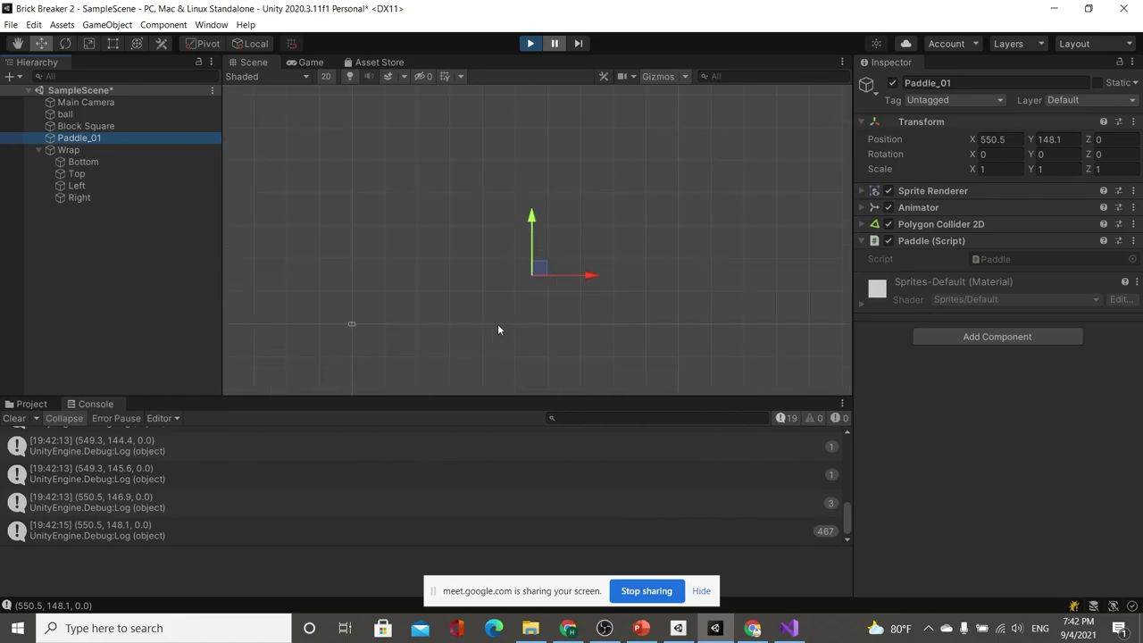
{"action": "middle_click_drag", "start_coordinate": [321, 353], "coordinate": [393, 347]}
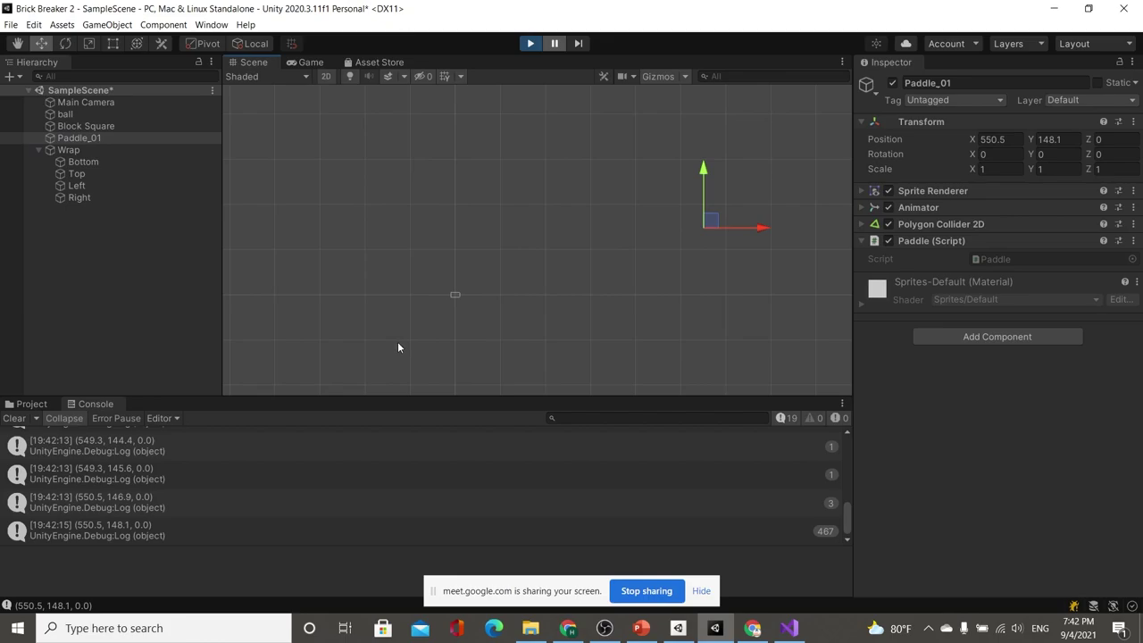
{"action": "left_click", "coordinate": [530, 43]}
{"action": "scroll", "coordinate": [445, 313], "scroll_direction": "up", "scroll_amount": 1}
Reframe the scene and review the logged Input.mousePosition on line 9 of Paddle.cs
{"action": "middle_click_drag", "start_coordinate": [447, 306], "coordinate": [495, 259]}
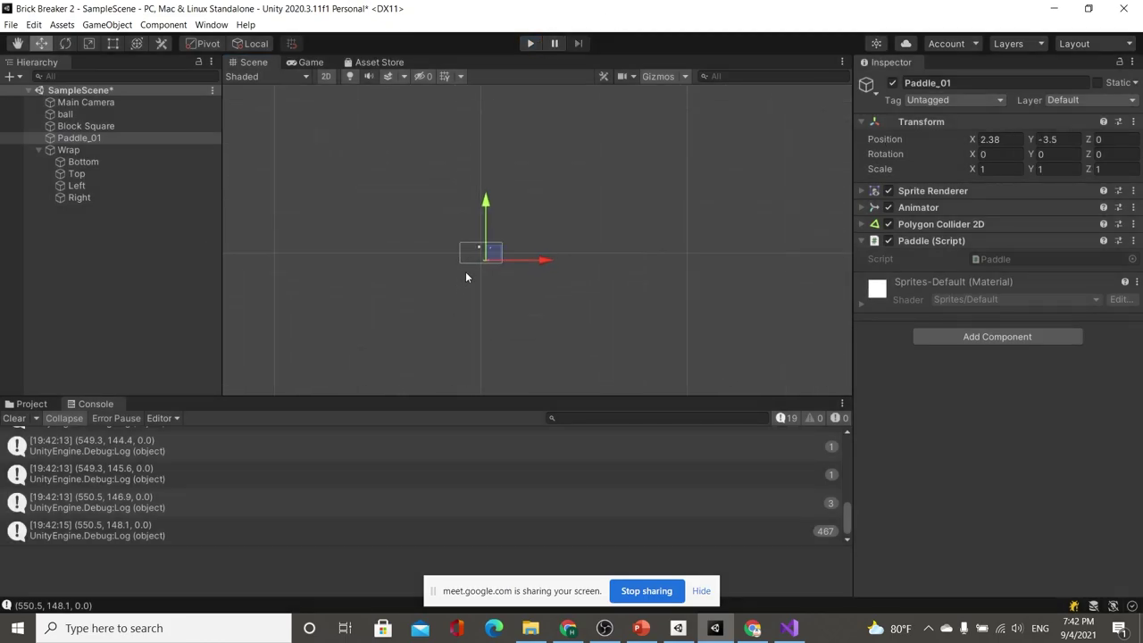
{"action": "scroll", "coordinate": [589, 184], "scroll_direction": "up", "scroll_amount": 2}
{"action": "scroll", "coordinate": [510, 205], "scroll_direction": "up", "scroll_amount": 1}
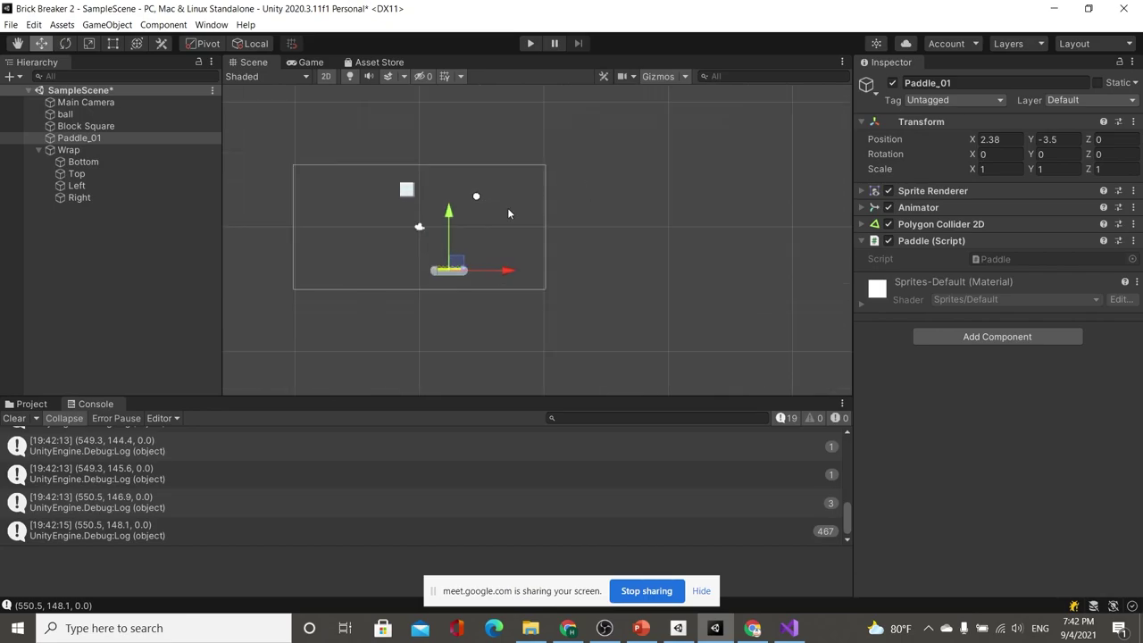
{"action": "key", "text": "alt+Tab"}
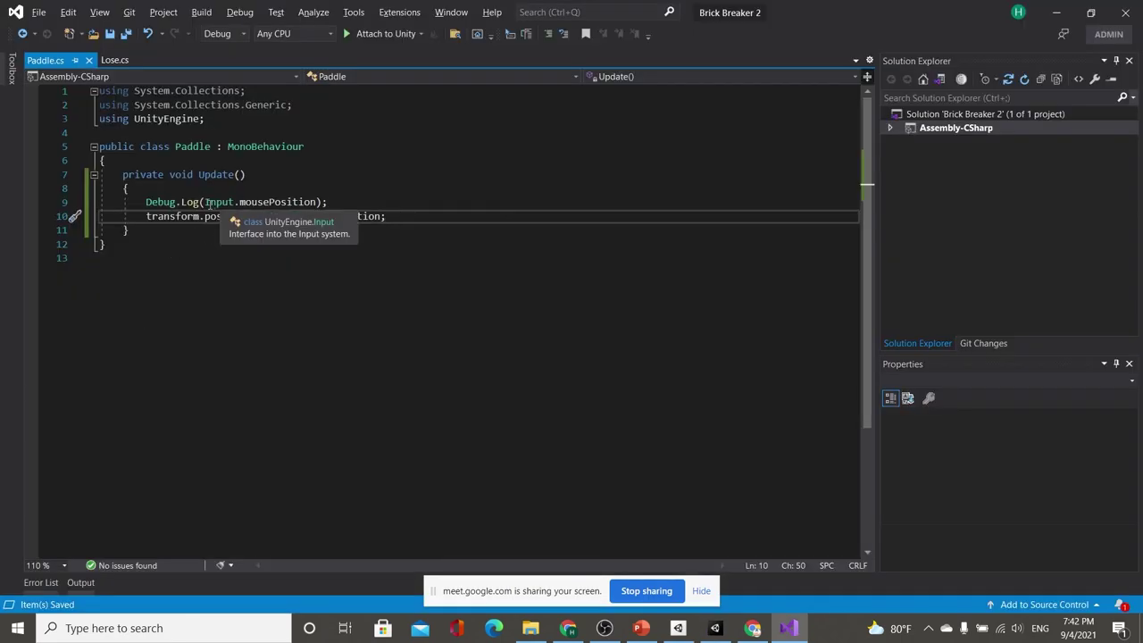
{"action": "left_click_drag", "start_coordinate": [317, 202], "coordinate": [212, 204]}
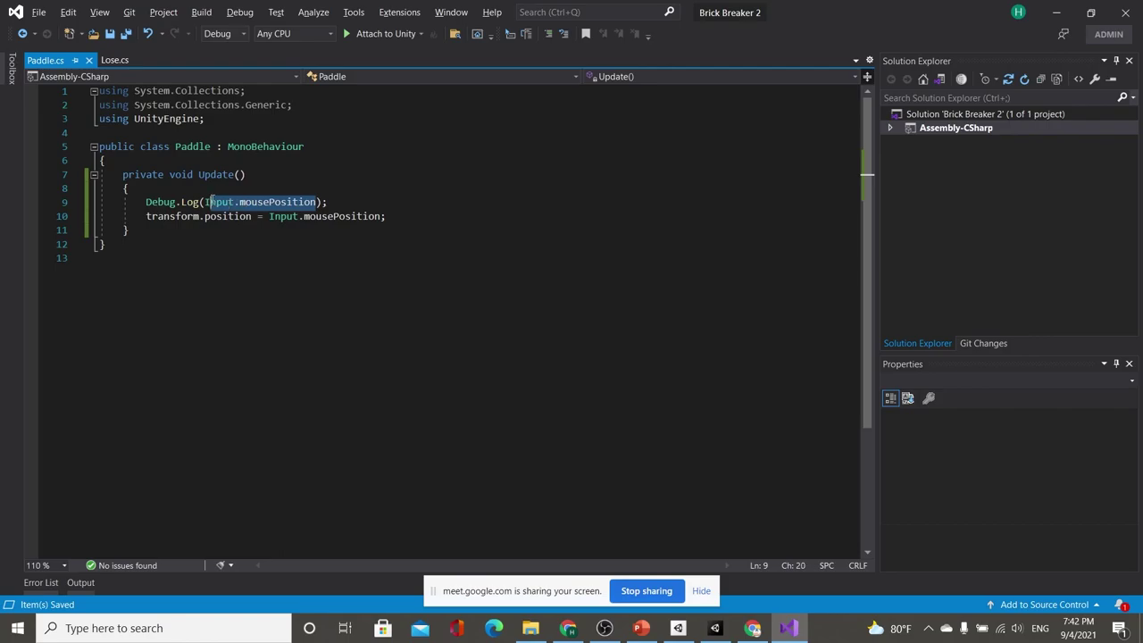
{"action": "key", "text": "alt+Tab"}
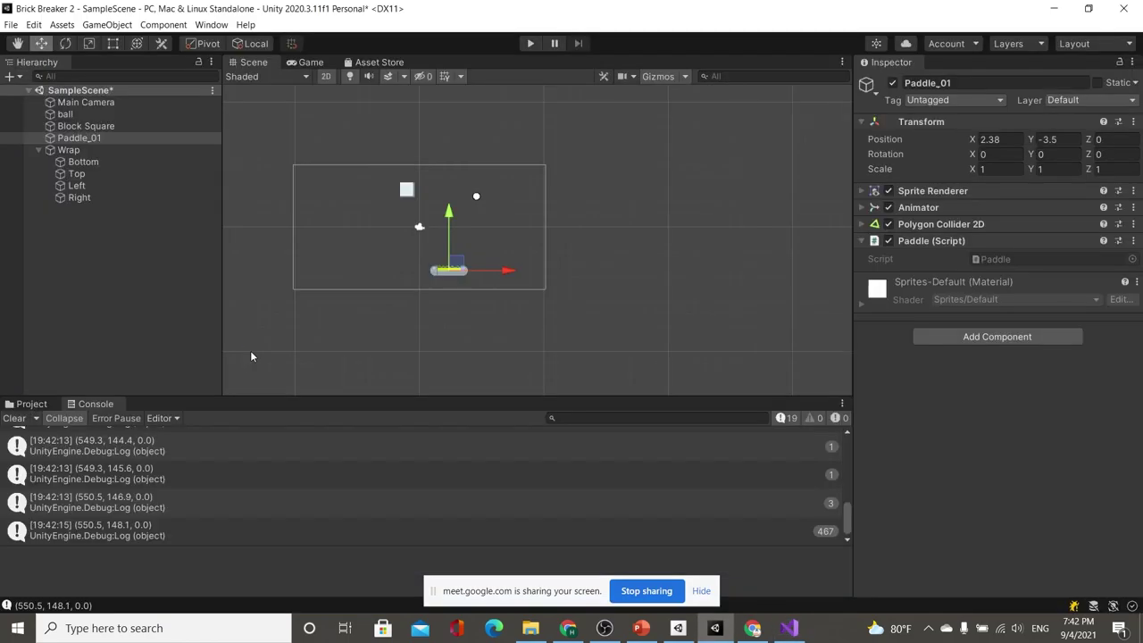
Drag Paddle_01 to the bottom centre at 0.23, -4.43 and confirm it in the Game view
{"action": "scroll", "coordinate": [342, 290], "scroll_direction": "up", "scroll_amount": 1}
{"action": "middle_click_drag", "start_coordinate": [342, 288], "coordinate": [429, 317]}
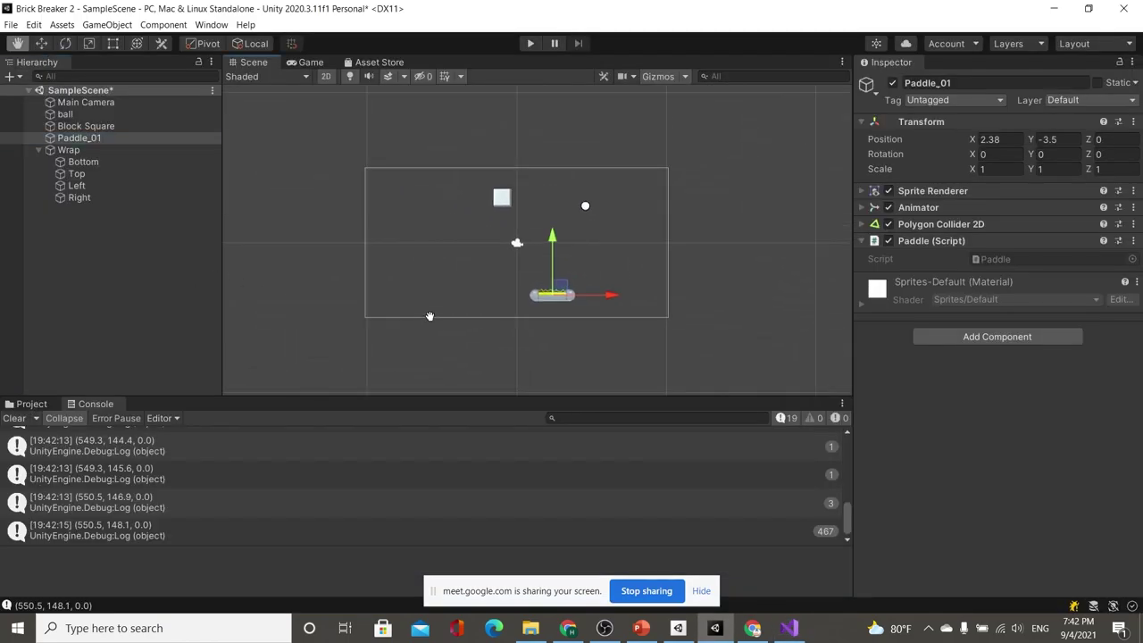
{"action": "scroll", "coordinate": [553, 304], "scroll_direction": "up", "scroll_amount": 1}
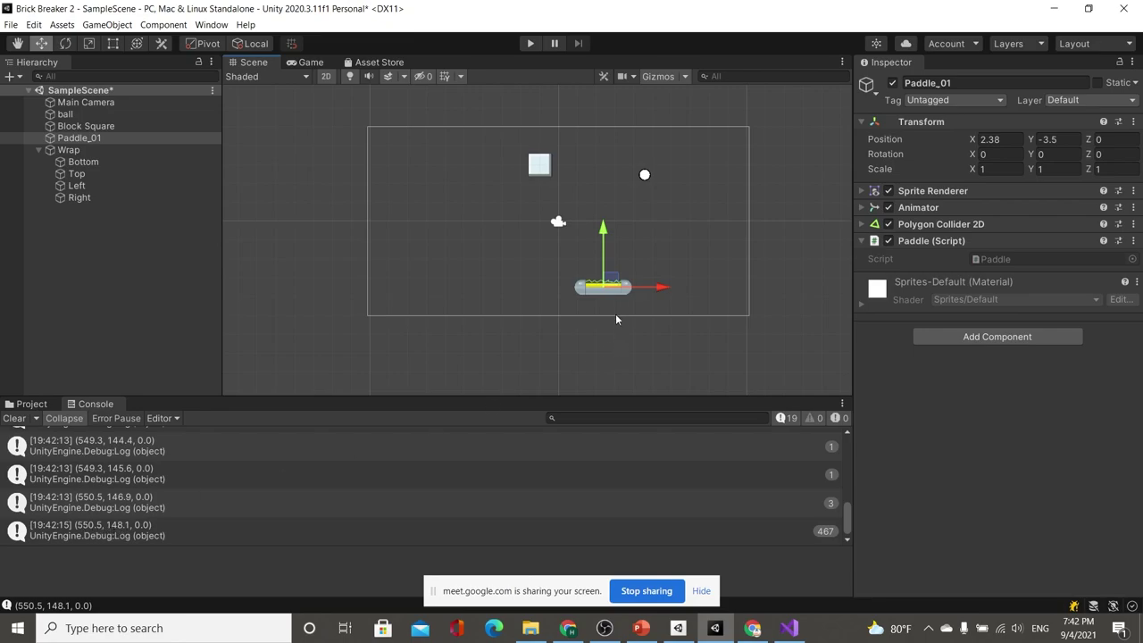
{"action": "left_click_drag", "start_coordinate": [611, 282], "coordinate": [589, 297]}
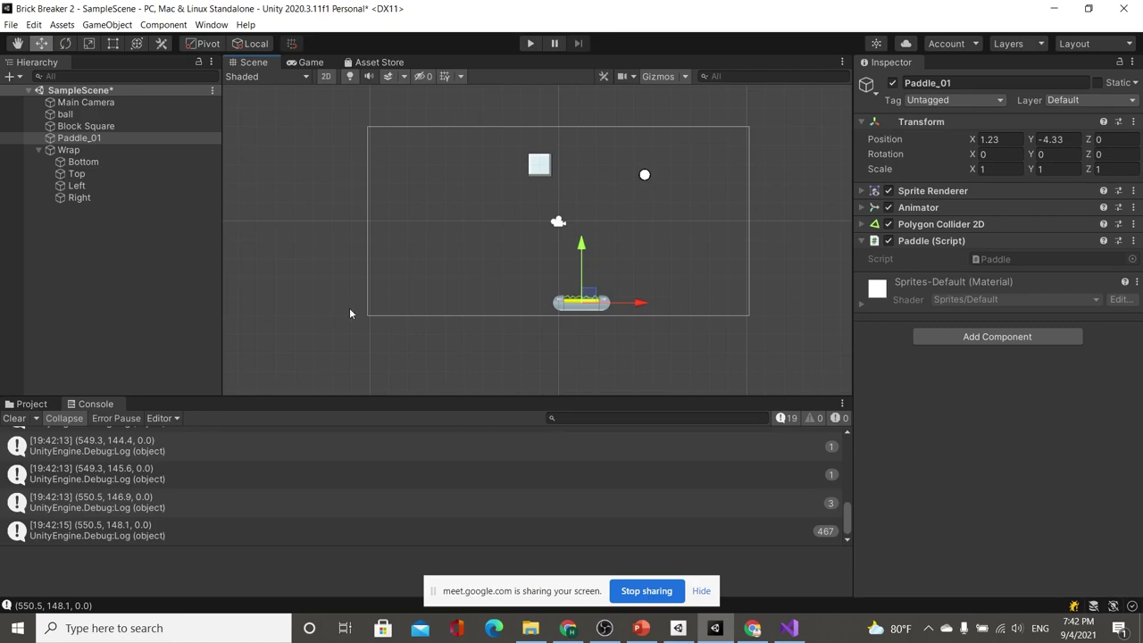
{"action": "scroll", "coordinate": [384, 323], "scroll_direction": "up", "scroll_amount": 1}
{"action": "scroll", "coordinate": [384, 322], "scroll_direction": "up", "scroll_amount": 1}
{"action": "scroll", "coordinate": [515, 242], "scroll_direction": "down", "scroll_amount": 2}
{"action": "middle_click_drag", "start_coordinate": [515, 242], "coordinate": [439, 283]}
{"action": "scroll", "coordinate": [439, 283], "scroll_direction": "down", "scroll_amount": 1}
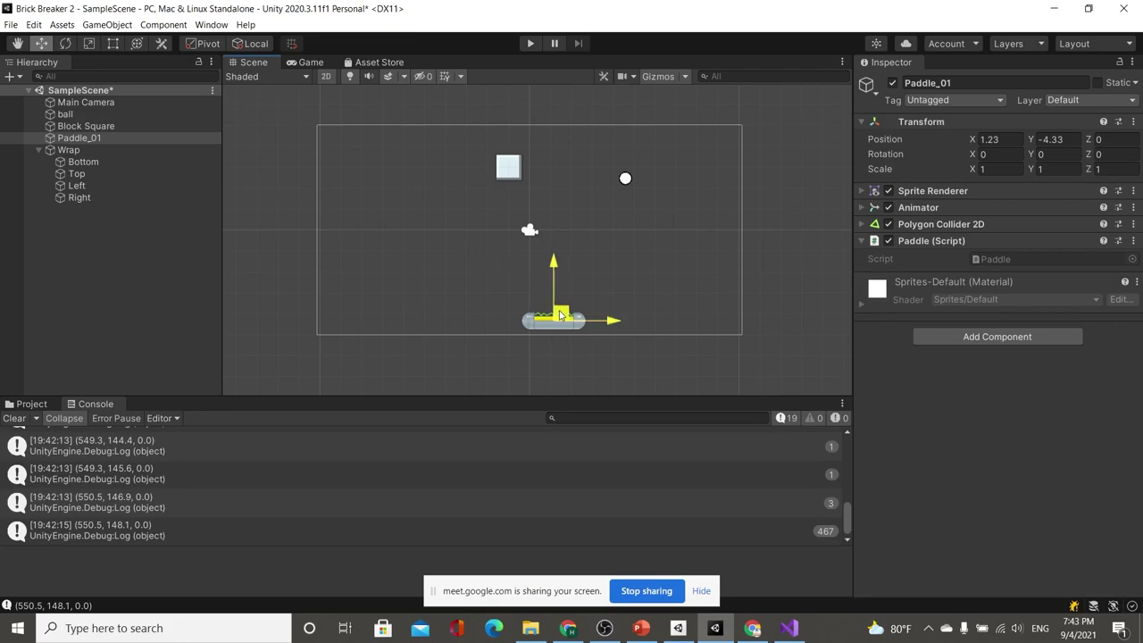
{"action": "left_click_drag", "start_coordinate": [558, 322], "coordinate": [464, 250]}
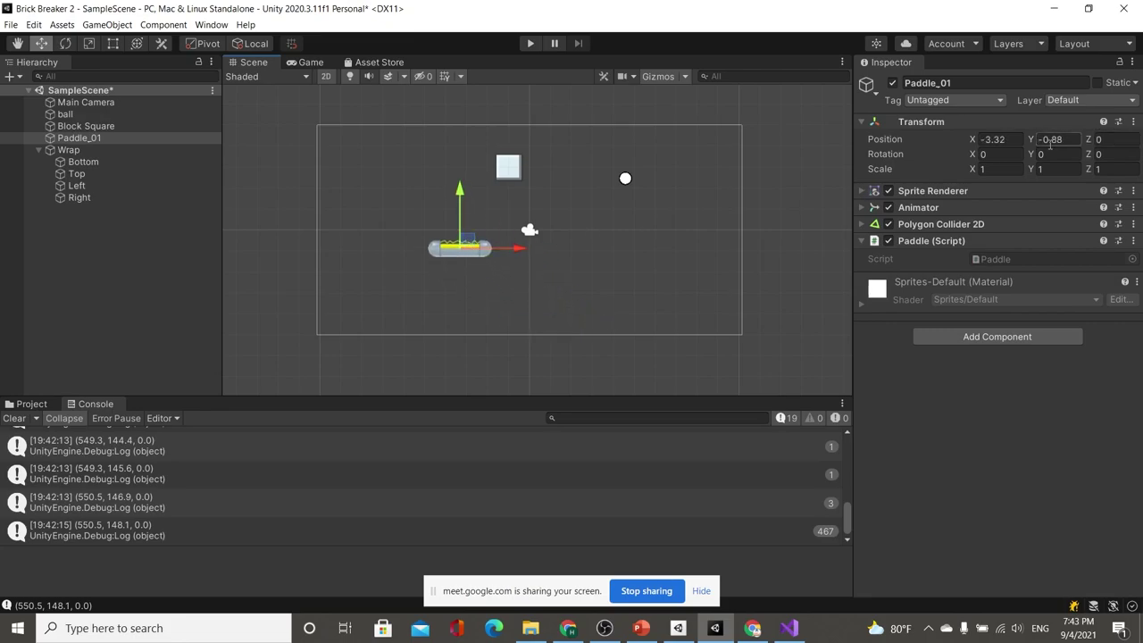
{"action": "left_click_drag", "start_coordinate": [468, 242], "coordinate": [542, 315]}
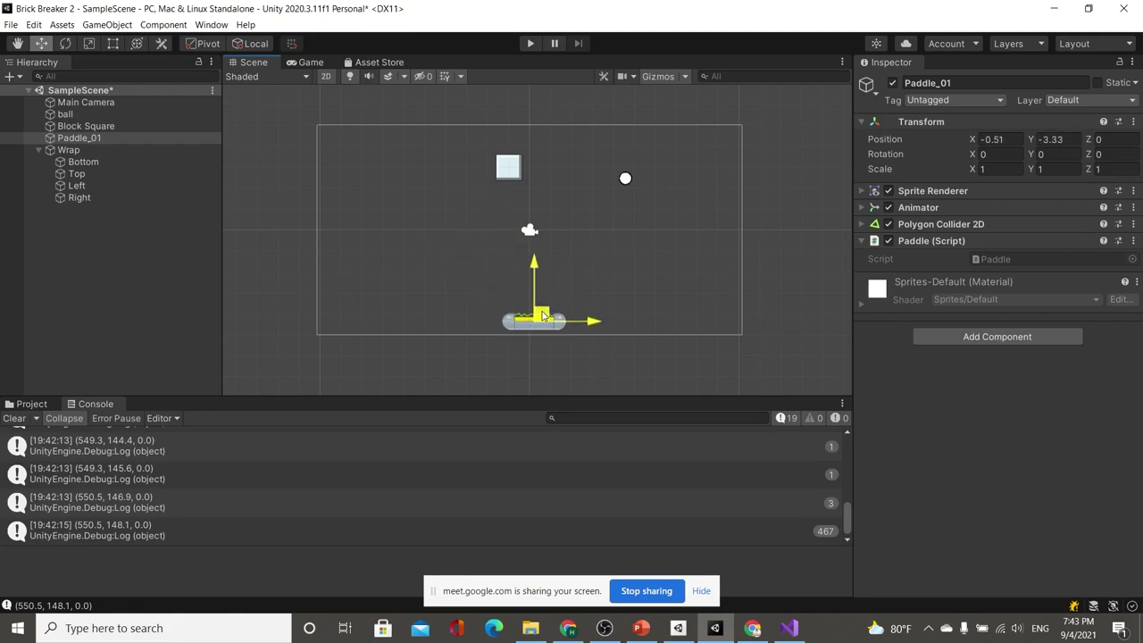
{"action": "left_click", "coordinate": [332, 64]}
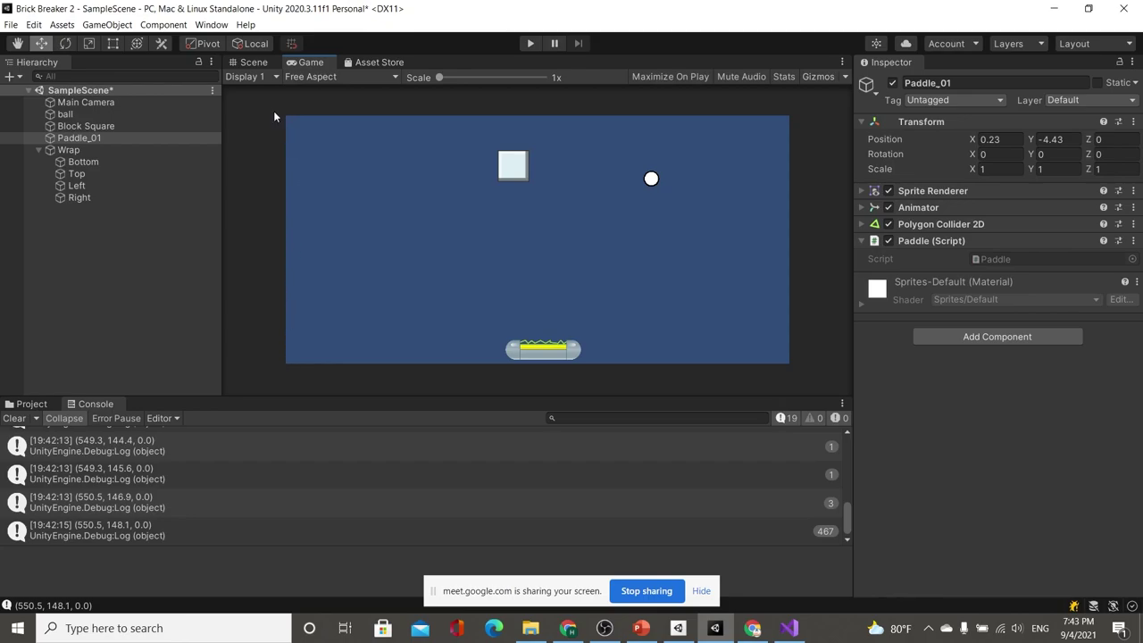
{"action": "key", "text": "alt+Tab"}
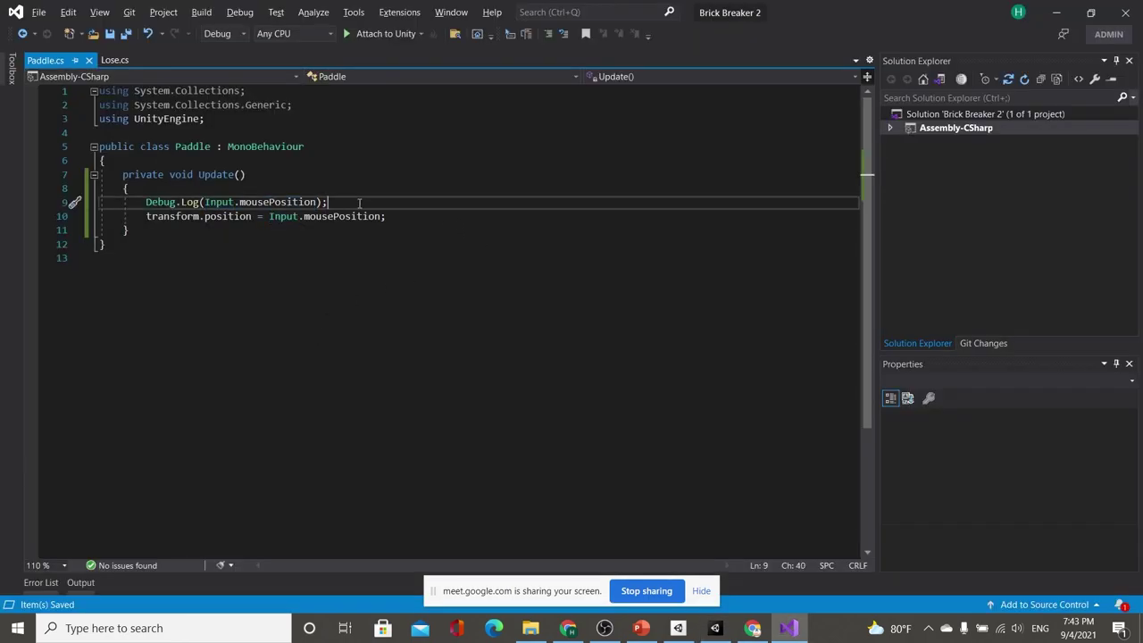
Check the Unity scene and nudge the paddle slightly lower, then return to the script
{"action": "key", "text": "alt+Tab"}
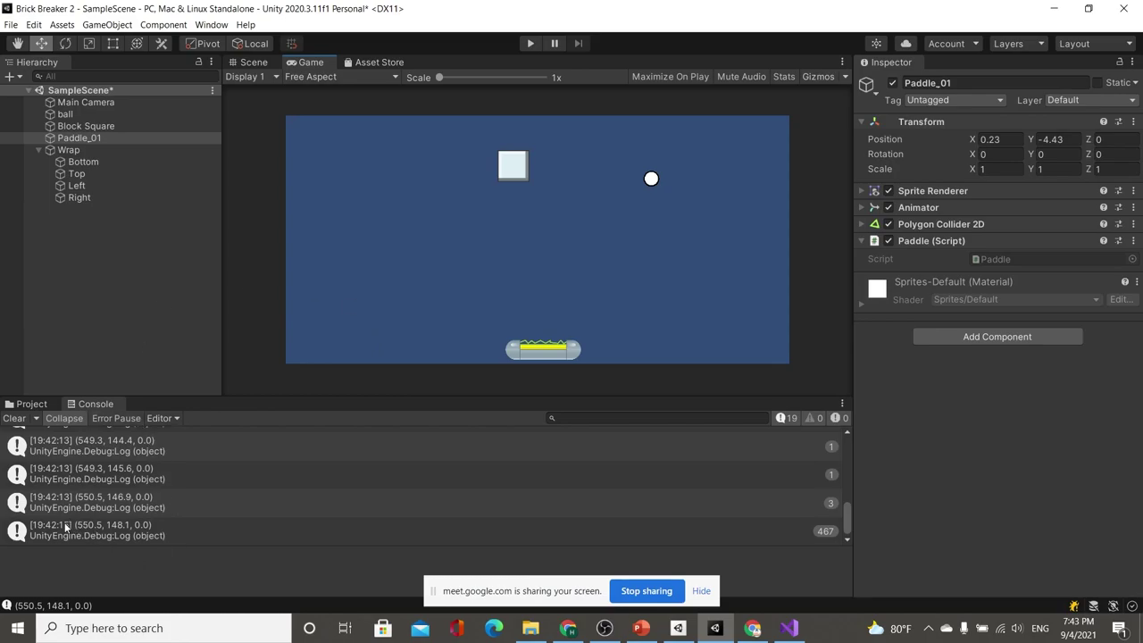
{"action": "left_click", "coordinate": [268, 62]}
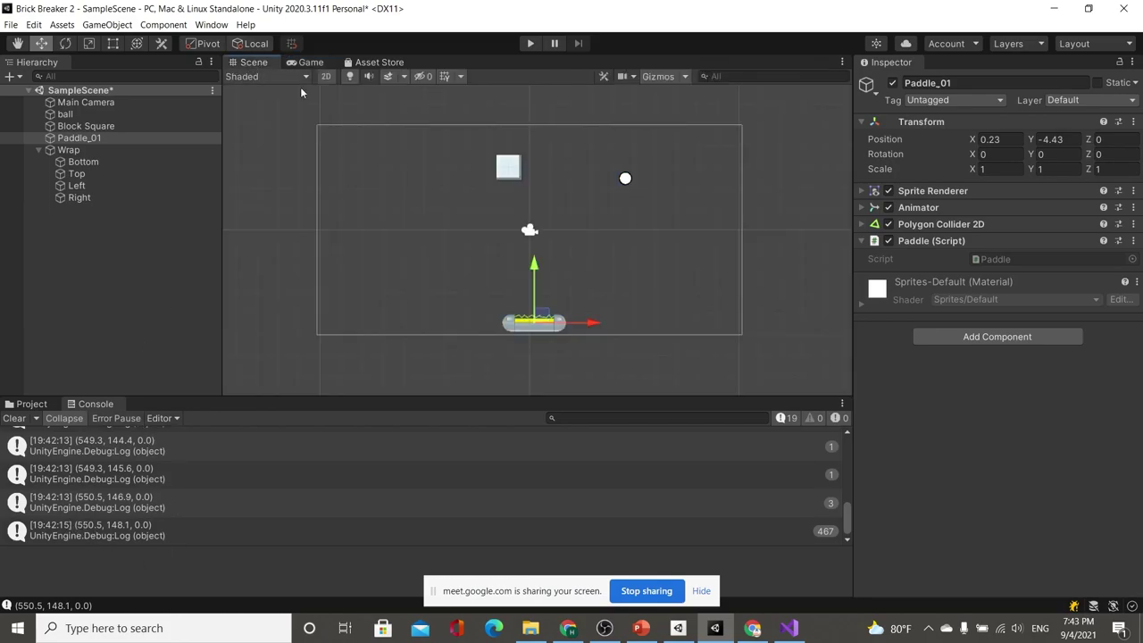
{"action": "left_click_drag", "start_coordinate": [542, 313], "coordinate": [543, 310]}
{"action": "key", "text": "alt+Tab"}
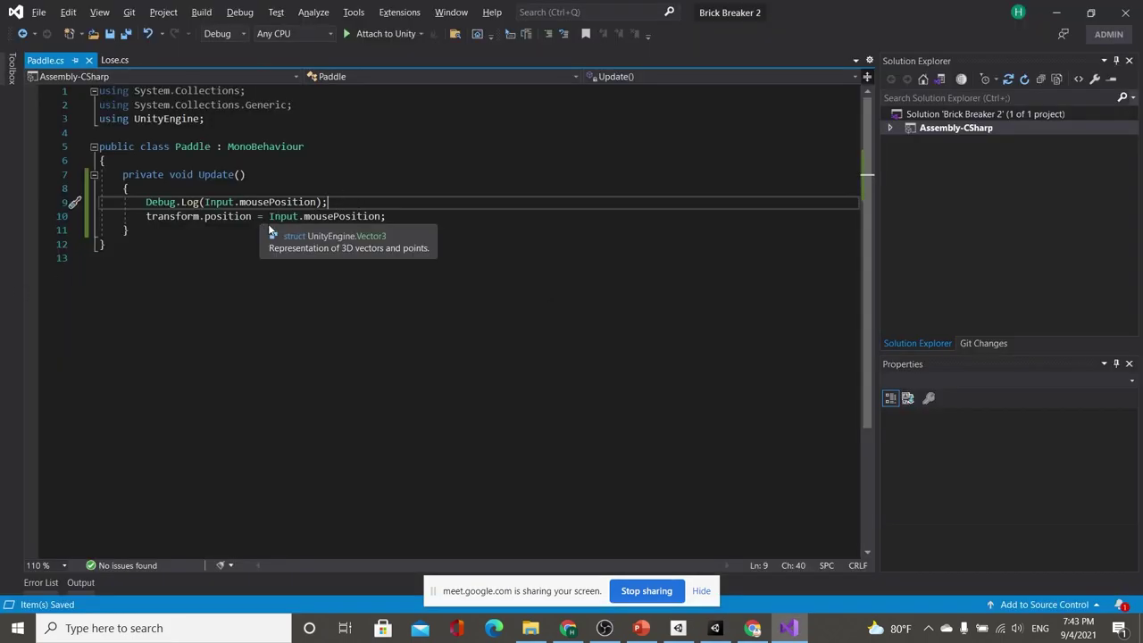
{"action": "key", "text": "alt+Tab"}
{"action": "key", "text": "alt+Tab"}
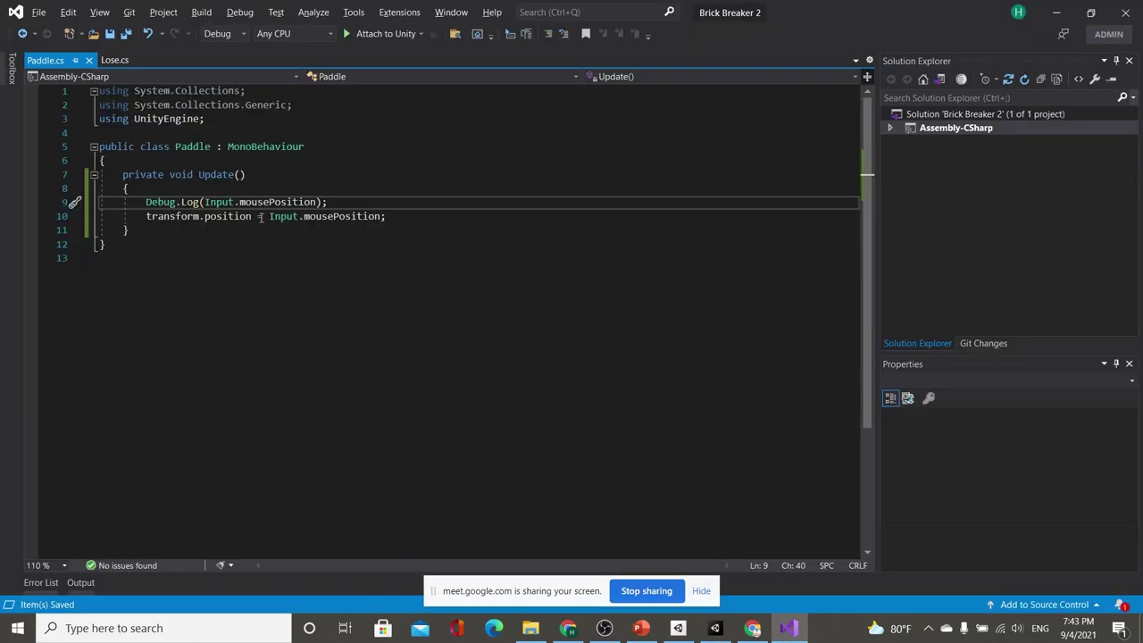
Wrap Input.mousePosition on line 10 in Camera.main.ScreenToWorldPoint(...) and save Paddle.cs
{"action": "left_click", "coordinate": [269, 216]}
{"action": "type", "text": "(Camera"}
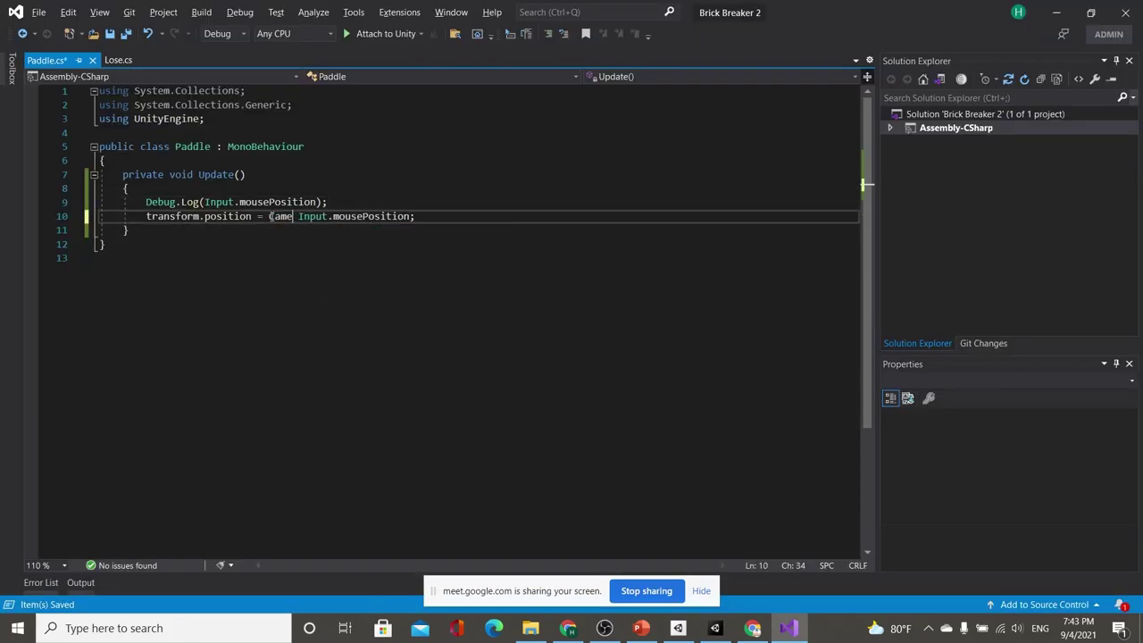
{"action": "type", "text": ".main."}
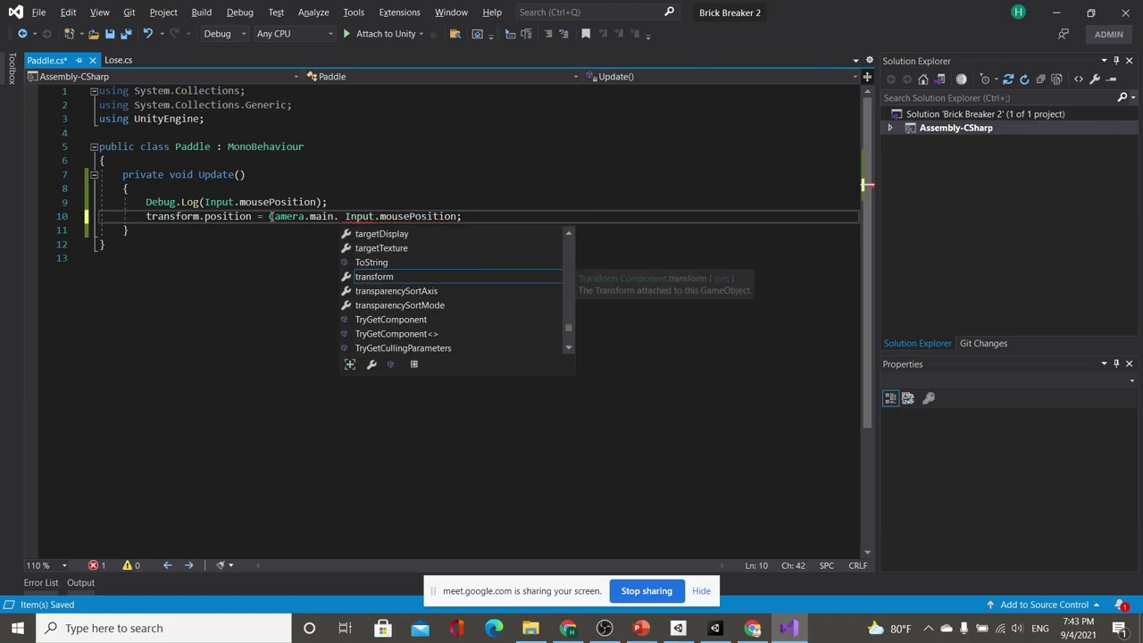
{"action": "type", "text": "scree"}
{"action": "key", "text": "Down"}
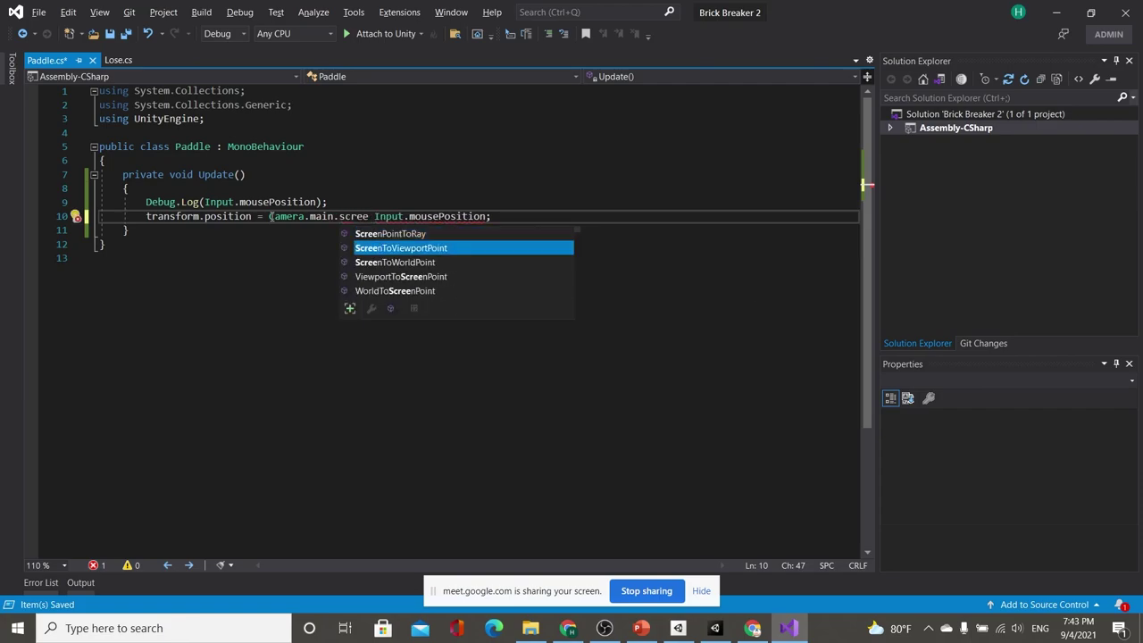
{"action": "key", "text": "Down"}
{"action": "key", "text": "Tab"}
{"action": "type", "text": "("}
{"action": "key", "text": "Delete"}
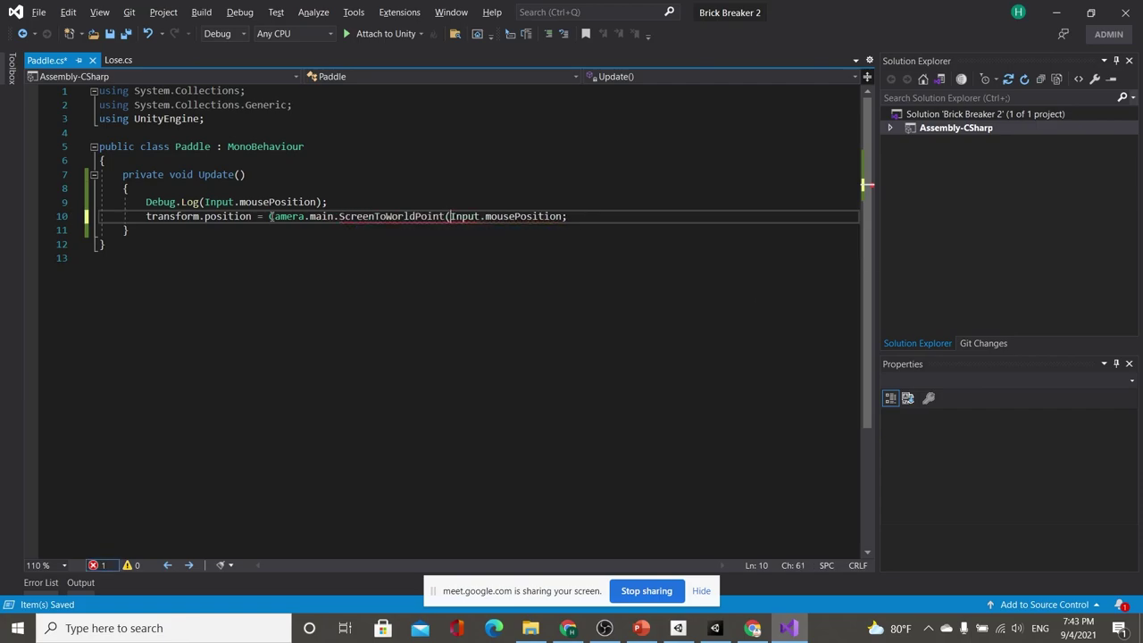
{"action": "key", "text": "End"}
{"action": "key", "text": "Left"}
{"action": "type", "text": ")"}
{"action": "key", "text": "ctrl+s"}
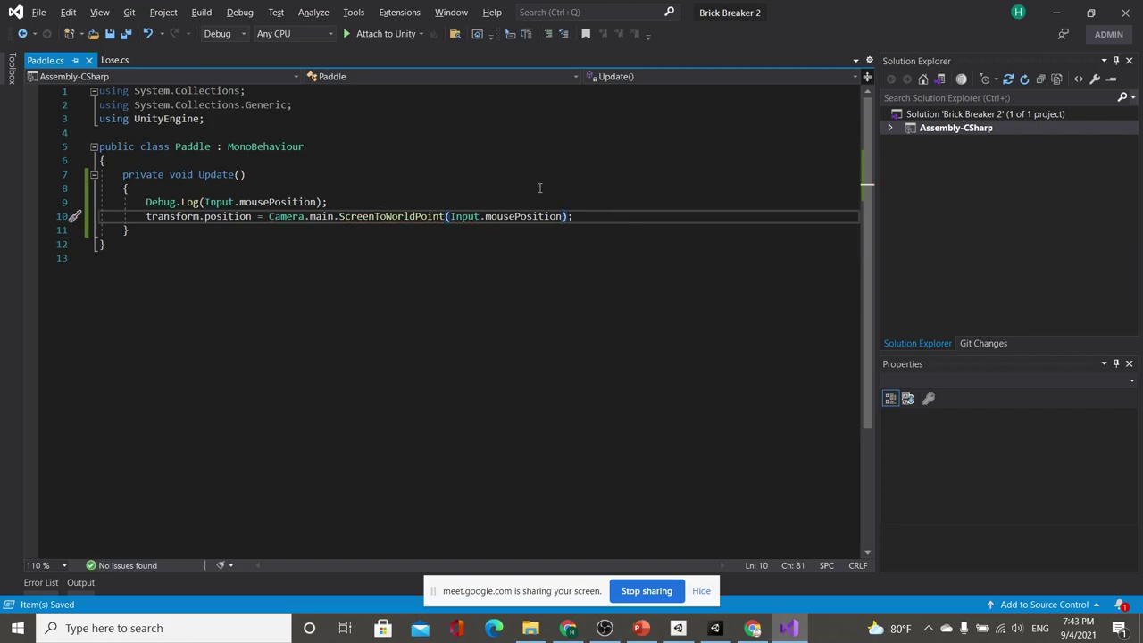
Review the ScreenToWorldPoint(Input.mousePosition) expression on line 10, then bring Unity forward
{"action": "left_click_drag", "start_coordinate": [269, 216], "coordinate": [576, 217]}
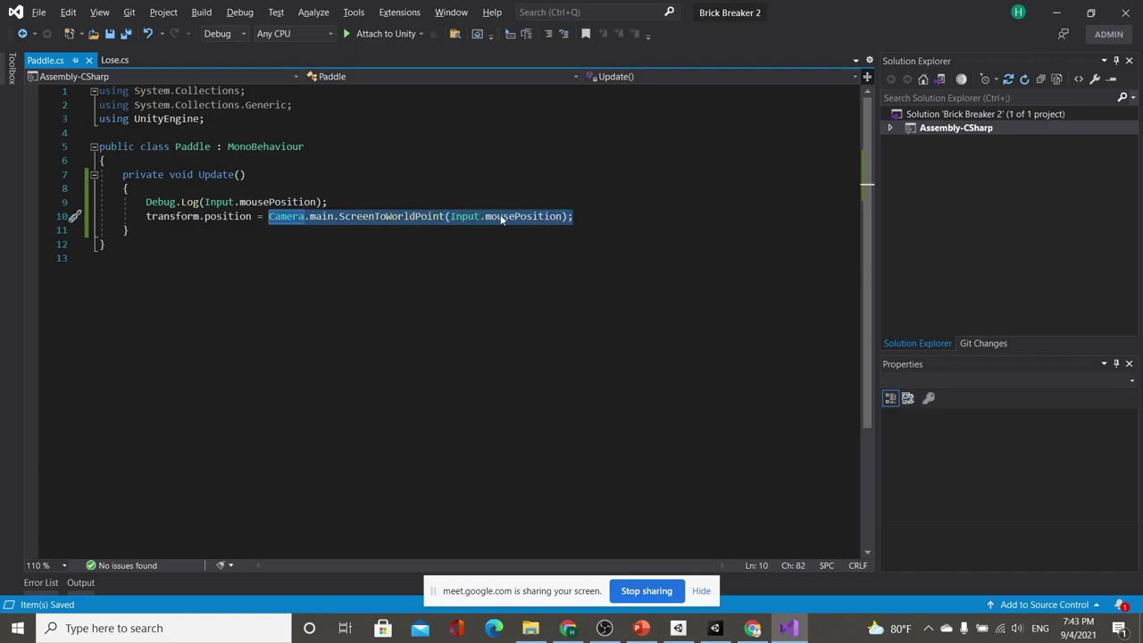
{"action": "left_click", "coordinate": [340, 216]}
{"action": "key", "text": "alt+Tab"}
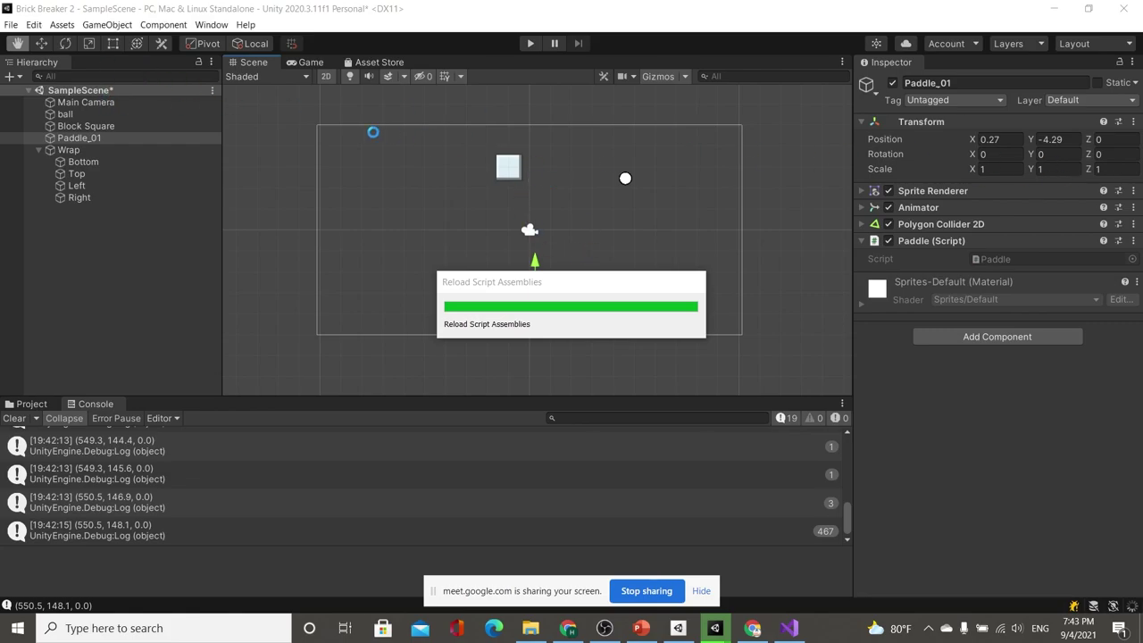
{"action": "key", "text": "alt+Tab"}
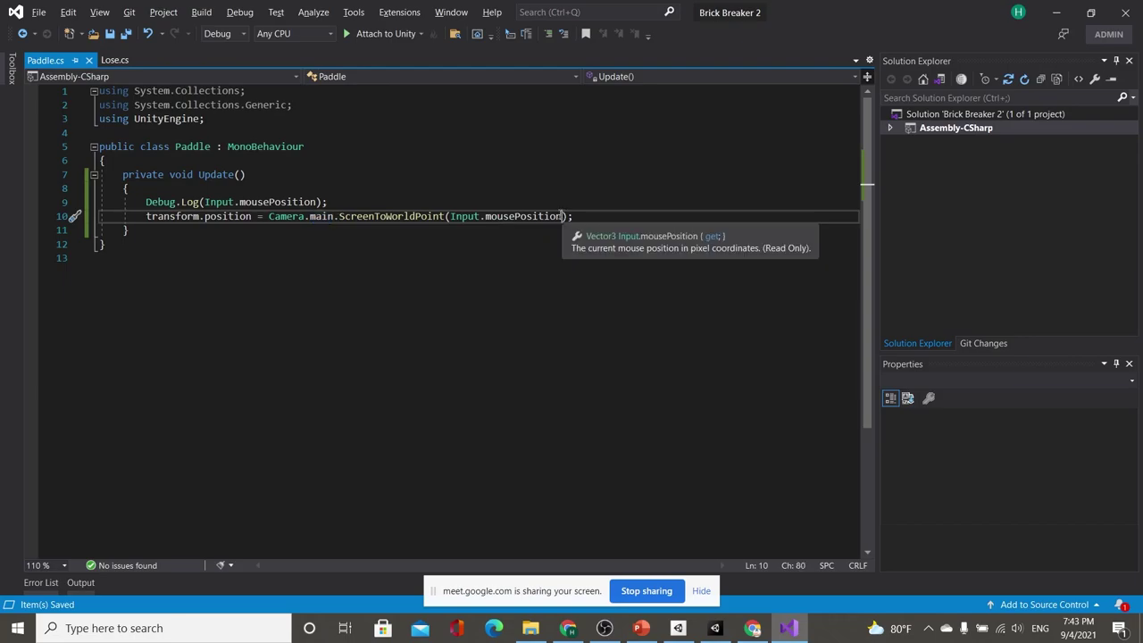
{"action": "left_click_drag", "start_coordinate": [561, 218], "coordinate": [450, 217]}
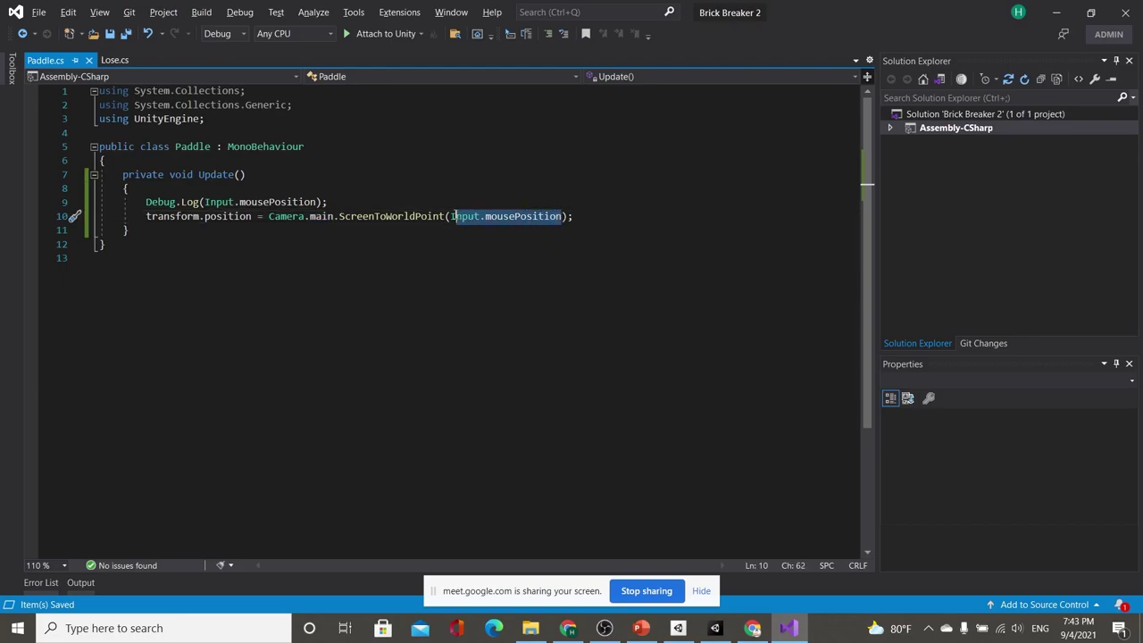
{"action": "double_click", "coordinate": [399, 217]}
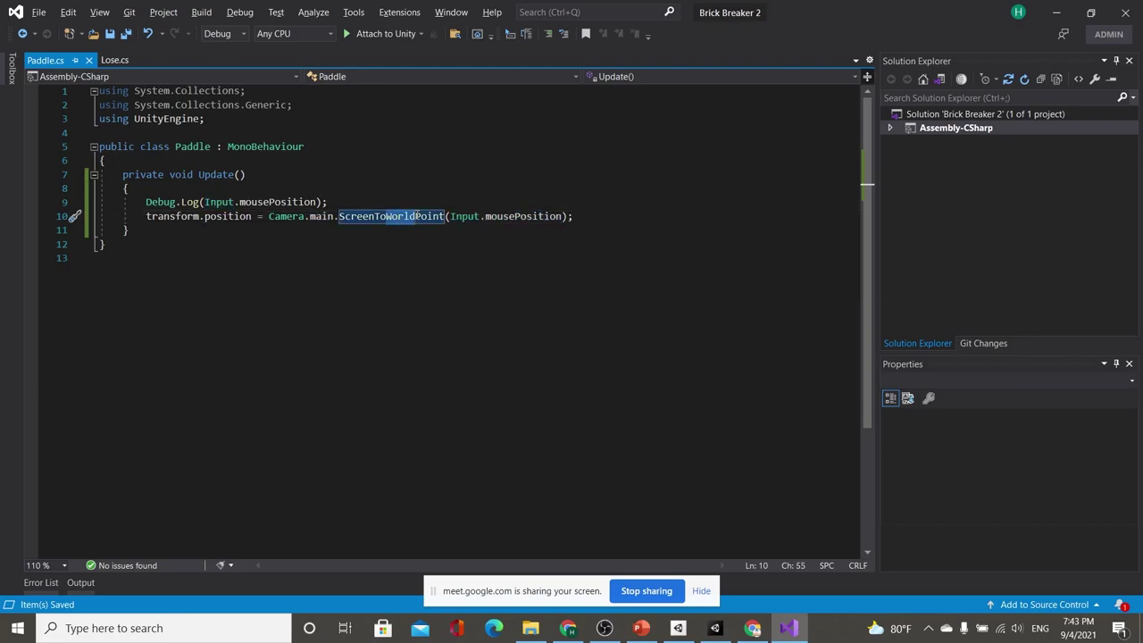
{"action": "left_click", "coordinate": [714, 628]}
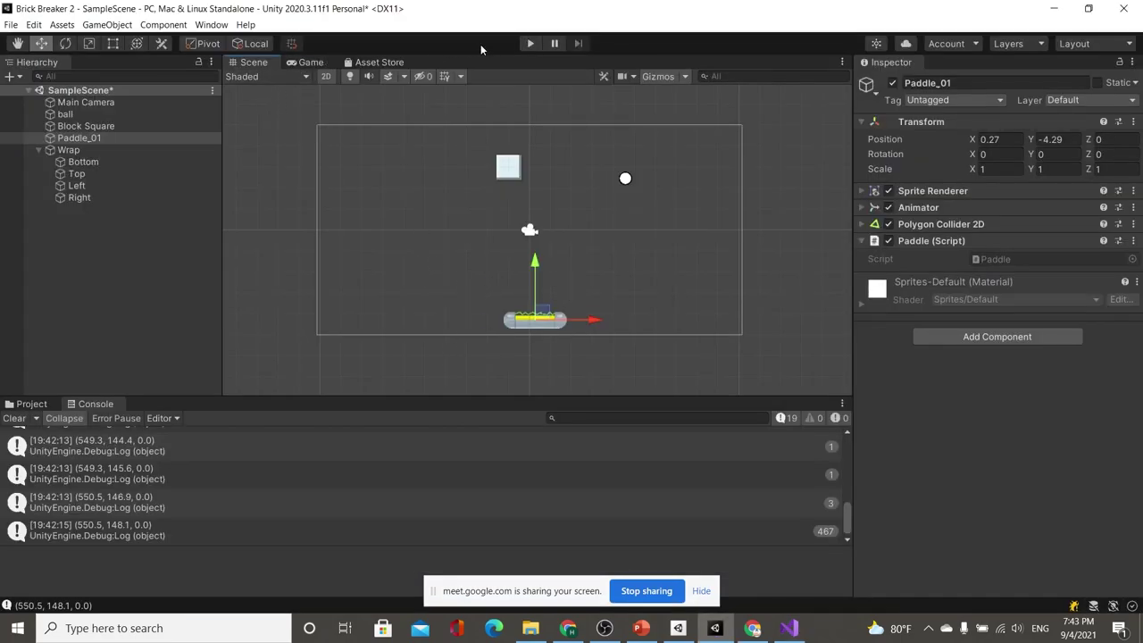
Play-test the paddle, find it far outside the camera frame at Z -10, and stop
{"action": "left_click", "coordinate": [531, 44]}
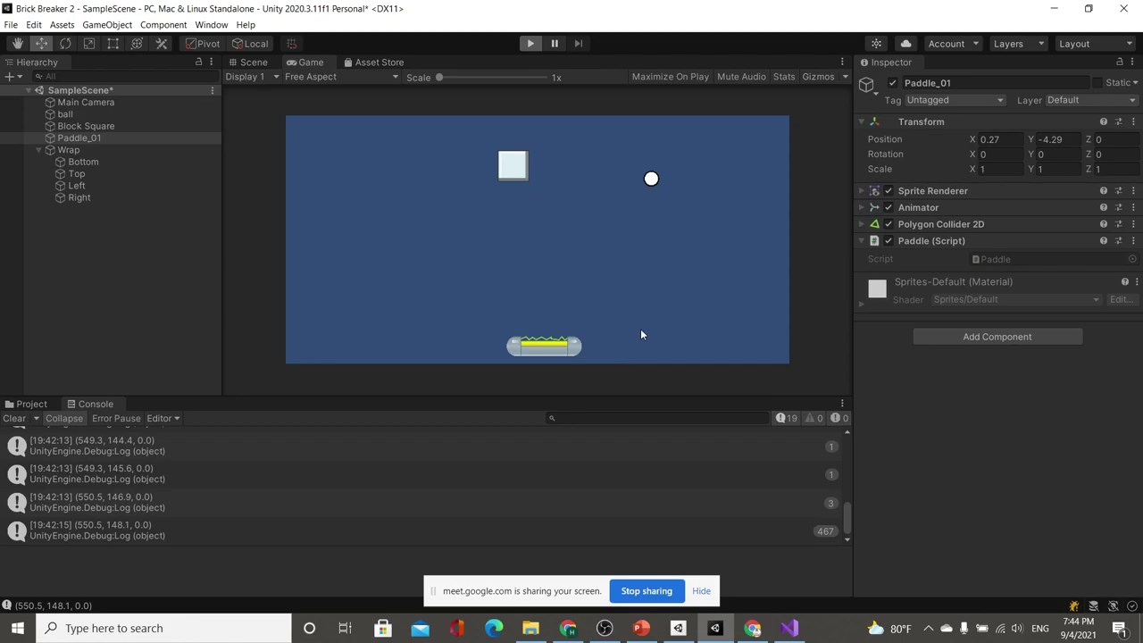
{"action": "left_click", "coordinate": [616, 319]}
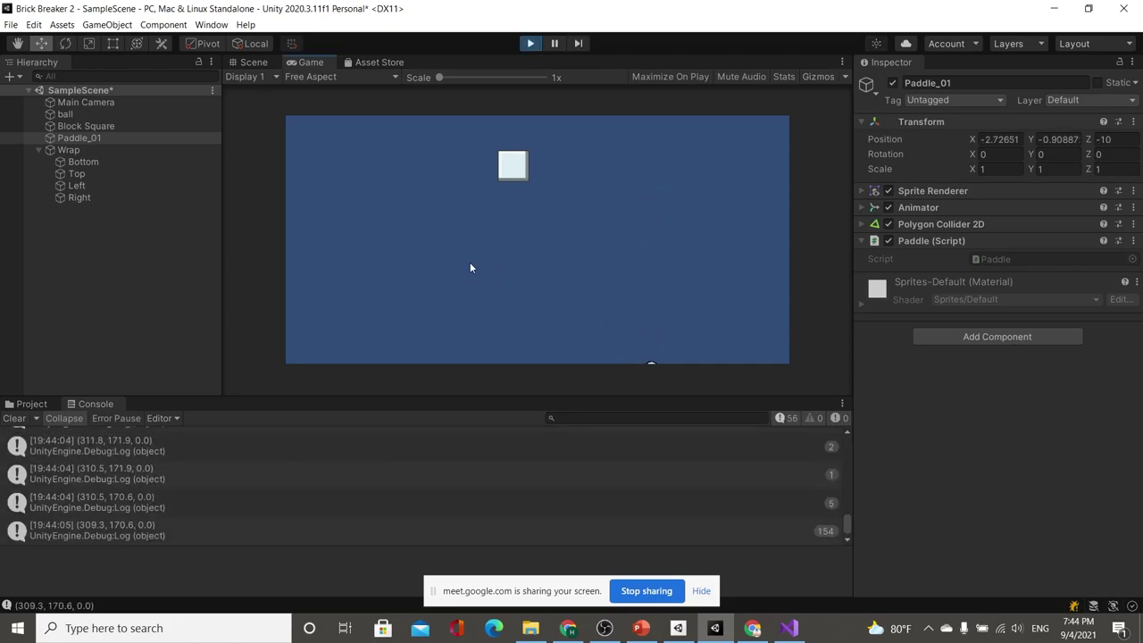
{"action": "left_click", "coordinate": [252, 62]}
{"action": "scroll", "coordinate": [493, 230], "scroll_direction": "down", "scroll_amount": 1}
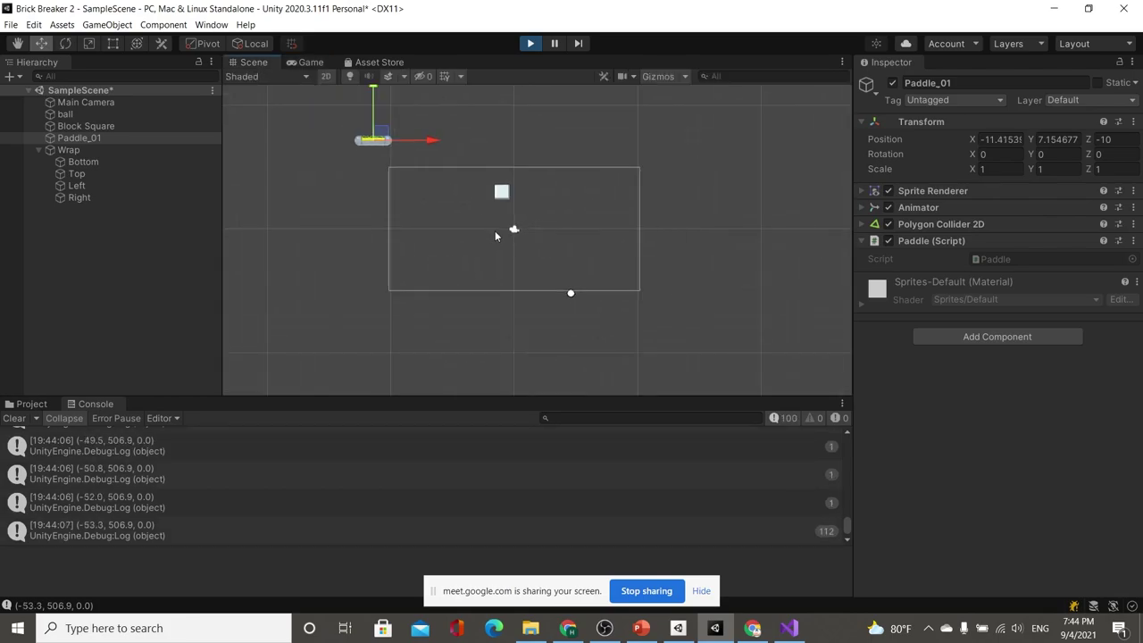
{"action": "scroll", "coordinate": [622, 214], "scroll_direction": "up", "scroll_amount": 1}
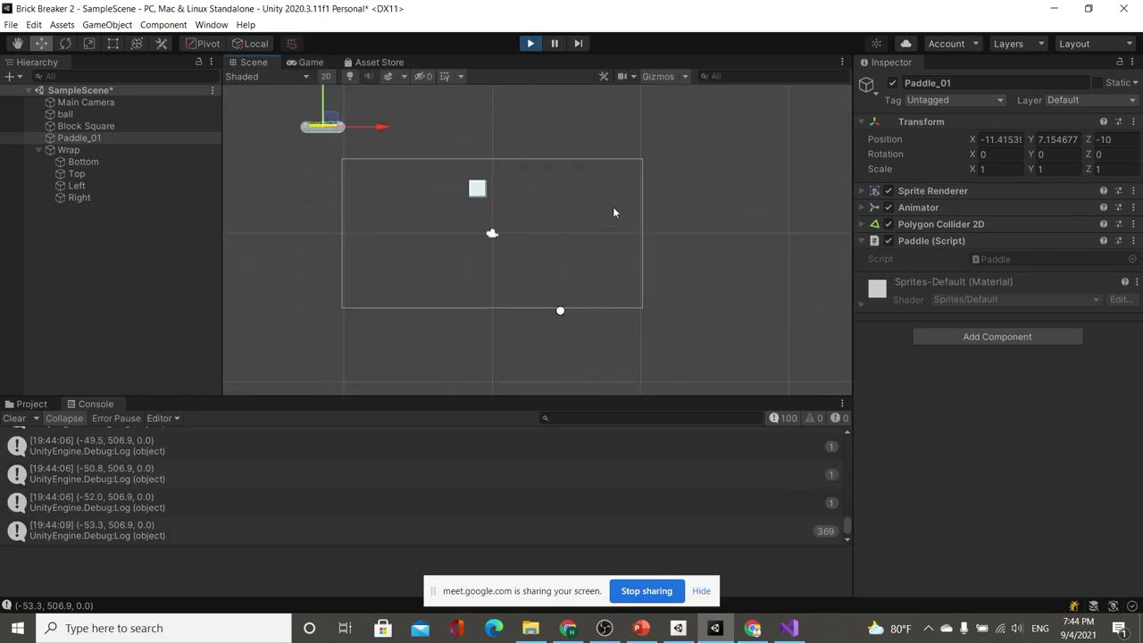
{"action": "middle_click_drag", "start_coordinate": [615, 212], "coordinate": [643, 254]}
{"action": "left_click", "coordinate": [529, 47]}
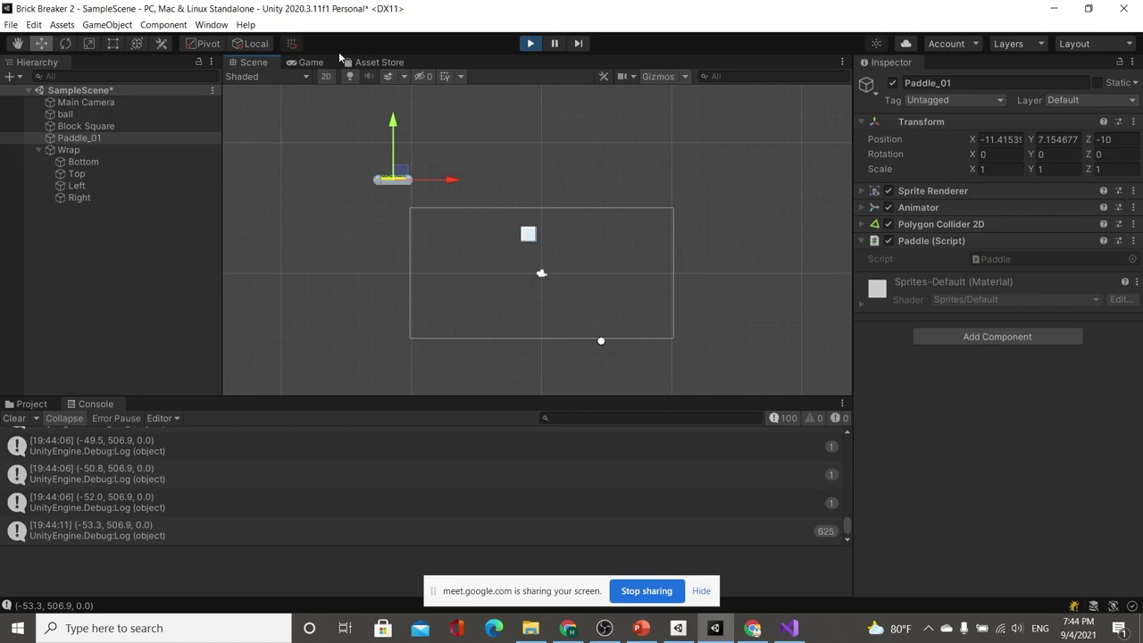
{"action": "left_click", "coordinate": [528, 46]}
Make line 9's Debug.Log print Camera.main.ScreenToWorldPoint(Input.mousePosition) and save
{"action": "left_click", "coordinate": [534, 50]}
{"action": "key", "text": "alt+Tab"}
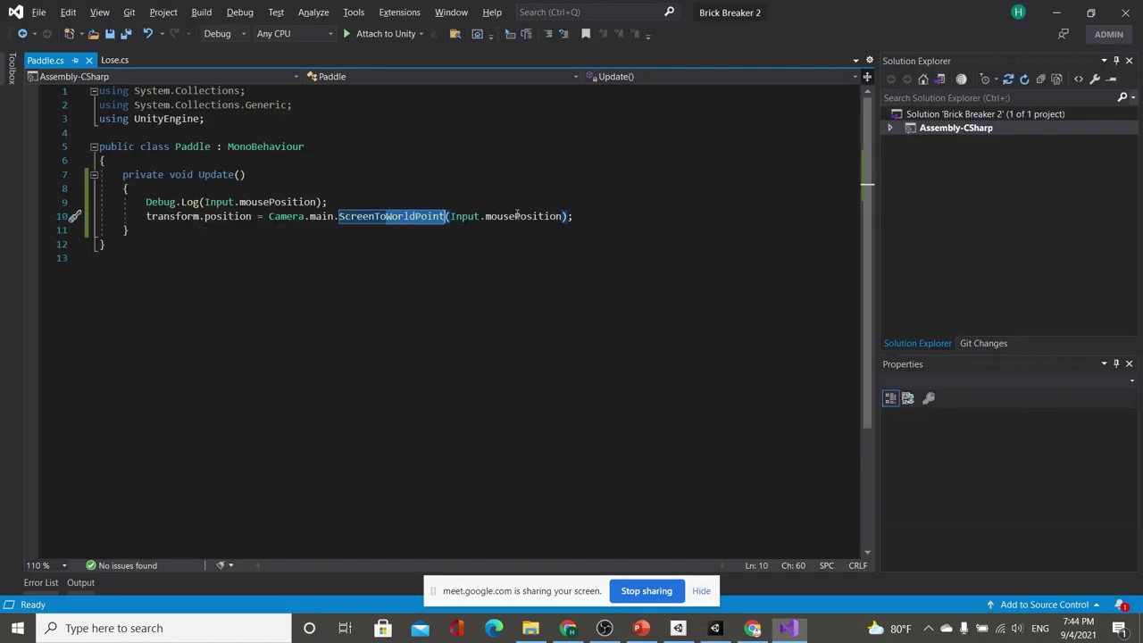
{"action": "left_click", "coordinate": [474, 254]}
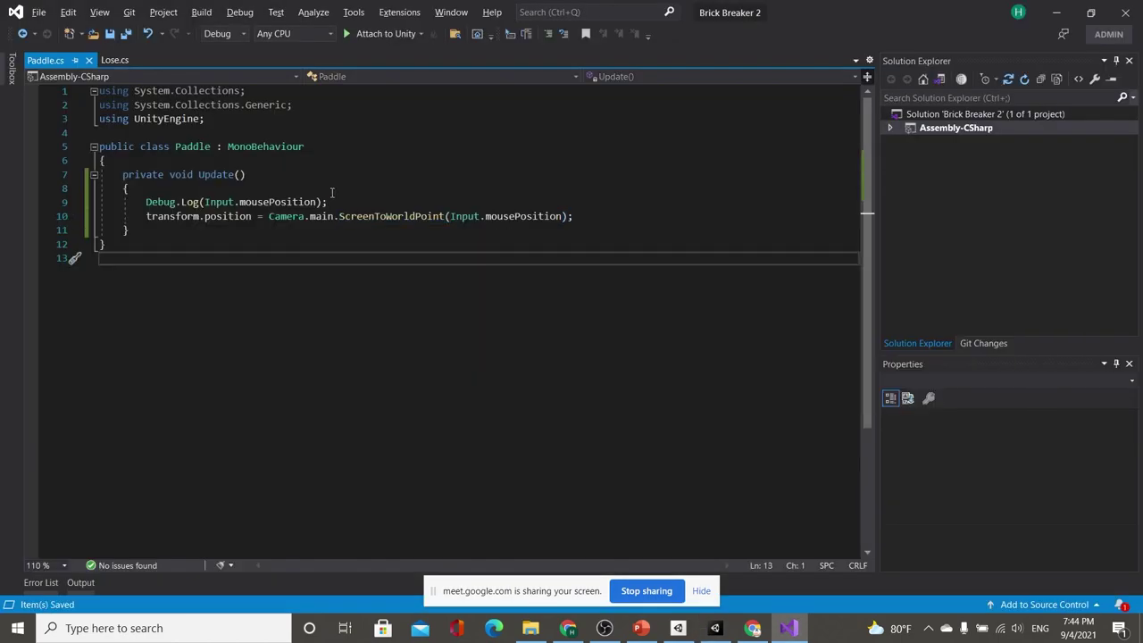
{"action": "left_click", "coordinate": [205, 204]}
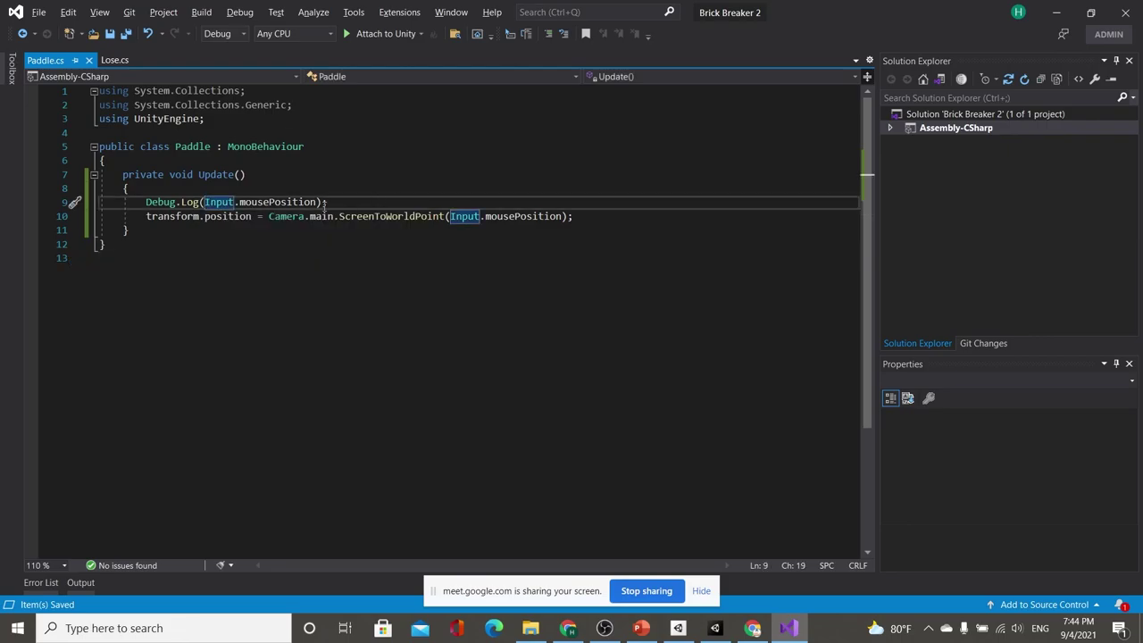
{"action": "mouse_move", "coordinate": [340, 216]}
{"action": "left_mouse_down"}
{"action": "mouse_move", "coordinate": [446, 216]}
{"action": "mouse_move", "coordinate": [268, 216]}
{"action": "left_mouse_up"}
{"action": "key", "text": "Down"}
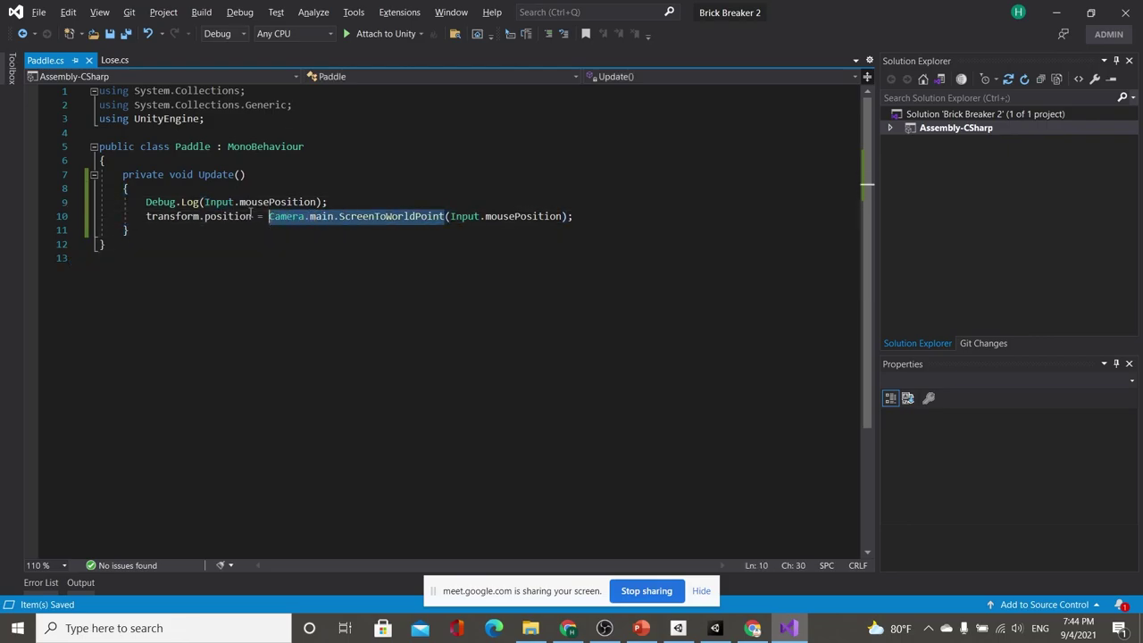
{"action": "left_click", "coordinate": [268, 217]}
{"action": "left_click", "coordinate": [206, 202]}
{"action": "type", "text": "Camera.main.ScreenToWorldPoint"}
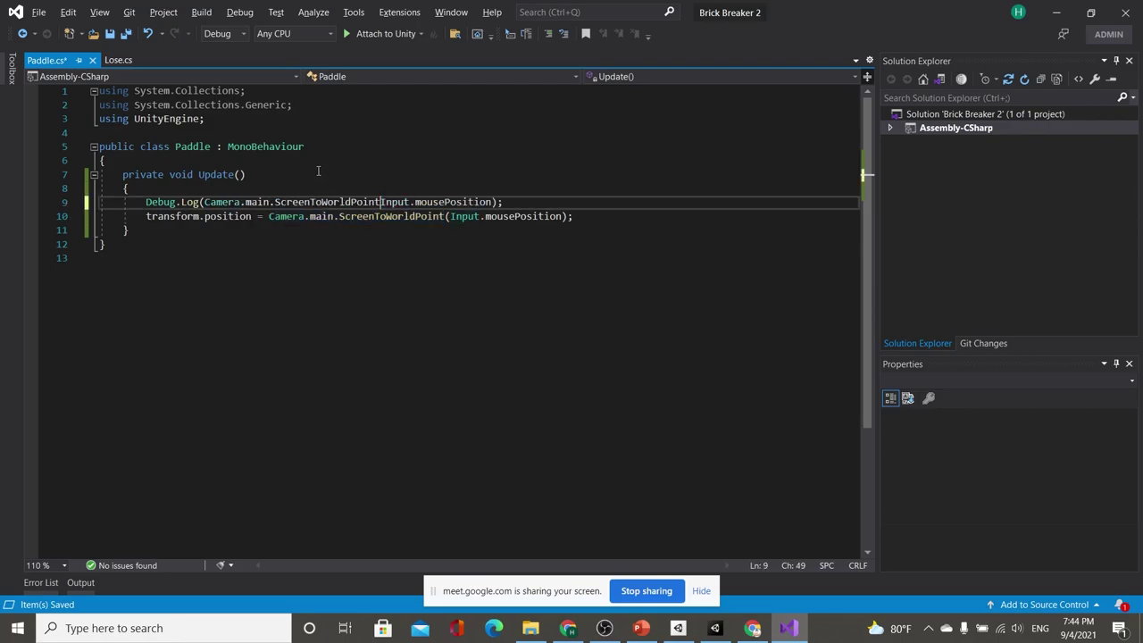
{"action": "left_click", "coordinate": [501, 202]}
{"action": "type", "text": ")"}
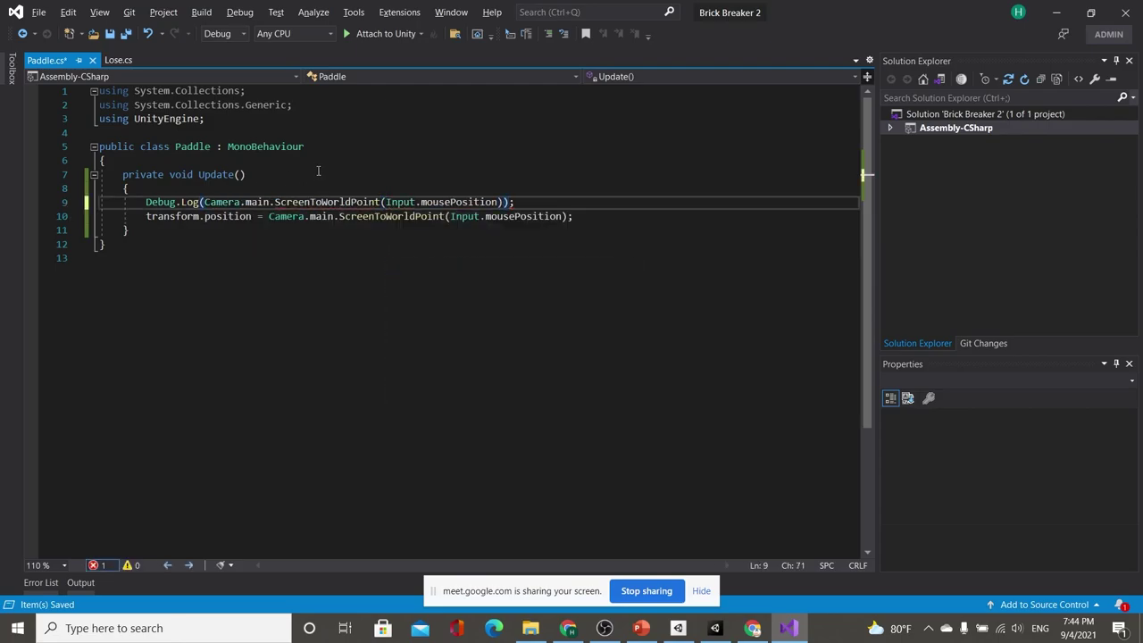
{"action": "key", "text": "ctrl+s"}
{"action": "key", "text": "alt+Tab"}
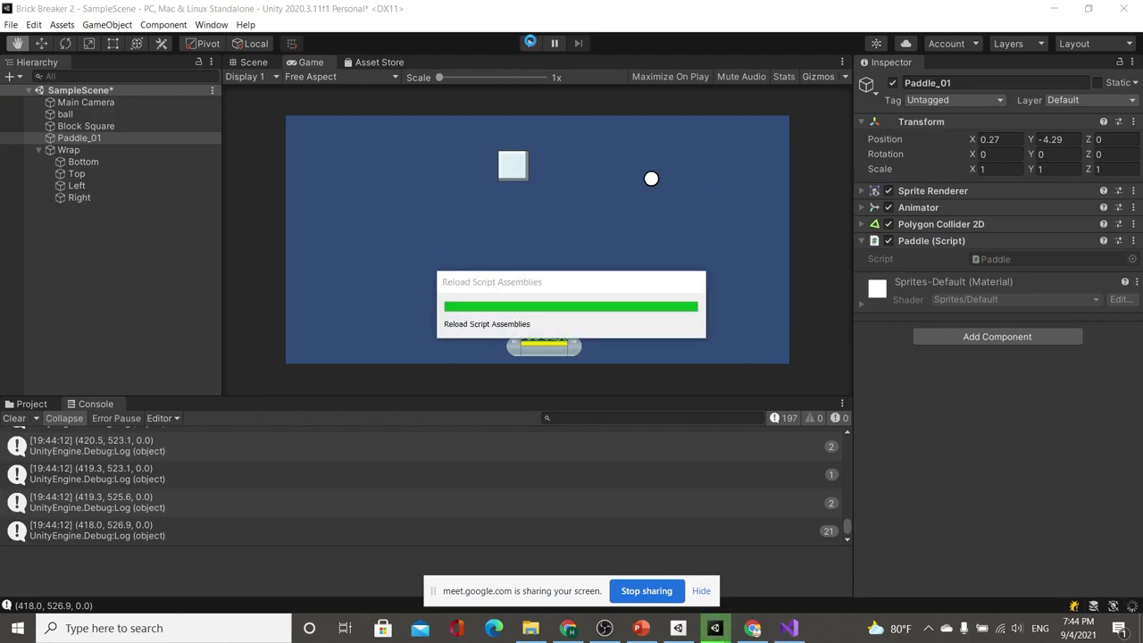
Run and pause the game, comparing logged points like (-0.3, -1.6, -10.0) with Main Camera's Z
{"action": "left_click", "coordinate": [531, 45]}
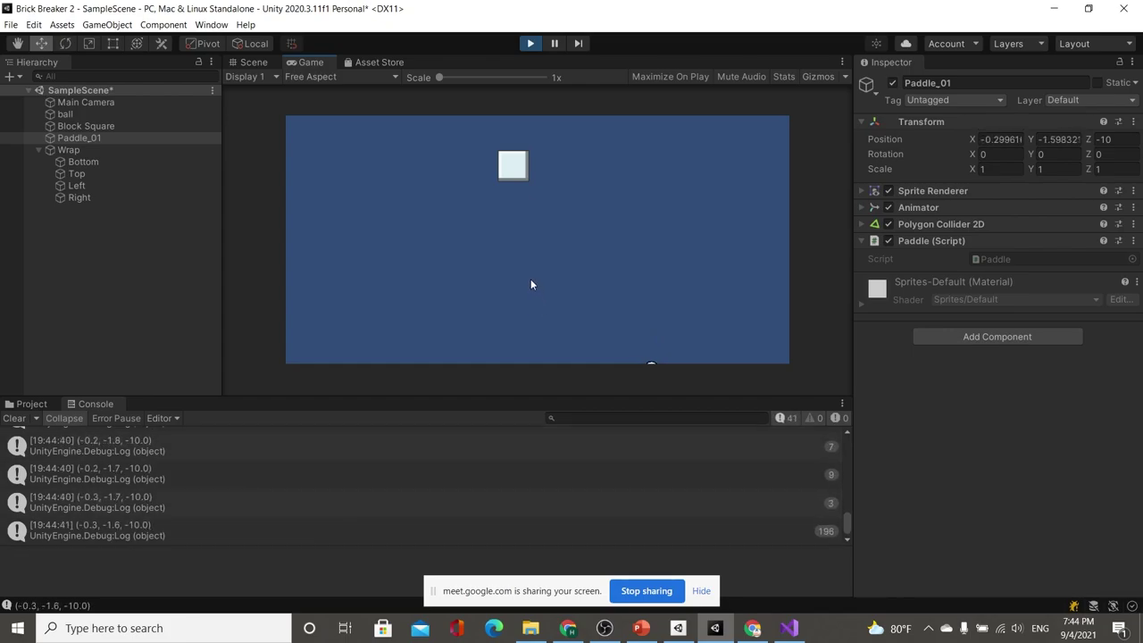
{"action": "key", "text": "ctrl+shift+p"}
{"action": "left_click", "coordinate": [241, 64]}
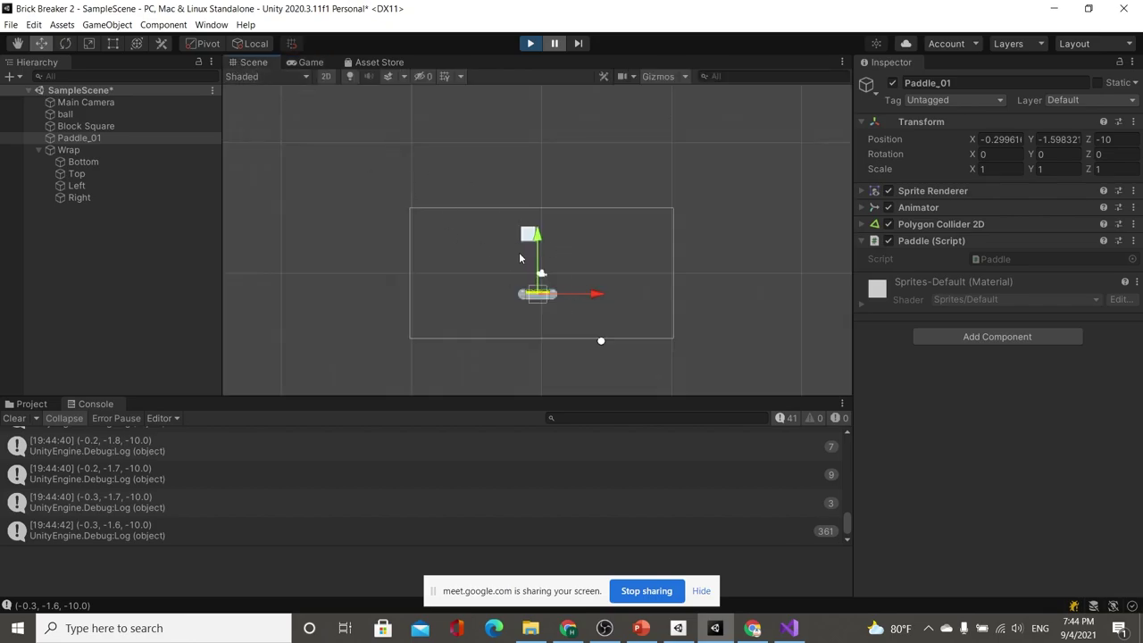
{"action": "left_click", "coordinate": [303, 64]}
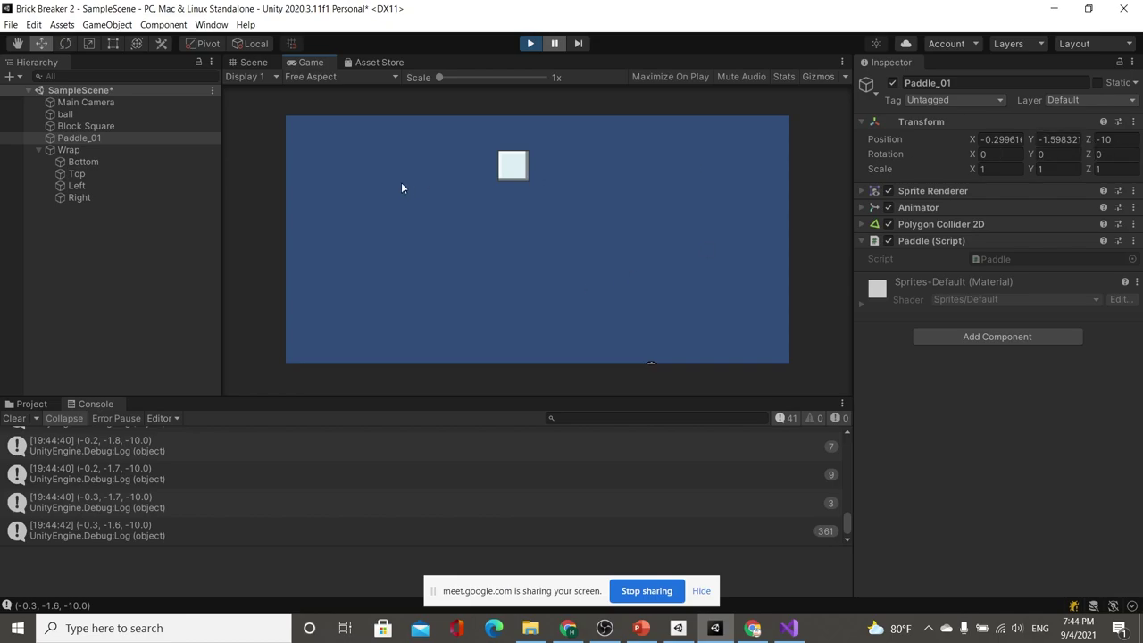
{"action": "key", "text": "alt+Tab"}
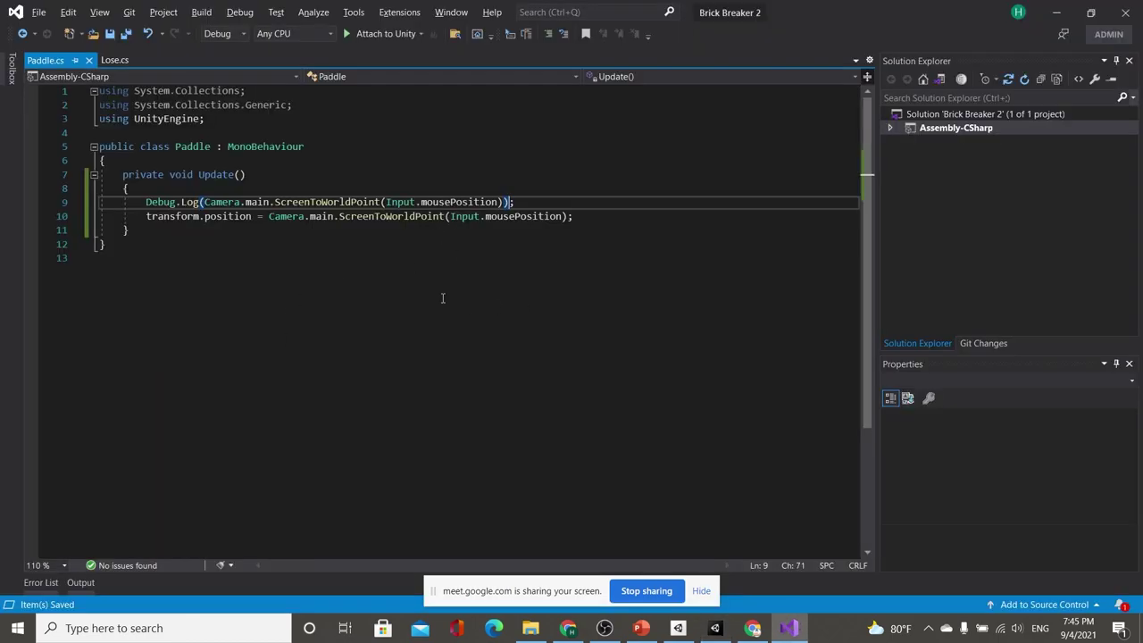
{"action": "key", "text": "alt+Tab"}
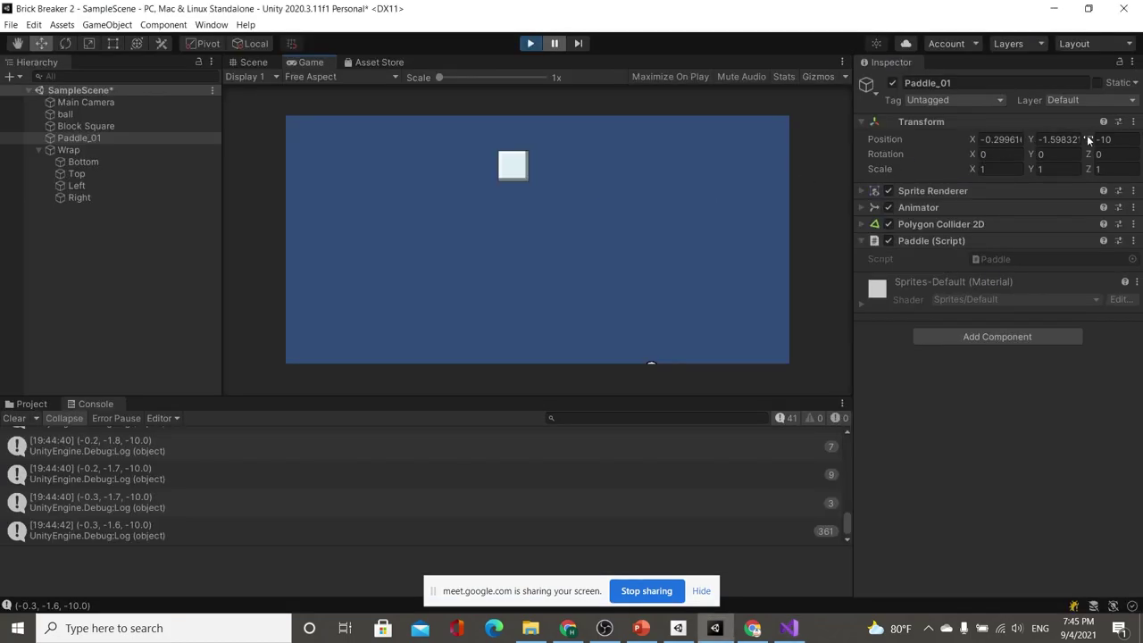
{"action": "left_click", "coordinate": [133, 104]}
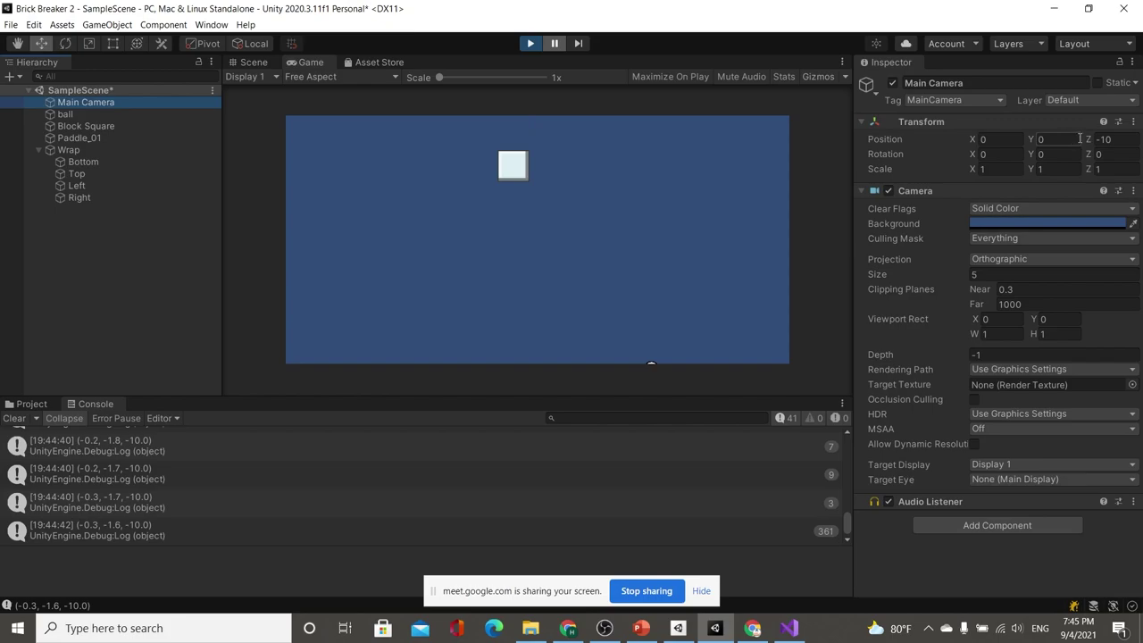
{"action": "left_click", "coordinate": [100, 137]}
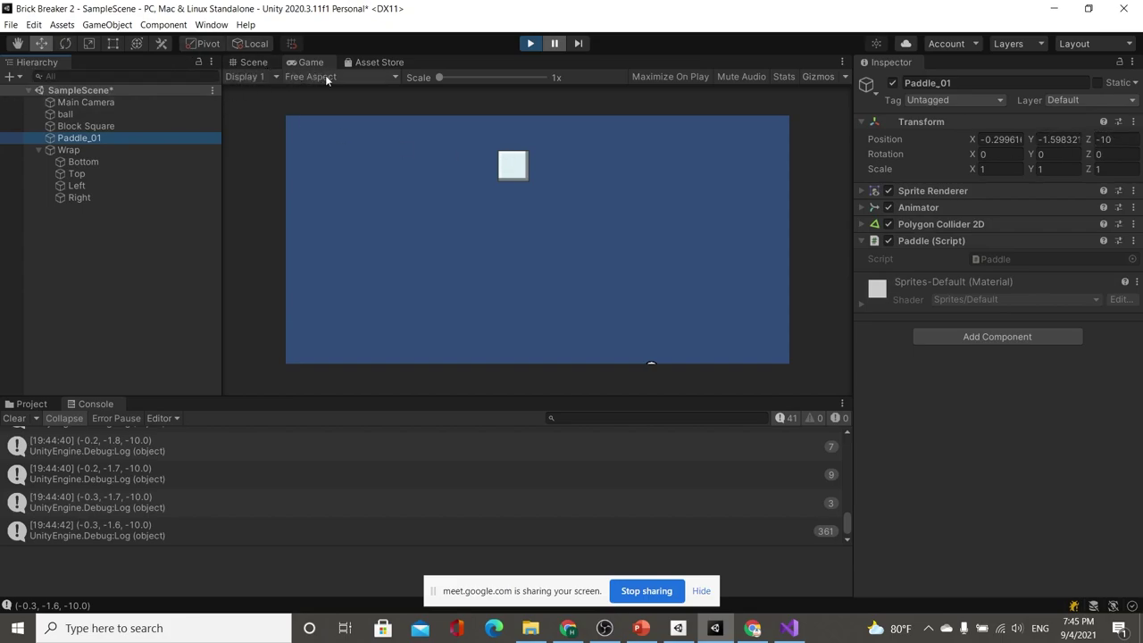
{"action": "left_click", "coordinate": [255, 62]}
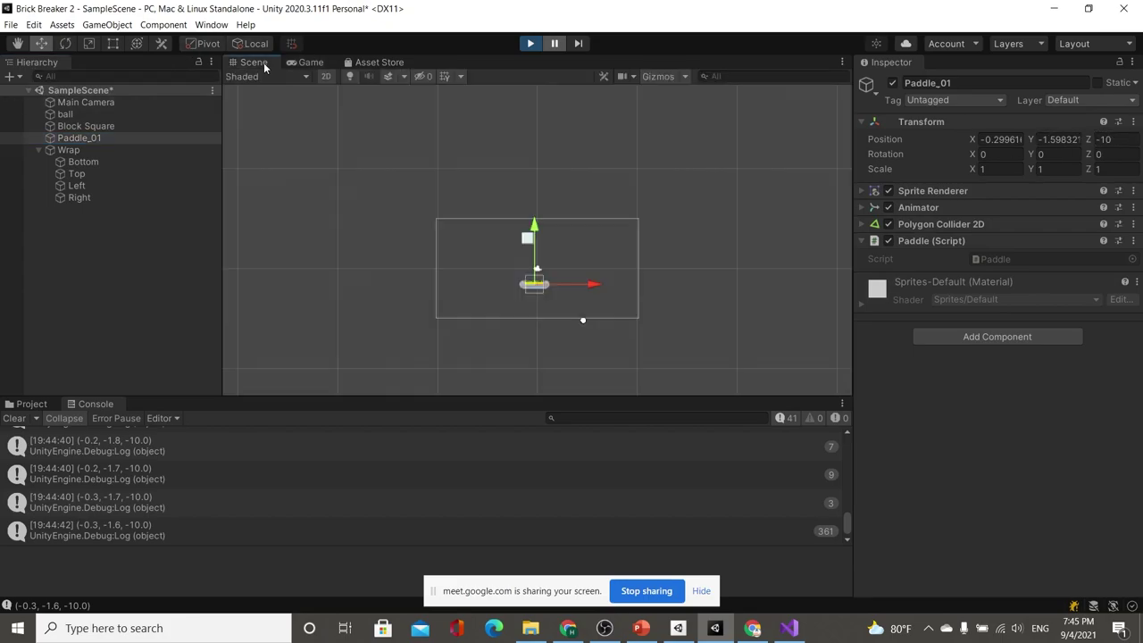
Frame Paddle_01 in a 3D Scene view, then frame the Main Camera at Z -10
{"action": "left_click", "coordinate": [326, 77]}
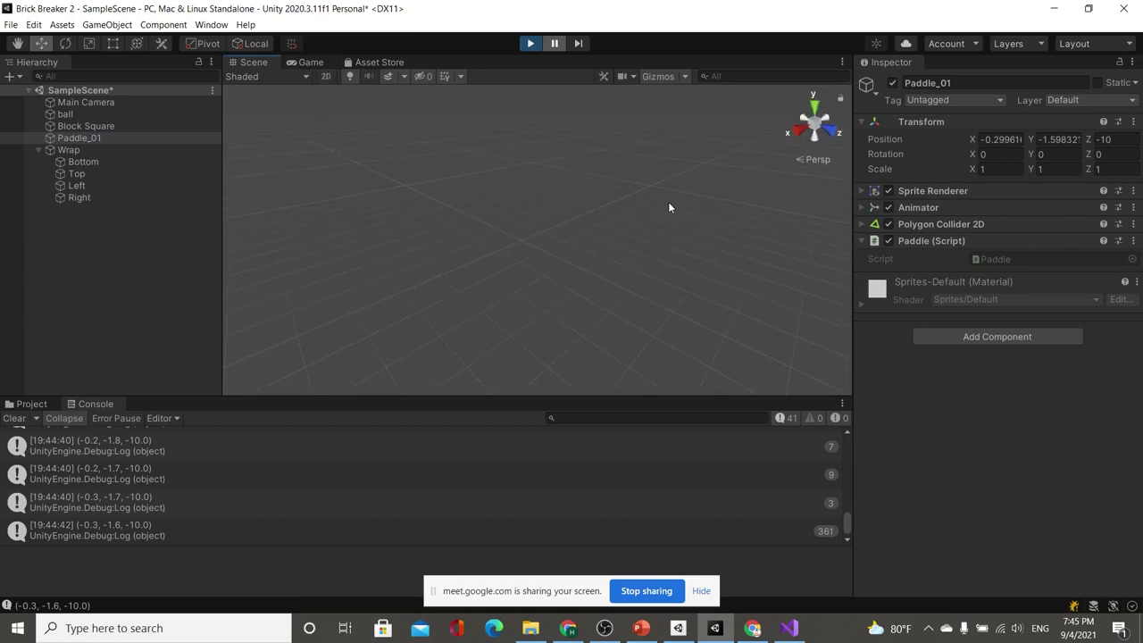
{"action": "key", "text": "f"}
{"action": "scroll", "coordinate": [459, 225], "scroll_direction": "up", "scroll_amount": 3}
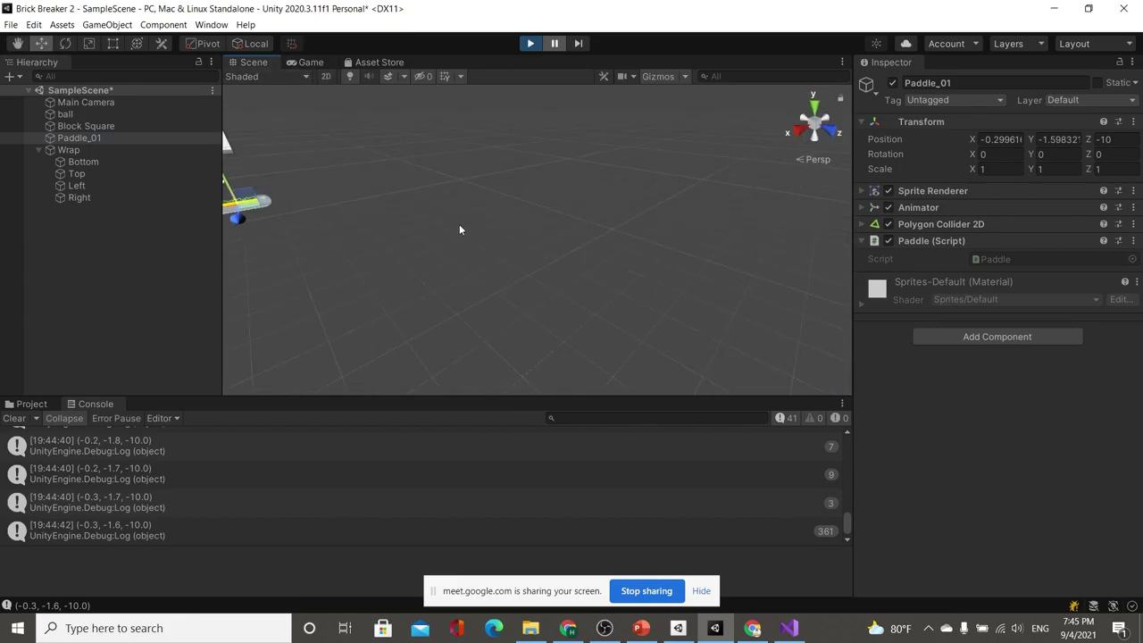
{"action": "key", "text": "f"}
{"action": "scroll", "coordinate": [620, 254], "scroll_direction": "down", "scroll_amount": 3}
{"action": "middle_click_drag", "start_coordinate": [620, 254], "coordinate": [576, 262]}
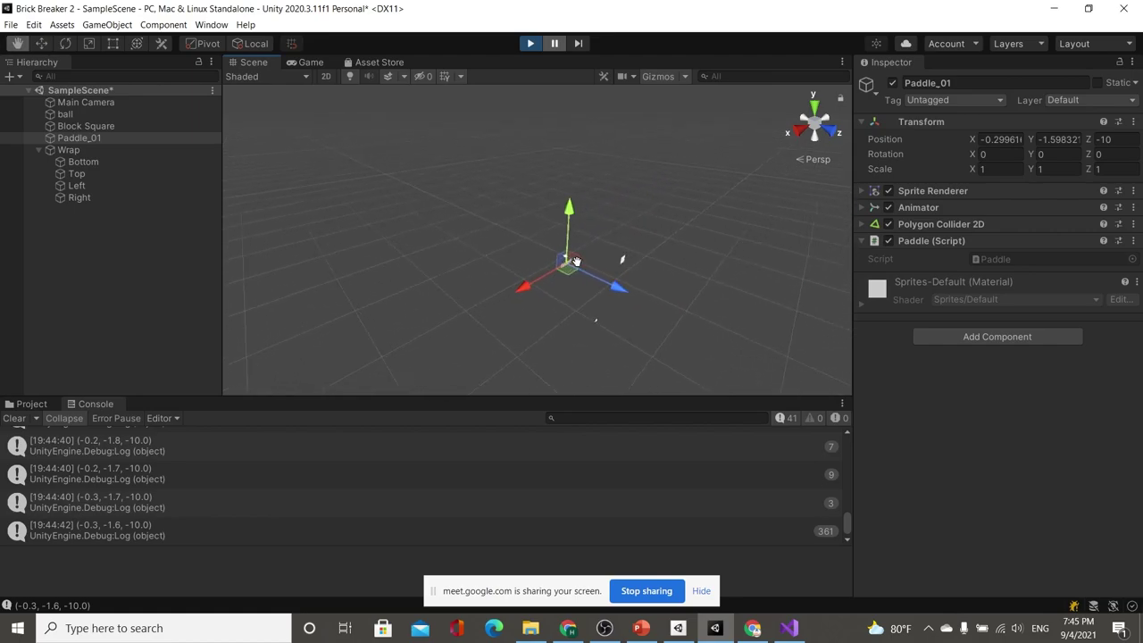
{"action": "right_click_drag", "start_coordinate": [576, 262], "coordinate": [652, 281], "text": "alt"}
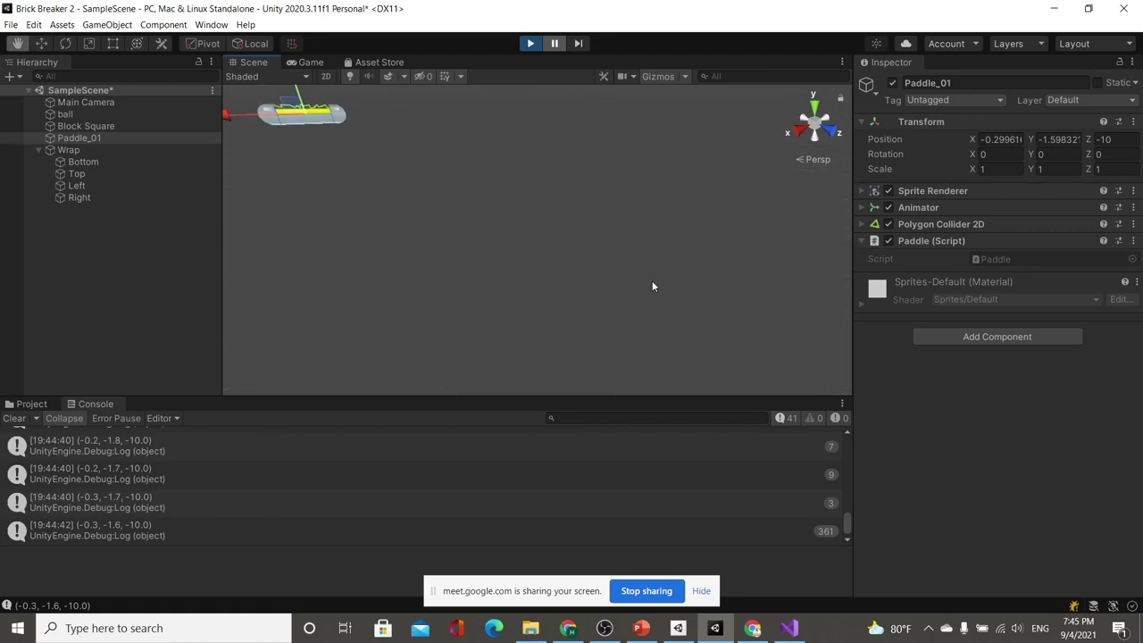
{"action": "key", "text": "f"}
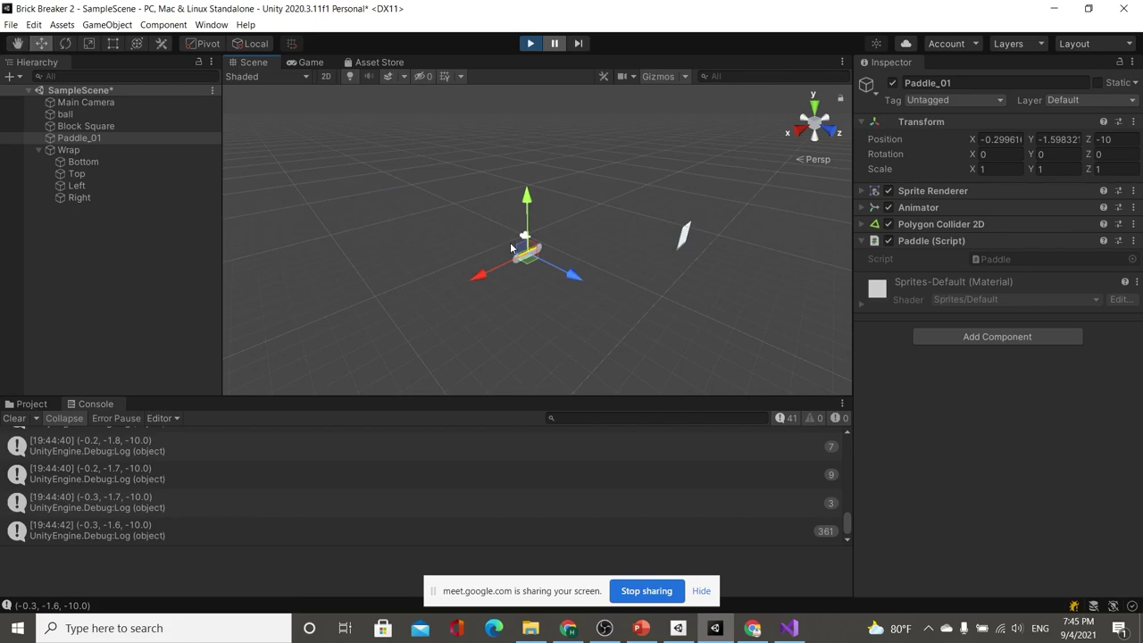
{"action": "middle_click_drag", "start_coordinate": [598, 284], "coordinate": [589, 269]}
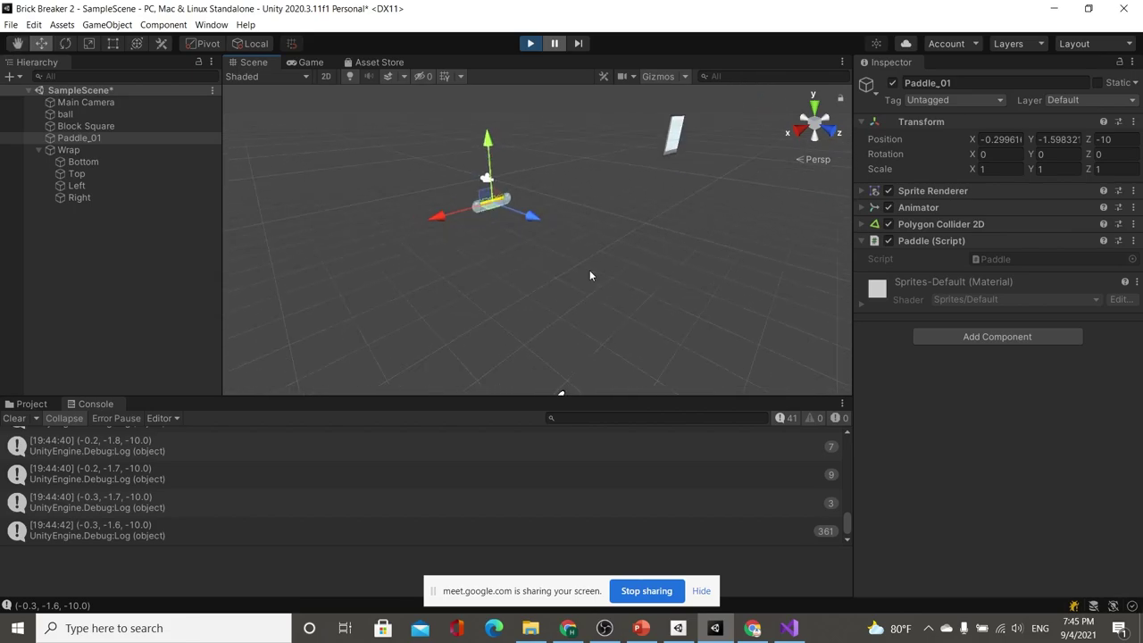
{"action": "double_click", "coordinate": [71, 104]}
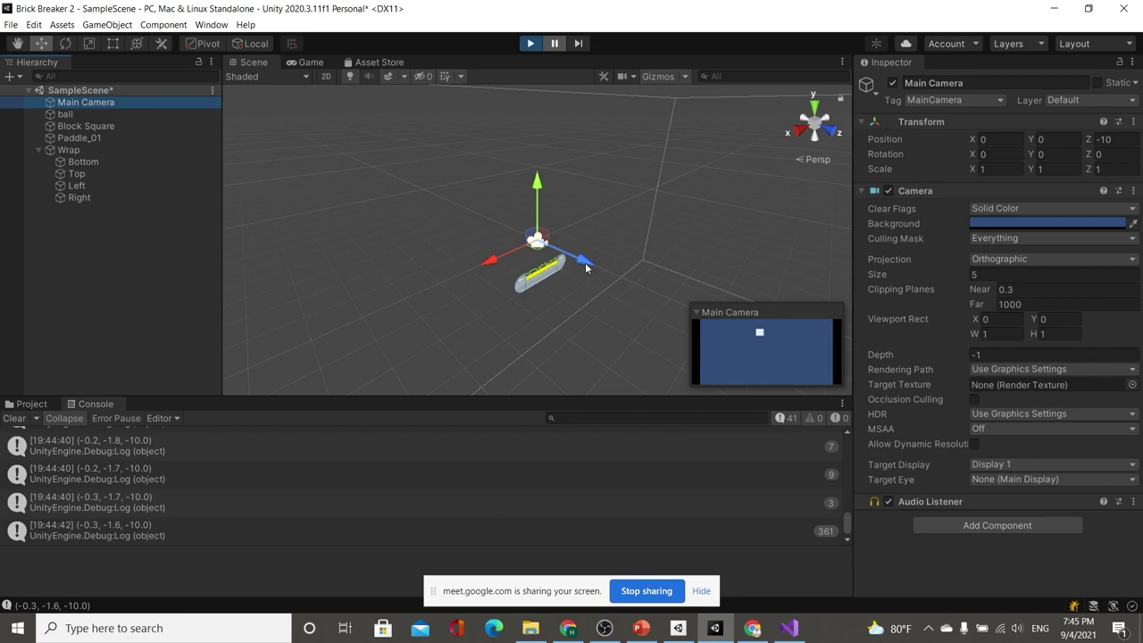
Pull the Main Camera back along Z, trying -11, to -15.07, then return to Paddle.cs
{"action": "mouse_move", "coordinate": [585, 267]}
{"action": "left_mouse_down"}
{"action": "mouse_move", "coordinate": [645, 299]}
{"action": "mouse_move", "coordinate": [578, 230]}
{"action": "mouse_move", "coordinate": [600, 241]}
{"action": "left_mouse_up"}
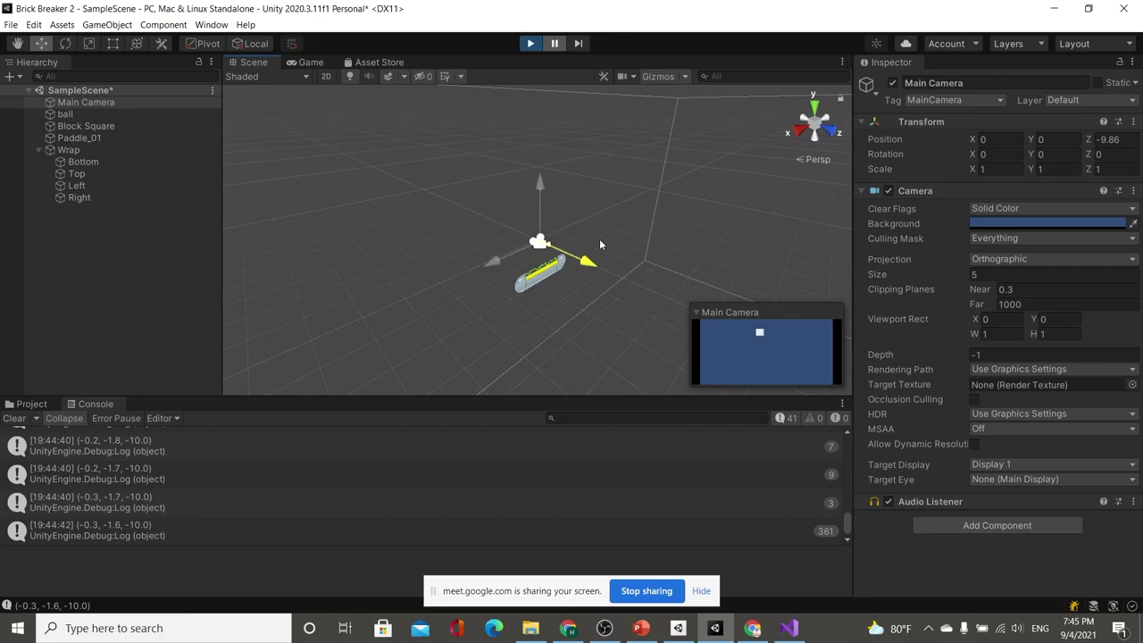
{"action": "left_click_drag", "start_coordinate": [599, 239], "coordinate": [582, 219]}
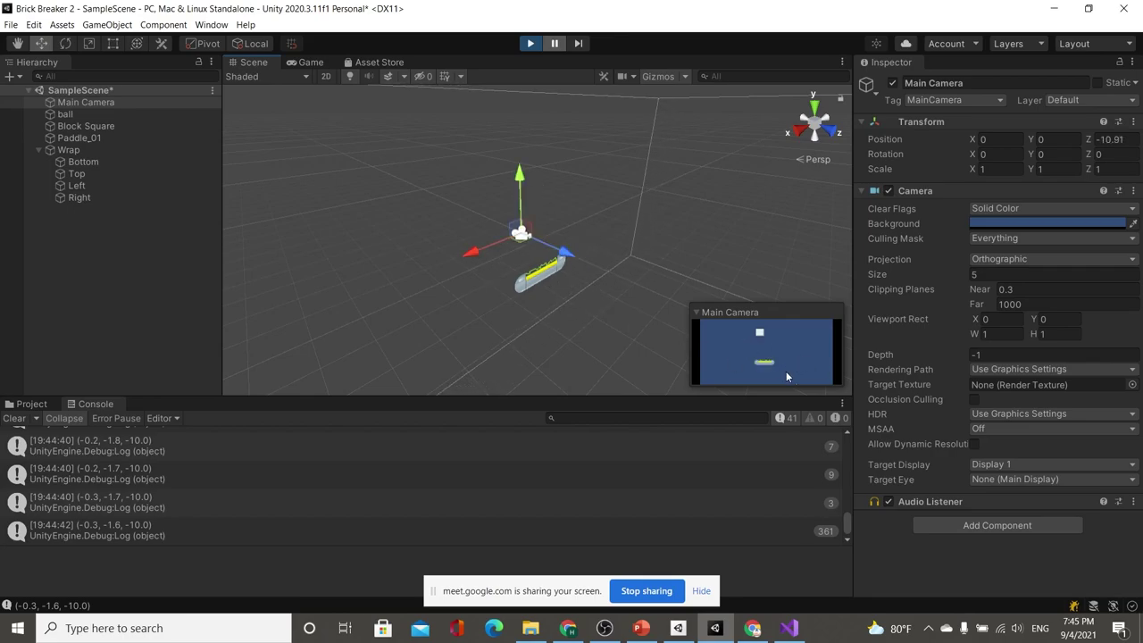
{"action": "left_click", "coordinate": [1113, 139]}
{"action": "type", "text": "-11"}
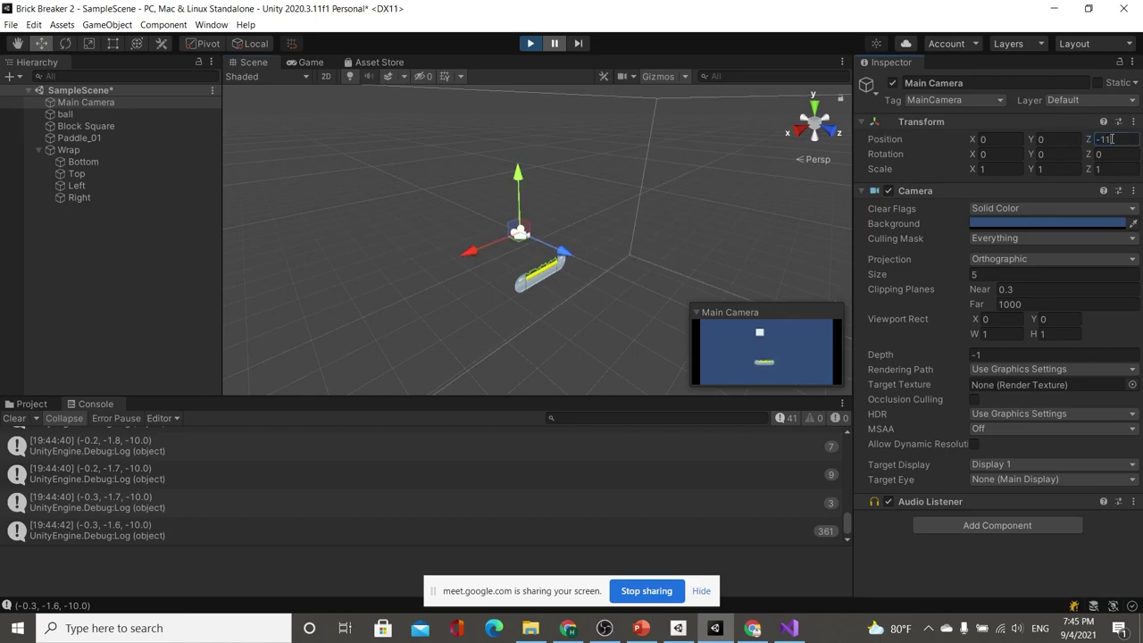
{"action": "mouse_move", "coordinate": [573, 248]}
{"action": "left_mouse_down", "text": "alt"}
{"action": "mouse_move", "coordinate": [575, 268]}
{"action": "mouse_move", "coordinate": [639, 289]}
{"action": "left_mouse_up", "text": "alt"}
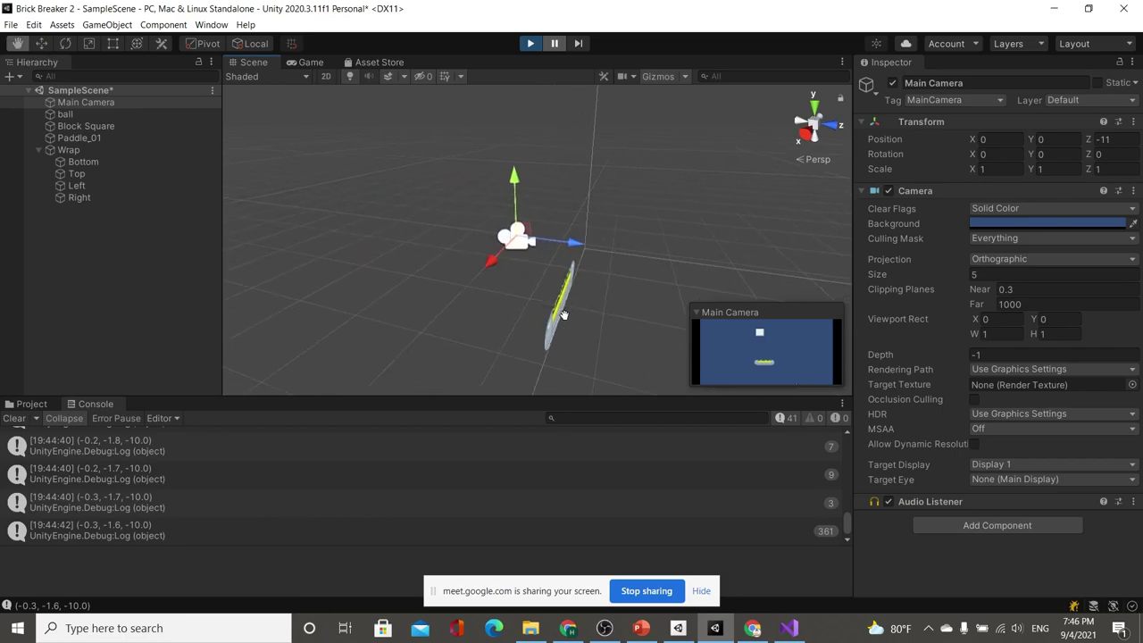
{"action": "left_click_drag", "start_coordinate": [641, 225], "coordinate": [533, 176]}
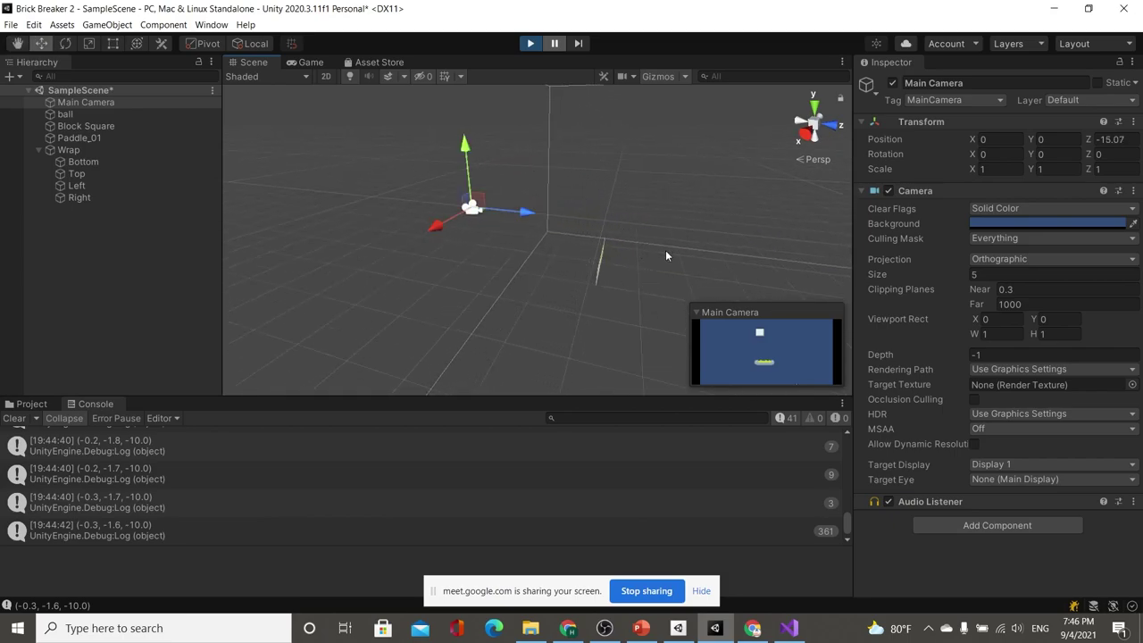
{"action": "left_click", "coordinate": [111, 238]}
{"action": "key", "text": "alt+Tab"}
{"action": "left_click", "coordinate": [482, 259]}
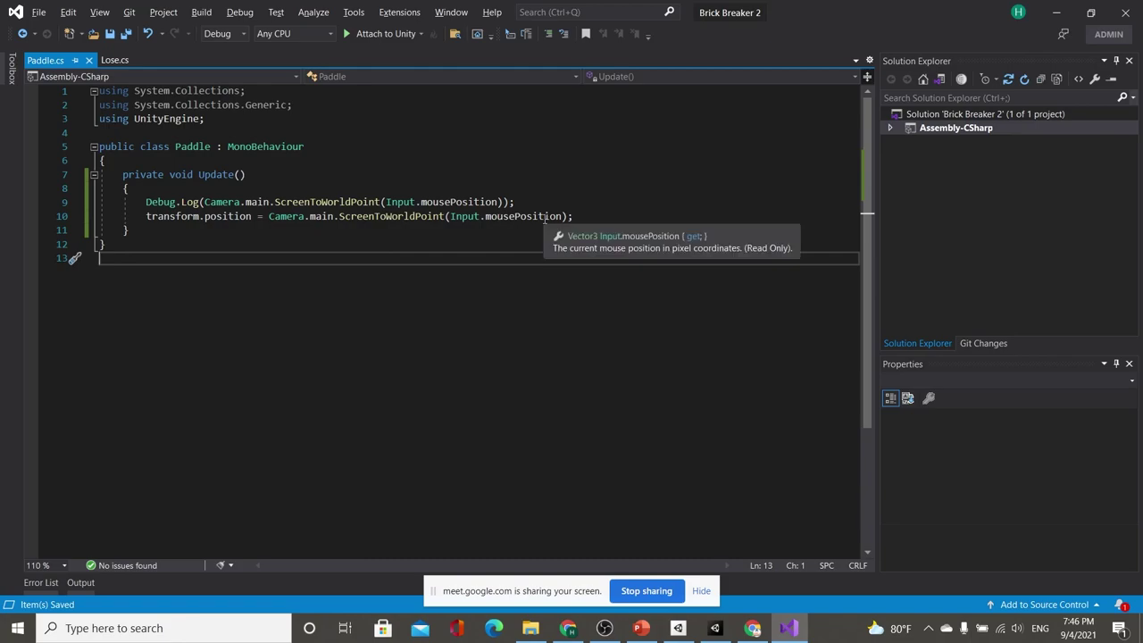
Add a blank line after Debug.Log and append + new Vector3(0, 0, 1) to the position line
{"action": "left_click_drag", "start_coordinate": [574, 216], "coordinate": [154, 219]}
{"action": "left_click", "coordinate": [464, 217]}
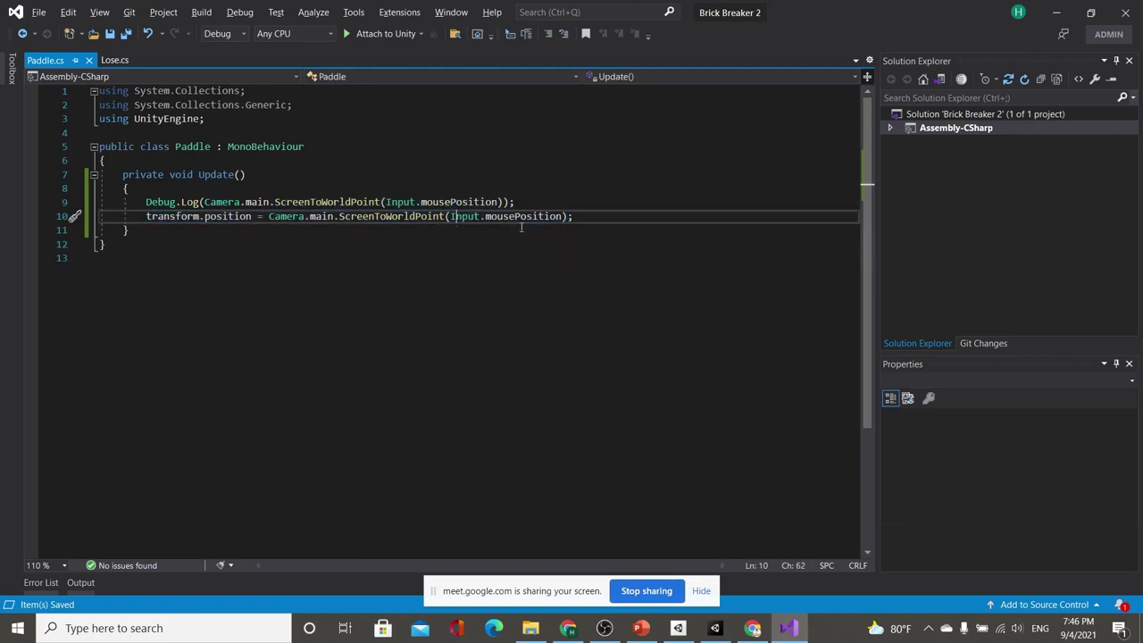
{"action": "left_click", "coordinate": [574, 204]}
{"action": "key", "text": "Return"}
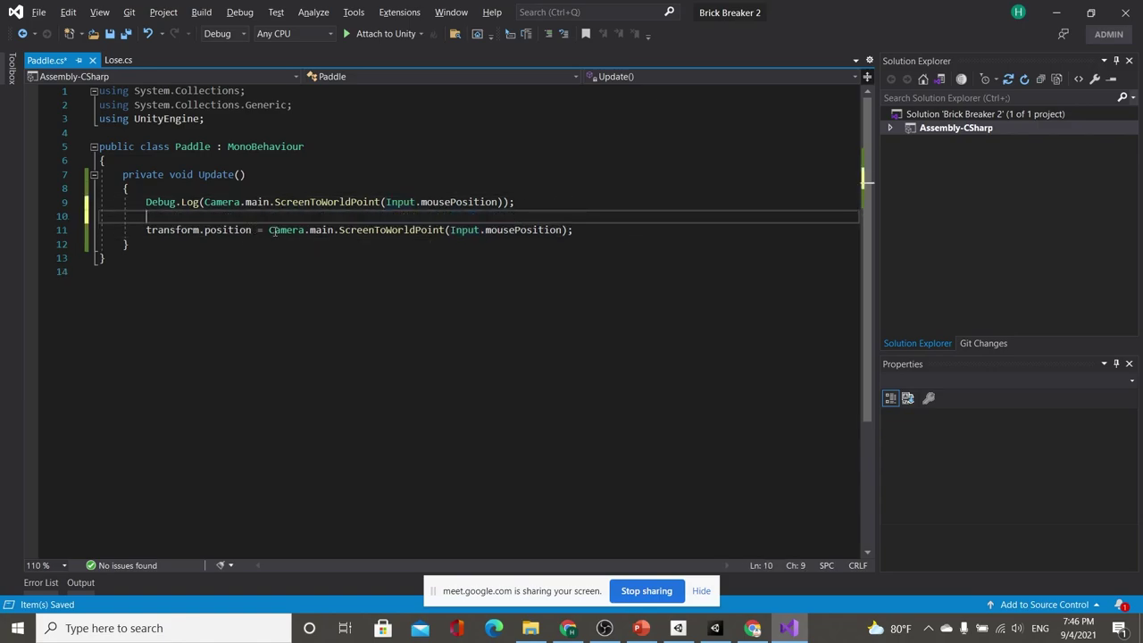
{"action": "left_click", "coordinate": [596, 231]}
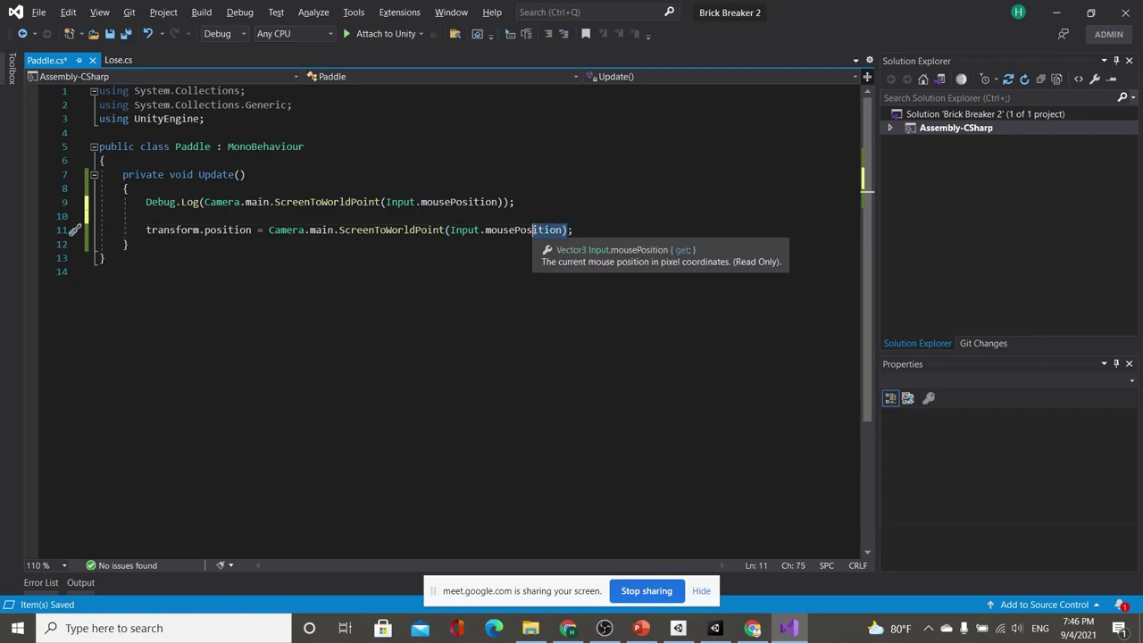
{"action": "key", "text": "alt+Tab"}
{"action": "key", "text": "alt+Tab"}
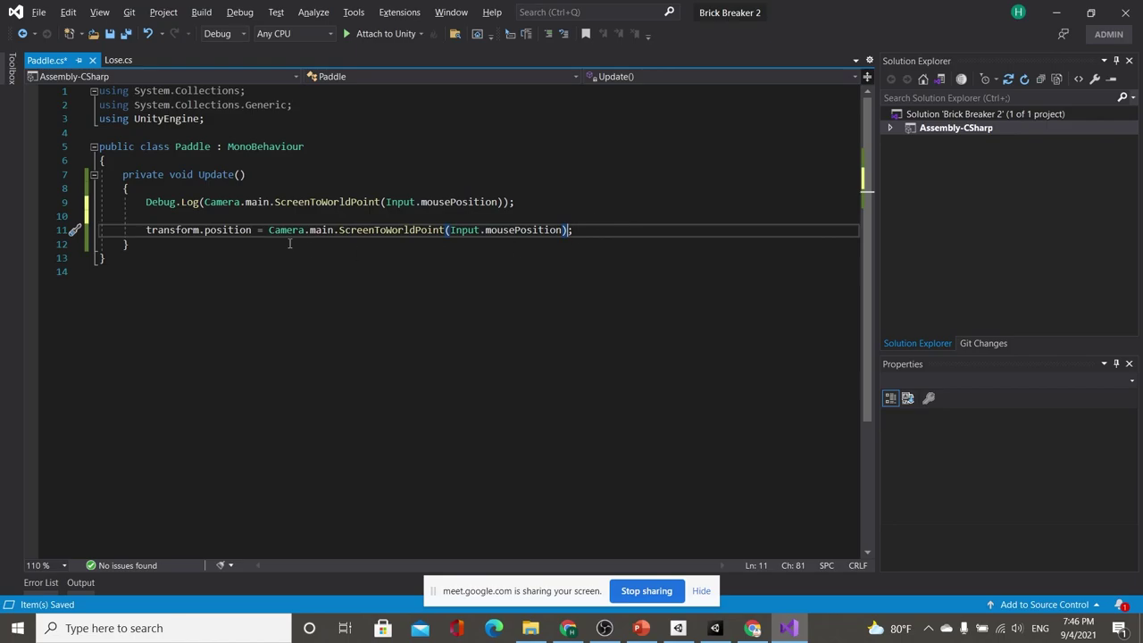
{"action": "type", "text": "+ ne"}
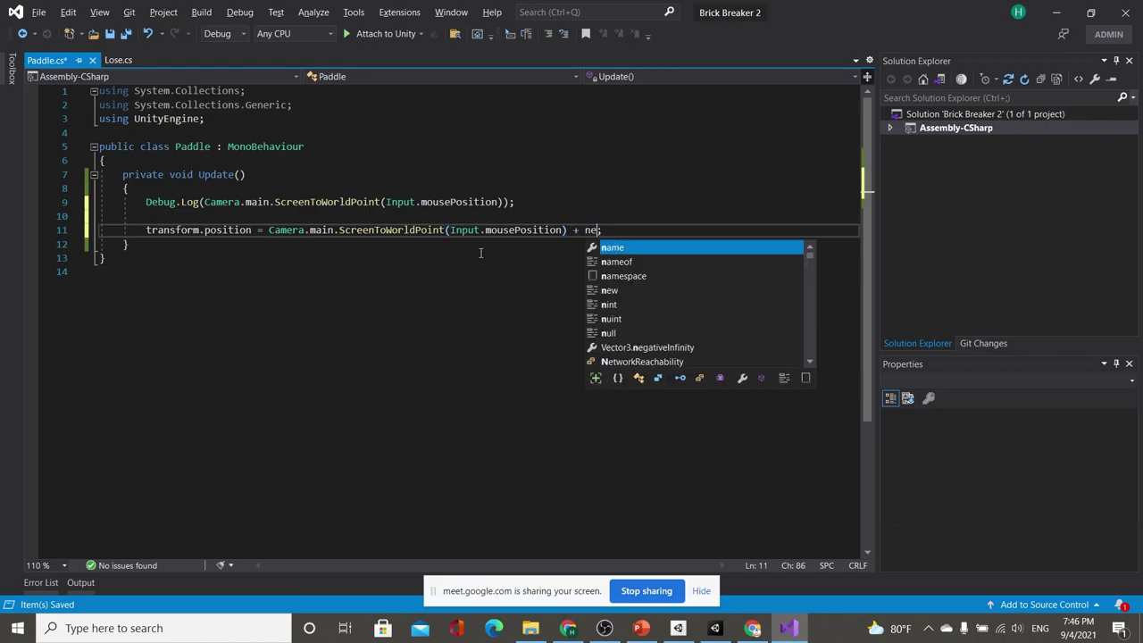
{"action": "type", "text": "w vec"}
{"action": "key", "text": "Tab"}
{"action": "type", "text": "(0,"}
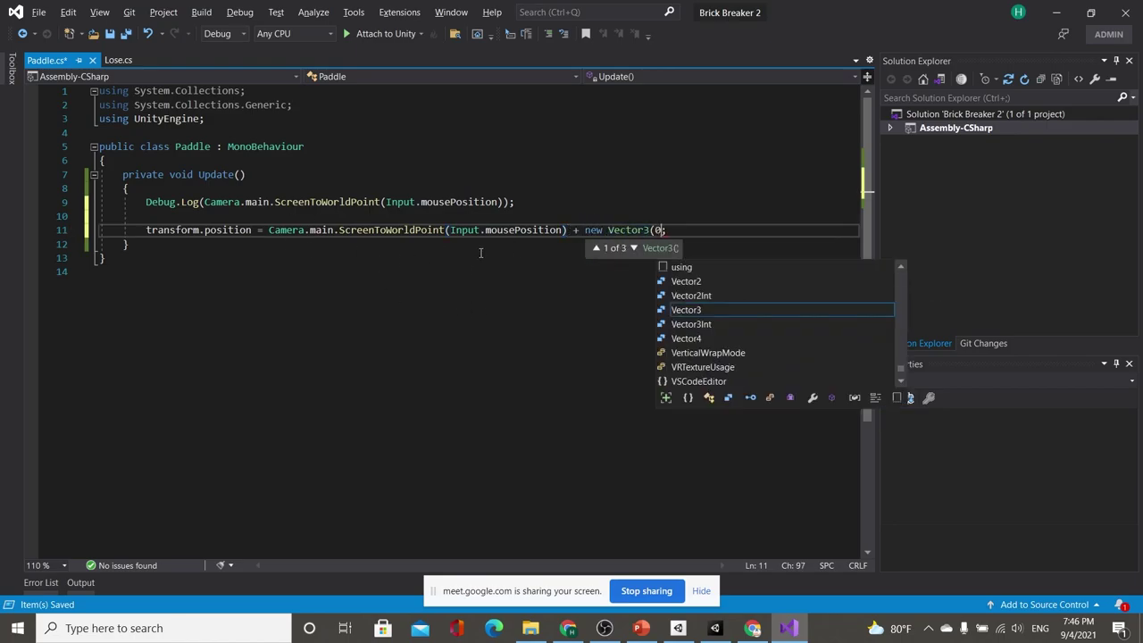
{"action": "type", "text": " 0, 1"}
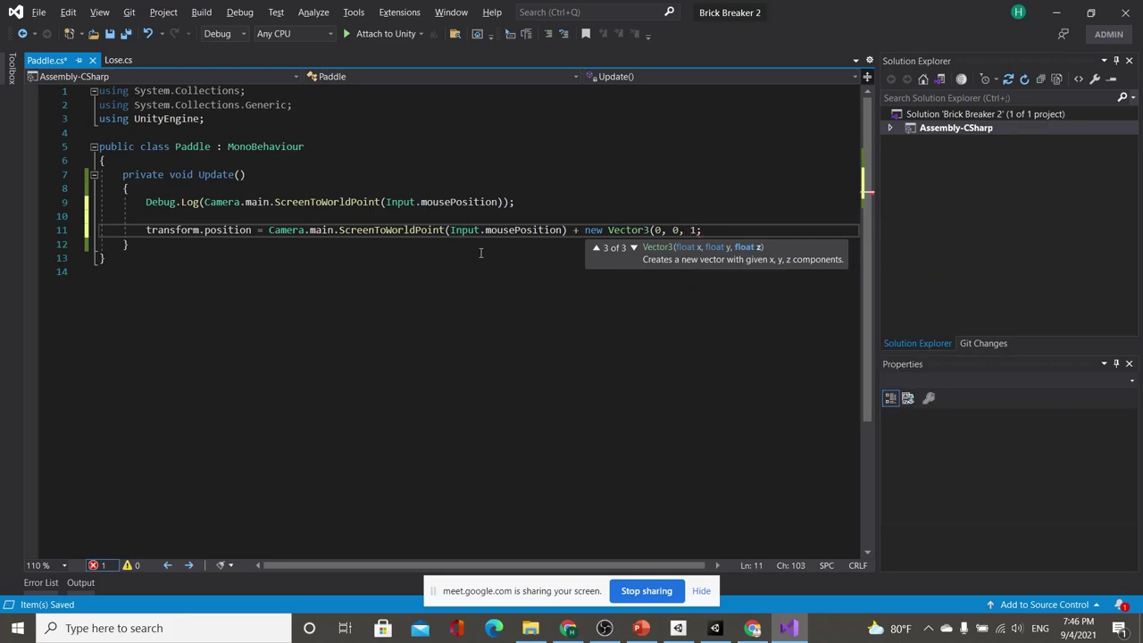
{"action": "type", "text": ")"}
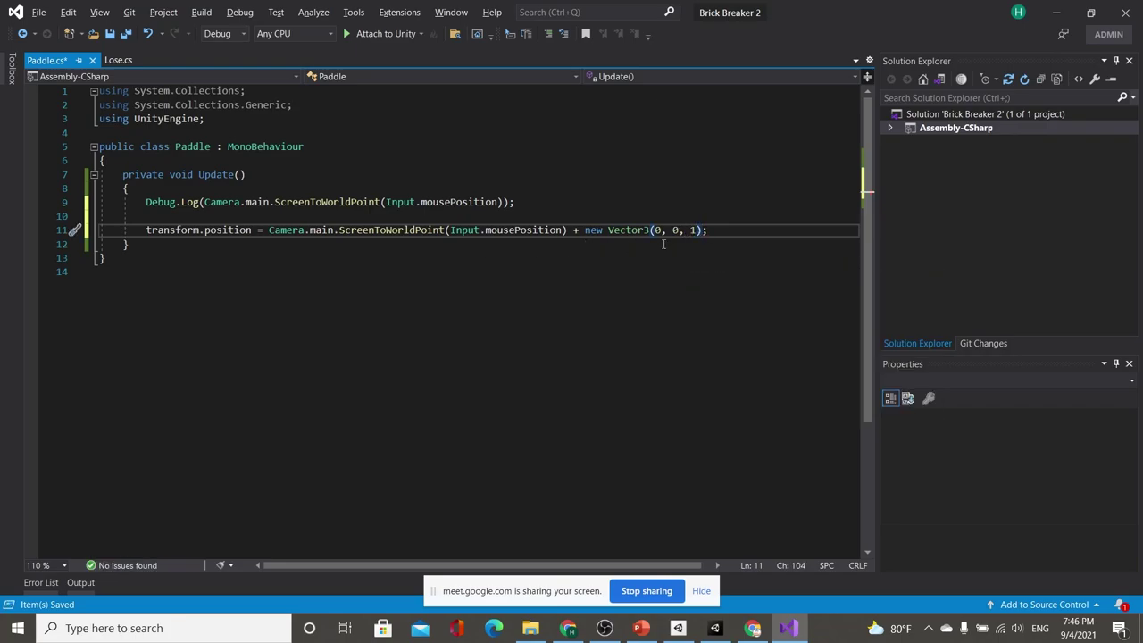
{"action": "key", "text": "alt+Tab"}
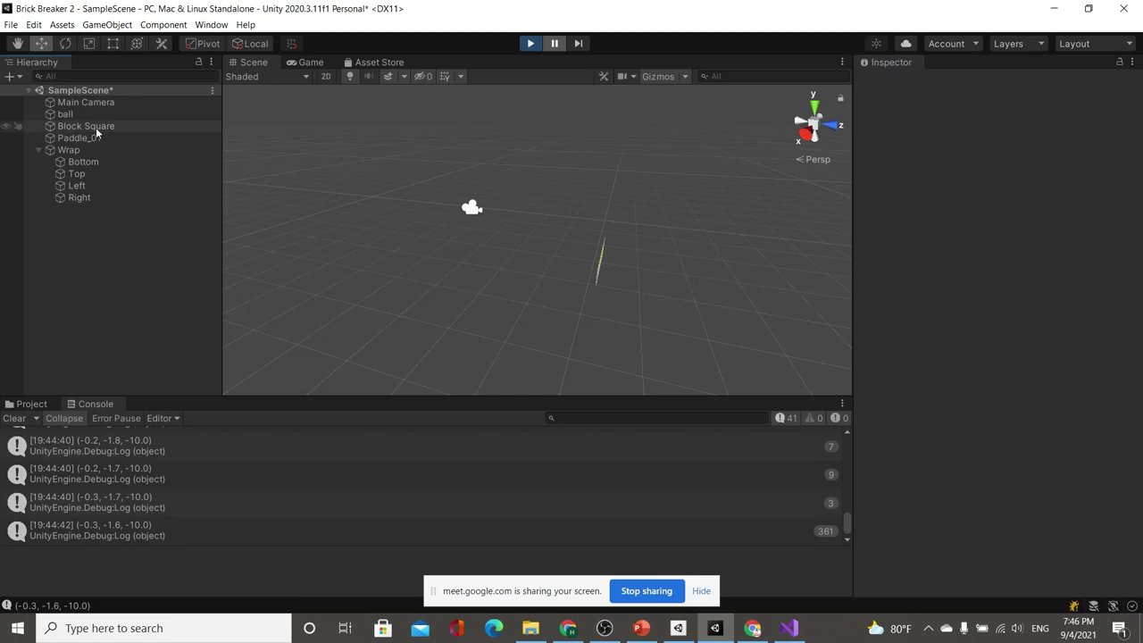
{"action": "left_click", "coordinate": [89, 105]}
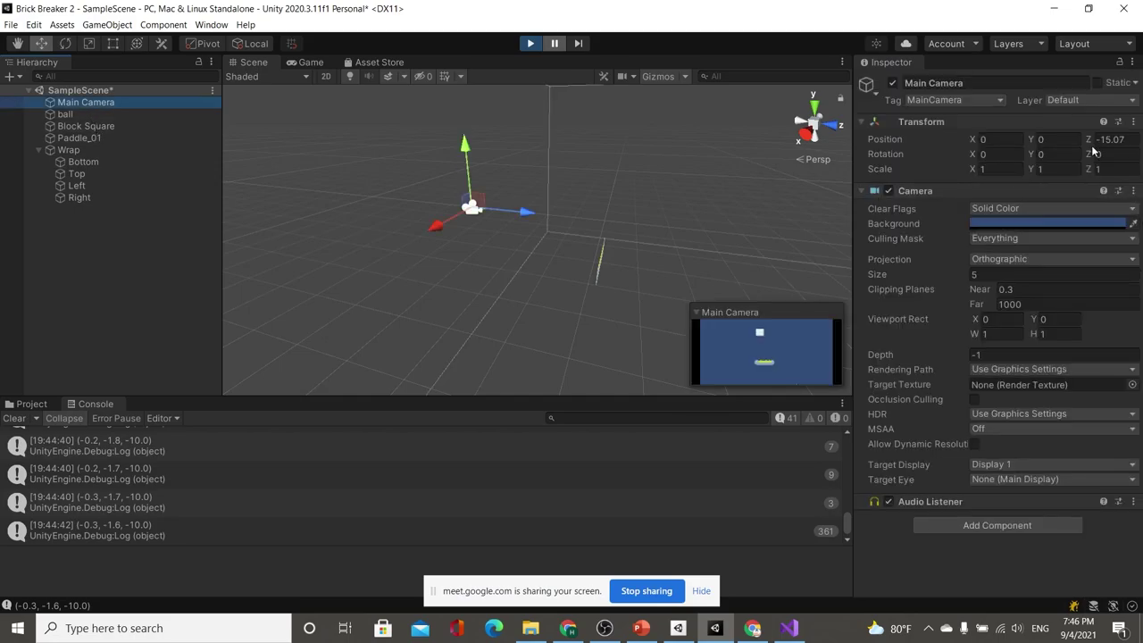
Delete the + new Vector3(0, 0, 1) offset and add blank lines after Update
{"action": "key", "text": "alt+Tab"}
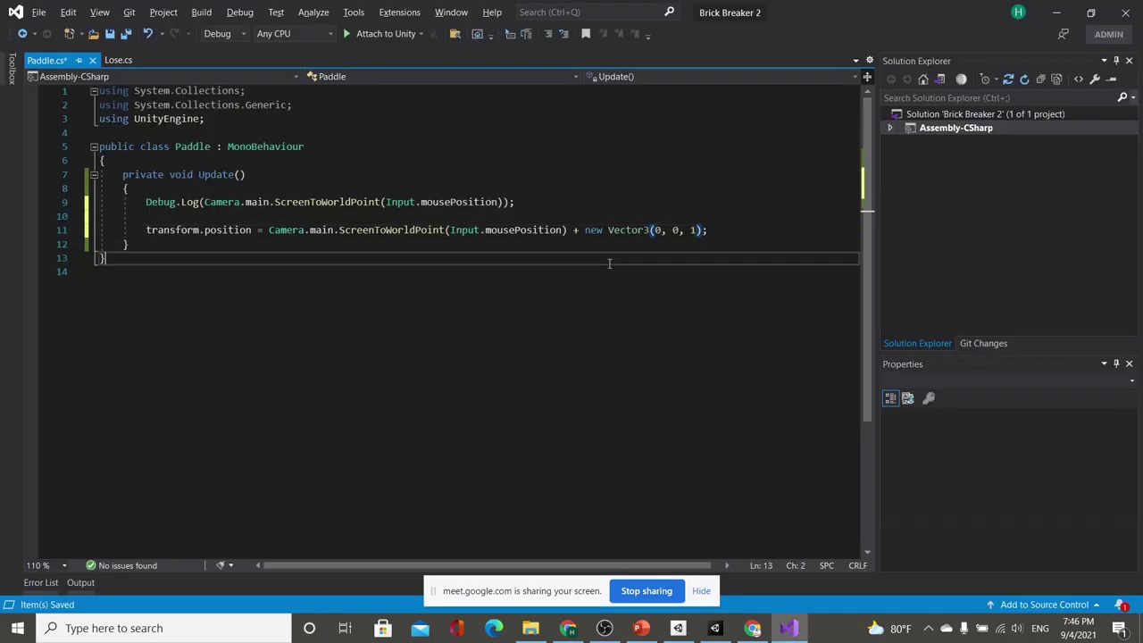
{"action": "left_click_drag", "start_coordinate": [702, 230], "coordinate": [569, 230]}
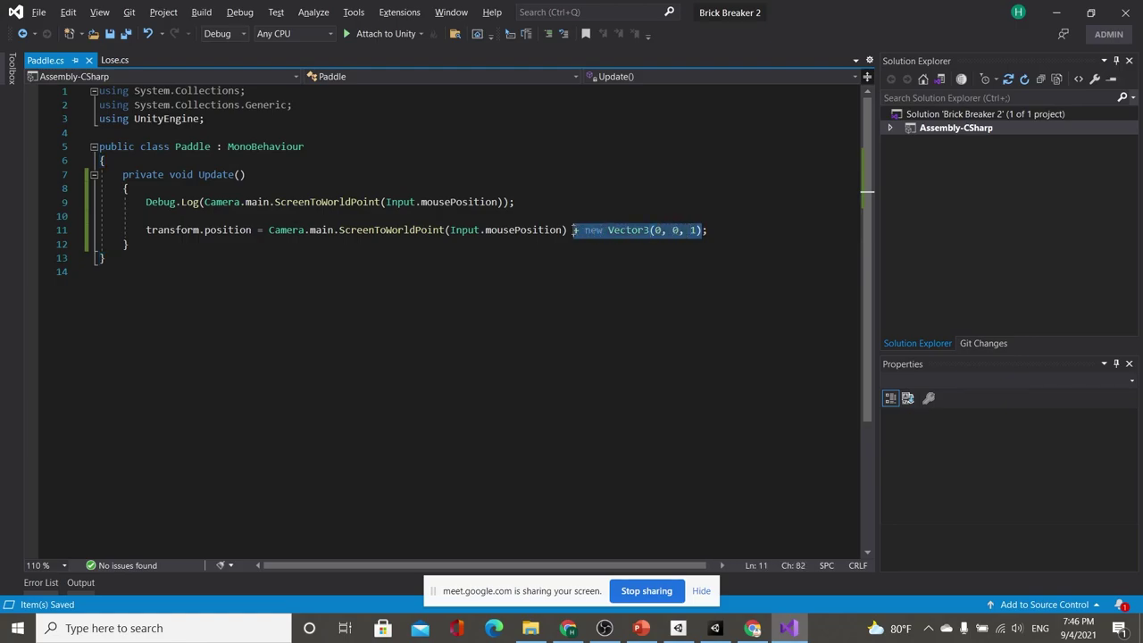
{"action": "key", "text": "Delete"}
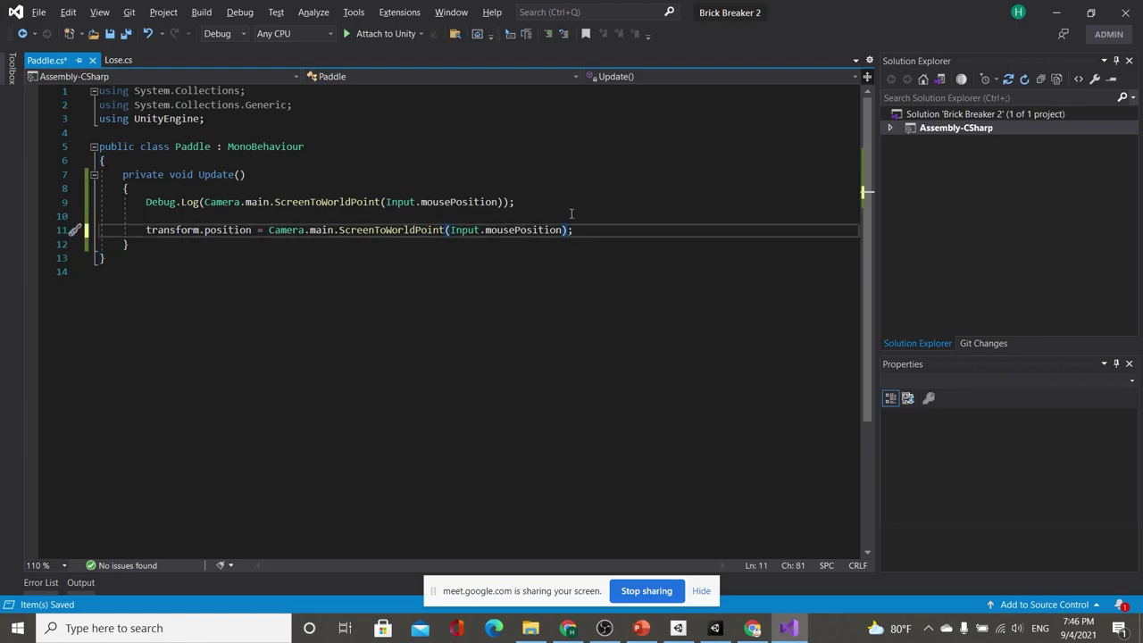
{"action": "left_click", "coordinate": [571, 215]}
{"action": "key", "text": "Down"}
{"action": "key", "text": "Down"}
{"action": "key", "text": "Return"}
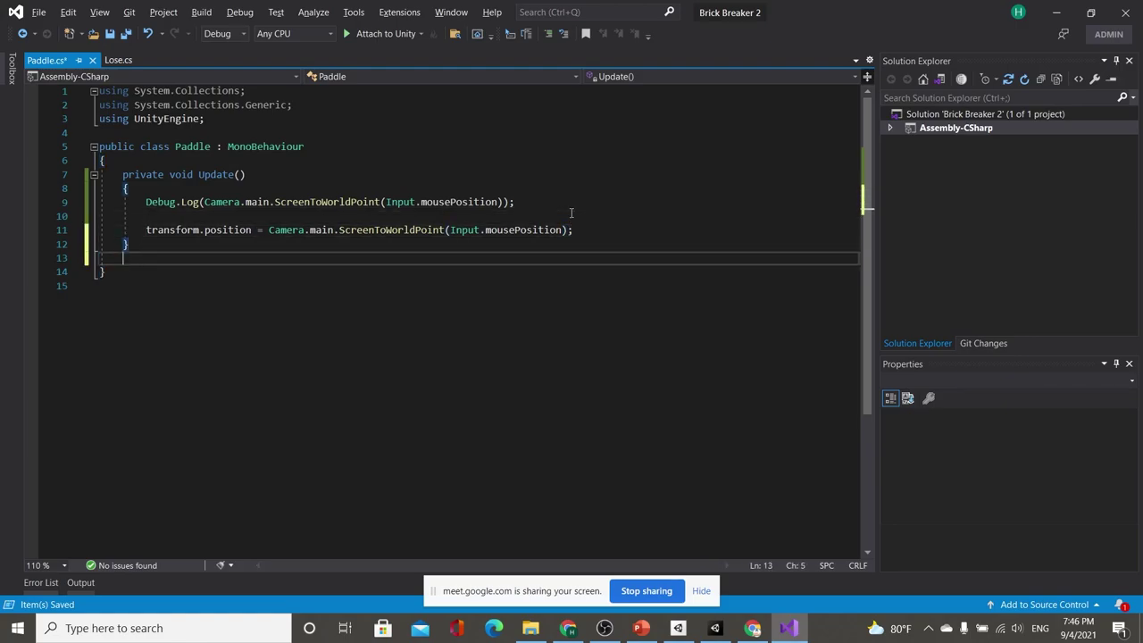
{"action": "key", "text": "Return"}
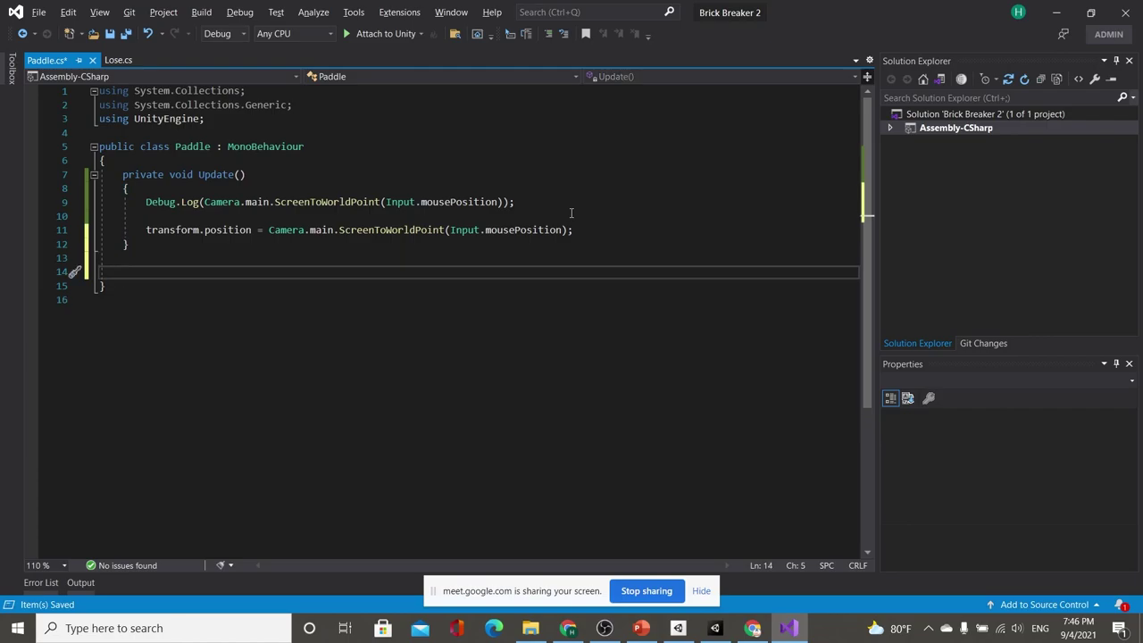
Declare an empty Vector2 GetMousePostion() method with braces and save
{"action": "type", "text": "vec"}
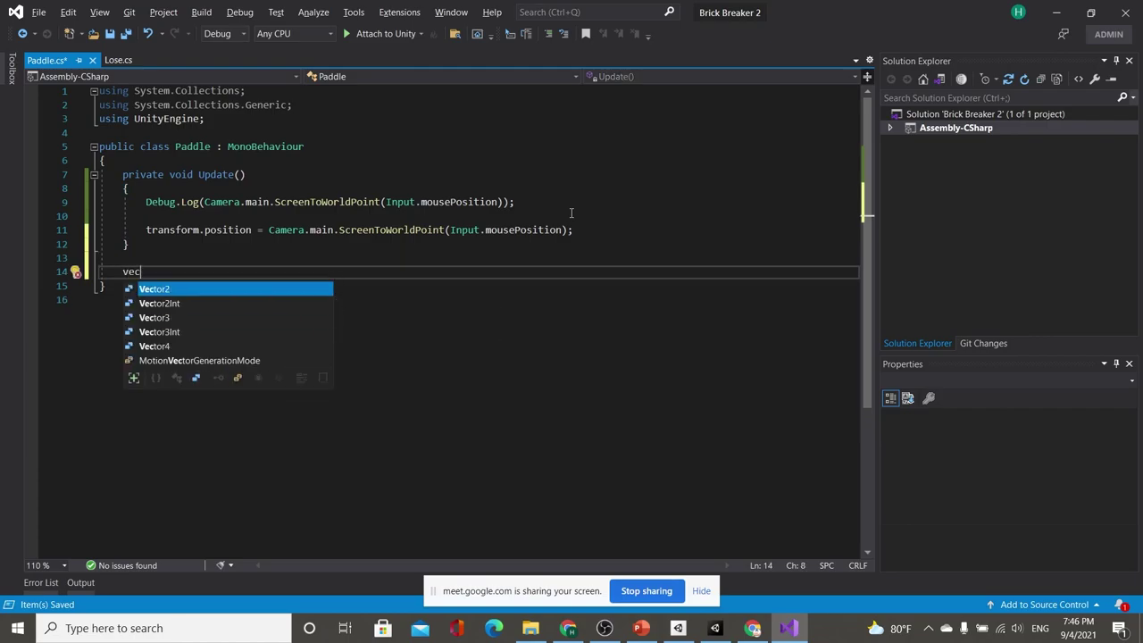
{"action": "key", "text": "Tab"}
{"action": "type", "text": "G"}
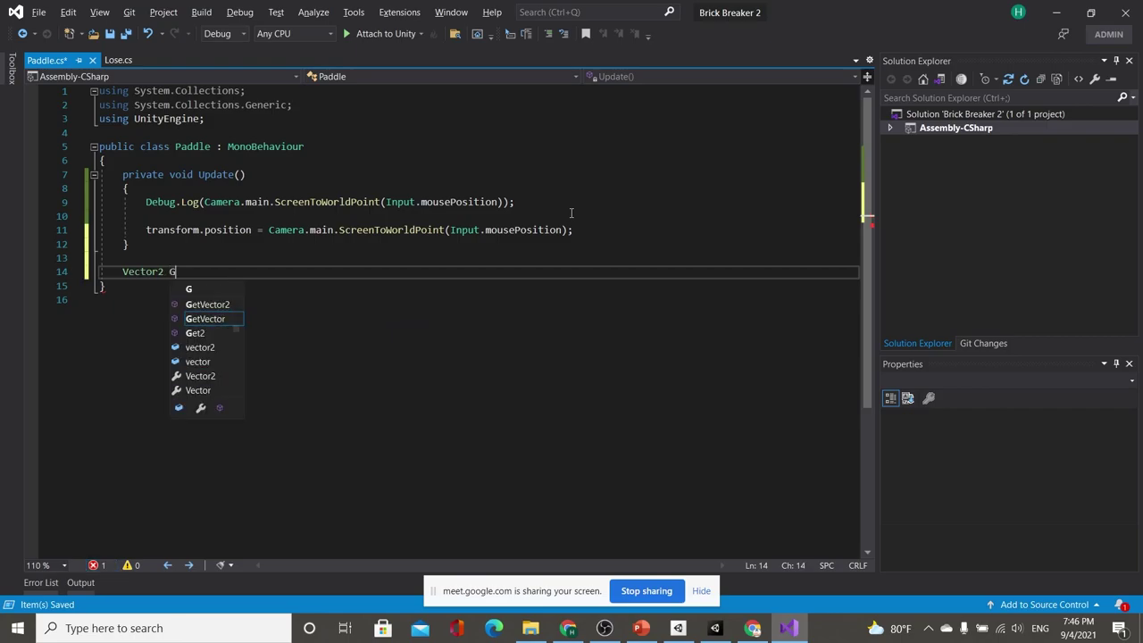
{"action": "type", "text": "et"}
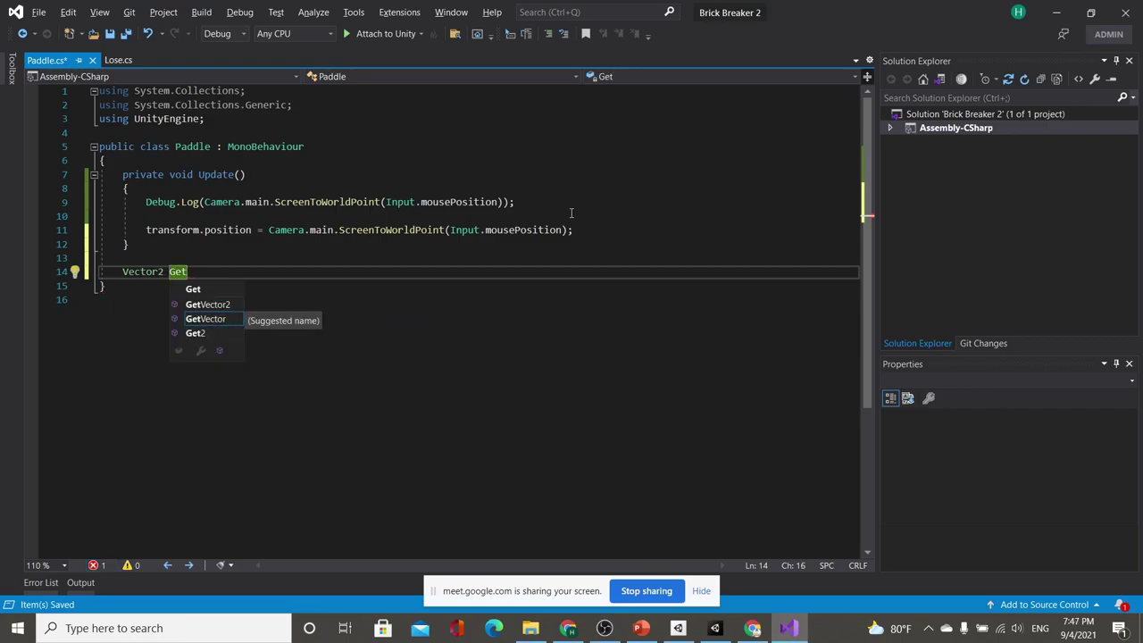
{"action": "type", "text": "MousePO"}
{"action": "key", "text": "BackSpace"}
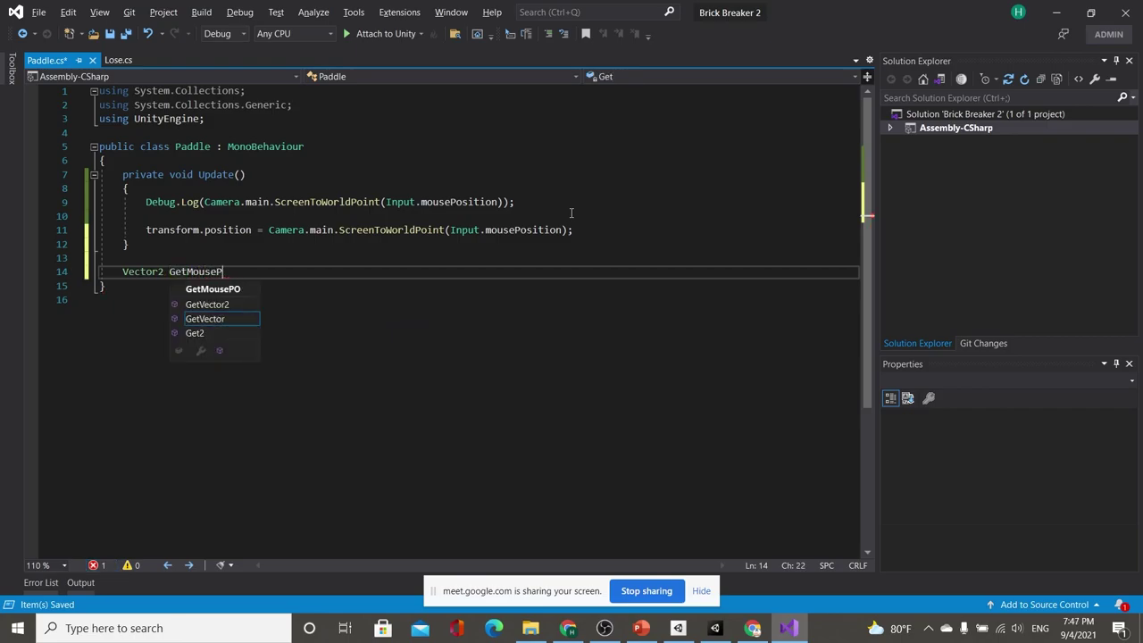
{"action": "type", "text": "ostio"}
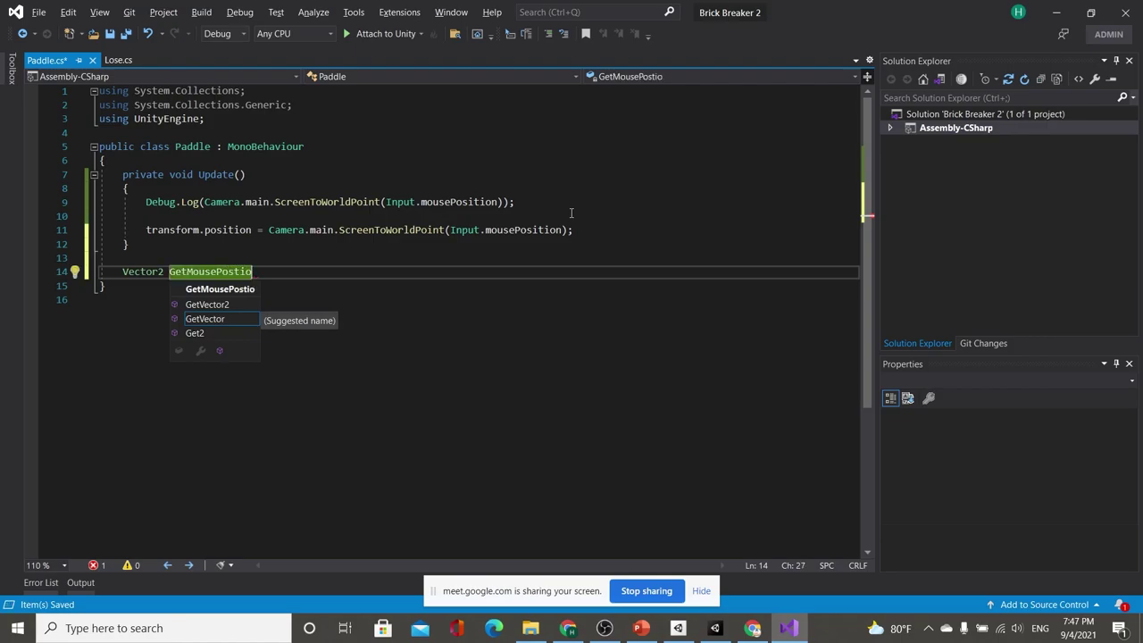
{"action": "type", "text": "n()"}
{"action": "key", "text": "Return"}
{"action": "type", "text": "{"}
{"action": "key", "text": "Return"}
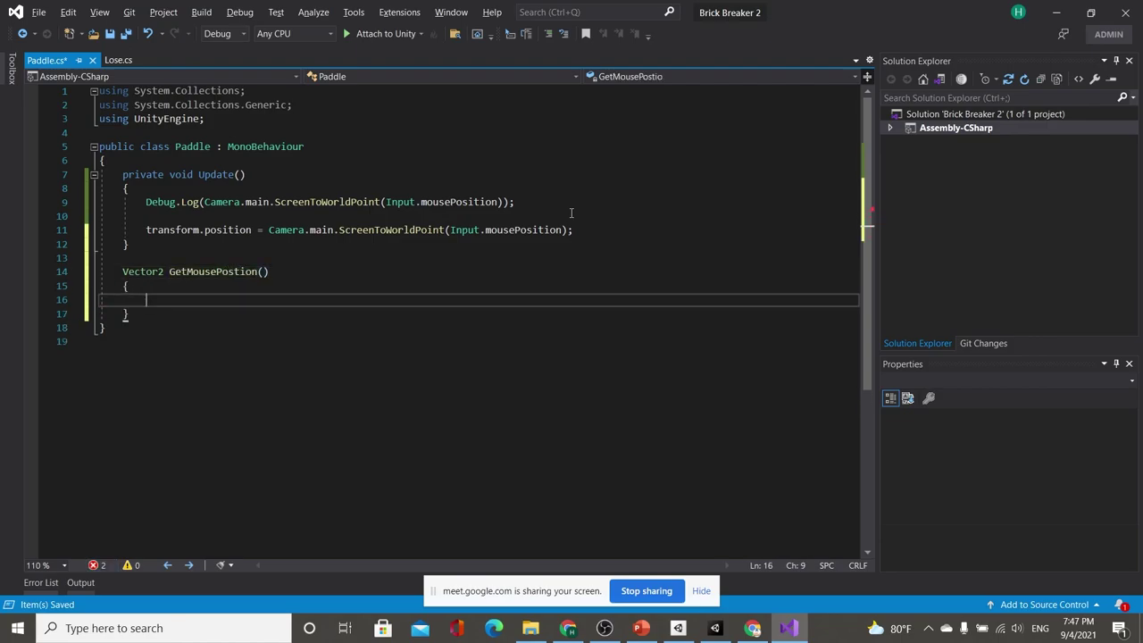
{"action": "key", "text": "ctrl+s"}
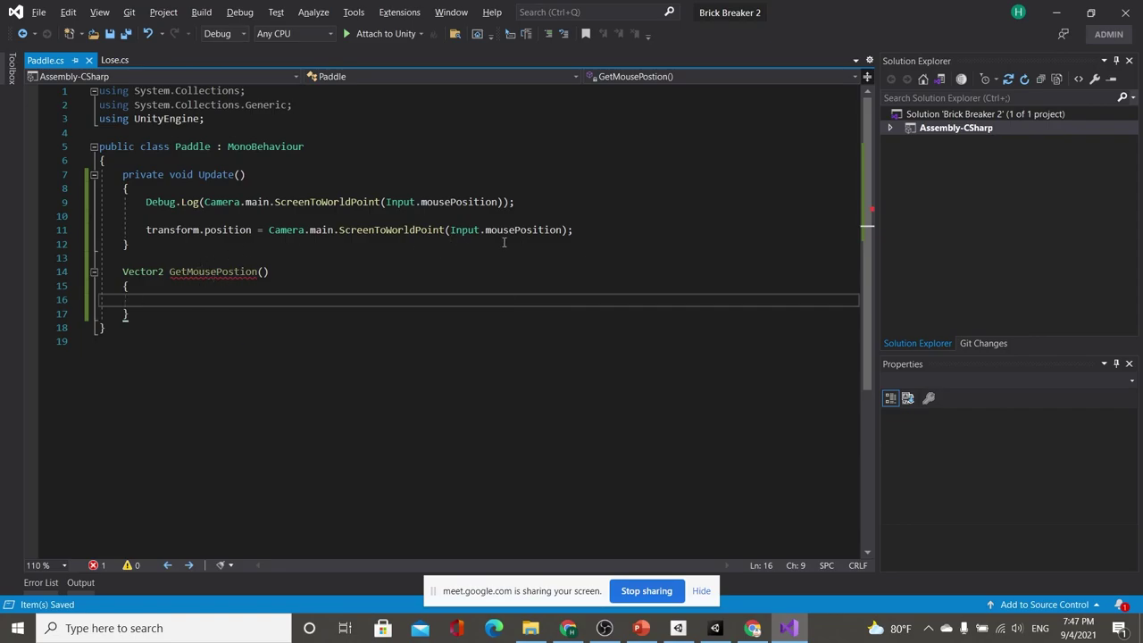
Change GetMousePostion's return type to Vector3, save, and check Unity's compile
{"action": "left_click", "coordinate": [164, 271]}
{"action": "key", "text": "BackSpace"}
{"action": "type", "text": "3"}
{"action": "key", "text": "ctrl+s"}
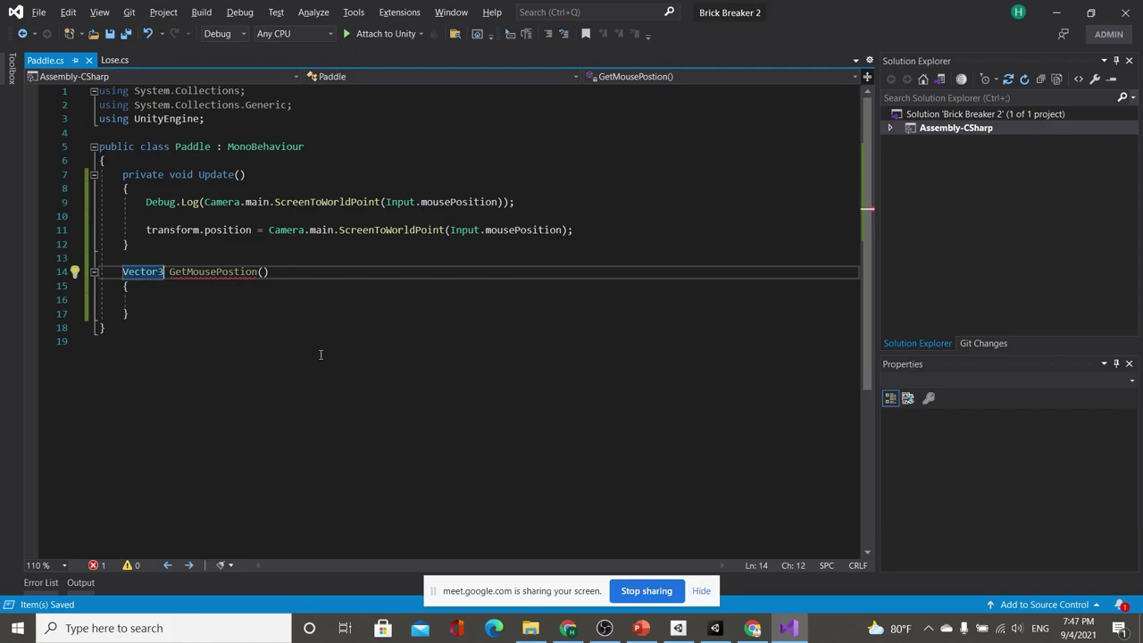
{"action": "key", "text": "alt+Tab"}
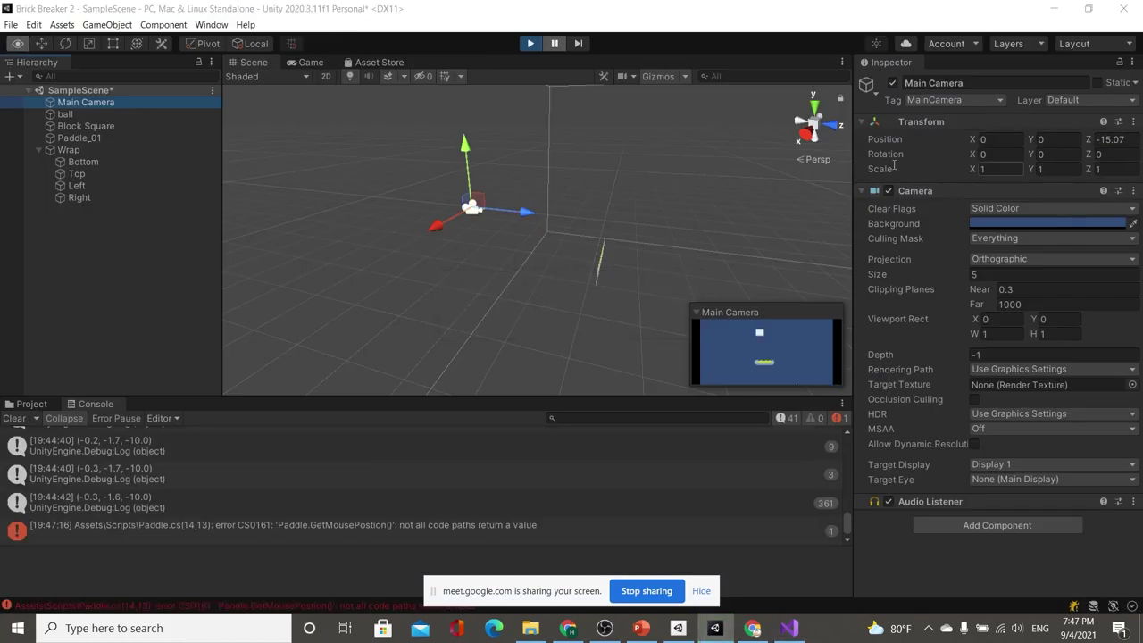
{"action": "key", "text": "alt+Tab"}
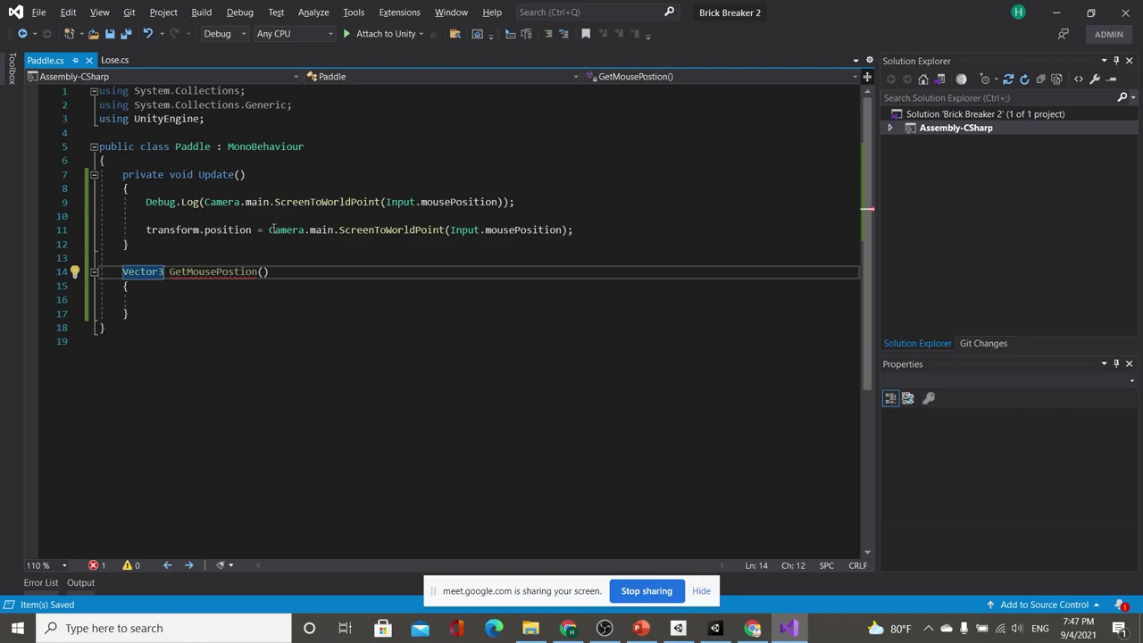
{"action": "left_click_drag", "start_coordinate": [269, 230], "coordinate": [590, 231]}
Fill GetMousePostion with Vector3 mousePos = ScreenToWorldPoint(...) and mousePos.z = 0, then save
{"action": "left_click", "coordinate": [217, 301]}
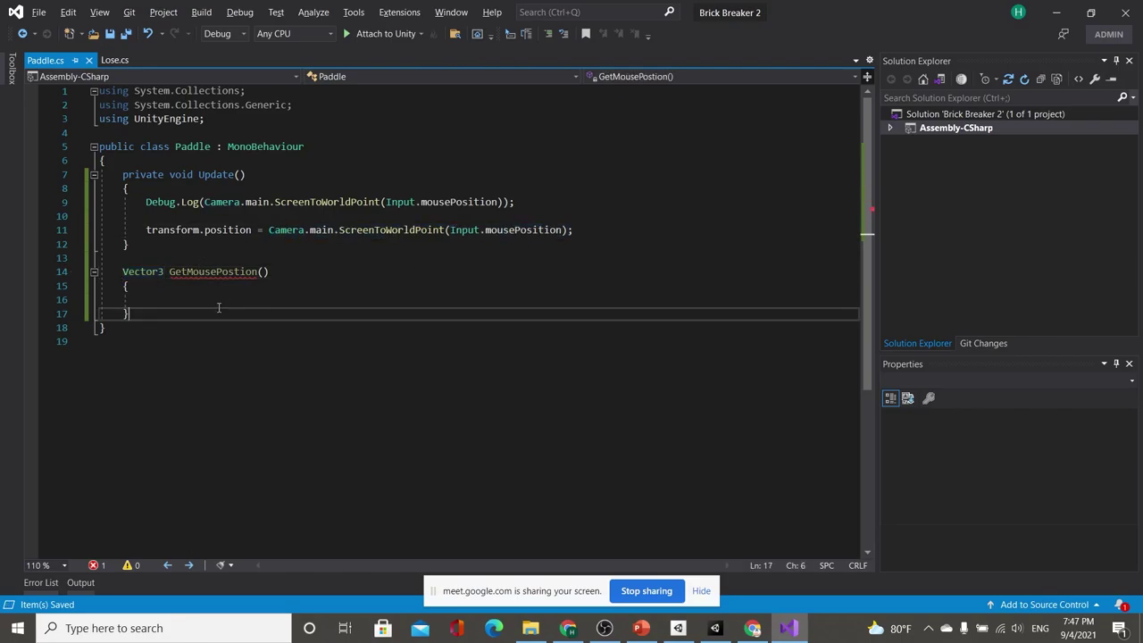
{"action": "type", "text": "vec"}
{"action": "key", "text": "space"}
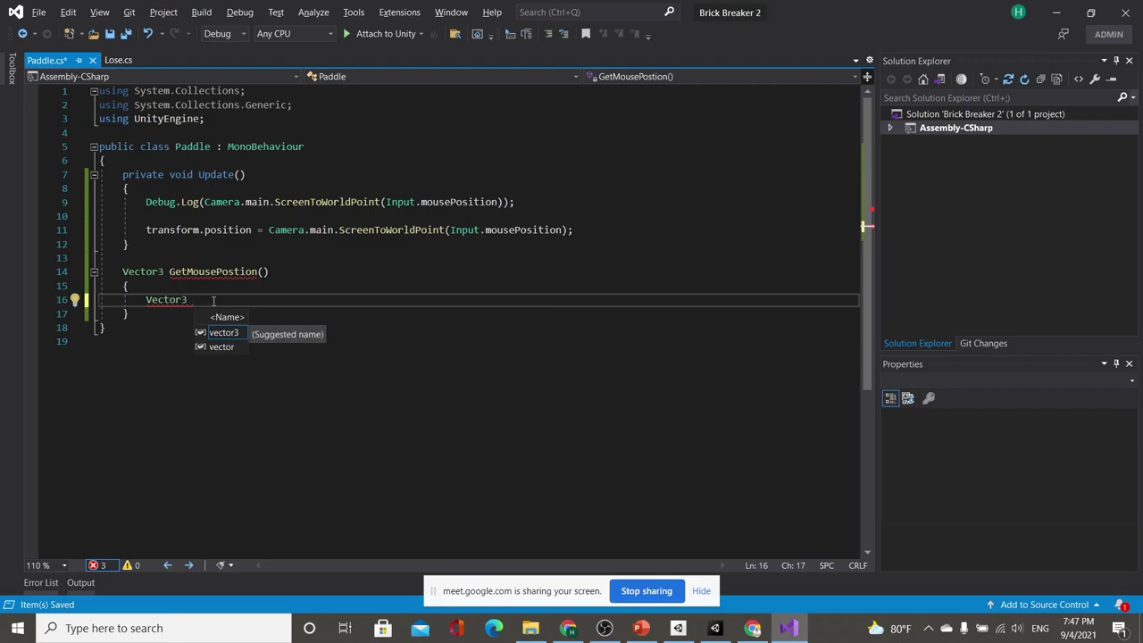
{"action": "type", "text": "mousePos ="}
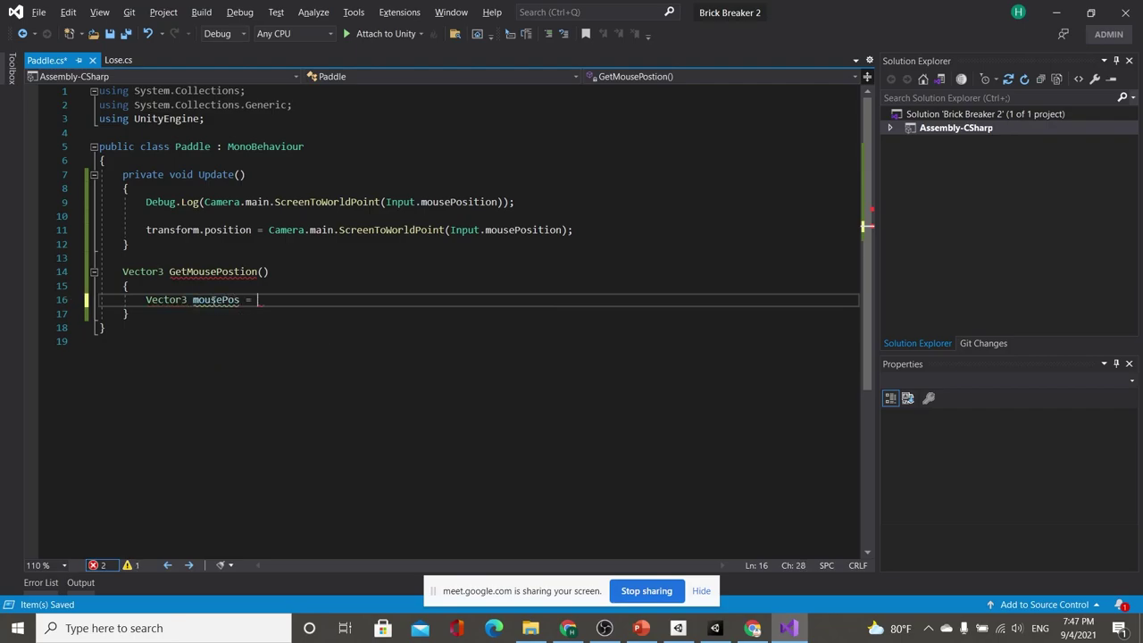
{"action": "type", "text": "Camera.main.ScreenToWorldPoint(Input.mousePosition); ;"}
{"action": "key", "text": "Return"}
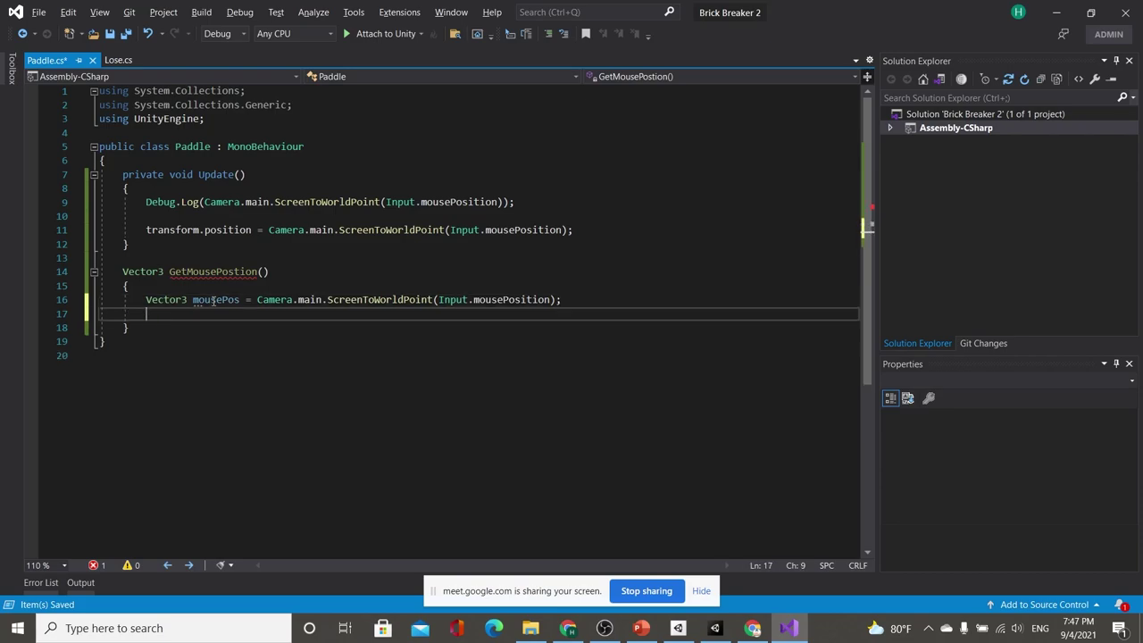
{"action": "type", "text": "mousePos.z"}
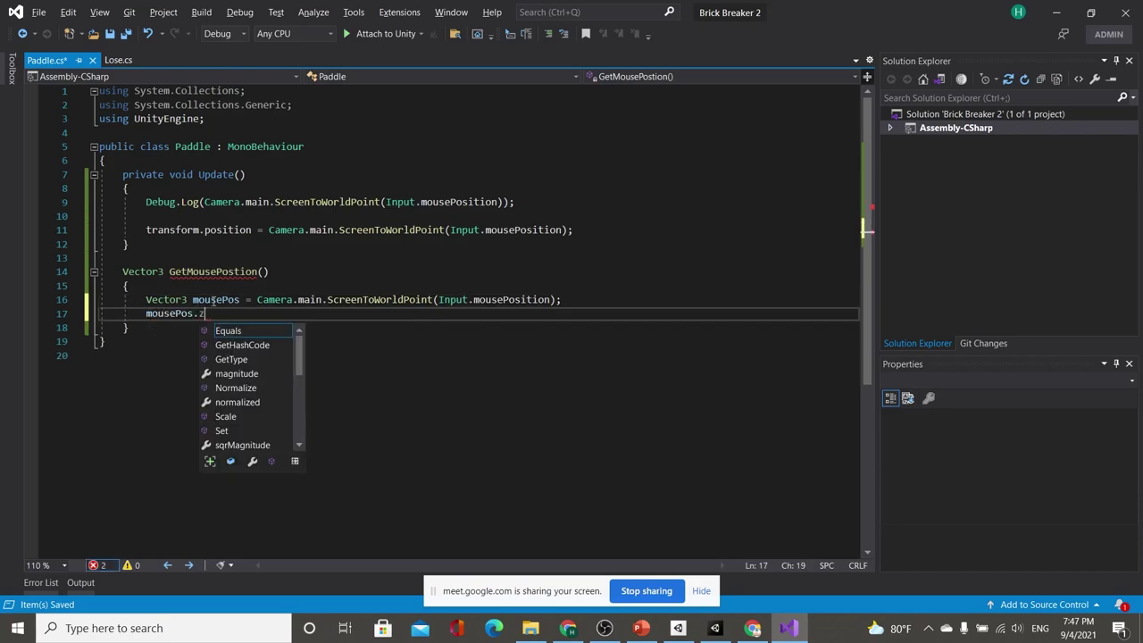
{"action": "type", "text": " = 0;"}
{"action": "key", "text": "ctrl+s"}
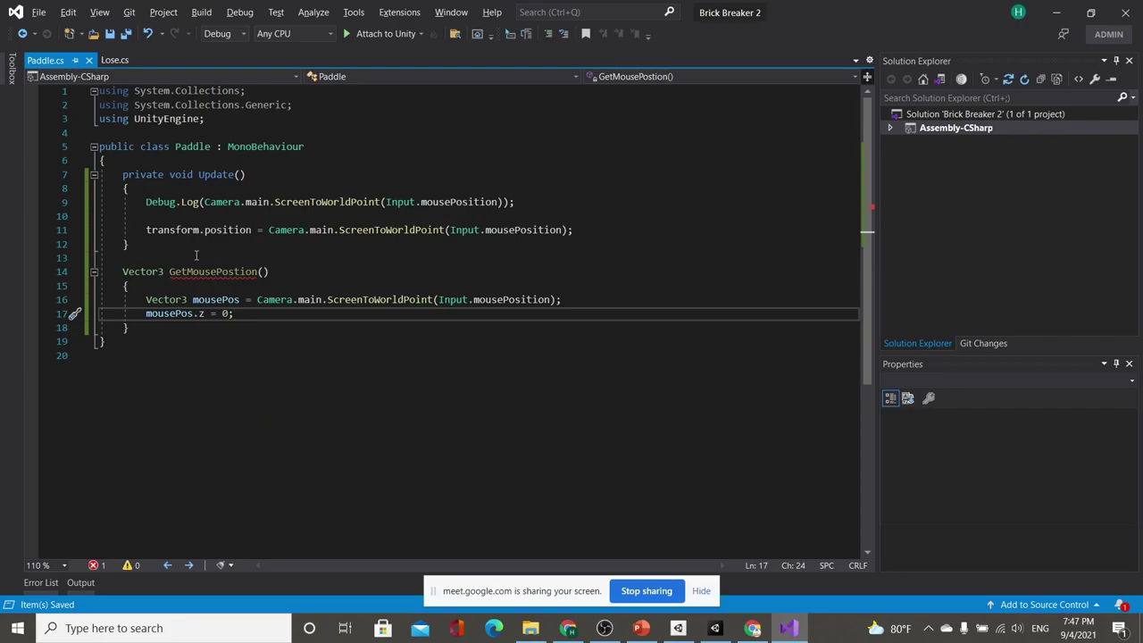
Fix the CS0161 error by adding return mousePos; and save
{"action": "left_click", "coordinate": [98, 566]}
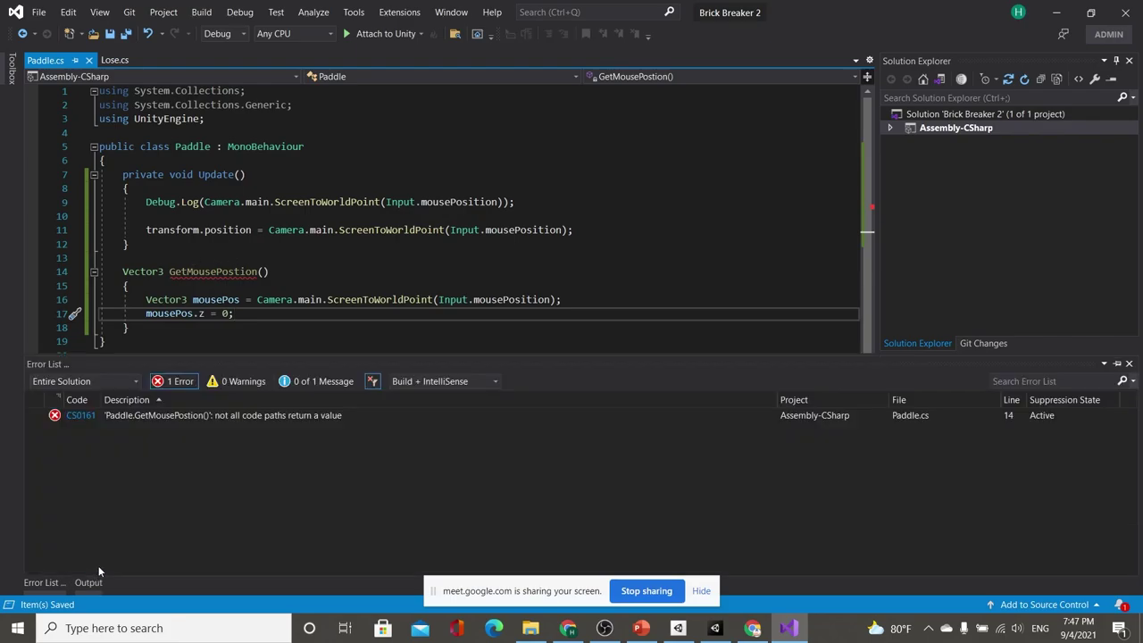
{"action": "double_click", "coordinate": [248, 420]}
{"action": "left_click", "coordinate": [249, 313]}
{"action": "key", "text": "Return"}
{"action": "type", "text": "retu"}
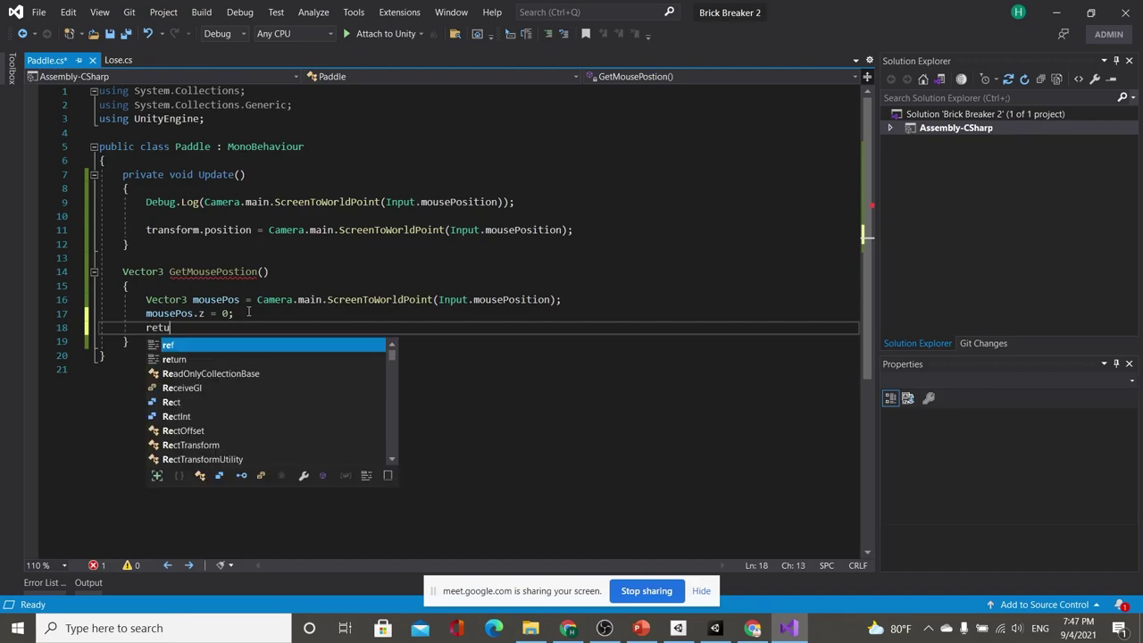
{"action": "type", "text": "rn mousePos;"}
{"action": "key", "text": "ctrl+s"}
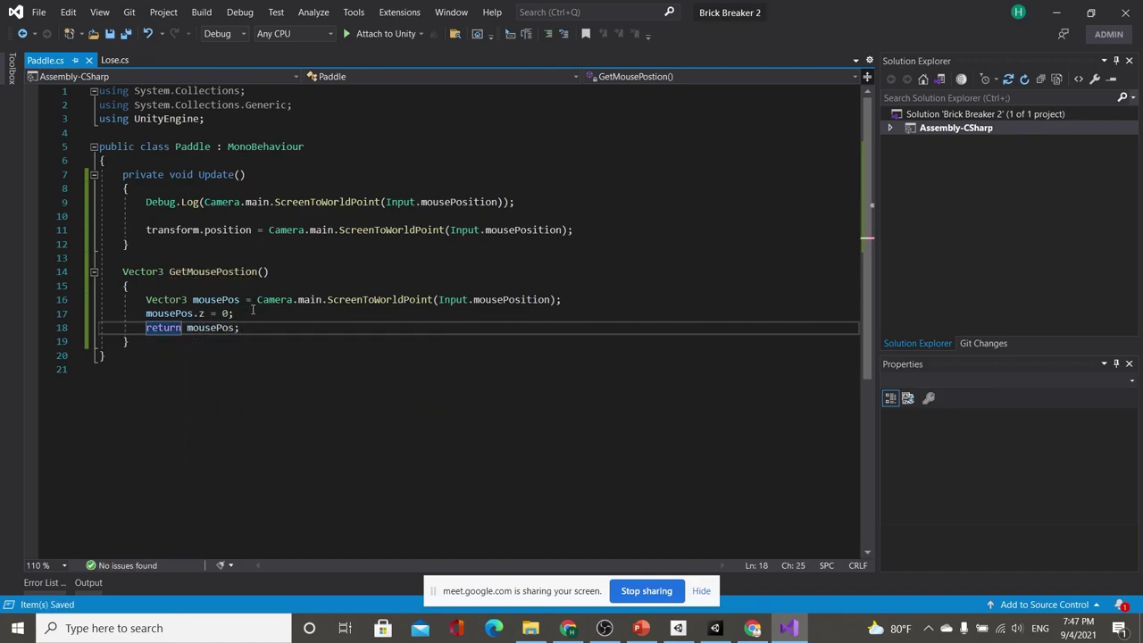
Set the paddle position to GetMousePostion() and delete the Debug.Log line
{"action": "left_click", "coordinate": [256, 272]}
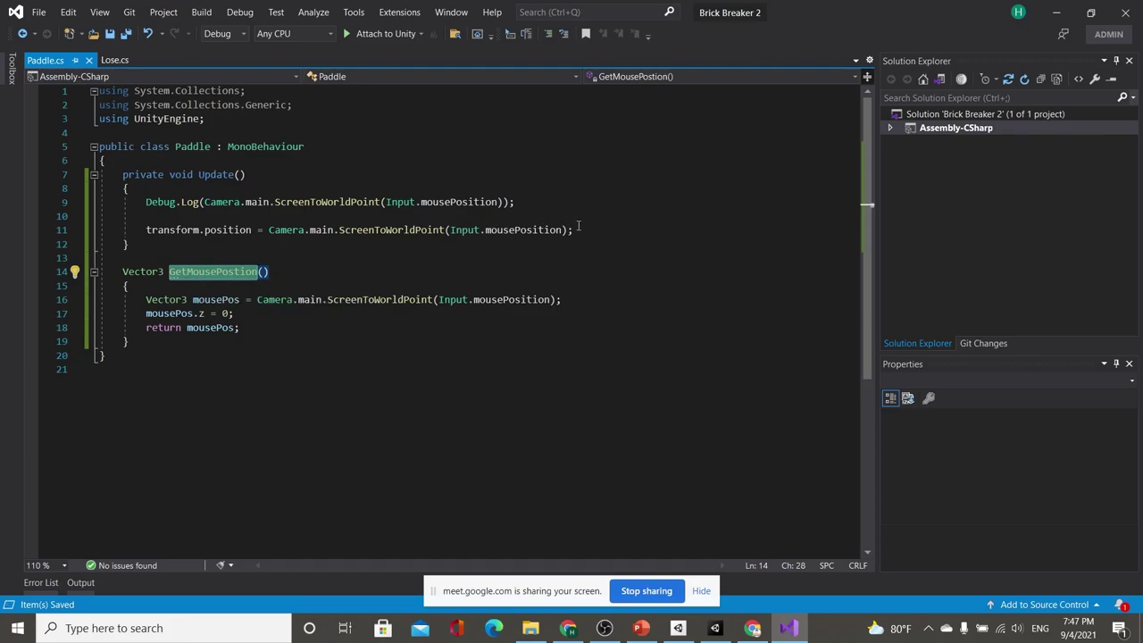
{"action": "left_click_drag", "start_coordinate": [570, 229], "coordinate": [264, 231]}
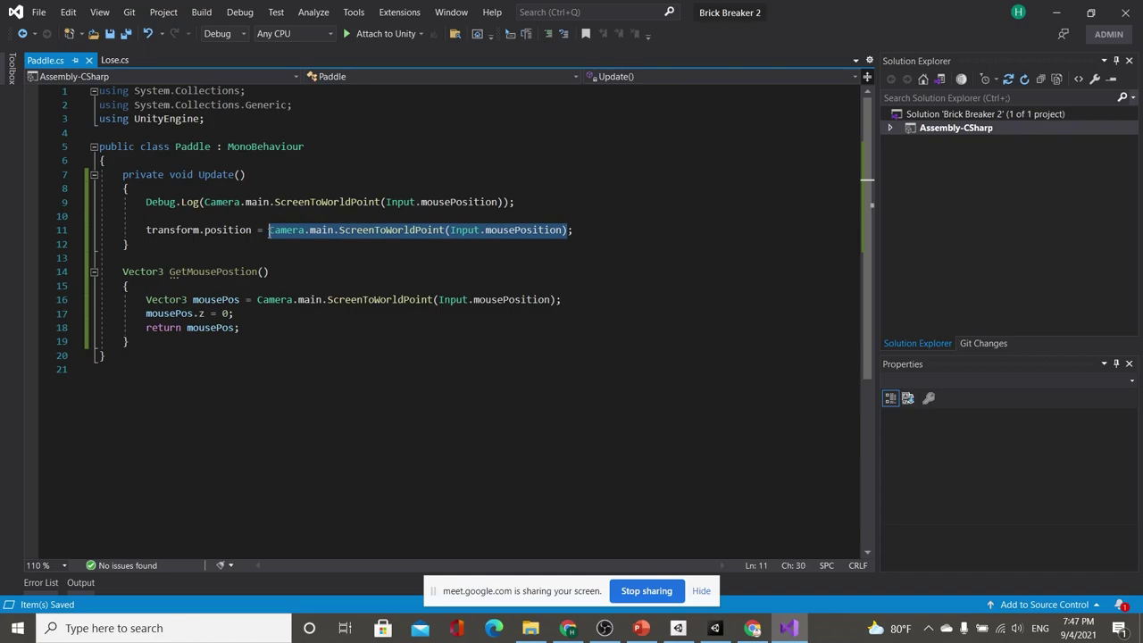
{"action": "type", "text": "GetMousePostion"}
{"action": "left_click_drag", "start_coordinate": [75, 218], "coordinate": [74, 204]}
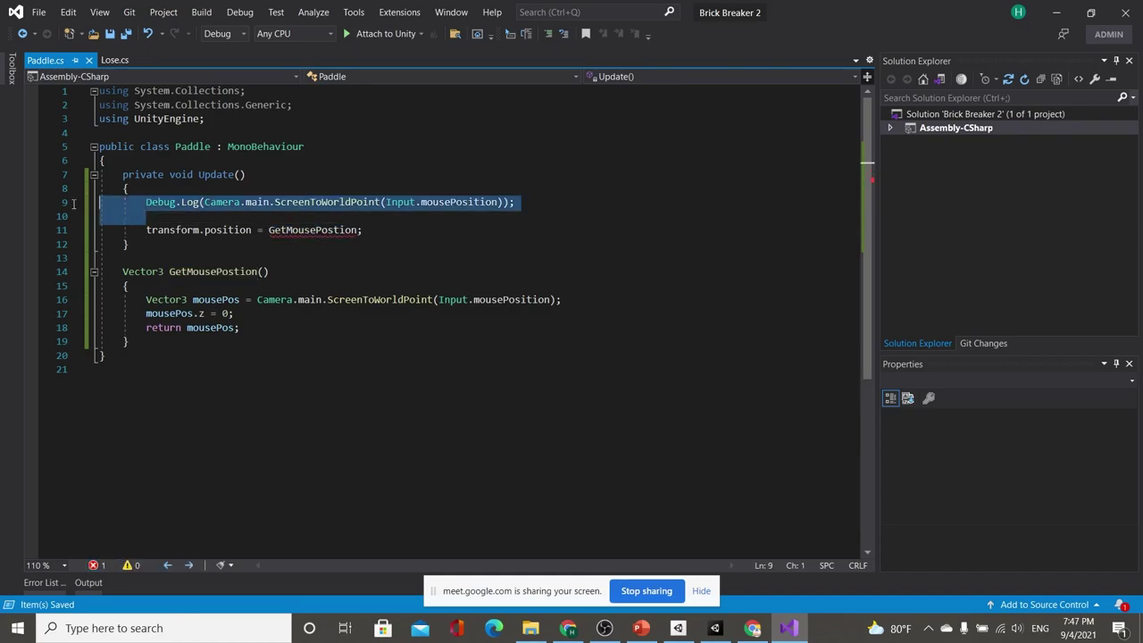
{"action": "key", "text": "BackSpace"}
{"action": "key", "text": "BackSpace"}
{"action": "left_click", "coordinate": [357, 202]}
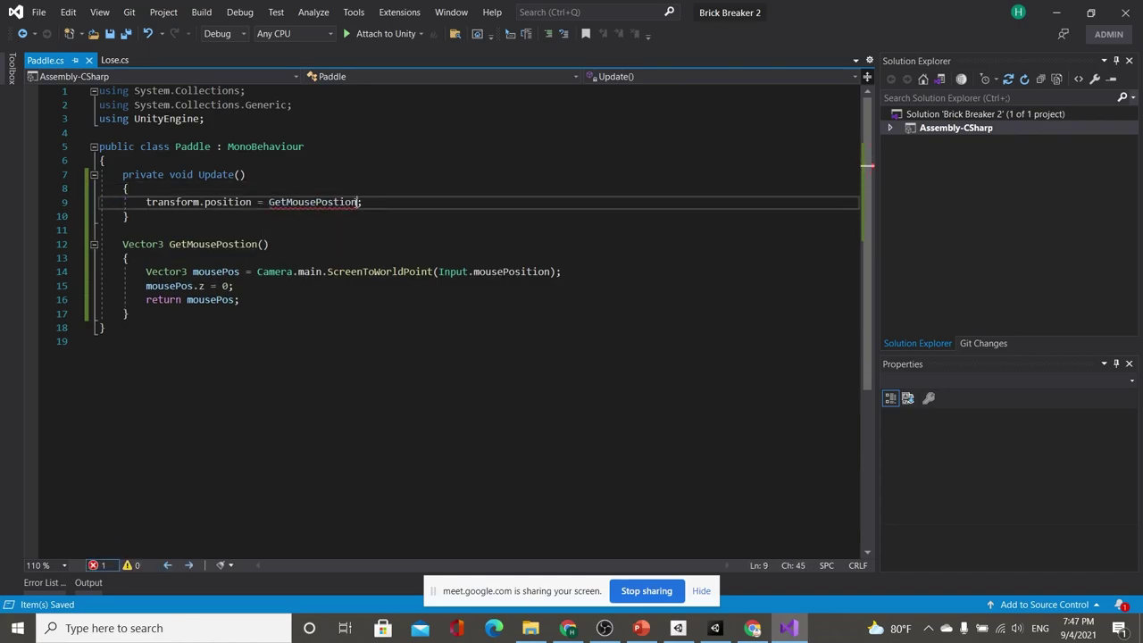
{"action": "type", "text": "()"}
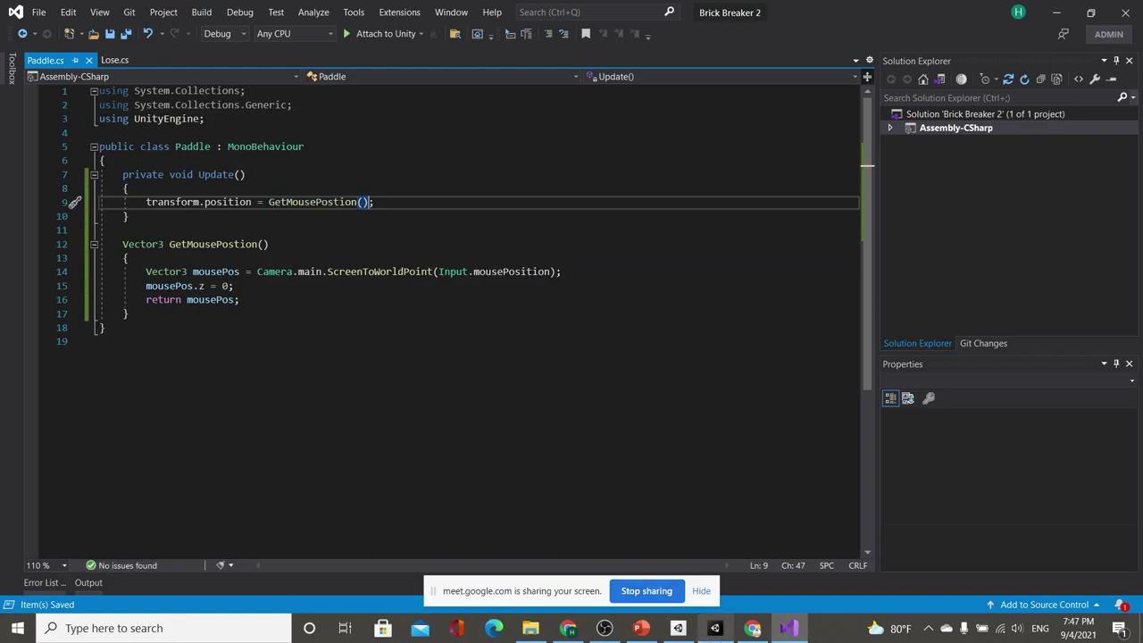
{"action": "left_click", "coordinate": [714, 628]}
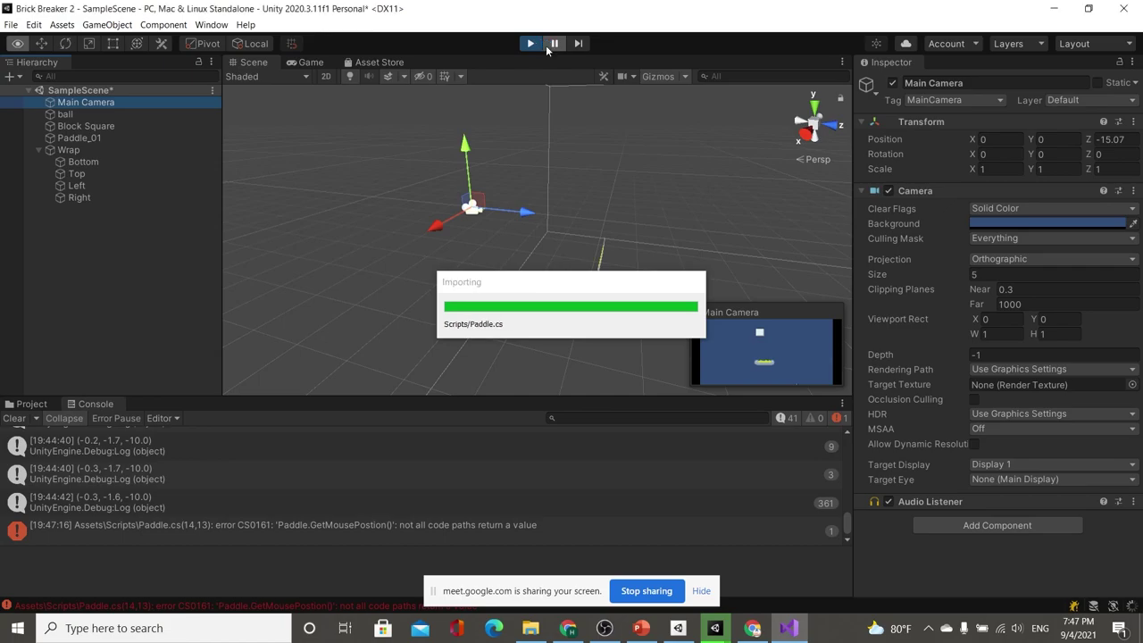
Run a brief Play-mode test of the paddle, then stop it
{"action": "left_click", "coordinate": [535, 43]}
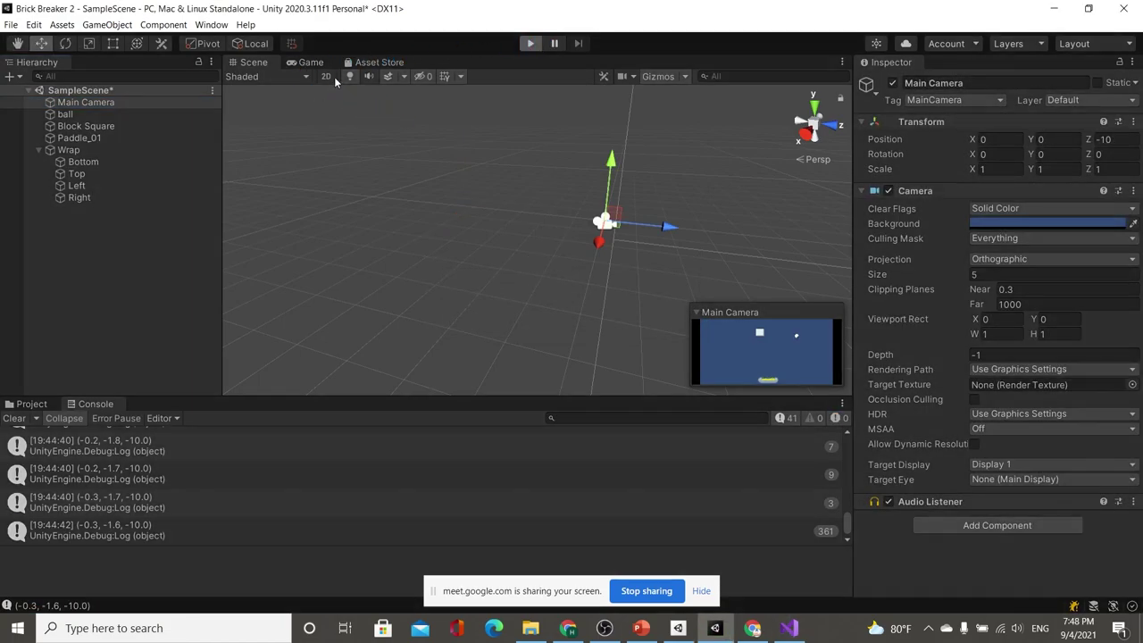
{"action": "key", "text": "ctrl+p"}
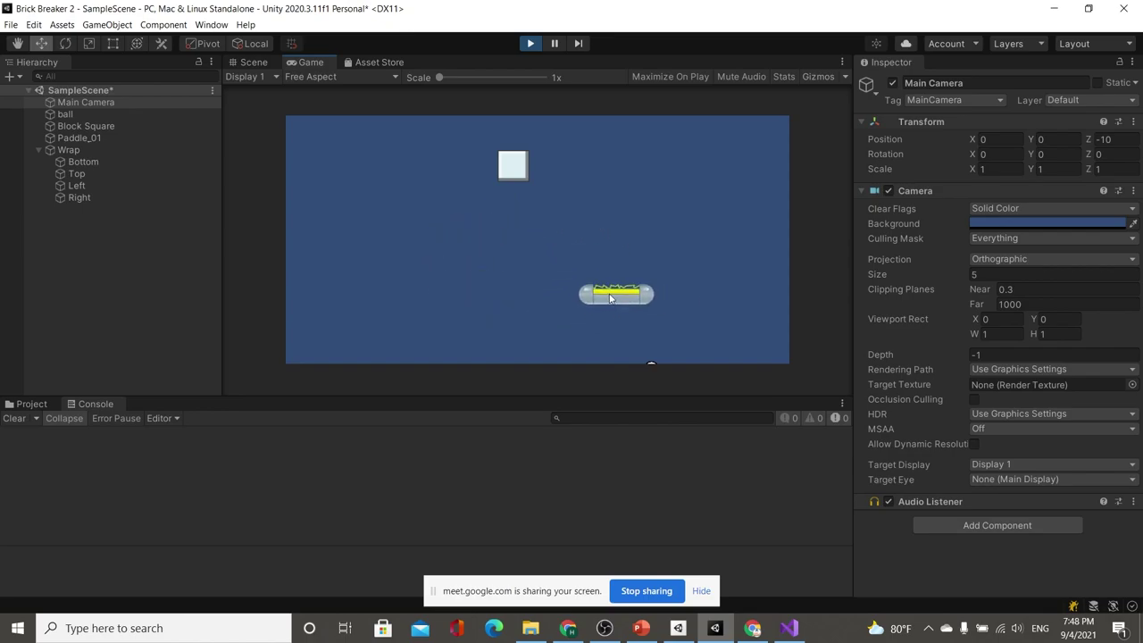
{"action": "left_click", "coordinate": [530, 44]}
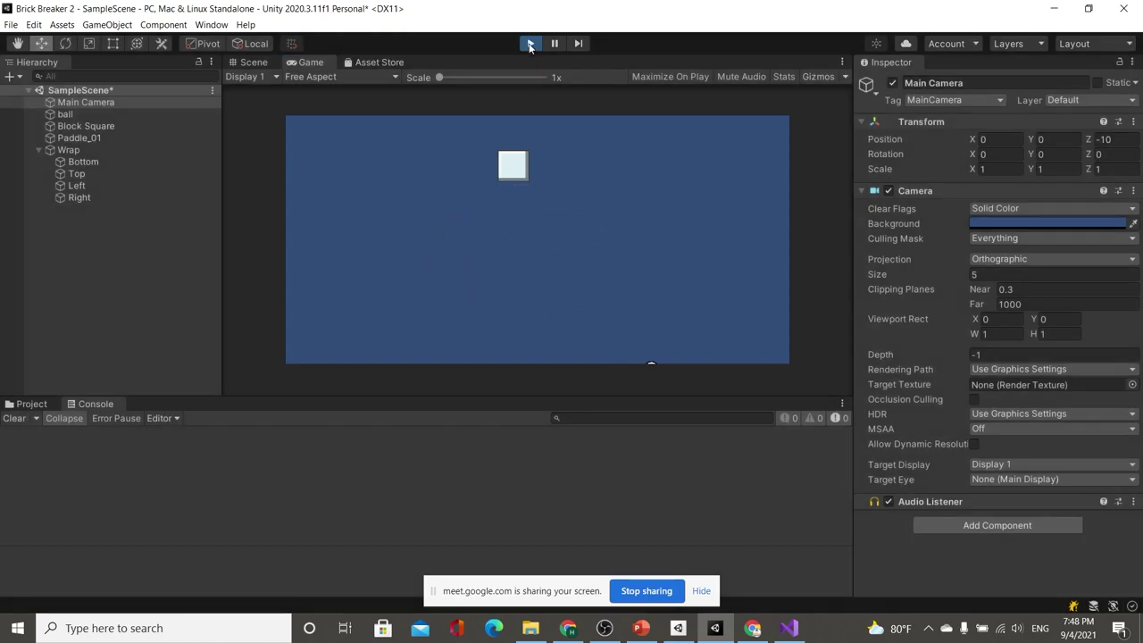
Return to the Scene view in 2D mode and zoom in on the play area
{"action": "left_click", "coordinate": [308, 62]}
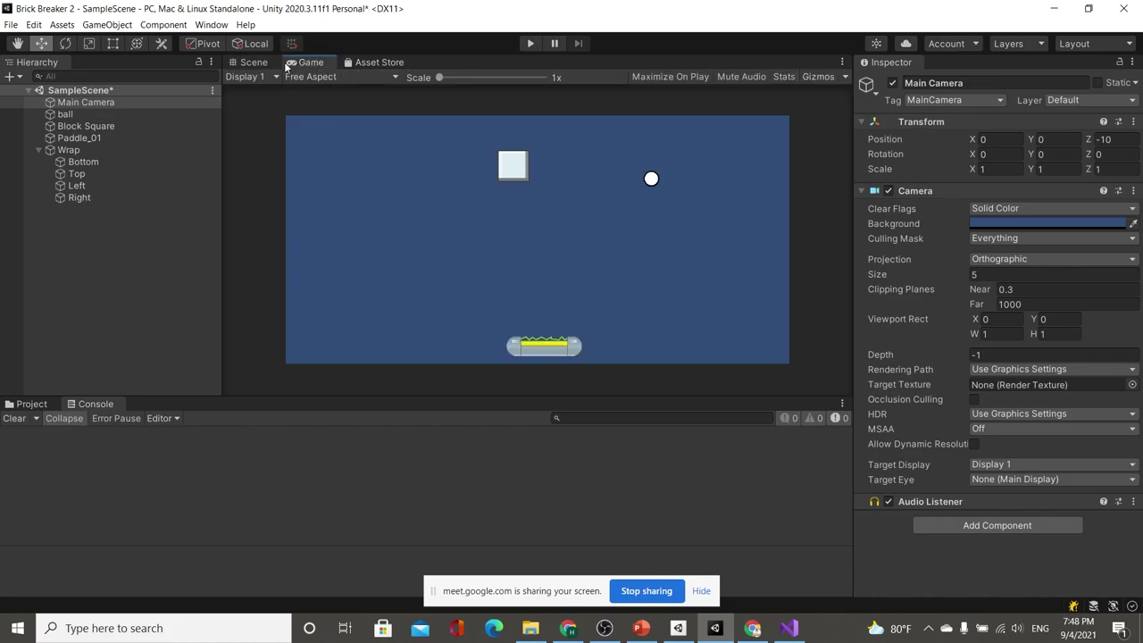
{"action": "left_click", "coordinate": [283, 65]}
{"action": "left_click", "coordinate": [312, 63]}
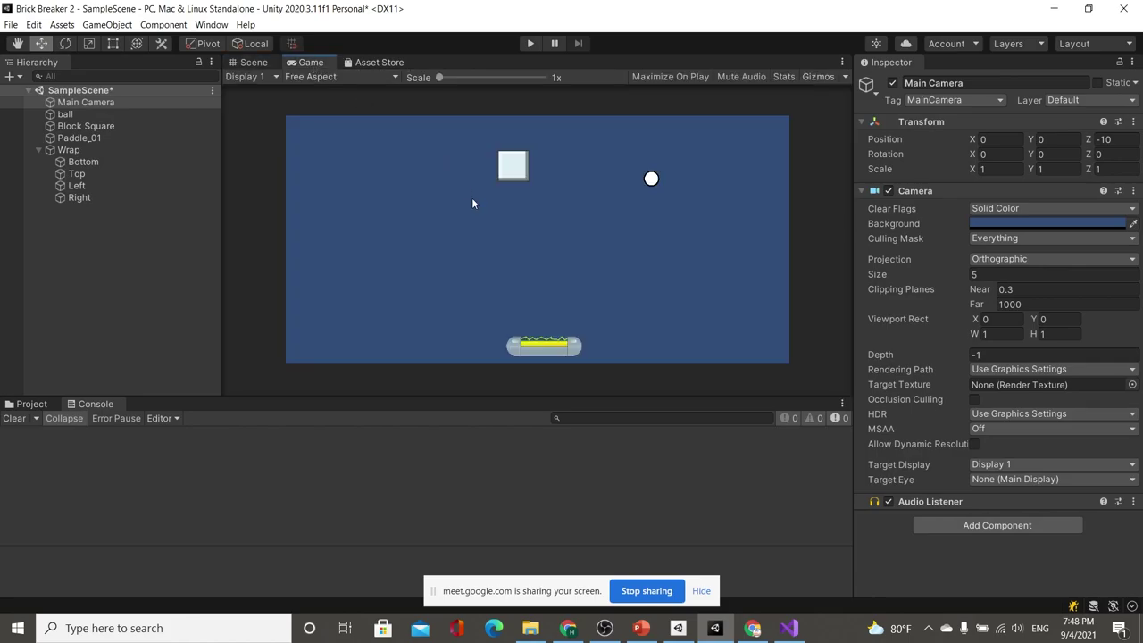
{"action": "left_click", "coordinate": [254, 62]}
{"action": "left_click", "coordinate": [326, 76]}
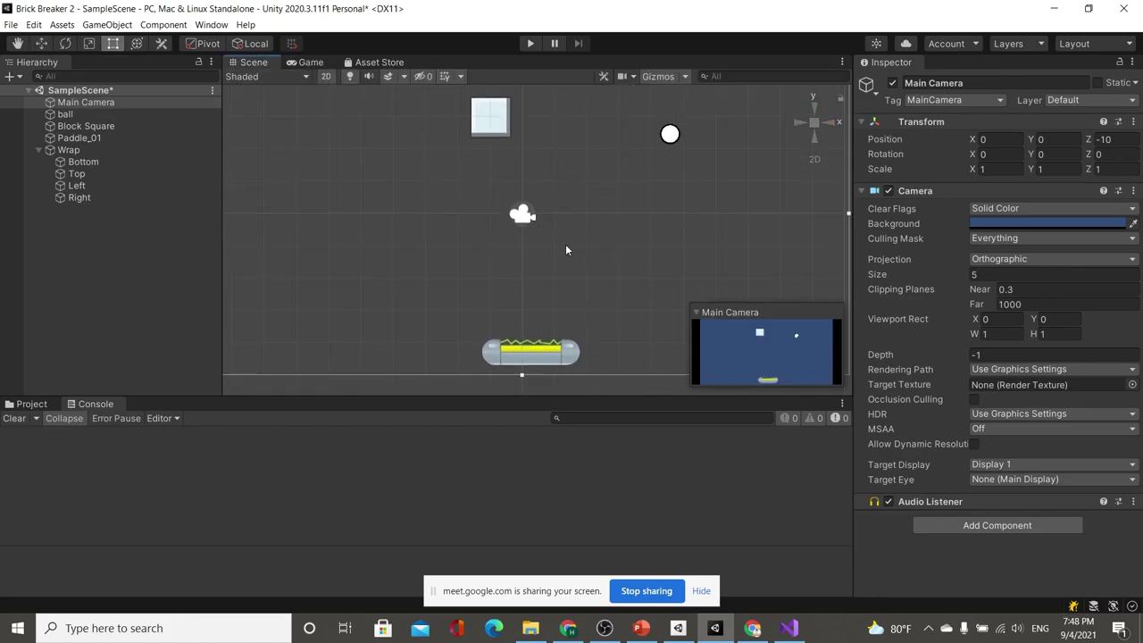
{"action": "scroll", "coordinate": [565, 244], "scroll_direction": "down", "scroll_amount": 2}
{"action": "key", "text": "t"}
Drag Paddle_01 along its X axis to 0.34, -4.4, then return to Paddle.cs
{"action": "left_click", "coordinate": [565, 328]}
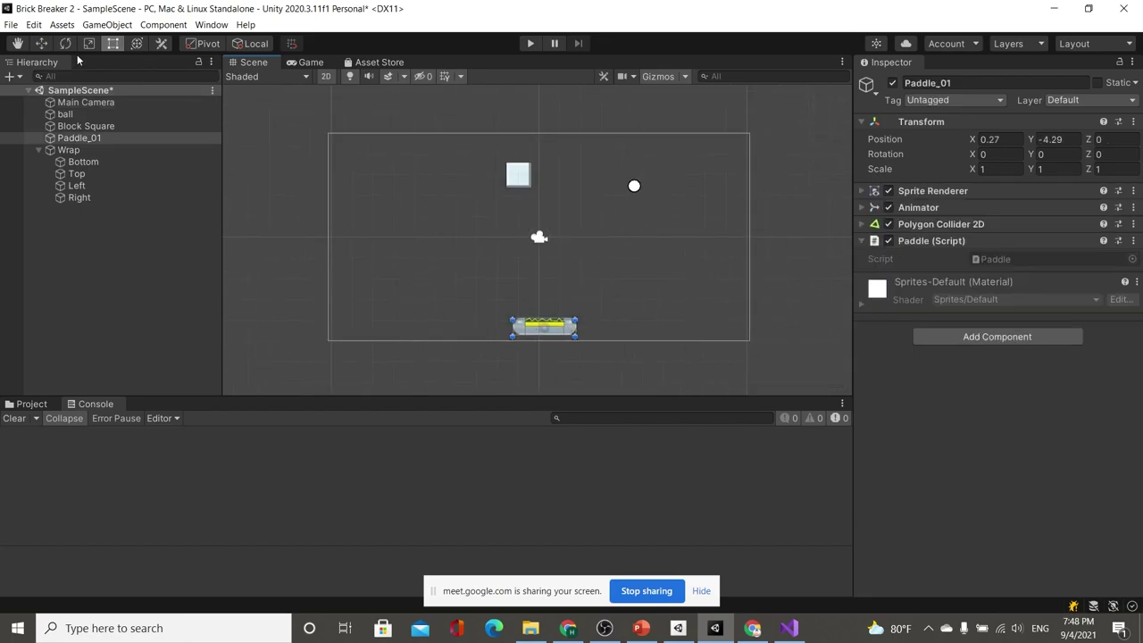
{"action": "left_click", "coordinate": [41, 43]}
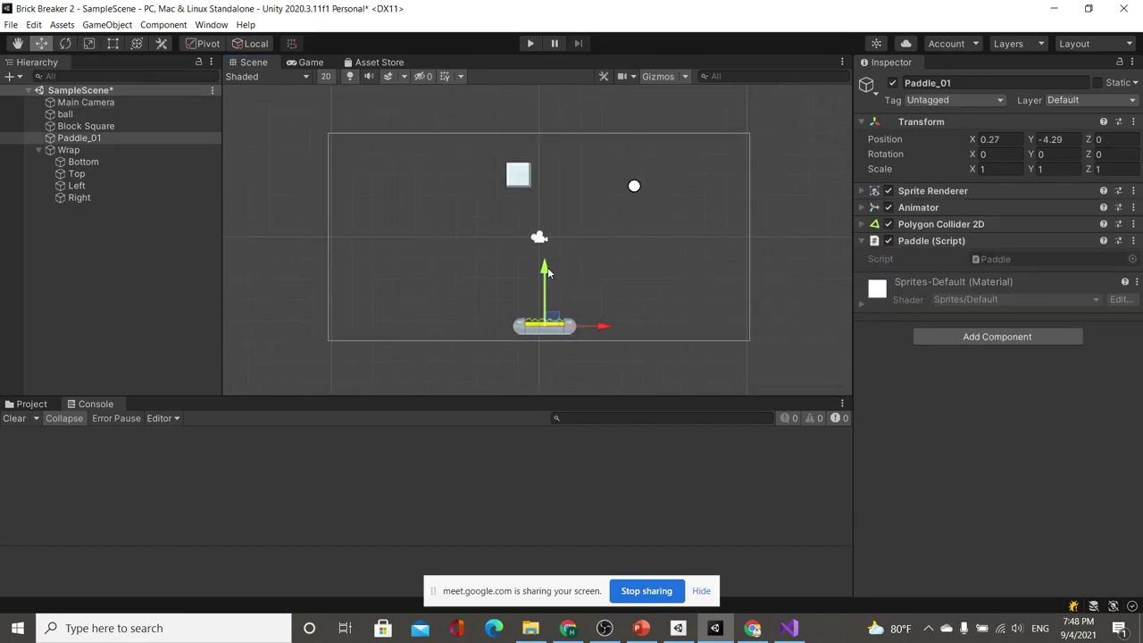
{"action": "left_click_drag", "start_coordinate": [554, 319], "coordinate": [613, 332]}
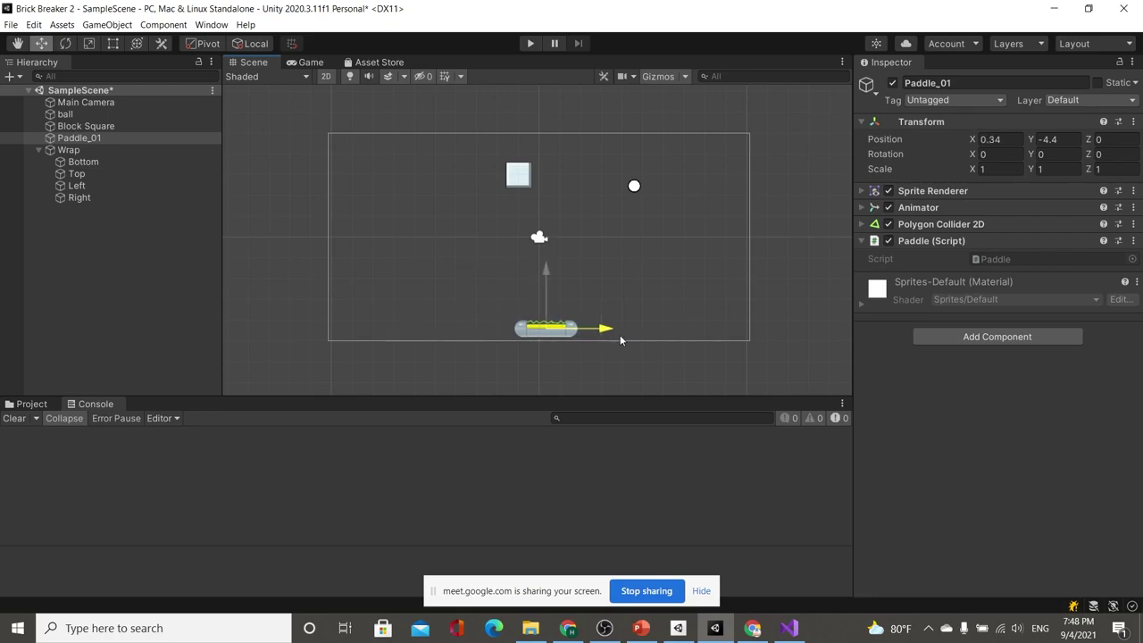
{"action": "key", "text": "alt+Tab"}
Find GetMousePostion in Paddle.cs, then move Paddle_01 up and left in the scene
{"action": "key", "text": "Down"}
{"action": "key", "text": "Down"}
{"action": "key", "text": "Down"}
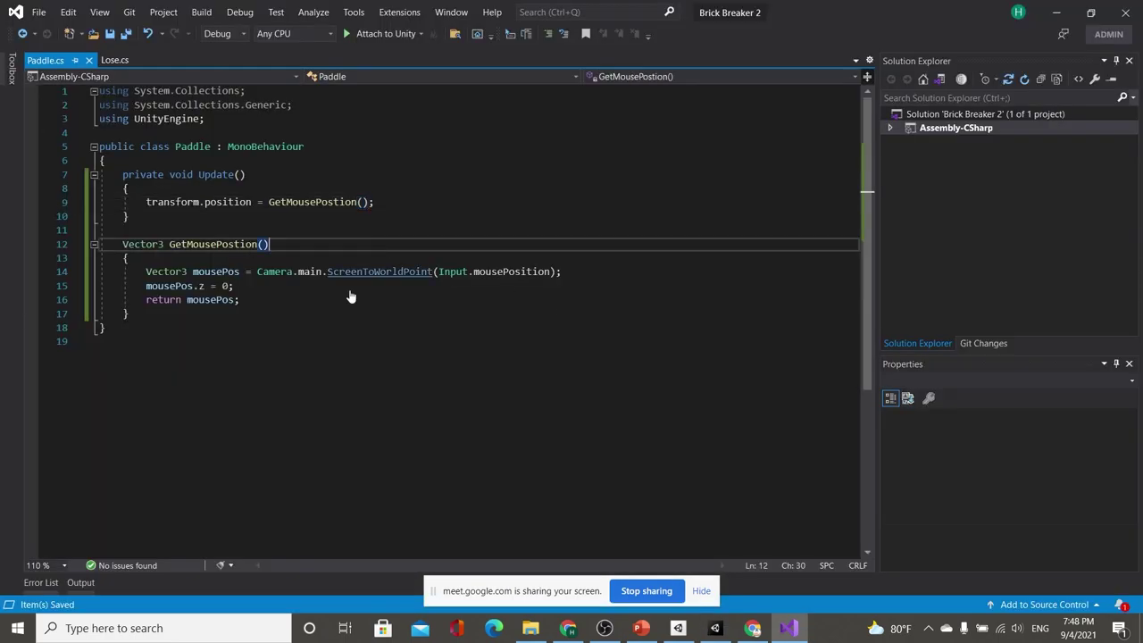
{"action": "left_click", "coordinate": [599, 272]}
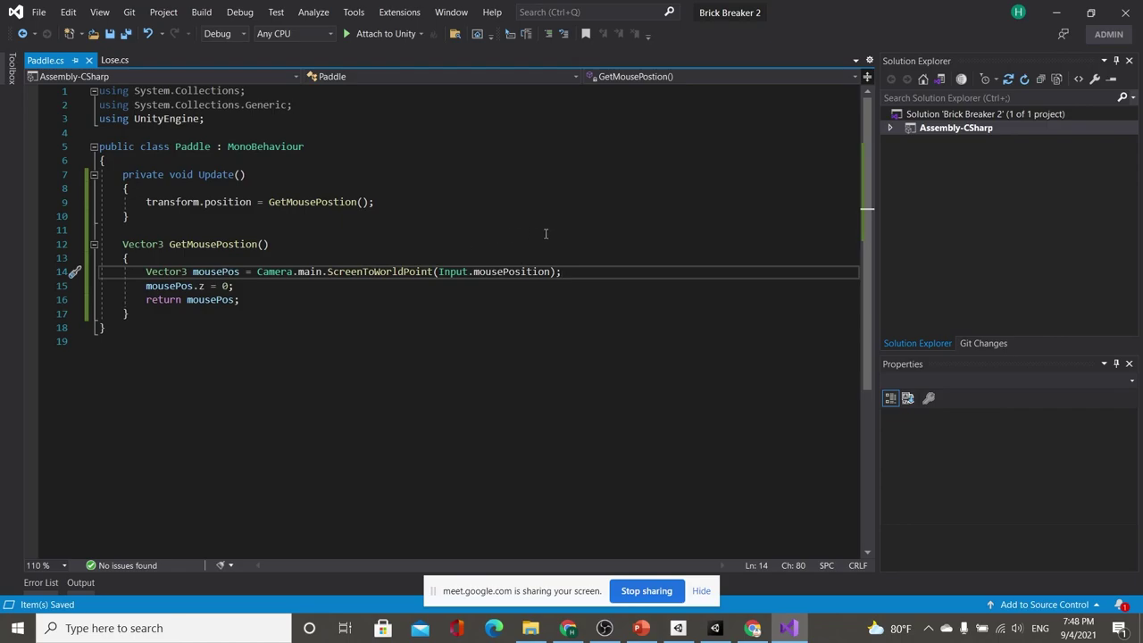
{"action": "key", "text": "alt+Tab"}
{"action": "mouse_move", "coordinate": [561, 281]}
{"action": "left_mouse_down"}
{"action": "mouse_move", "coordinate": [563, 243]}
{"action": "mouse_move", "coordinate": [564, 281]}
{"action": "left_mouse_up"}
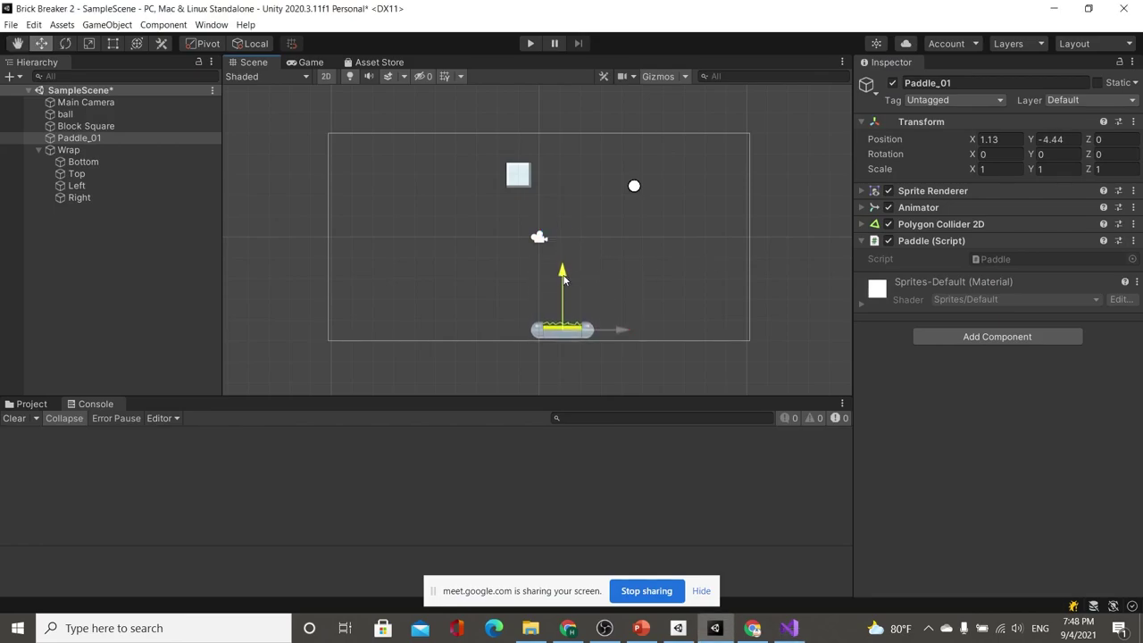
{"action": "mouse_move", "coordinate": [624, 337]}
{"action": "left_mouse_down"}
{"action": "mouse_move", "coordinate": [466, 337]}
{"action": "mouse_move", "coordinate": [684, 338]}
{"action": "mouse_move", "coordinate": [566, 338]}
{"action": "left_mouse_up"}
{"action": "key", "text": "alt+Tab"}
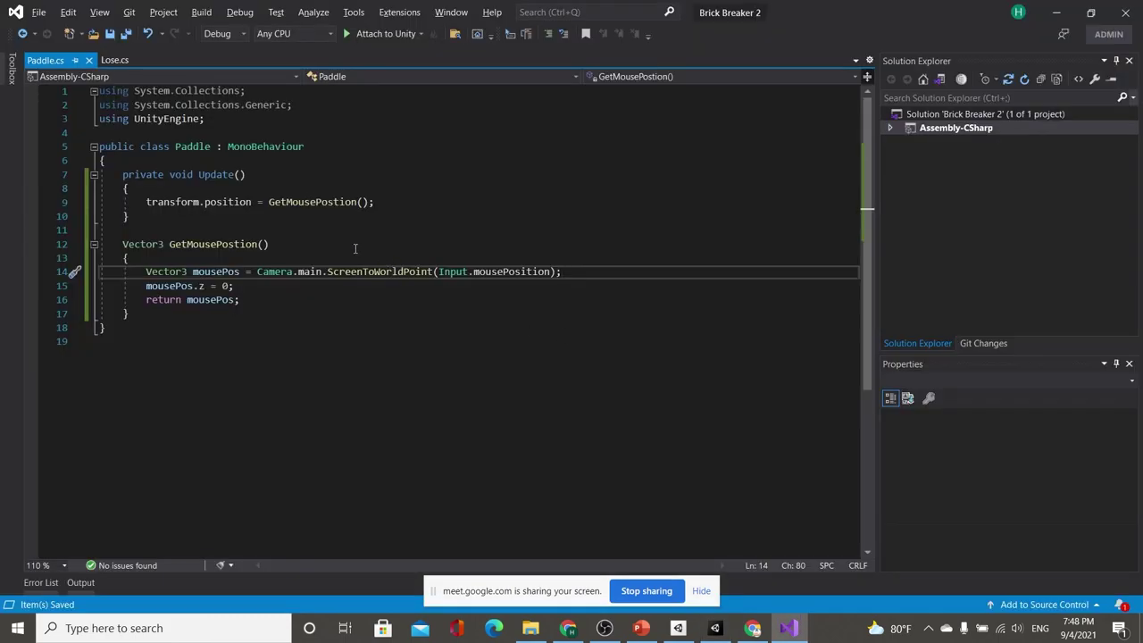
Add 'mousePos.y = transform.position.y;' below line 14 in GetMousePostion and save Paddle.cs
{"action": "left_click", "coordinate": [287, 212]}
{"action": "left_click_drag", "start_coordinate": [365, 201], "coordinate": [286, 202]}
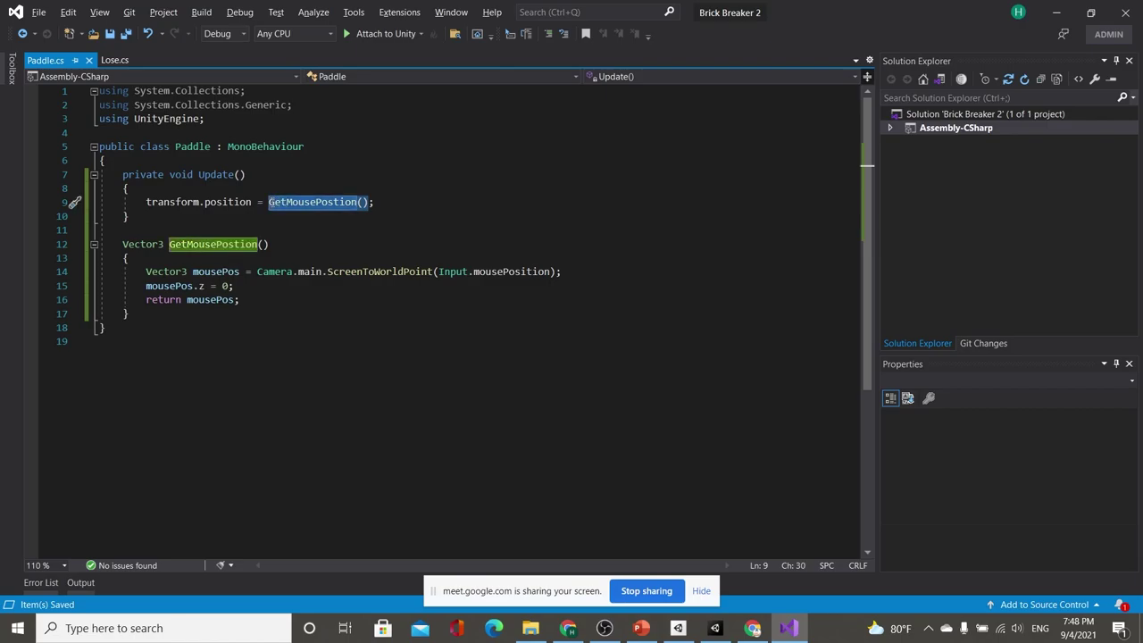
{"action": "left_click", "coordinate": [577, 275]}
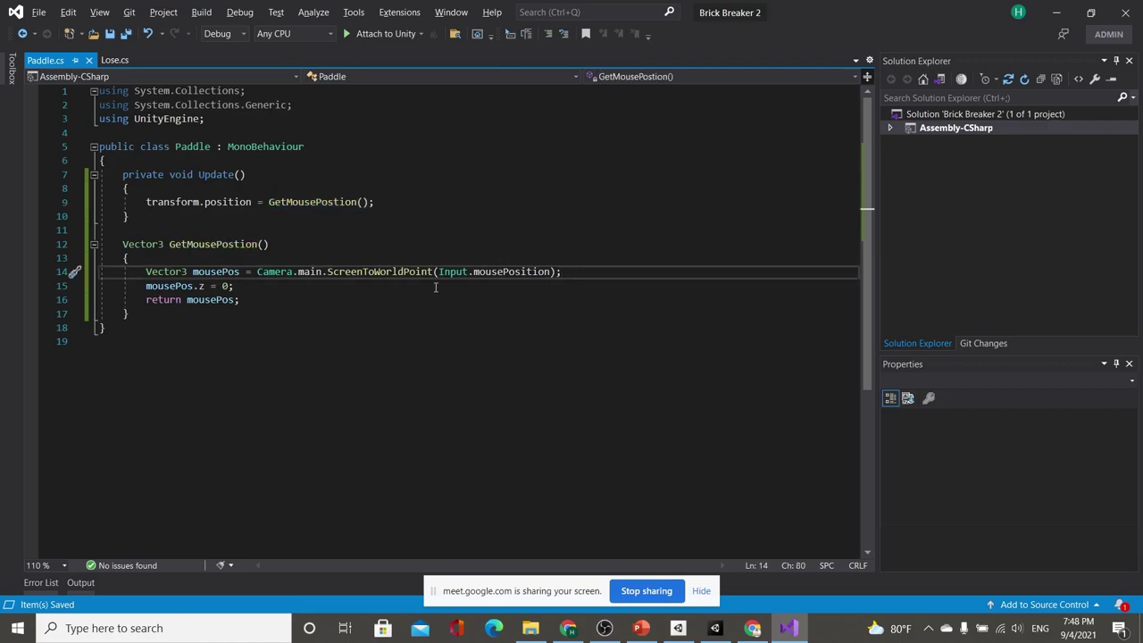
{"action": "key", "text": "Return"}
{"action": "type", "text": "mo"}
{"action": "key", "text": "Tab"}
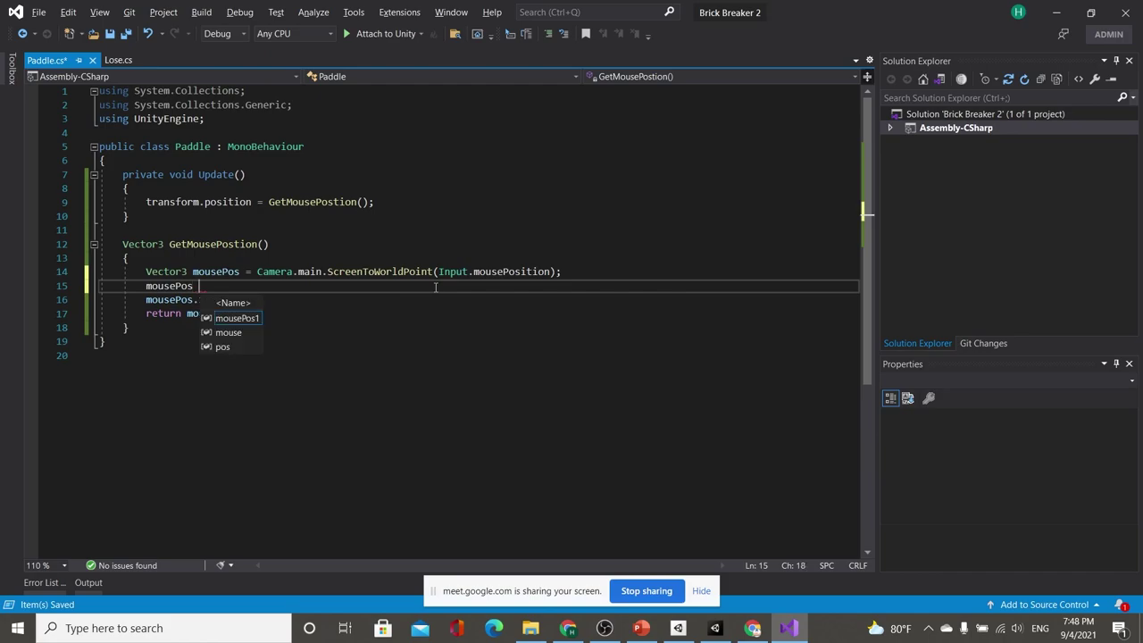
{"action": "key", "text": "BackSpace"}
{"action": "type", "text": ".y = tran"}
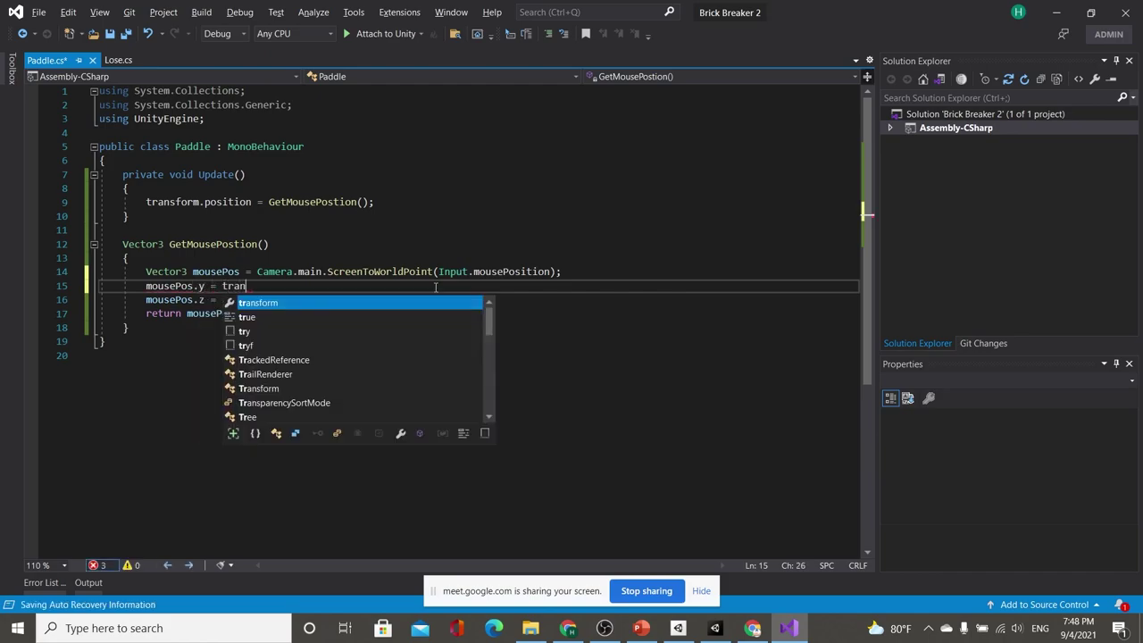
{"action": "type", "text": "sform.position."}
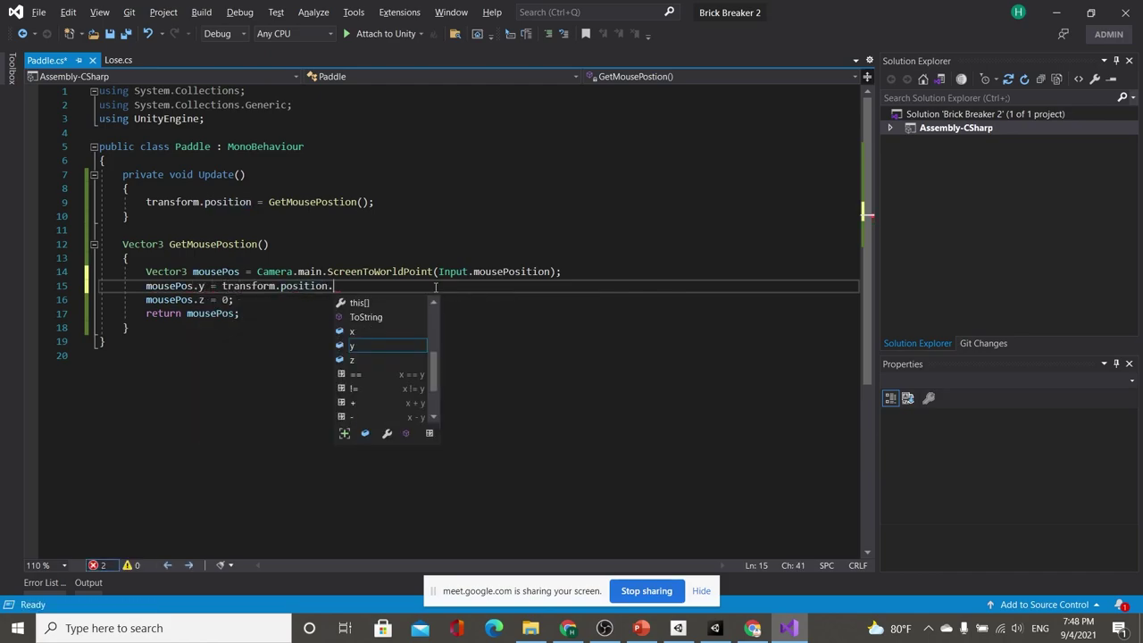
{"action": "type", "text": "y;"}
{"action": "key", "text": "ctrl+s"}
{"action": "key", "text": "alt+Tab"}
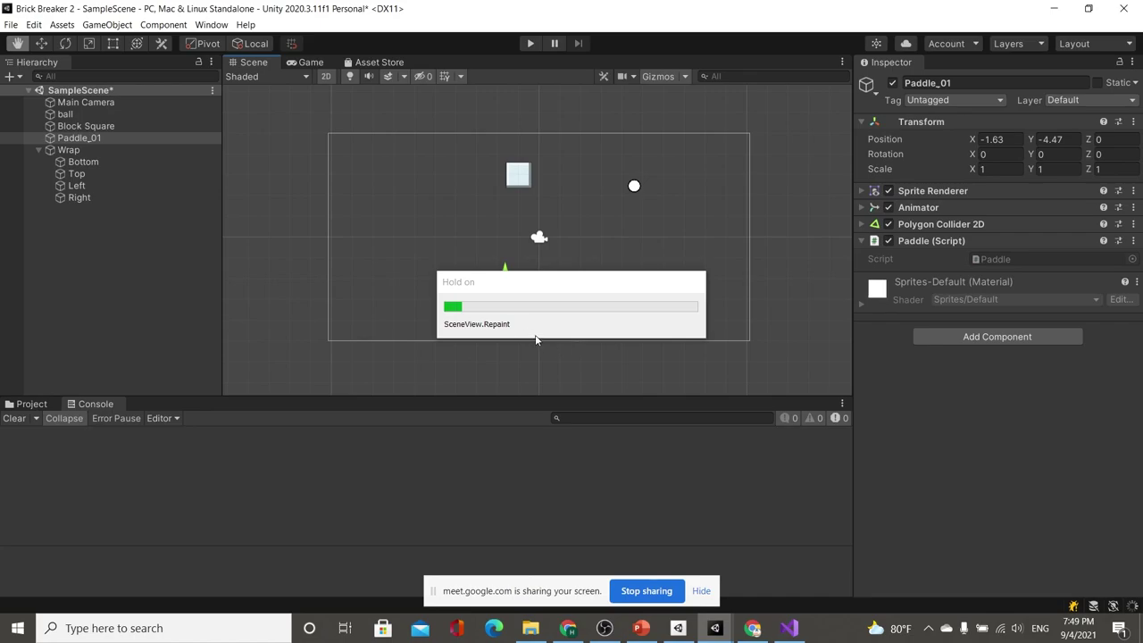
Play-test to confirm the paddle stays at Y -4.47 while following the mouse, then stop
{"action": "left_click", "coordinate": [532, 42]}
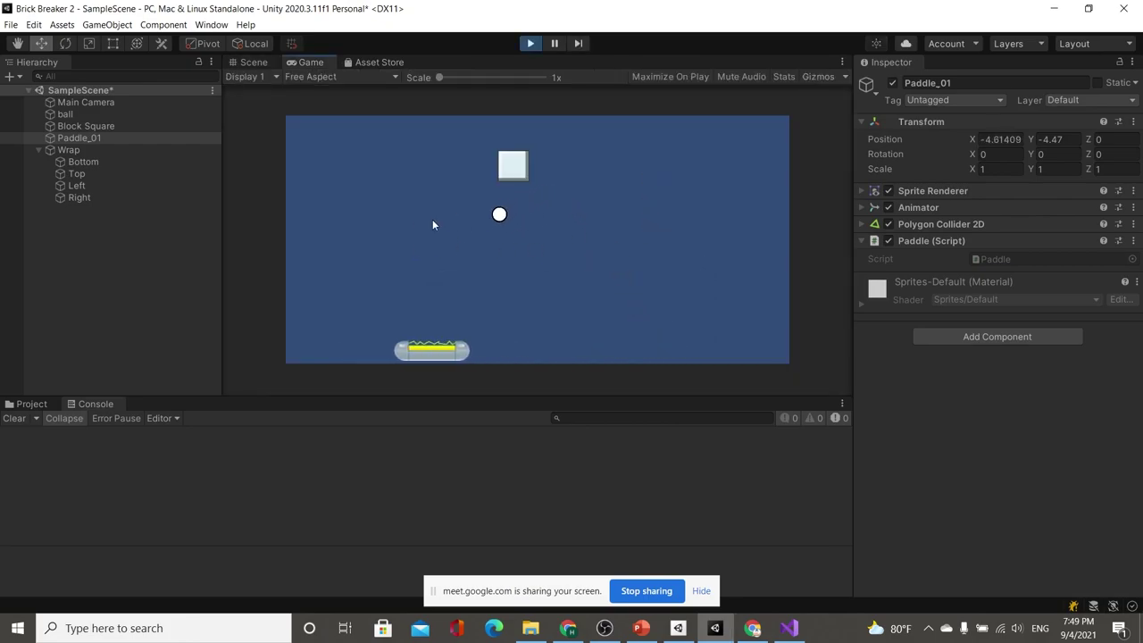
{"action": "left_click", "coordinate": [529, 45]}
{"action": "key", "text": "alt+Tab"}
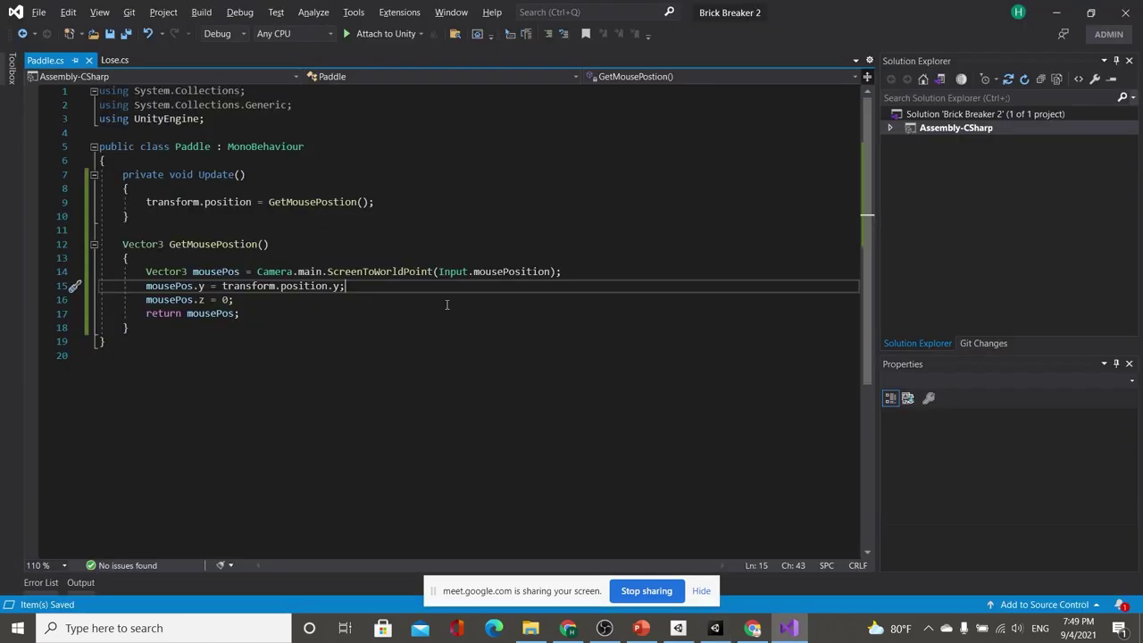
{"action": "key", "text": "alt+Tab"}
{"action": "key", "text": "alt+Tab"}
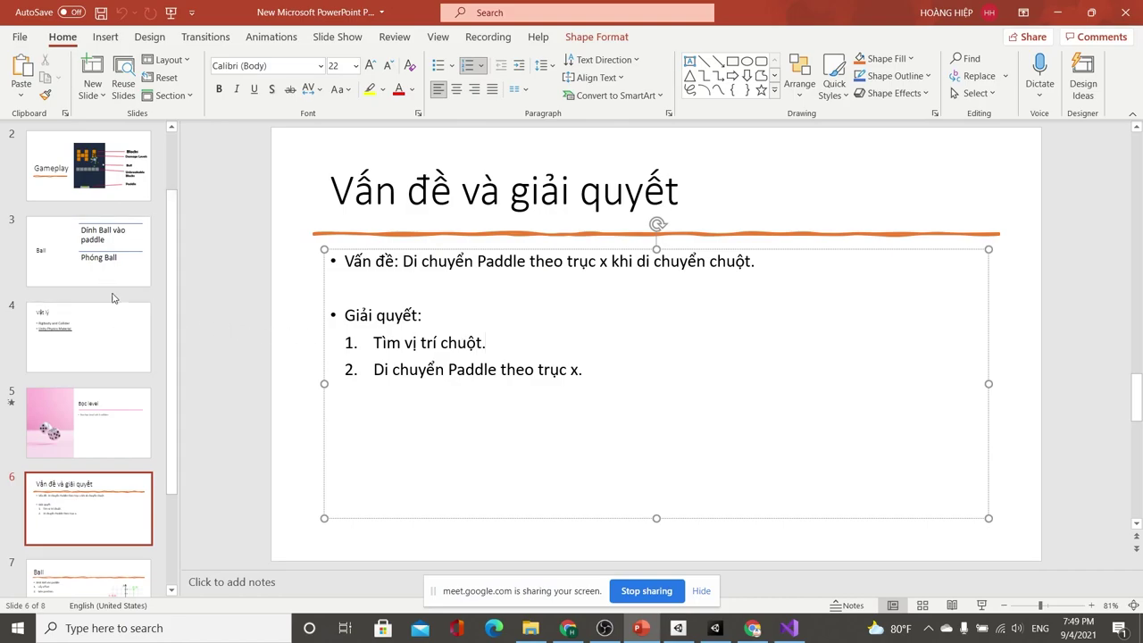
Look over the Ball slide (7) and the Block slide (8) on OnCollisionEnter2D
{"action": "scroll", "coordinate": [127, 296], "scroll_direction": "down", "scroll_amount": 1}
{"action": "scroll", "coordinate": [126, 296], "scroll_direction": "down", "scroll_amount": 1}
{"action": "left_click", "coordinate": [130, 471]}
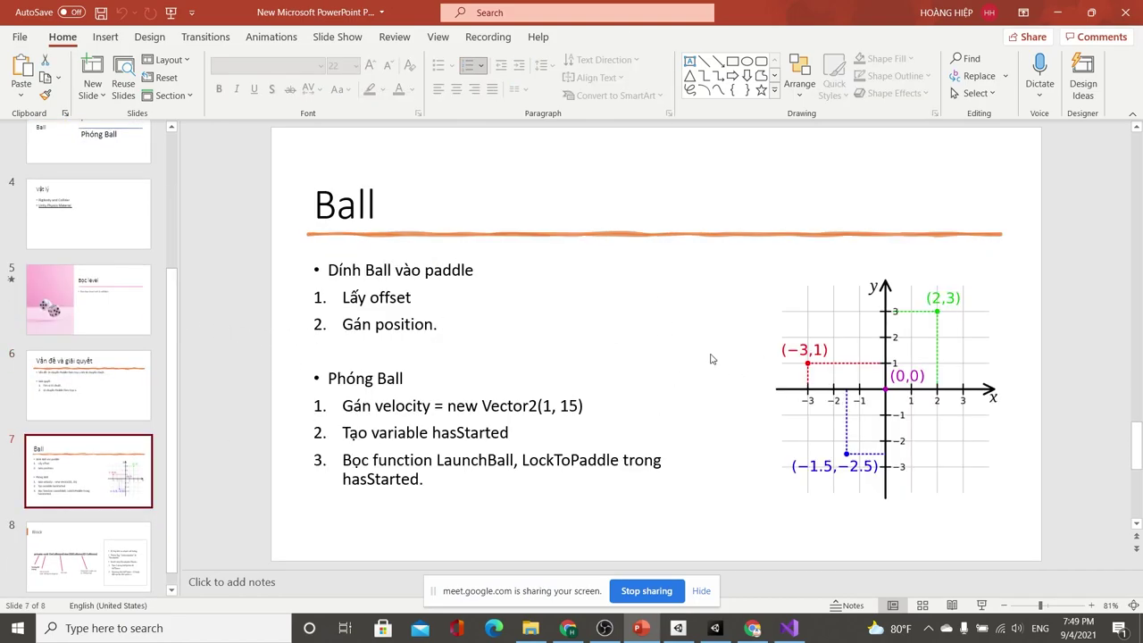
{"action": "key", "text": "alt+Tab"}
{"action": "key", "text": "alt+Tab"}
{"action": "scroll", "coordinate": [615, 365], "scroll_direction": "down", "scroll_amount": 1}
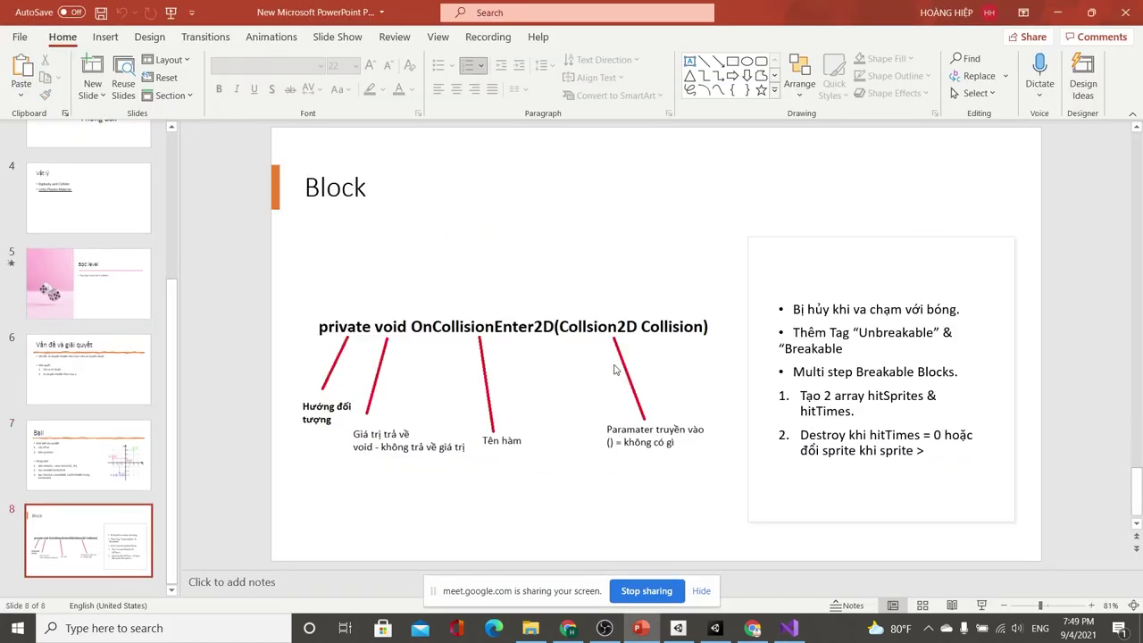
{"action": "key", "text": "alt+Tab"}
{"action": "key", "text": "alt+Tab"}
{"action": "key", "text": "alt+Tab"}
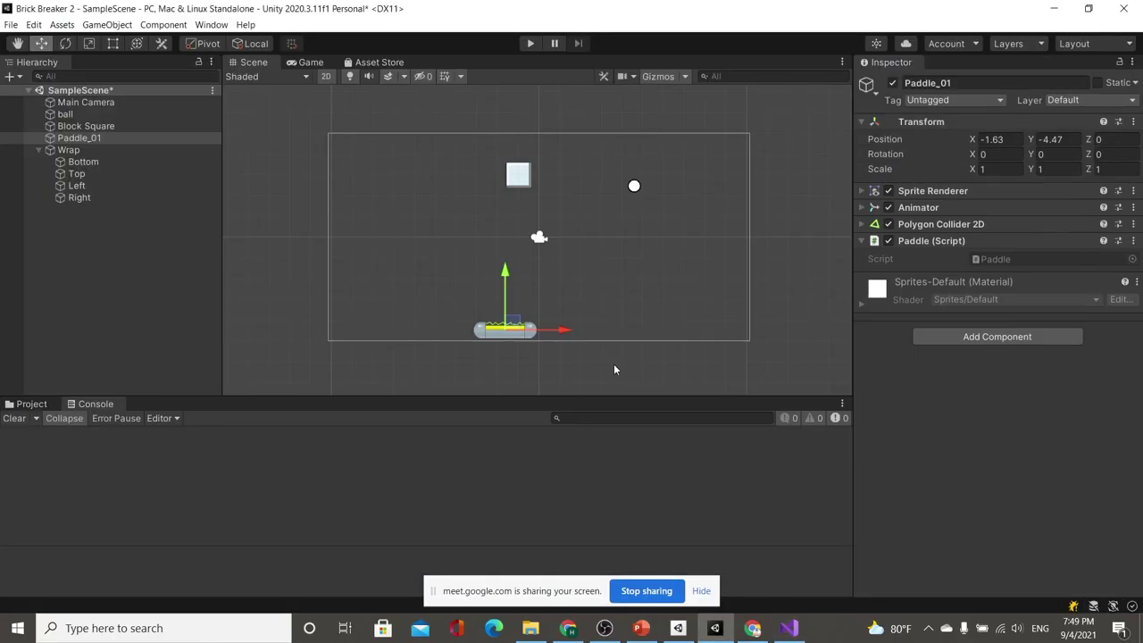
Slide Paddle_01 right to 4.18, -4.47 and set the ball on top at 4.2, -3.75
{"action": "left_click_drag", "start_coordinate": [556, 330], "coordinate": [675, 339]}
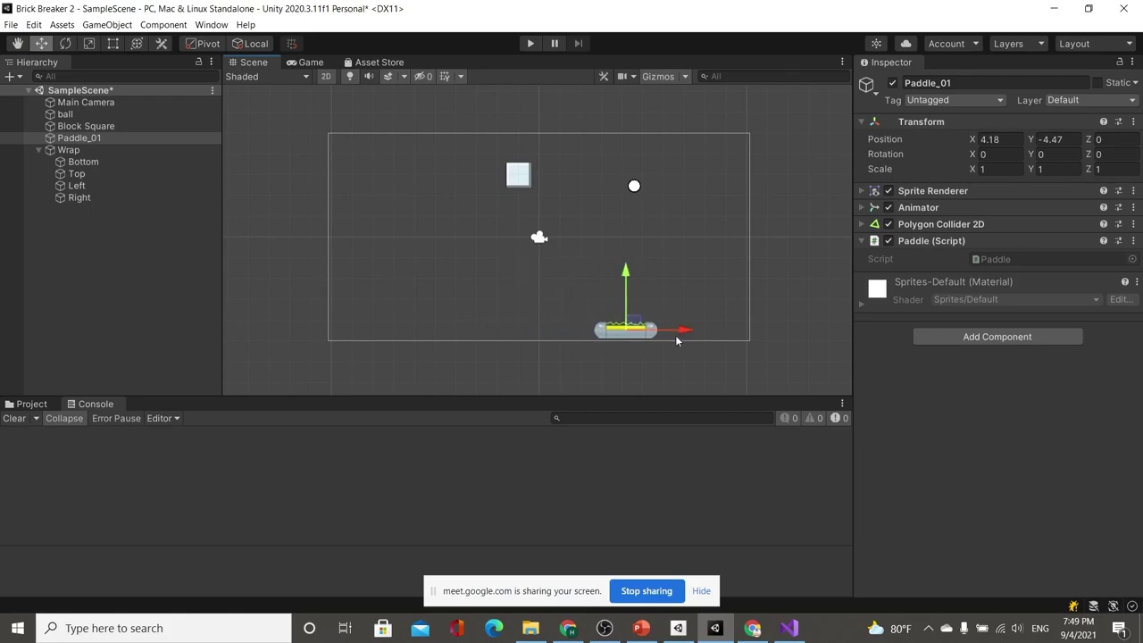
{"action": "key", "text": "alt+Tab"}
{"action": "key", "text": "alt+Tab"}
{"action": "key", "text": "alt+Tab"}
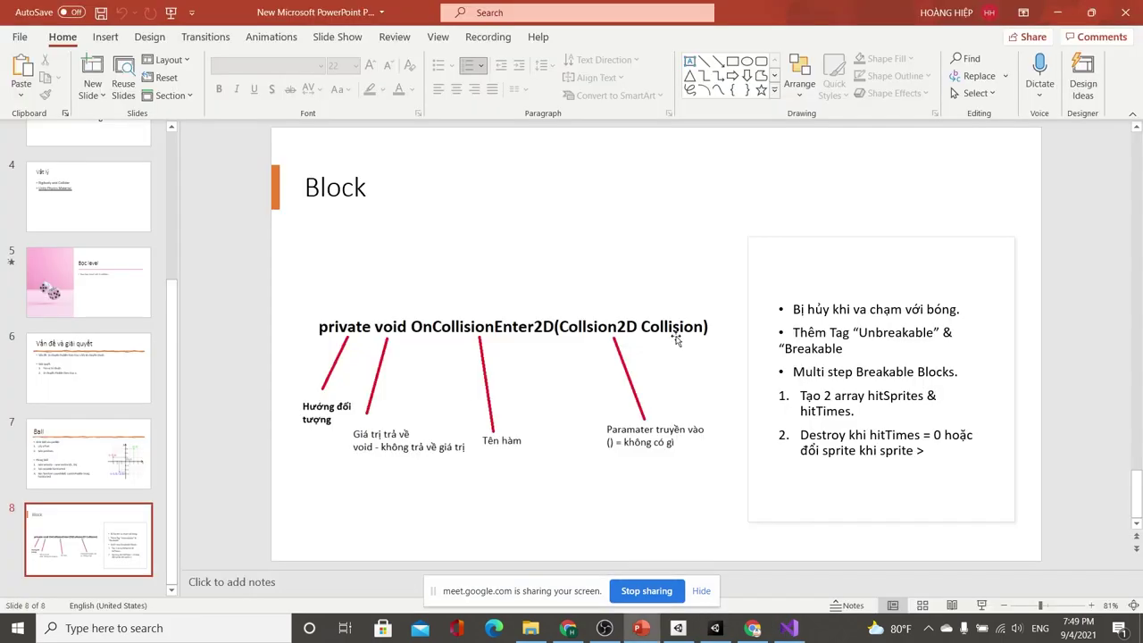
{"action": "key", "text": "alt+Tab"}
{"action": "key", "text": "alt+Tab"}
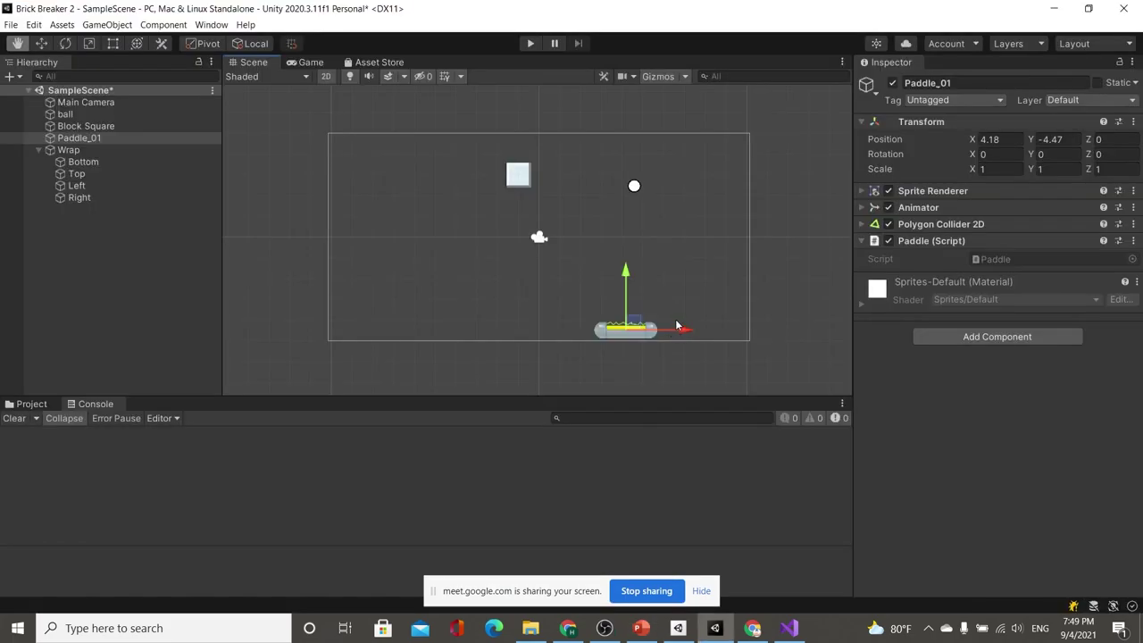
{"action": "left_click", "coordinate": [634, 185]}
{"action": "mouse_move", "coordinate": [639, 177]}
{"action": "left_mouse_down"}
{"action": "mouse_move", "coordinate": [708, 286]}
{"action": "mouse_move", "coordinate": [634, 310]}
{"action": "left_mouse_up"}
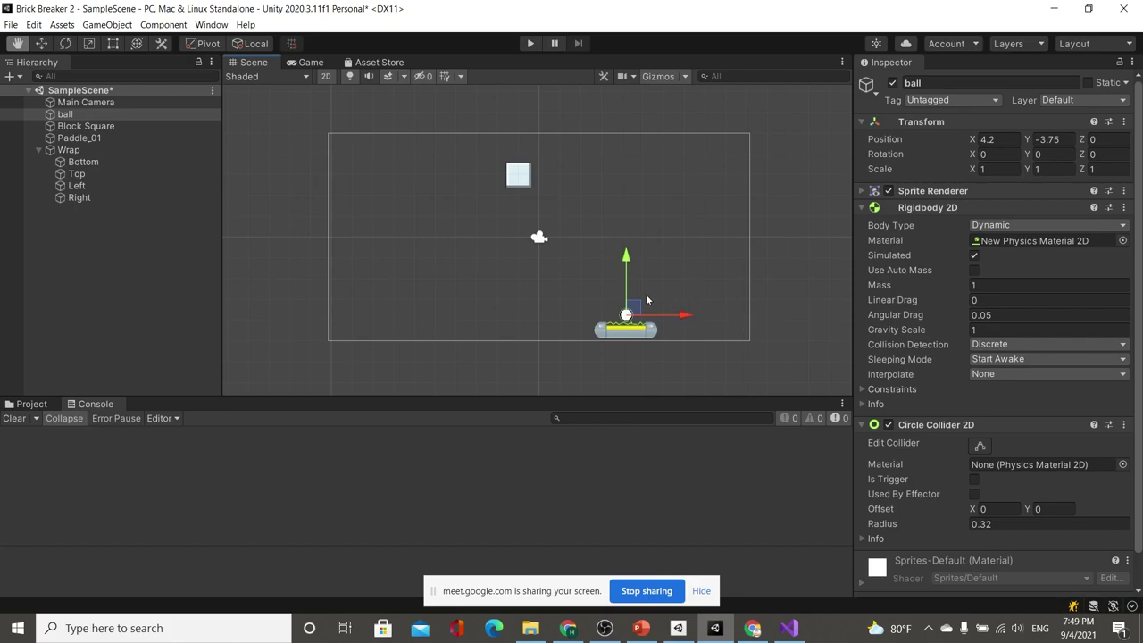
Set the ball's Rigidbody 2D Gravity Scale to 0 and rest the ball back on the paddle
{"action": "mouse_move", "coordinate": [632, 312]}
{"action": "left_mouse_down"}
{"action": "mouse_move", "coordinate": [628, 259]}
{"action": "mouse_move", "coordinate": [632, 313]}
{"action": "left_mouse_up"}
{"action": "left_click_drag", "start_coordinate": [631, 301], "coordinate": [628, 259]}
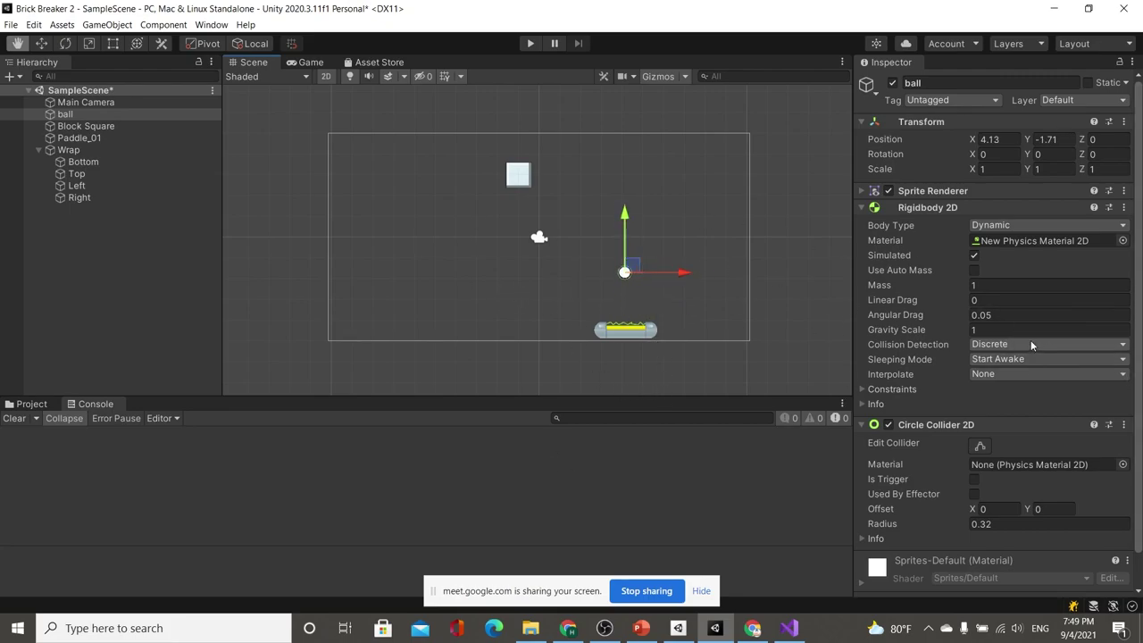
{"action": "left_click", "coordinate": [1013, 330]}
{"action": "type", "text": "0"}
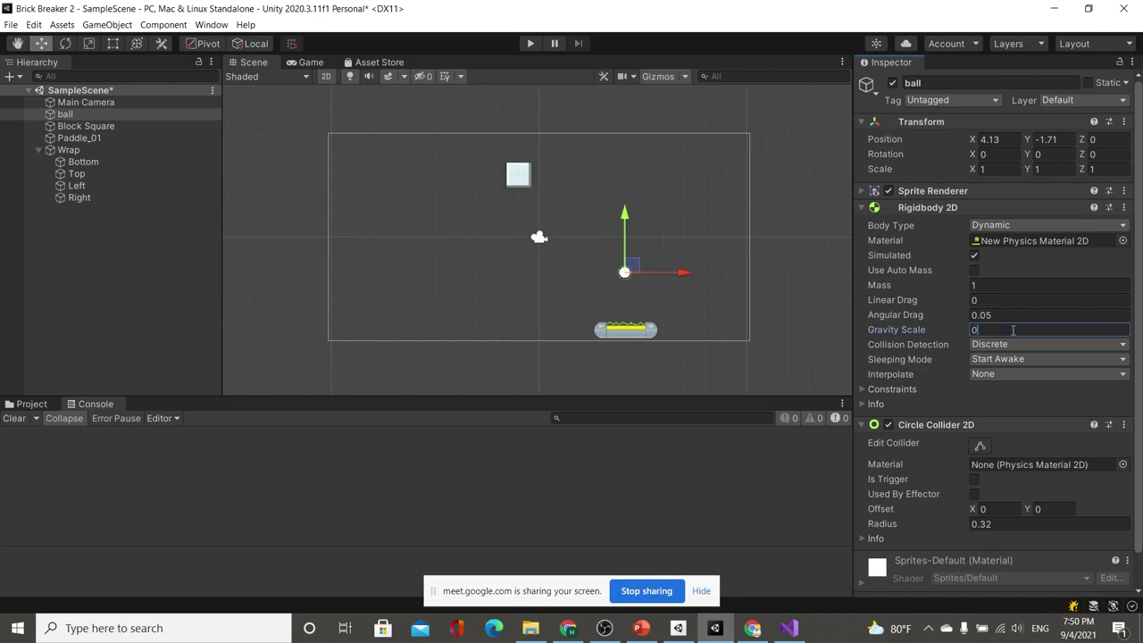
{"action": "mouse_move", "coordinate": [627, 266]}
{"action": "left_mouse_down"}
{"action": "mouse_move", "coordinate": [629, 310]}
{"action": "mouse_move", "coordinate": [648, 337]}
{"action": "left_mouse_up"}
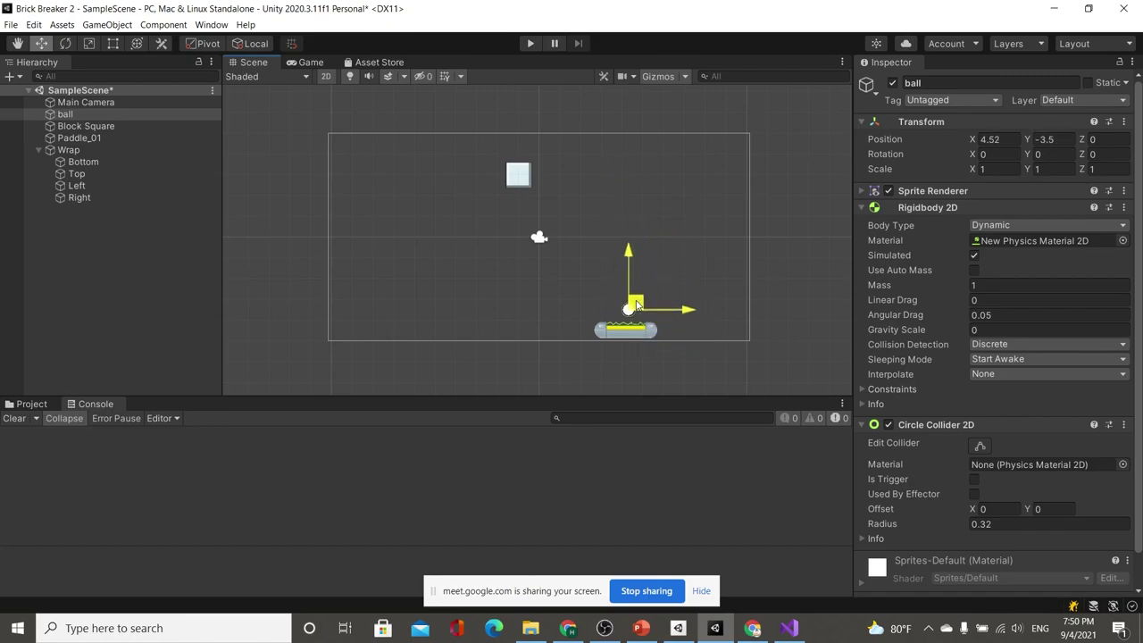
{"action": "left_click_drag", "start_coordinate": [648, 337], "coordinate": [626, 319]}
{"action": "left_click", "coordinate": [170, 244]}
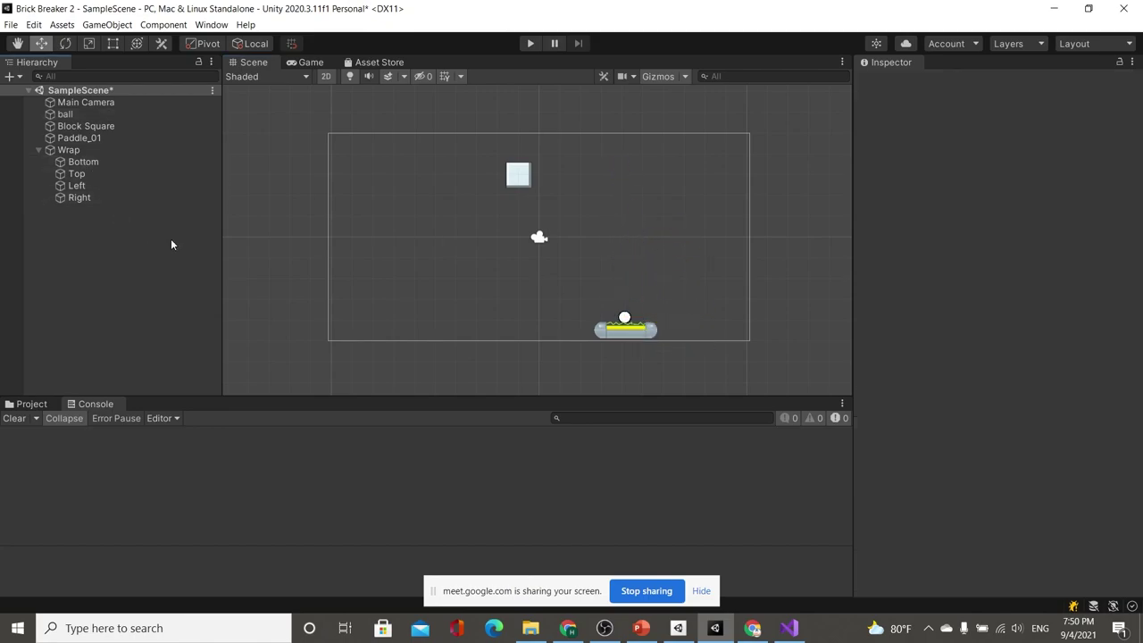
{"action": "key", "text": "alt+Tab"}
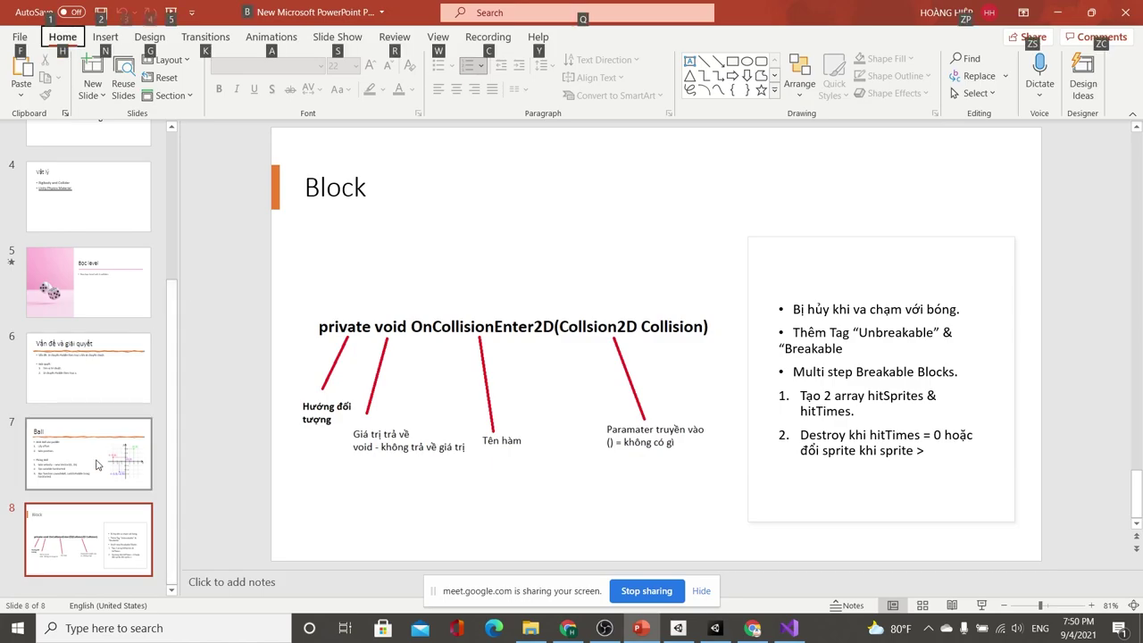
Review the Ball slide's bullet 'Dính Ball vào paddle' on sticking the ball to the paddle
{"action": "scroll", "coordinate": [89, 402], "scroll_direction": "up", "scroll_amount": 5}
{"action": "scroll", "coordinate": [89, 402], "scroll_direction": "down", "scroll_amount": 5}
{"action": "left_click", "coordinate": [93, 447]}
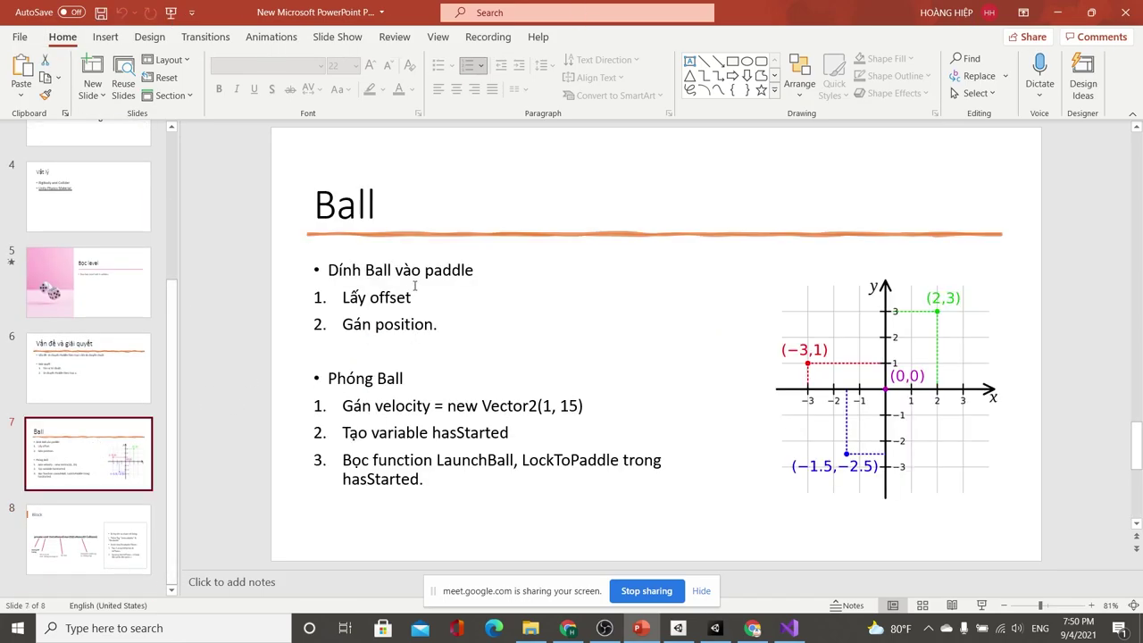
{"action": "left_click_drag", "start_coordinate": [329, 271], "coordinate": [476, 270]}
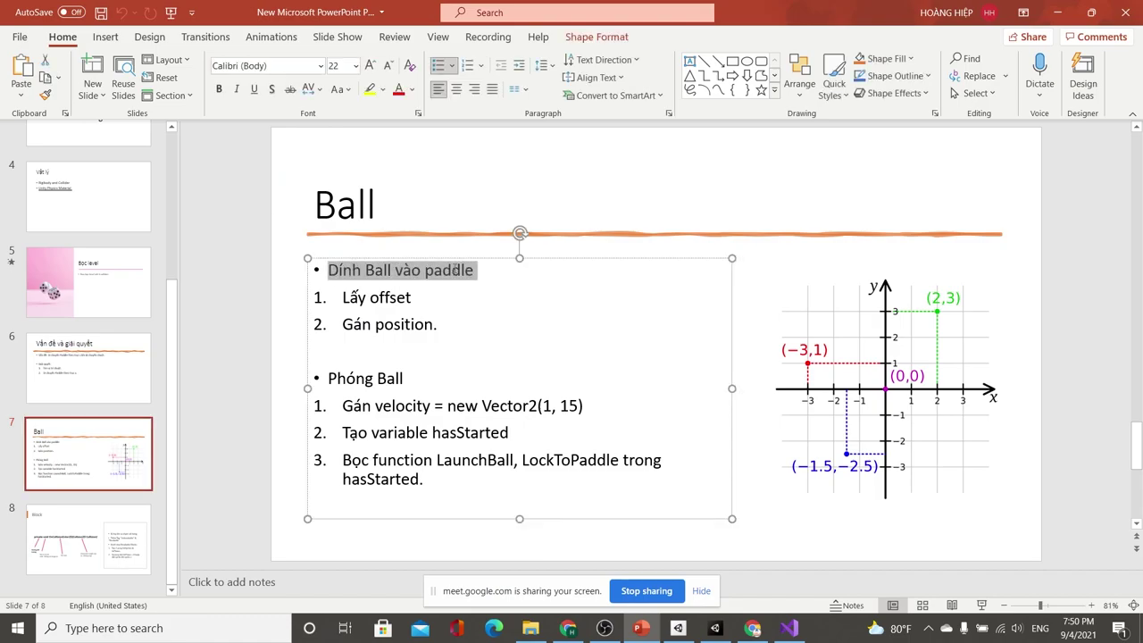
{"action": "left_click", "coordinate": [430, 339]}
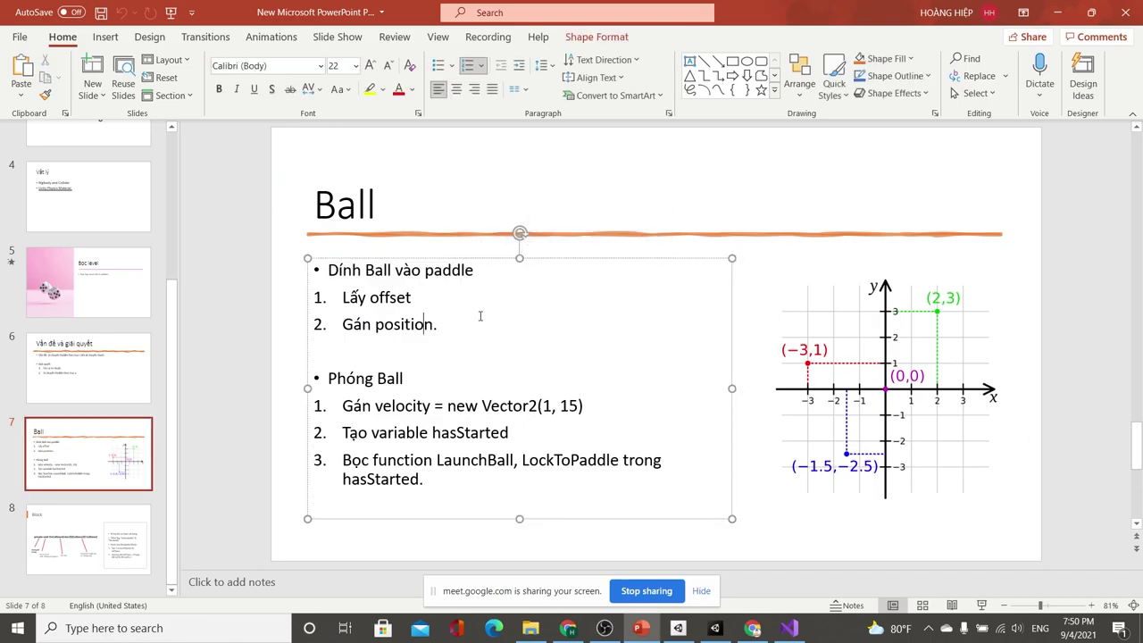
{"action": "key", "text": "alt+Tab"}
{"action": "key", "text": "alt+Tab"}
{"action": "key", "text": "alt+Tab"}
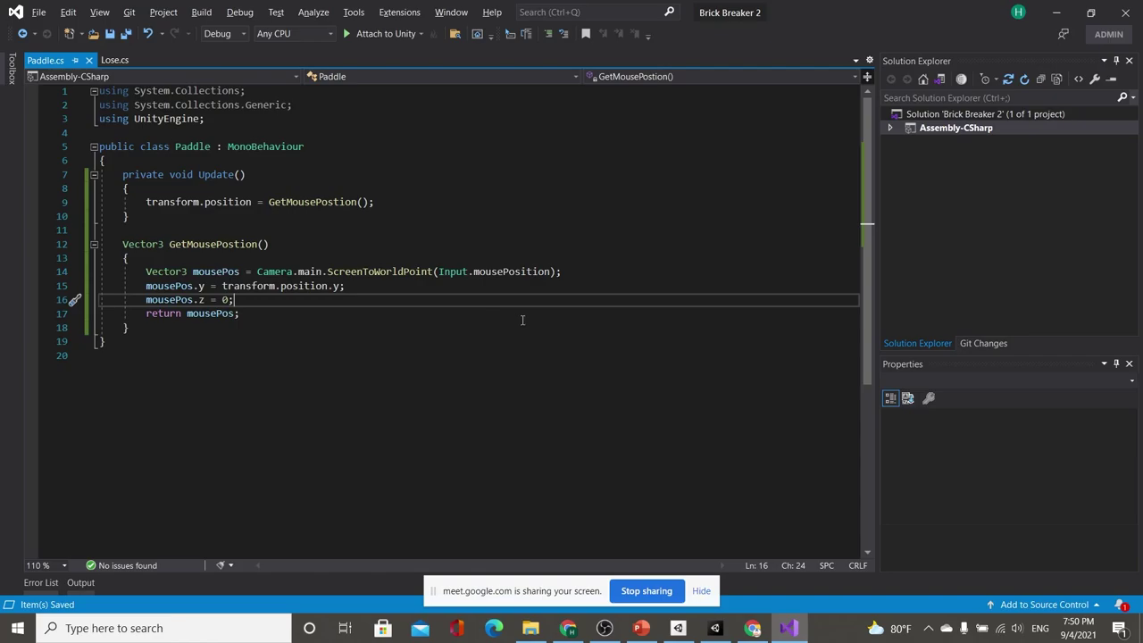
{"action": "key", "text": "alt+Tab"}
{"action": "key", "text": "alt+Tab"}
{"action": "key", "text": "alt+Tab"}
{"action": "key", "text": "alt+Tab"}
{"action": "key", "text": "alt+Tab"}
{"action": "key", "text": "alt+Tab"}
{"action": "key", "text": "alt+Tab"}
{"action": "key", "text": "alt+Tab"}
{"action": "key", "text": "alt+Tab"}
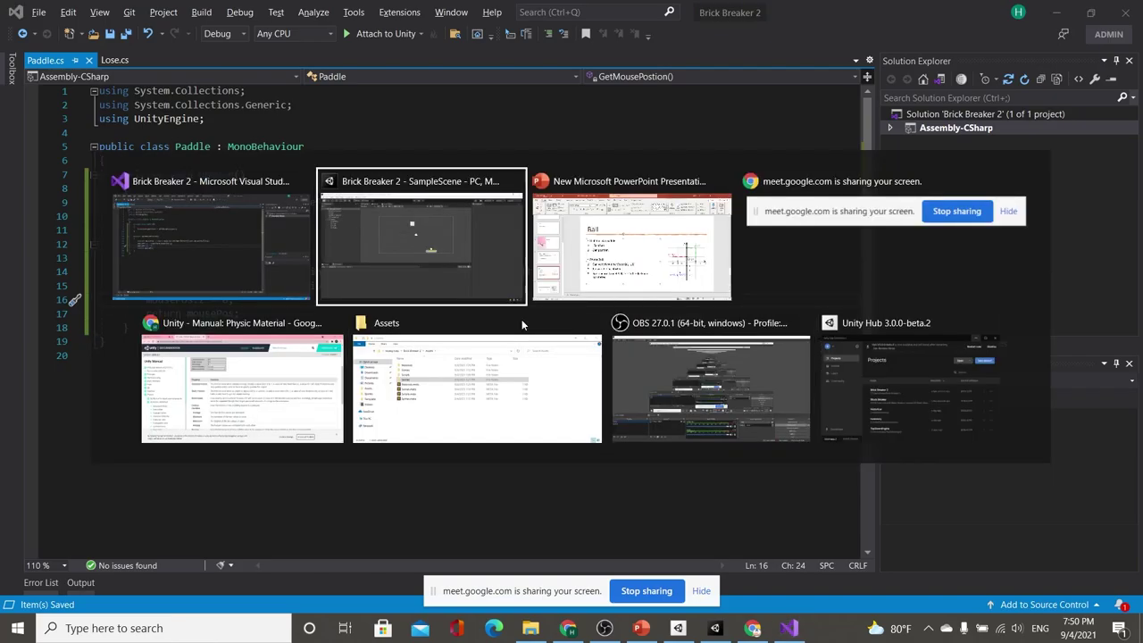
Create a new C# script named ball in the Scripts folder
{"action": "left_click", "coordinate": [34, 404]}
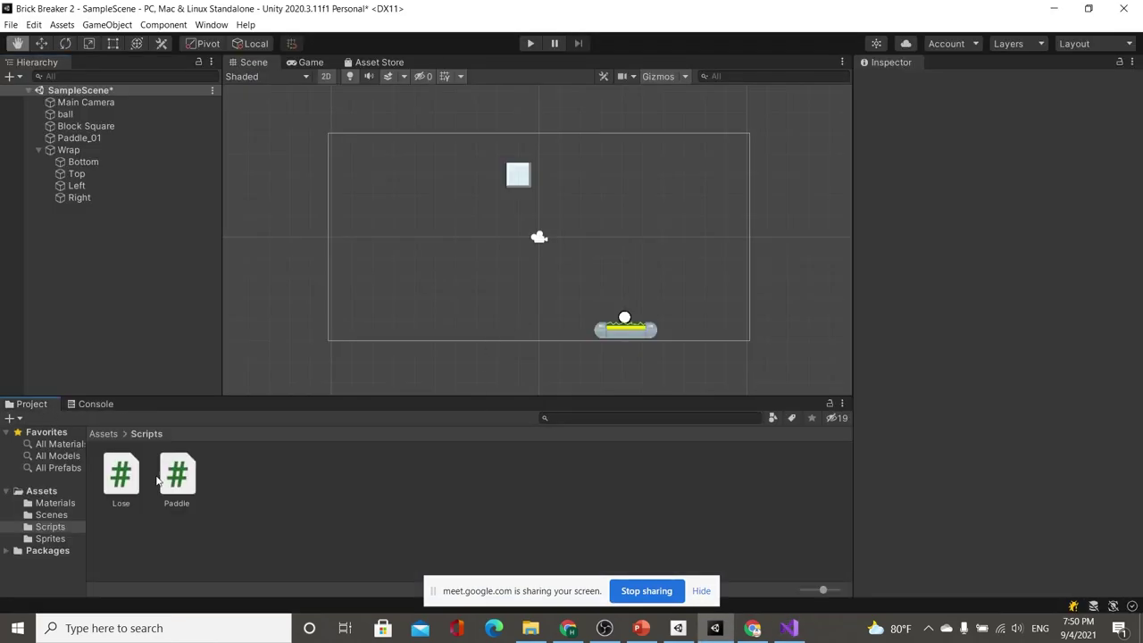
{"action": "right_click", "coordinate": [328, 506]}
{"action": "mouse_move", "coordinate": [366, 167]}
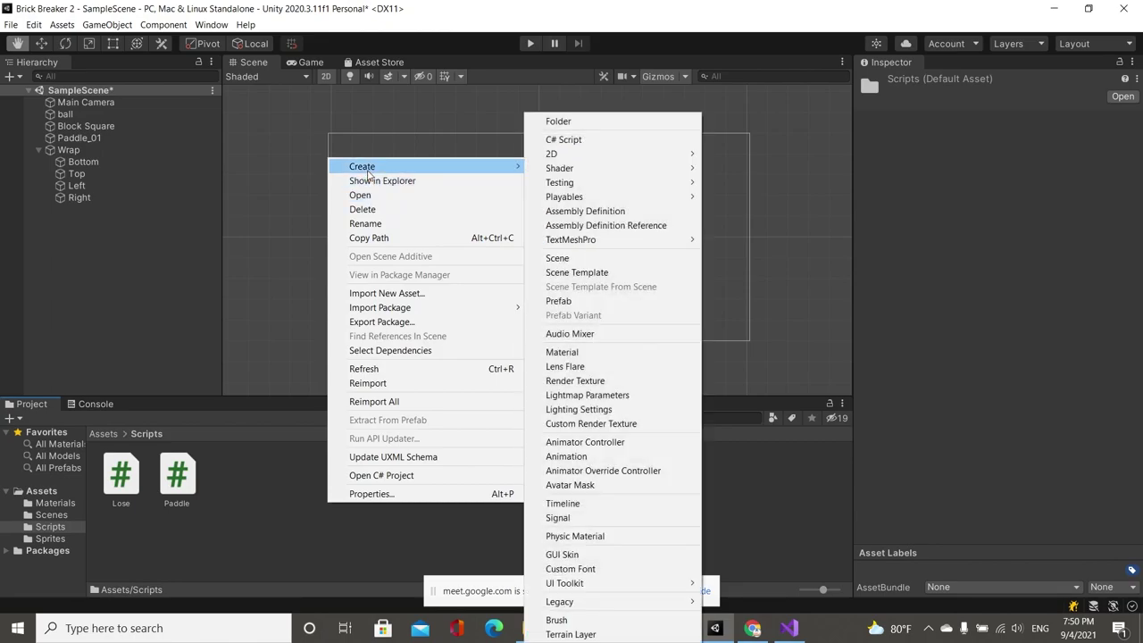
{"action": "left_click", "coordinate": [557, 140]}
{"action": "type", "text": "ball"}
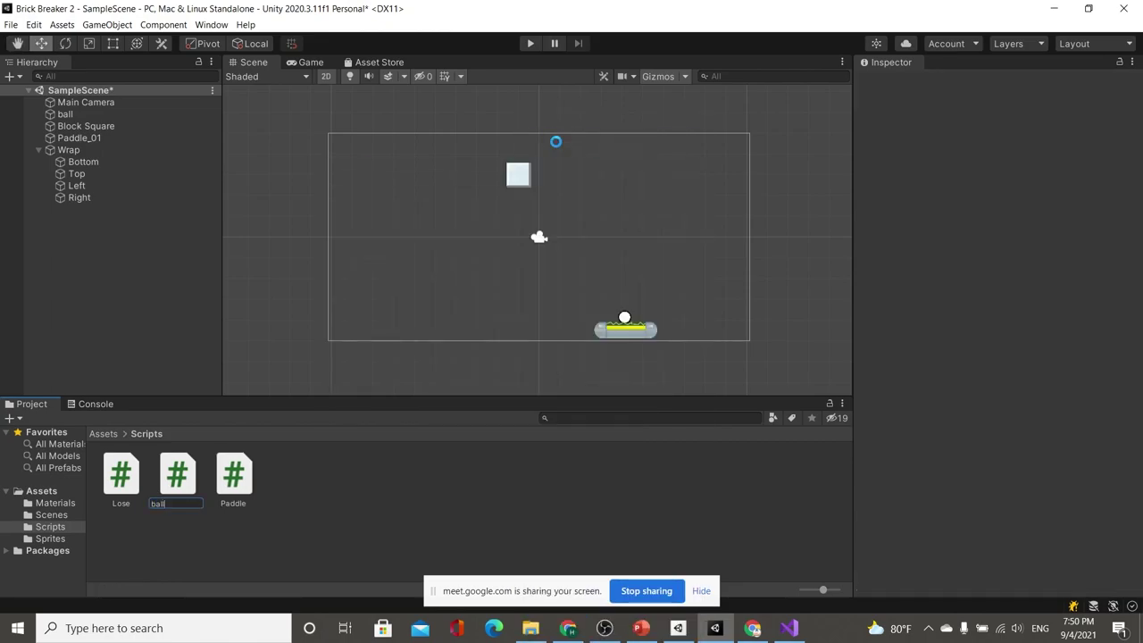
Attach the ball script to the ball object as a Ball (Script) component
{"action": "left_click", "coordinate": [88, 116]}
{"action": "scroll", "coordinate": [1052, 430], "scroll_direction": "down", "scroll_amount": 2}
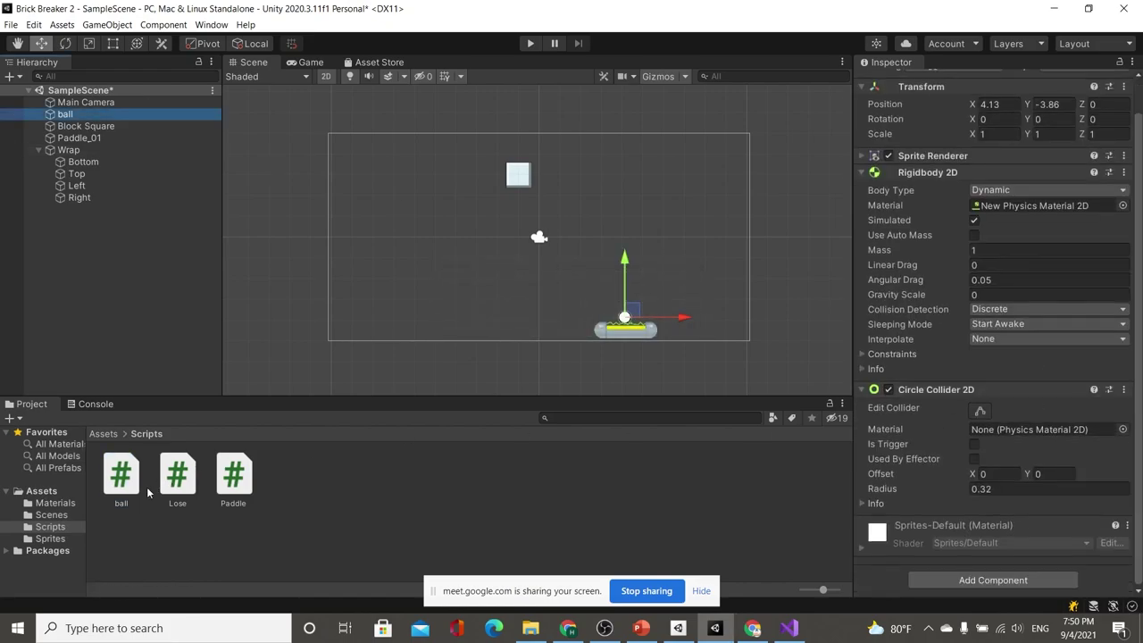
{"action": "mouse_move", "coordinate": [127, 484]}
{"action": "left_mouse_down"}
{"action": "mouse_move", "coordinate": [996, 551]}
{"action": "mouse_move", "coordinate": [987, 516]}
{"action": "left_mouse_up"}
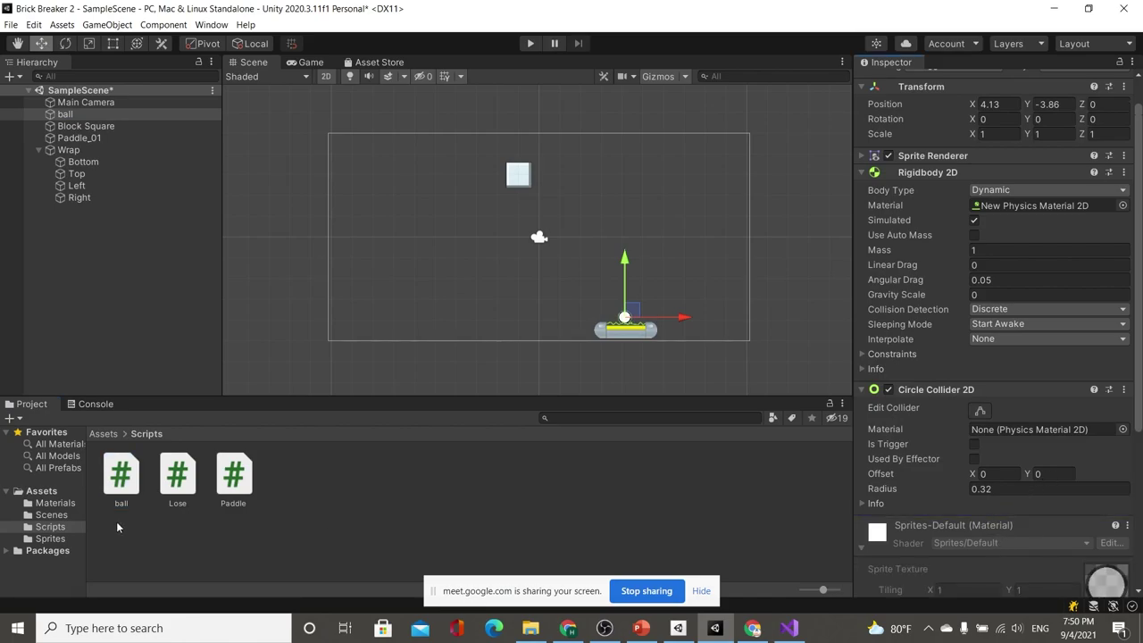
{"action": "left_click_drag", "start_coordinate": [123, 496], "coordinate": [954, 522]}
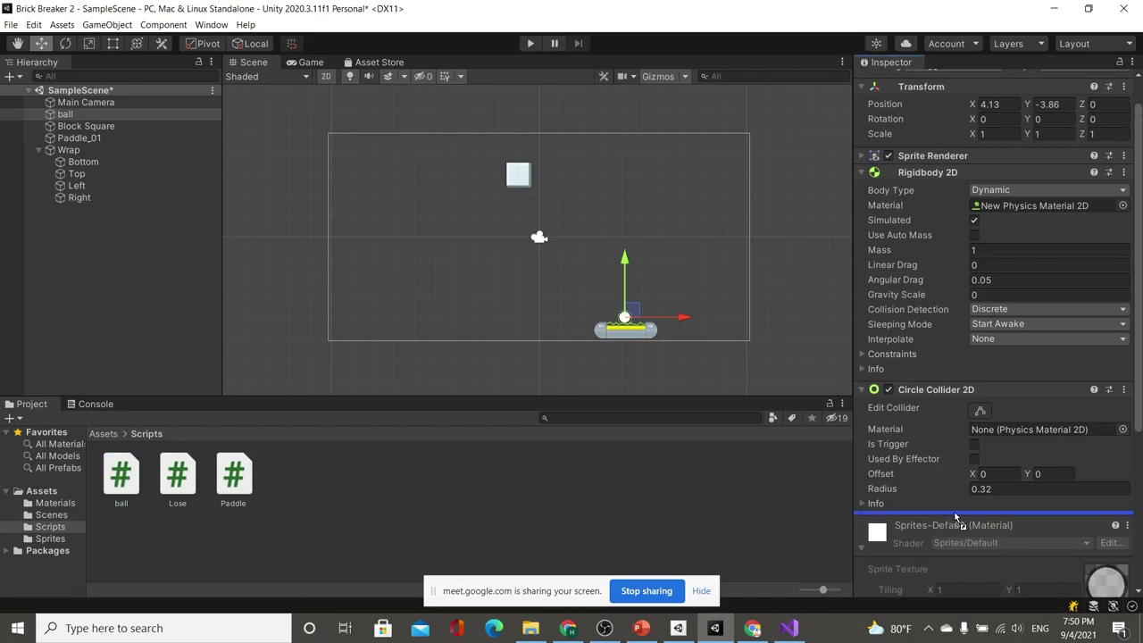
{"action": "left_click_drag", "start_coordinate": [955, 514], "coordinate": [959, 517]}
Open the ball script in Visual Studio for editing
{"action": "left_click", "coordinate": [570, 627]}
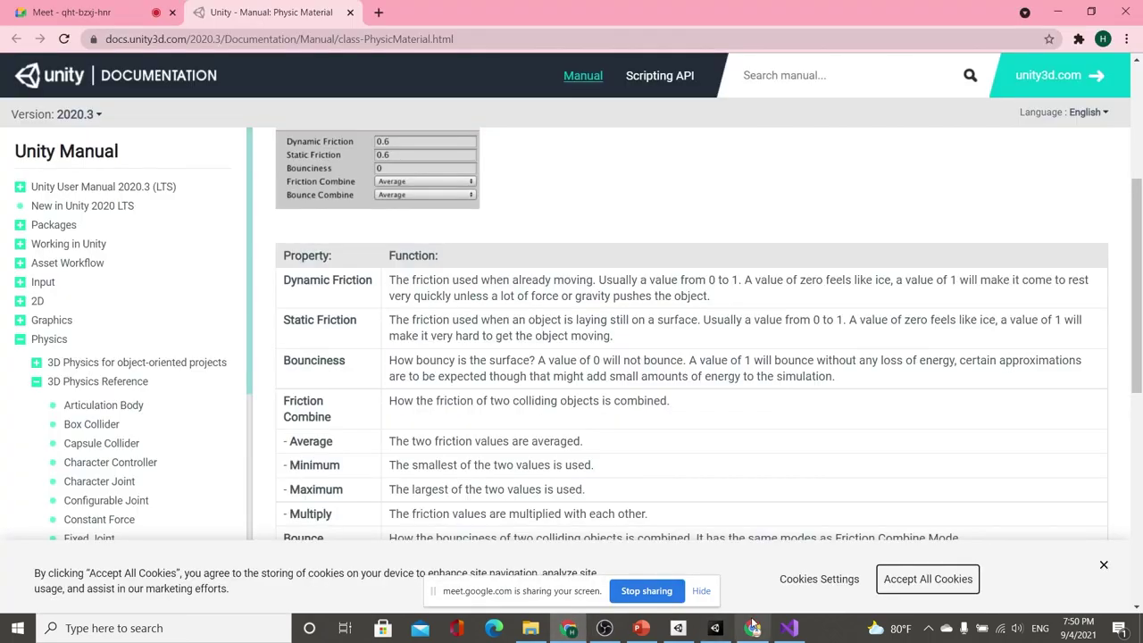
{"action": "mouse_move", "coordinate": [715, 635]}
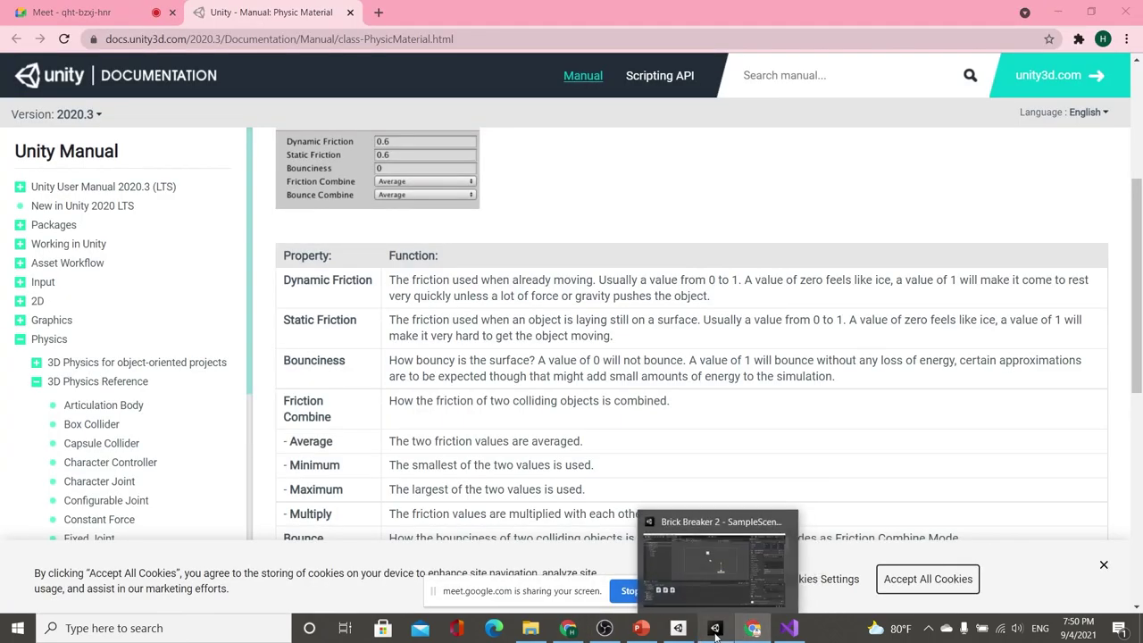
{"action": "key", "text": "ctrl+1"}
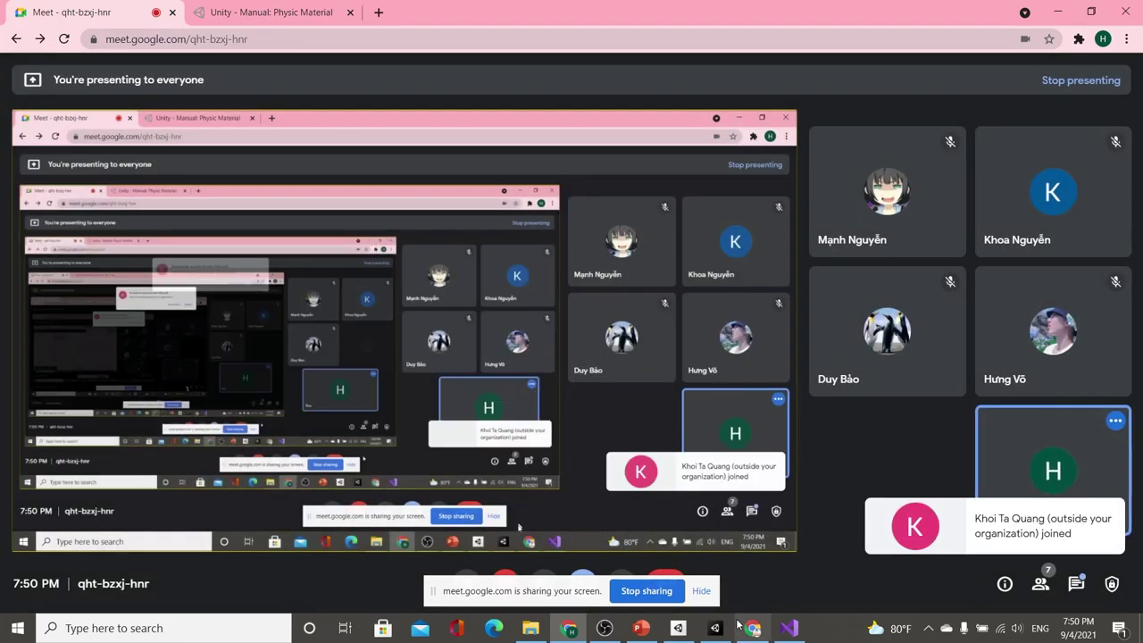
{"action": "left_click", "coordinate": [715, 628]}
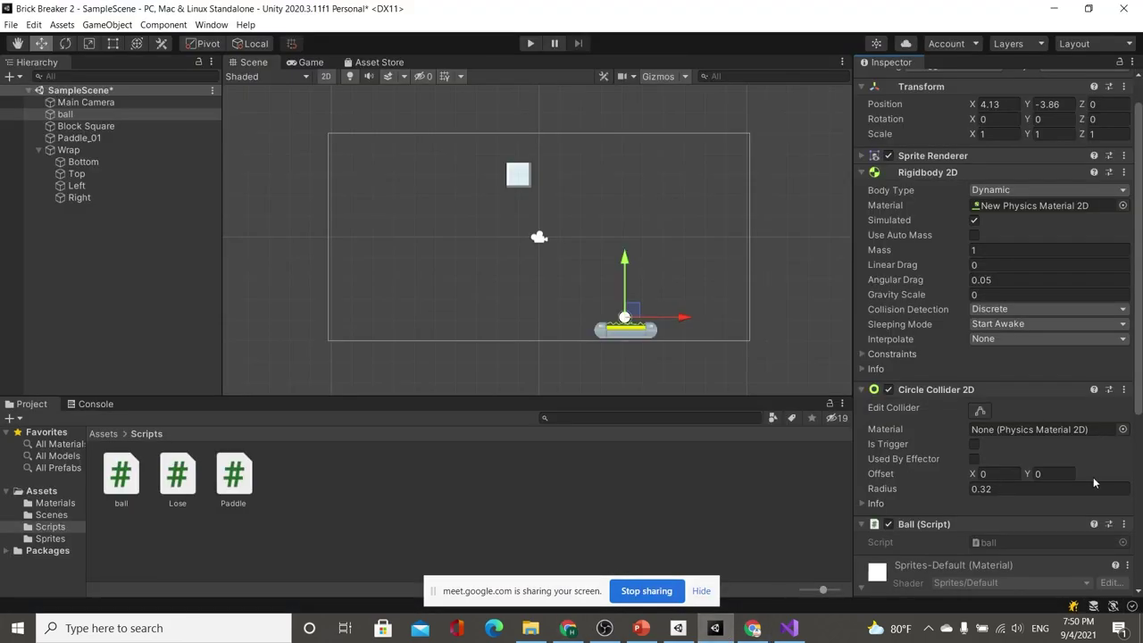
{"action": "scroll", "coordinate": [992, 494], "scroll_direction": "down", "scroll_amount": 5}
{"action": "double_click", "coordinate": [994, 258]}
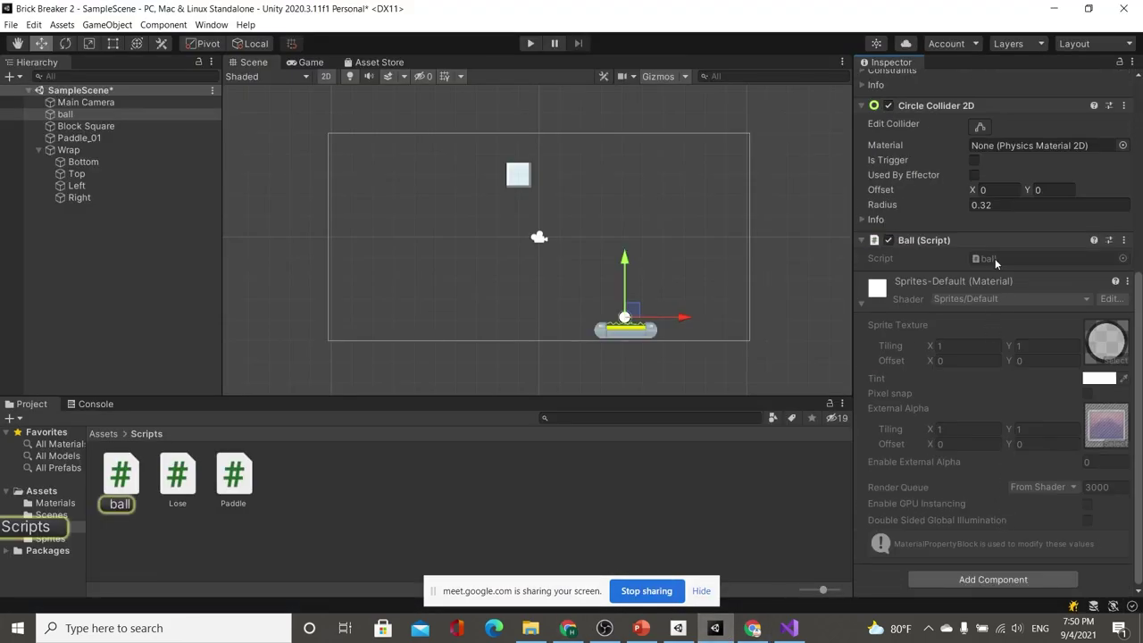
Delete the default Start and Update methods from ball.cs, leaving an empty class
{"action": "left_click_drag", "start_coordinate": [161, 317], "coordinate": [136, 184]}
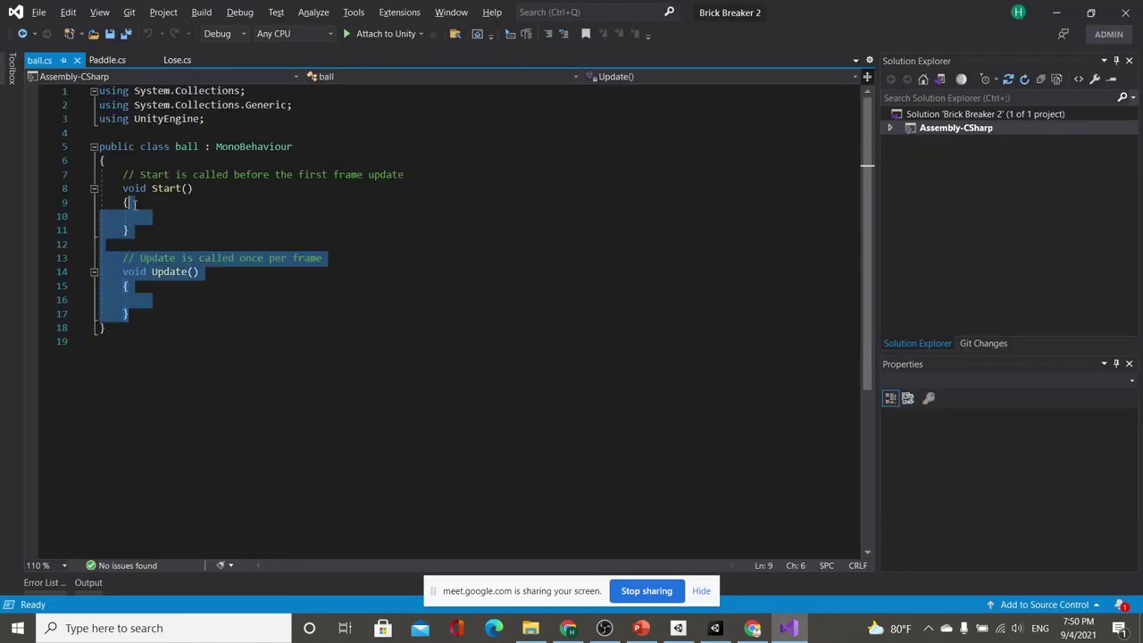
{"action": "key", "text": "Delete"}
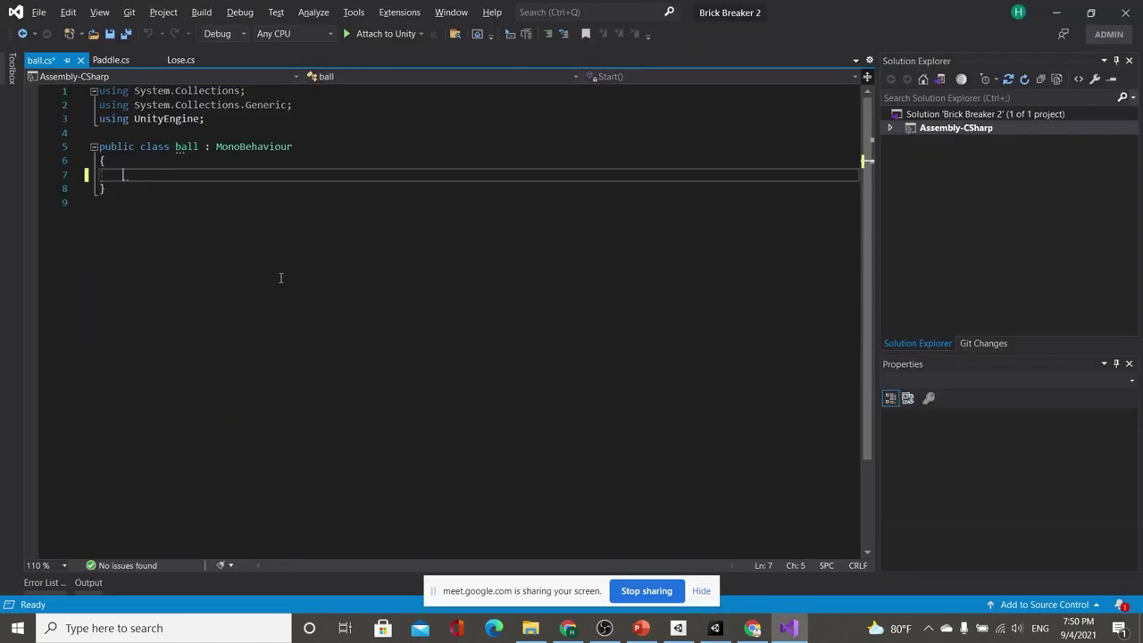
{"action": "left_click", "coordinate": [929, 627]}
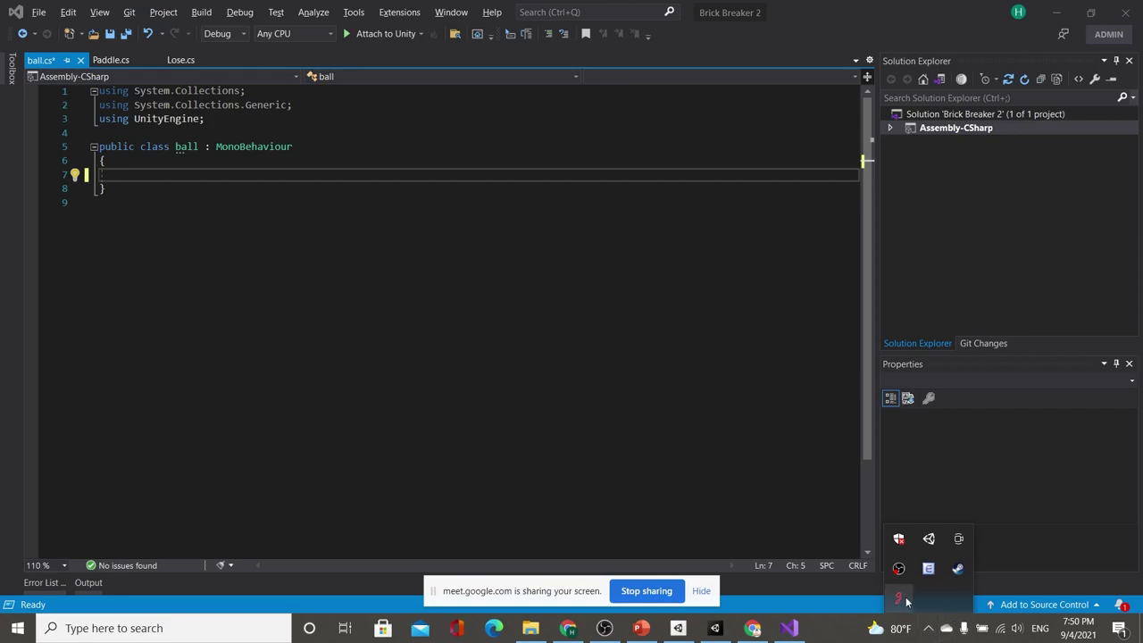
{"action": "left_click", "coordinate": [570, 378]}
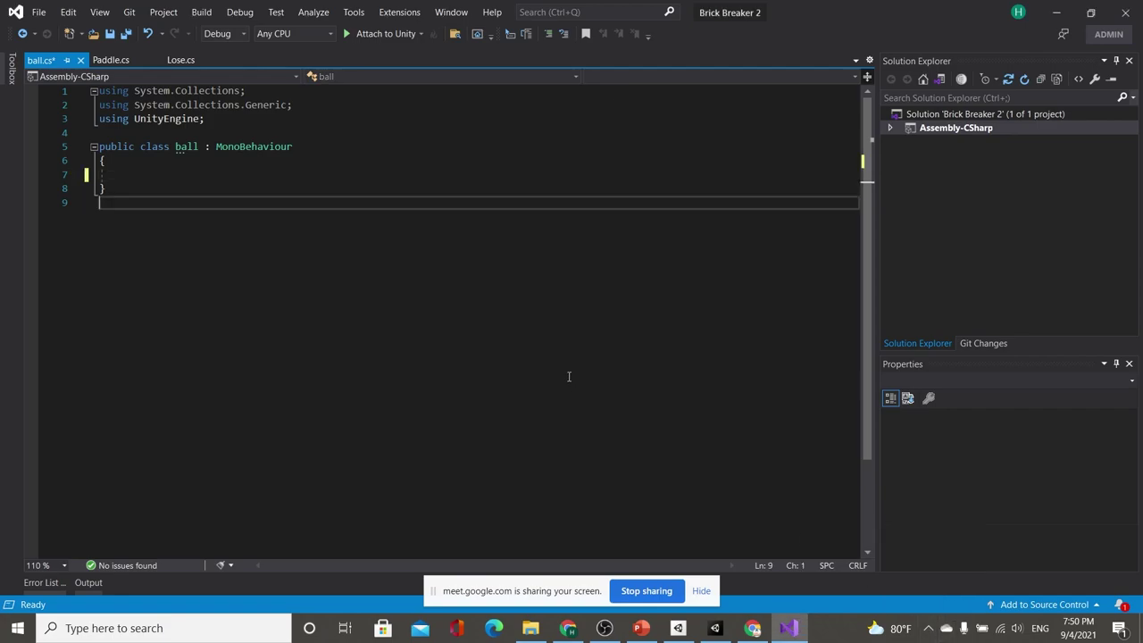
Sketch the paddle, the ball above it, left/right movement arrows and a vertical axis
{"action": "left_click", "coordinate": [929, 628]}
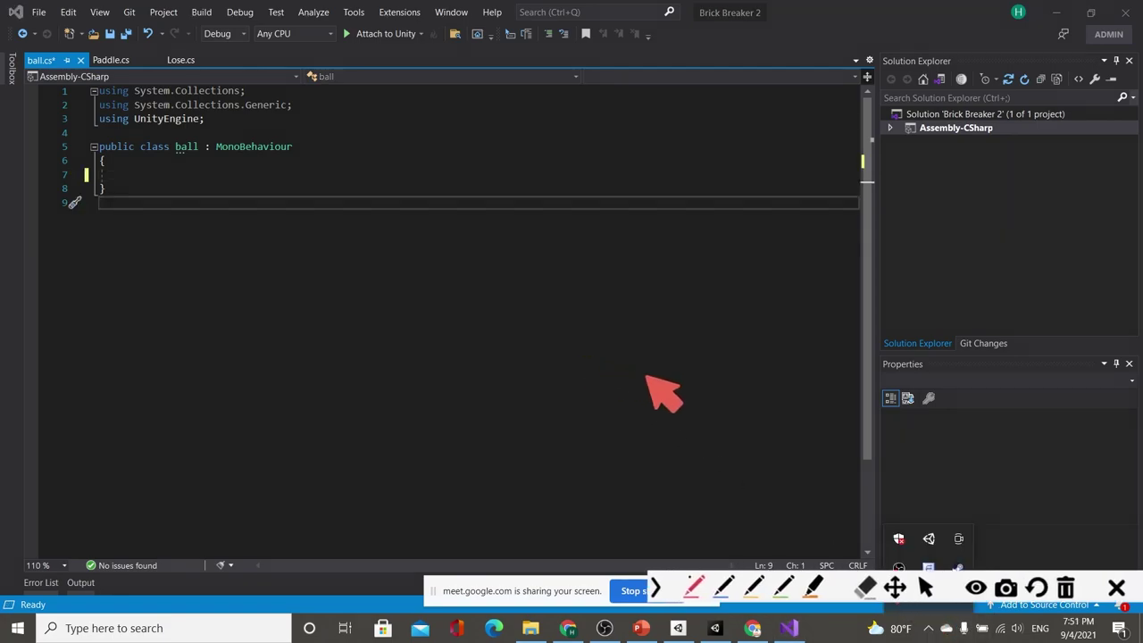
{"action": "key", "text": "alt+Tab"}
{"action": "key", "text": "alt+Tab"}
{"action": "key", "text": "alt+Tab"}
{"action": "key", "text": "alt+Tab"}
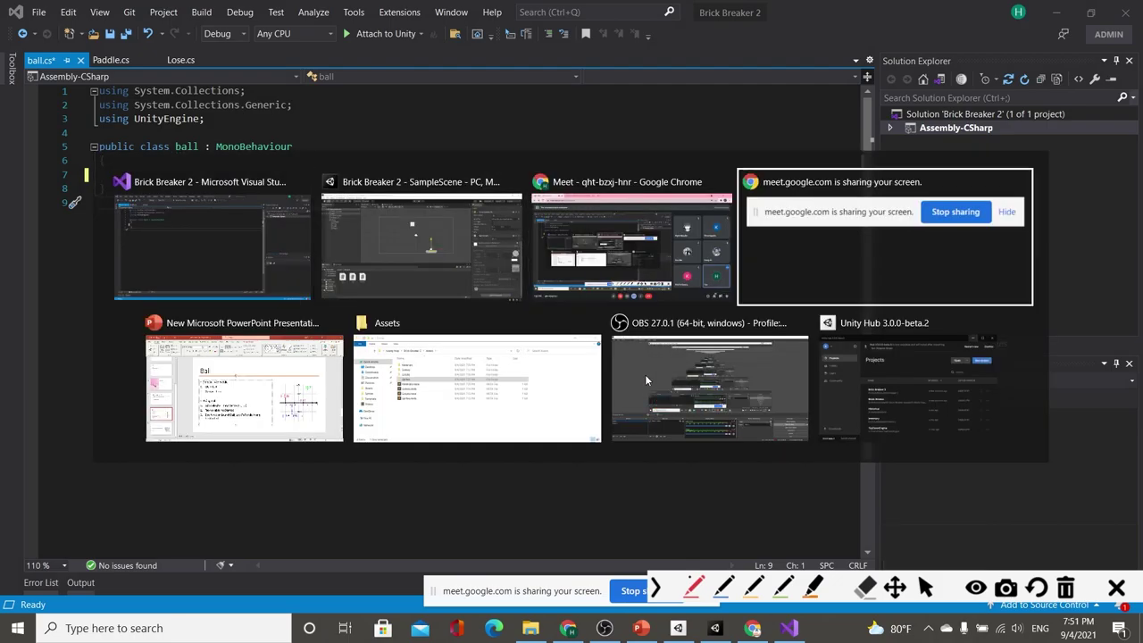
{"action": "key", "text": "alt+Tab"}
{"action": "key", "text": "alt+Tab"}
{"action": "key", "text": "alt+Tab"}
{"action": "key", "text": "alt+Tab"}
{"action": "key", "text": "alt+Tab"}
{"action": "key", "text": "alt+Tab"}
{"action": "key", "text": "alt+Tab"}
{"action": "key", "text": "alt+Tab"}
{"action": "key", "text": "alt+Tab"}
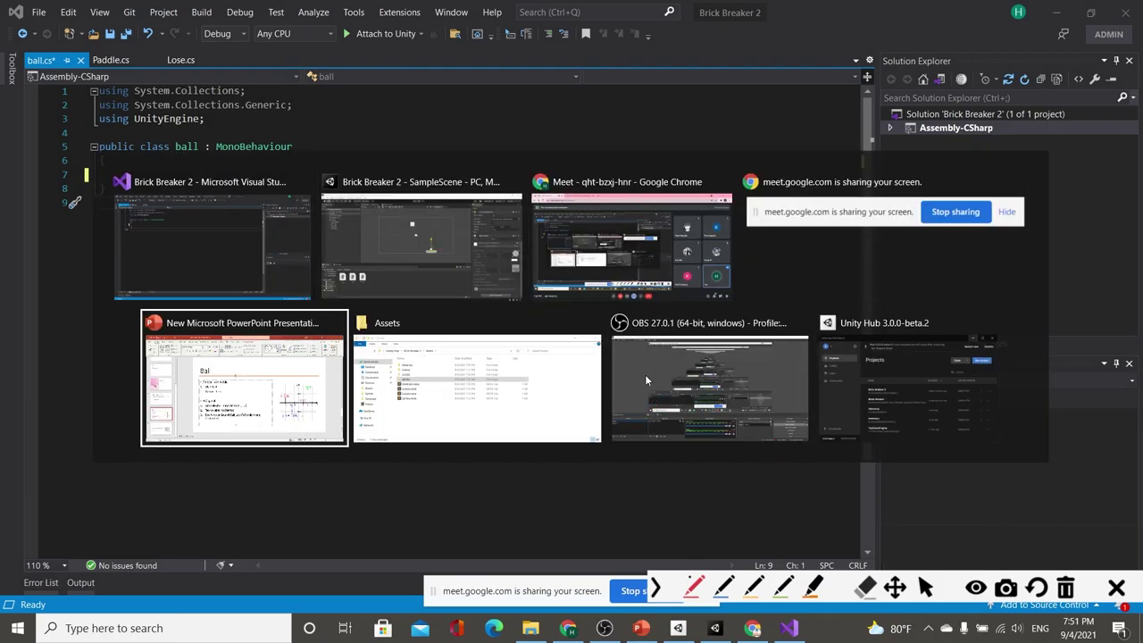
{"action": "key", "text": "alt+Tab"}
{"action": "key", "text": "alt+Tab"}
{"action": "key", "text": "alt+Tab"}
{"action": "key", "text": "alt+Tab"}
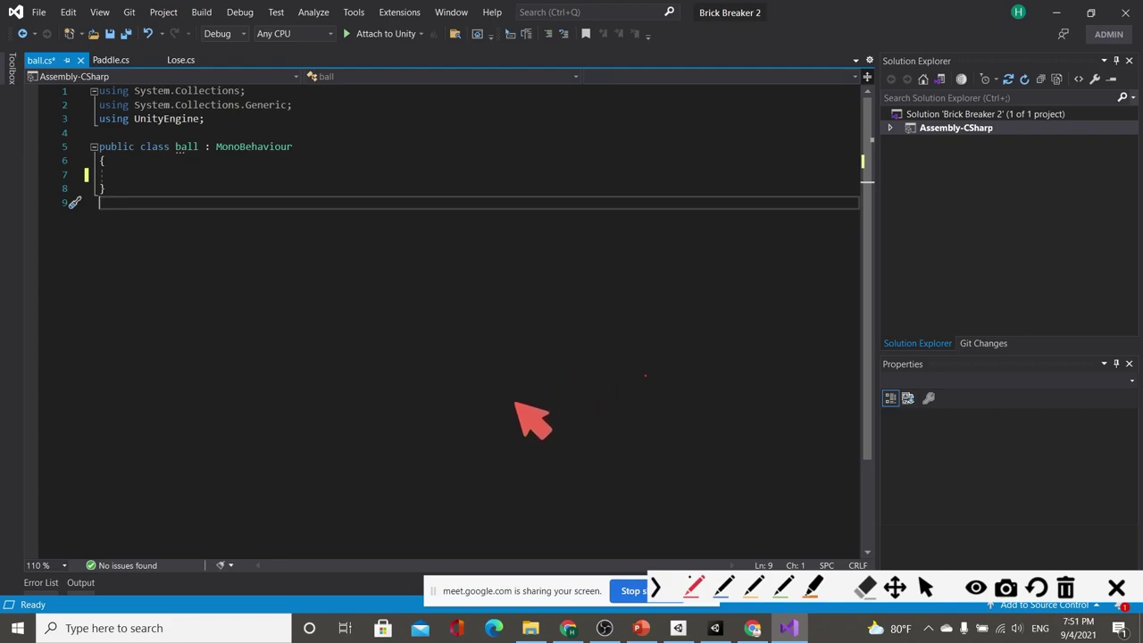
{"action": "left_click_drag", "start_coordinate": [516, 434], "coordinate": [534, 429]}
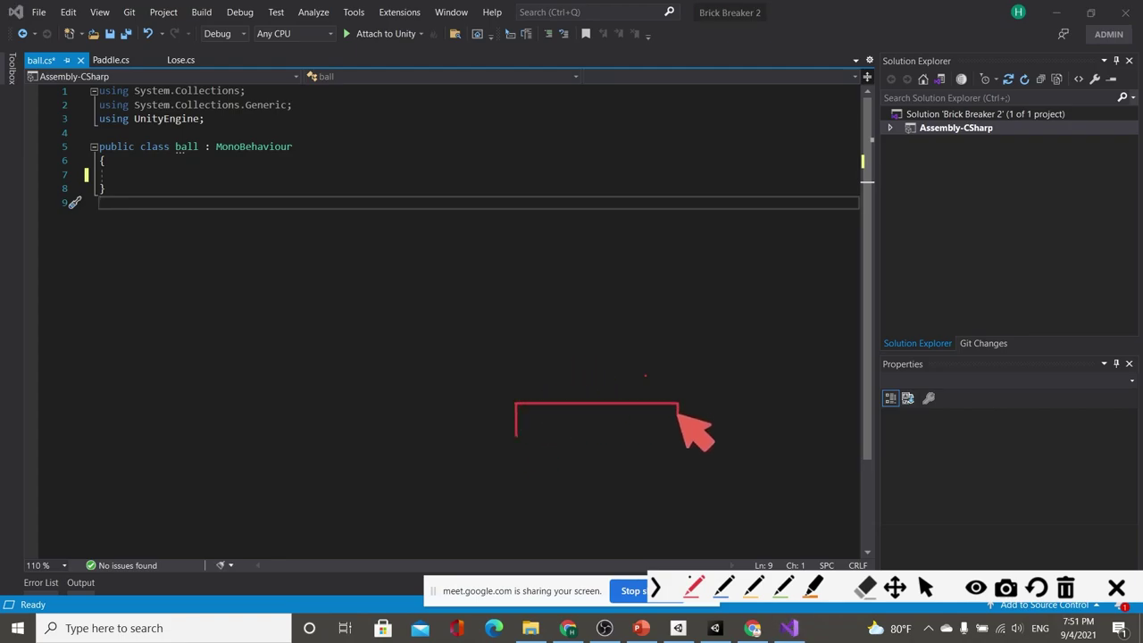
{"action": "left_click_drag", "start_coordinate": [615, 377], "coordinate": [618, 393]}
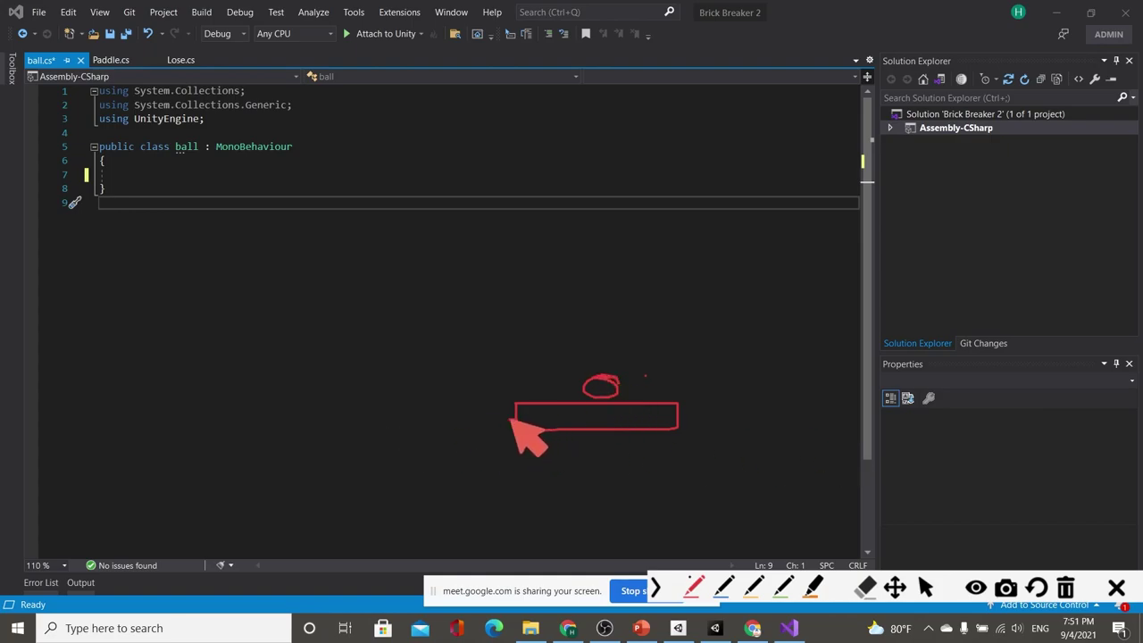
{"action": "mouse_move", "coordinate": [513, 420]}
{"action": "left_mouse_down"}
{"action": "mouse_move", "coordinate": [440, 420]}
{"action": "mouse_move", "coordinate": [457, 426]}
{"action": "left_mouse_up"}
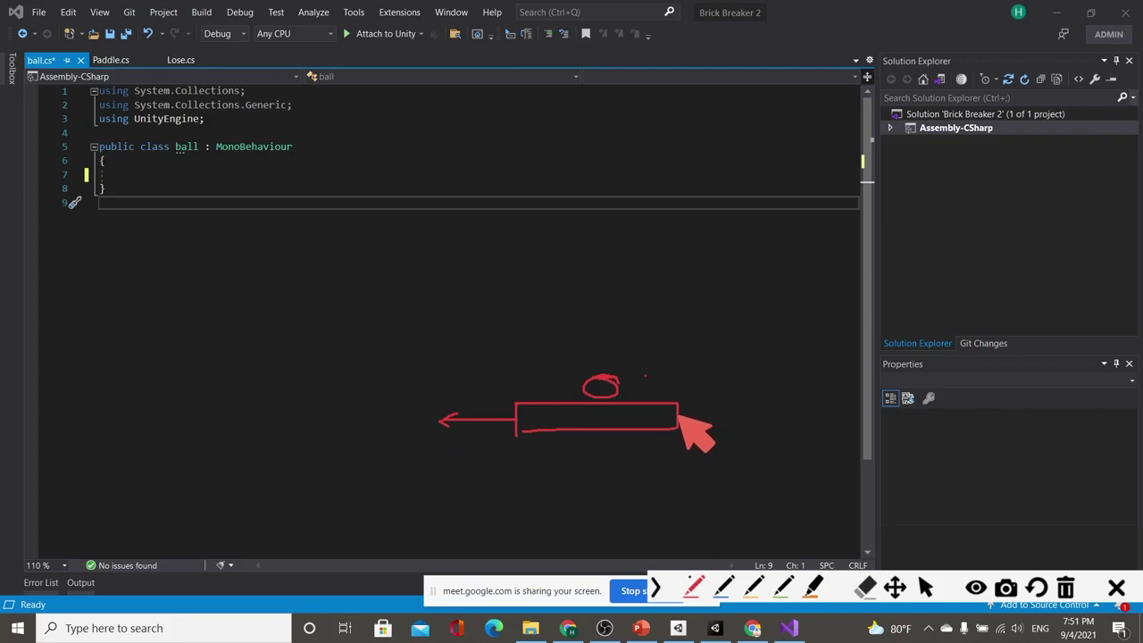
{"action": "mouse_move", "coordinate": [679, 415]}
{"action": "left_mouse_down"}
{"action": "mouse_move", "coordinate": [766, 416]}
{"action": "mouse_move", "coordinate": [758, 420]}
{"action": "left_mouse_up"}
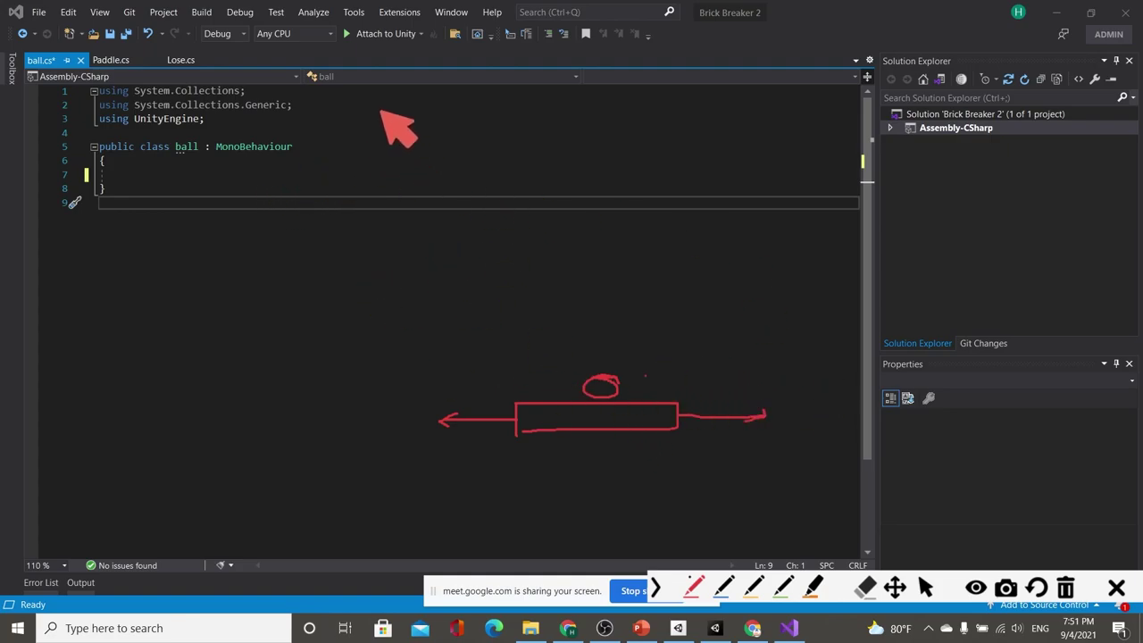
{"action": "mouse_move", "coordinate": [366, 114]}
{"action": "left_mouse_down"}
{"action": "mouse_move", "coordinate": [373, 214]}
{"action": "mouse_move", "coordinate": [492, 233]}
{"action": "left_mouse_up"}
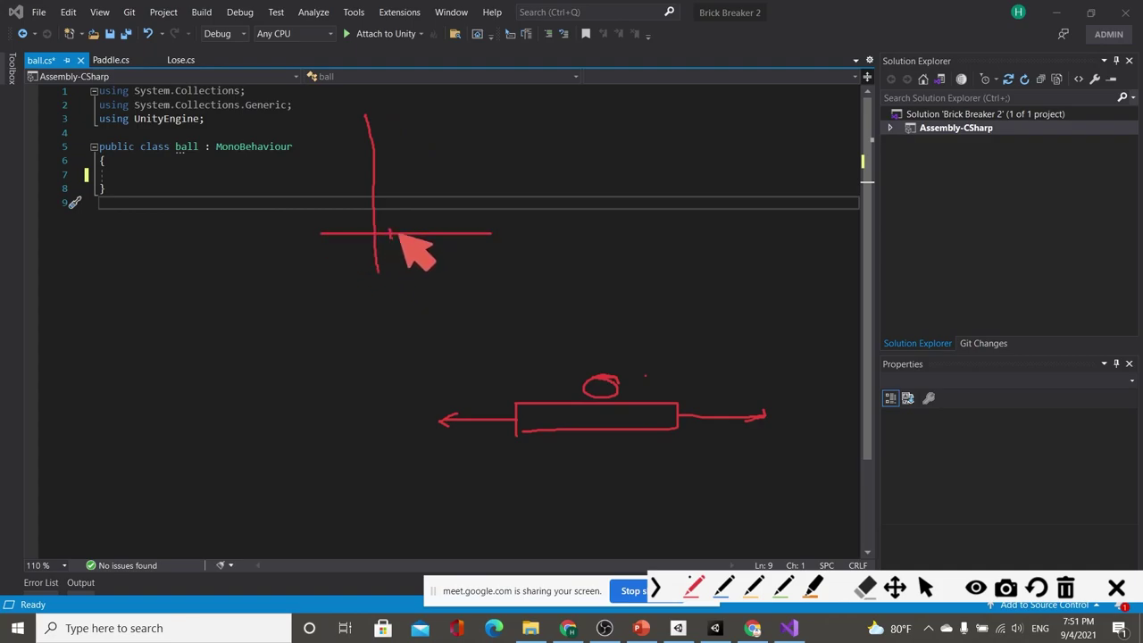
Label x–y axes with ticks and mark the ball at 3,2 above the paddle at 3,1
{"action": "left_click_drag", "start_coordinate": [458, 244], "coordinate": [466, 253]}
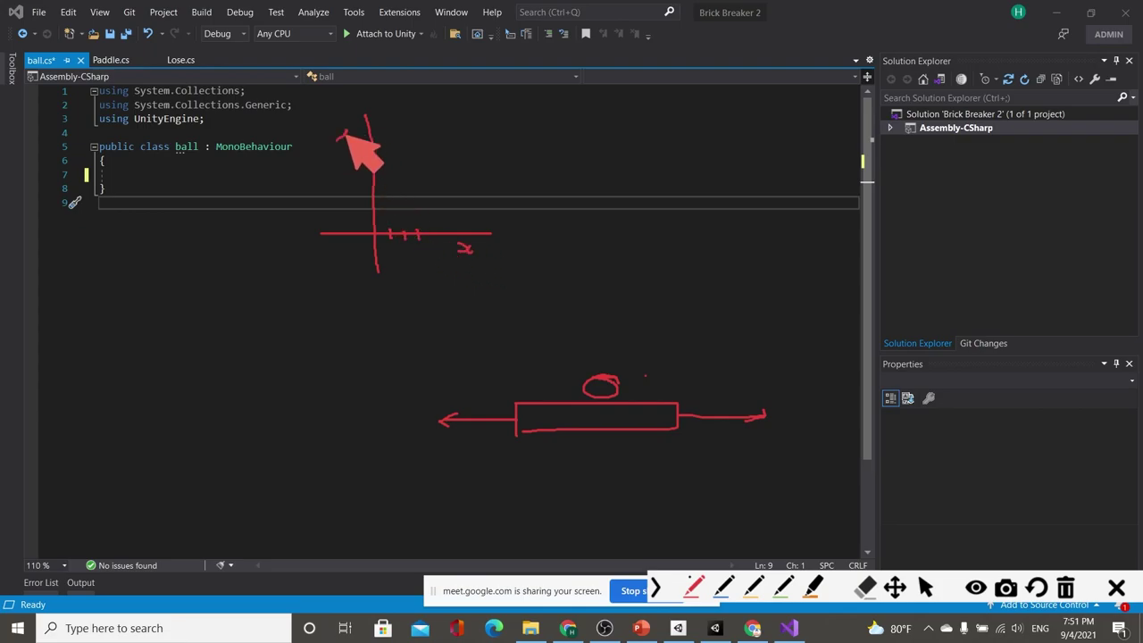
{"action": "left_click_drag", "start_coordinate": [354, 131], "coordinate": [341, 145]}
{"action": "left_click_drag", "start_coordinate": [390, 229], "coordinate": [390, 238]}
{"action": "left_click_drag", "start_coordinate": [403, 230], "coordinate": [373, 211]}
{"action": "left_click_drag", "start_coordinate": [366, 157], "coordinate": [382, 134]}
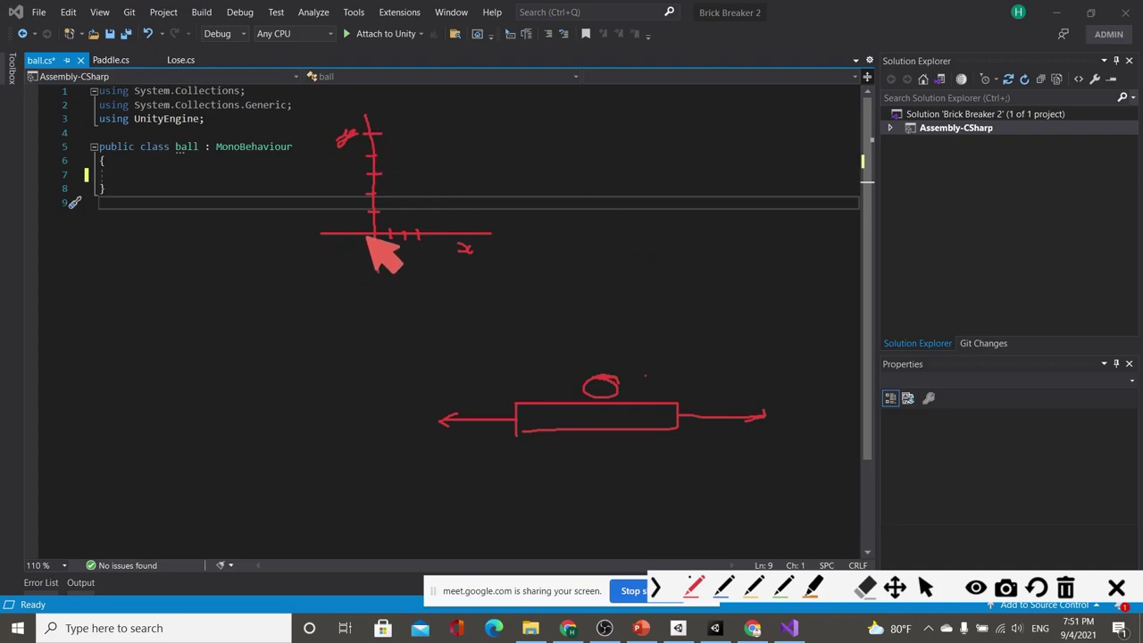
{"action": "left_click_drag", "start_coordinate": [439, 230], "coordinate": [472, 252]}
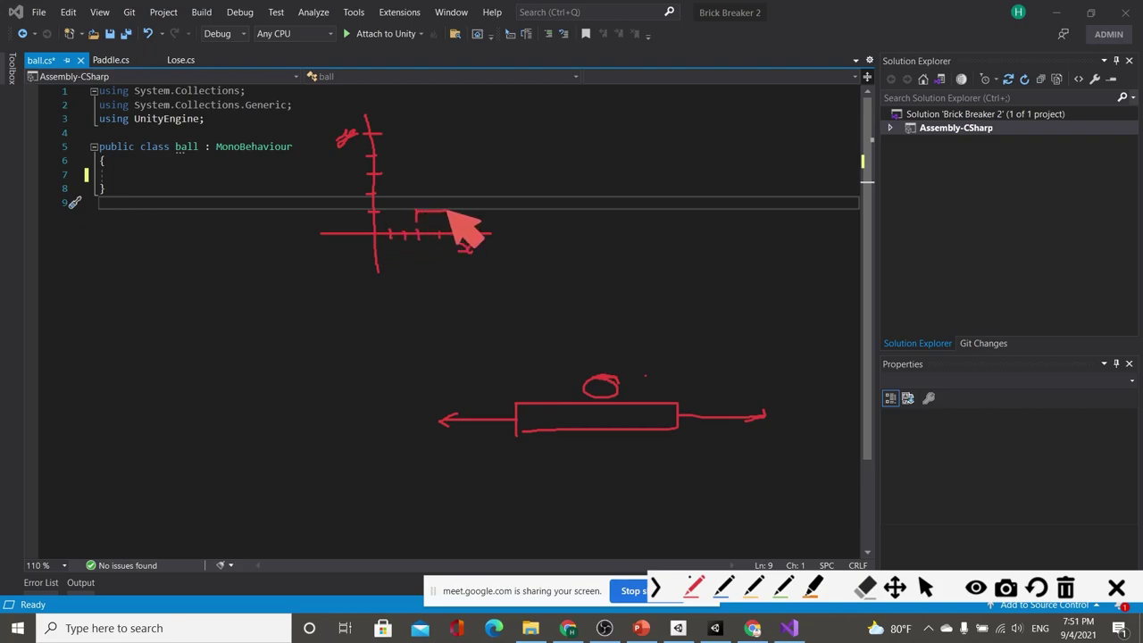
{"action": "mouse_move", "coordinate": [420, 213]}
{"action": "left_mouse_down"}
{"action": "mouse_move", "coordinate": [440, 222]}
{"action": "mouse_move", "coordinate": [420, 258]}
{"action": "mouse_move", "coordinate": [426, 271]}
{"action": "left_mouse_up"}
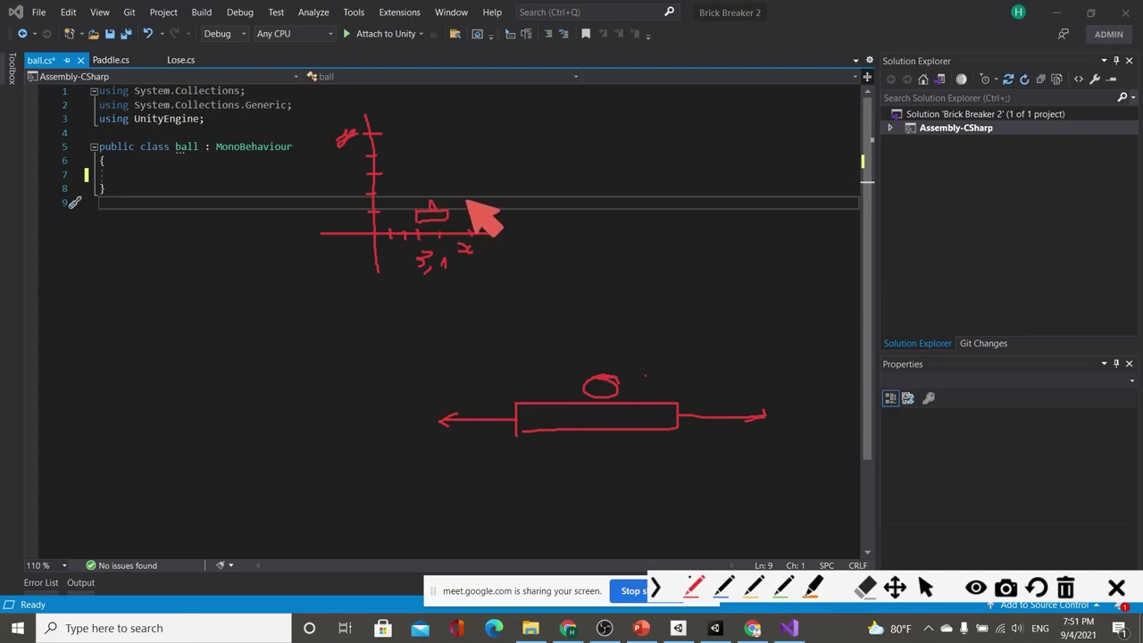
{"action": "mouse_move", "coordinate": [472, 196]}
{"action": "left_mouse_down"}
{"action": "mouse_move", "coordinate": [473, 211]}
{"action": "mouse_move", "coordinate": [492, 207]}
{"action": "left_mouse_up"}
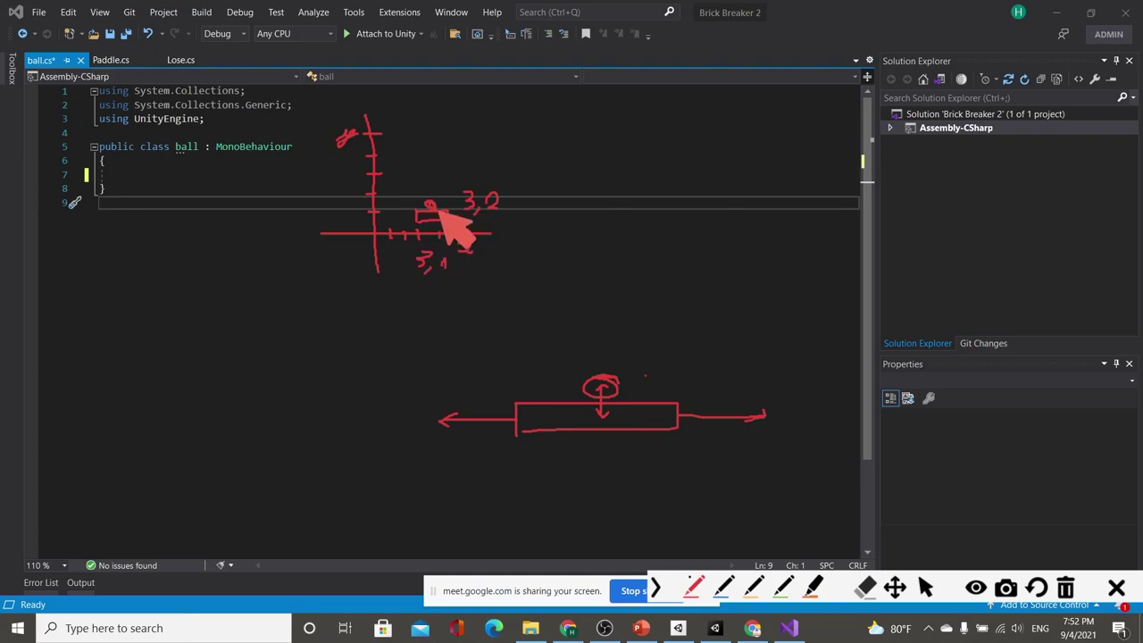
Write 0,1, then 3,2 and -3,1 beneath it on the sketch
{"action": "mouse_move", "coordinate": [365, 313]}
{"action": "left_mouse_down"}
{"action": "mouse_move", "coordinate": [356, 324]}
{"action": "mouse_move", "coordinate": [363, 311]}
{"action": "mouse_move", "coordinate": [379, 341]}
{"action": "mouse_move", "coordinate": [412, 332]}
{"action": "left_mouse_up"}
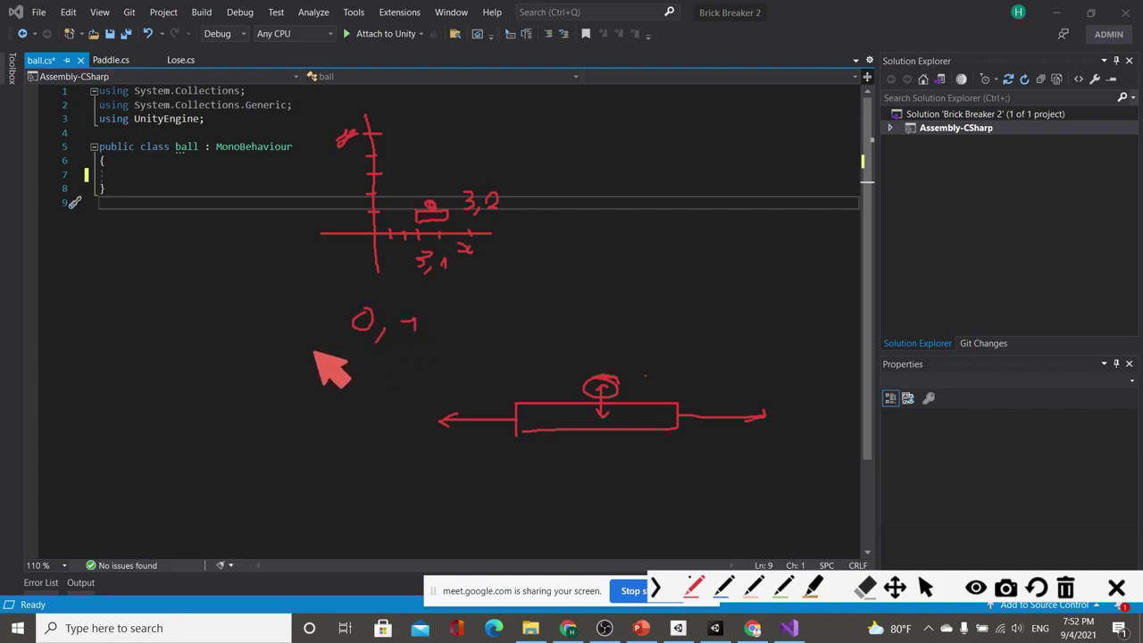
{"action": "mouse_move", "coordinate": [314, 353]}
{"action": "left_mouse_down"}
{"action": "mouse_move", "coordinate": [331, 368]}
{"action": "mouse_move", "coordinate": [368, 367]}
{"action": "left_mouse_up"}
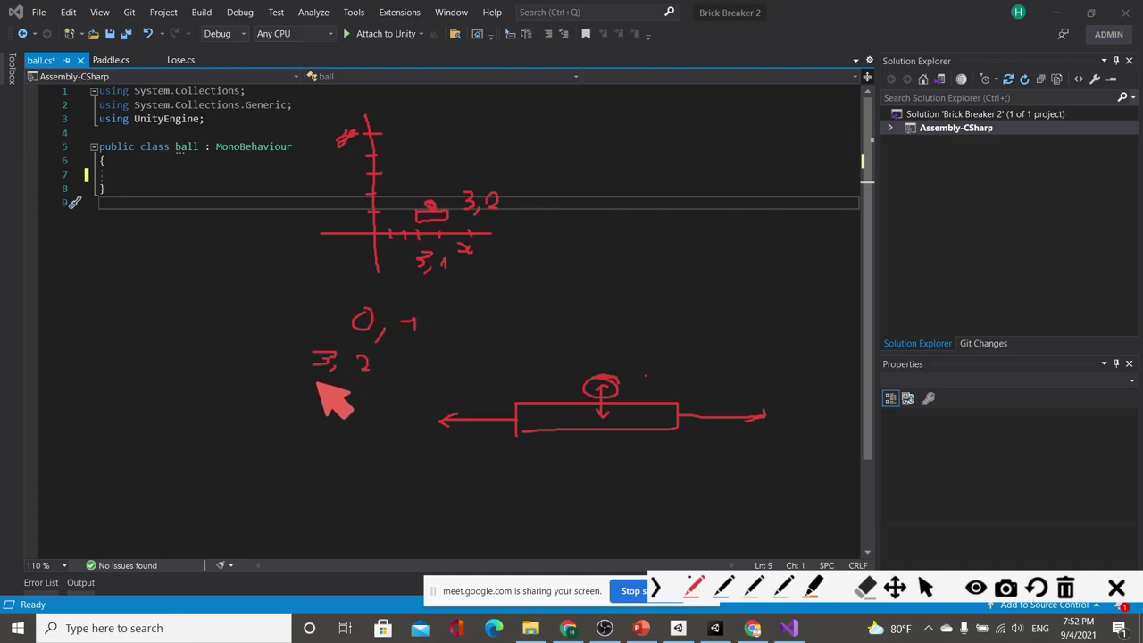
{"action": "mouse_move", "coordinate": [278, 376]}
{"action": "left_mouse_down"}
{"action": "mouse_move", "coordinate": [292, 373]}
{"action": "mouse_move", "coordinate": [308, 400]}
{"action": "left_mouse_up"}
{"action": "left_click_drag", "start_coordinate": [326, 393], "coordinate": [358, 397]}
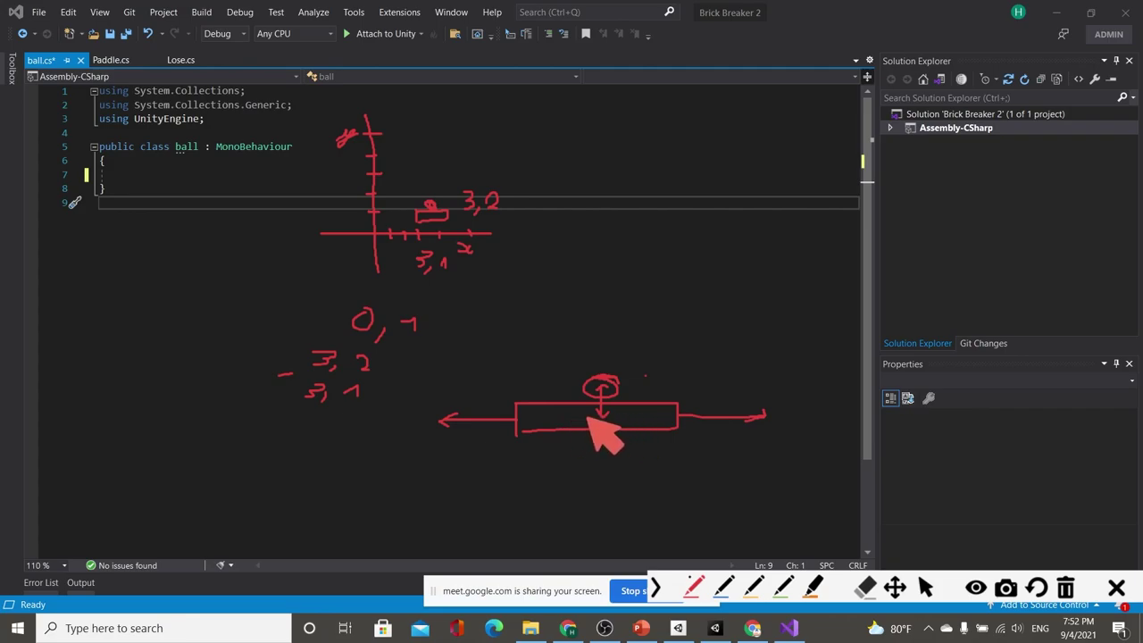
Underline the 0,1 result, dot the ball on the paddle, then clear the drawings
{"action": "left_click_drag", "start_coordinate": [337, 340], "coordinate": [421, 340]}
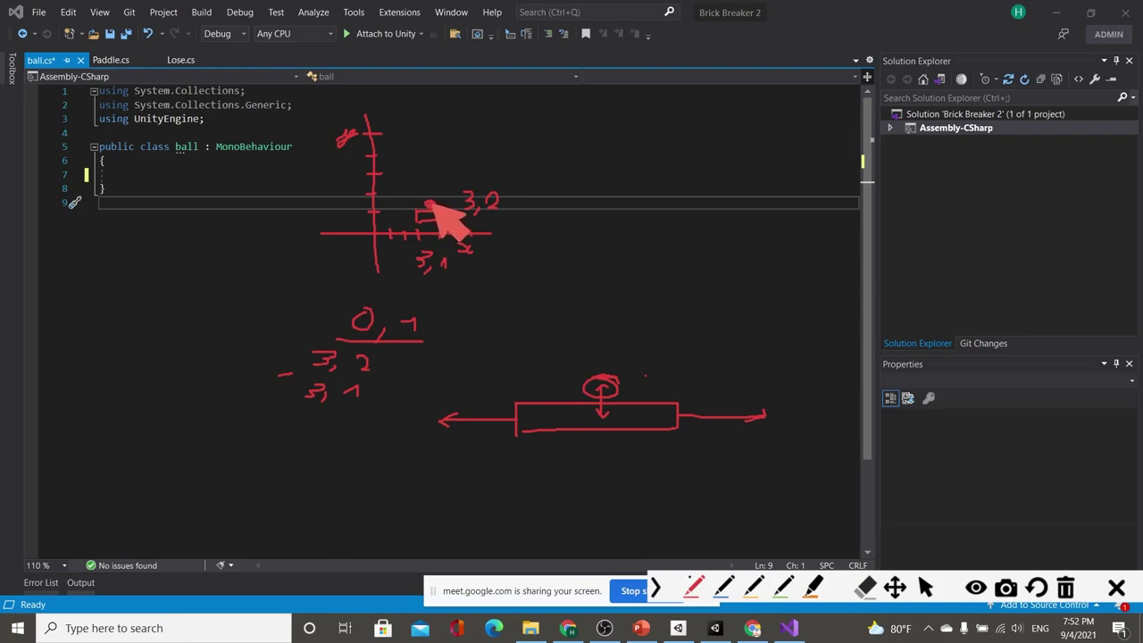
{"action": "left_click_drag", "start_coordinate": [424, 203], "coordinate": [432, 206]}
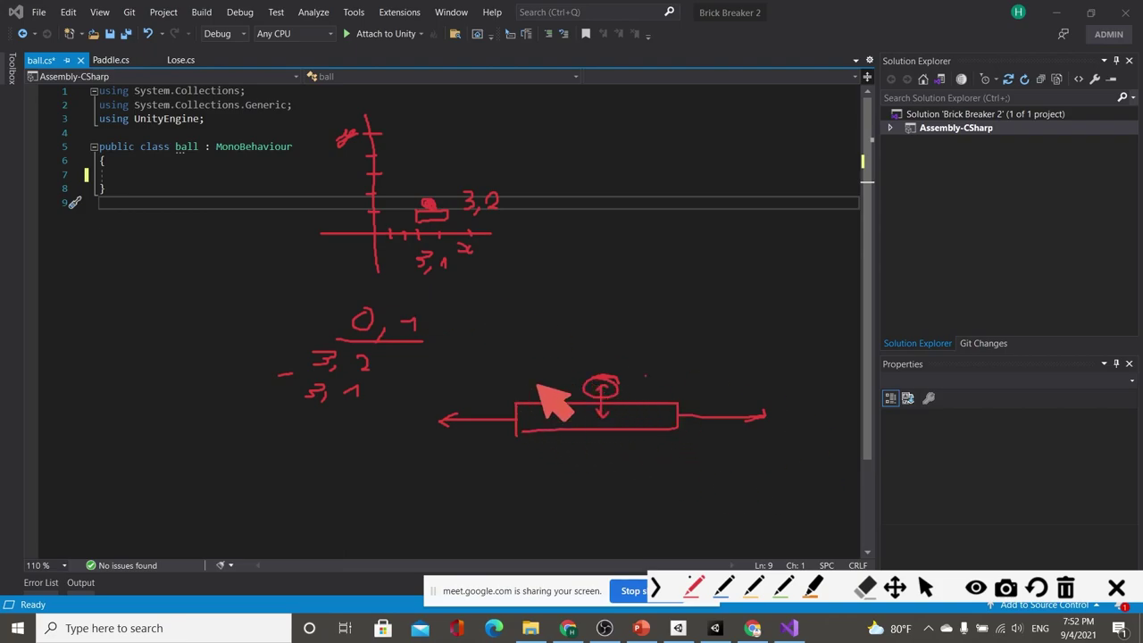
{"action": "left_click", "coordinate": [1117, 587]}
Declare a [SerializeField] Transform paddle; field in the ball class and save
{"action": "left_click", "coordinate": [208, 176]}
{"action": "type", "text": "[se]"}
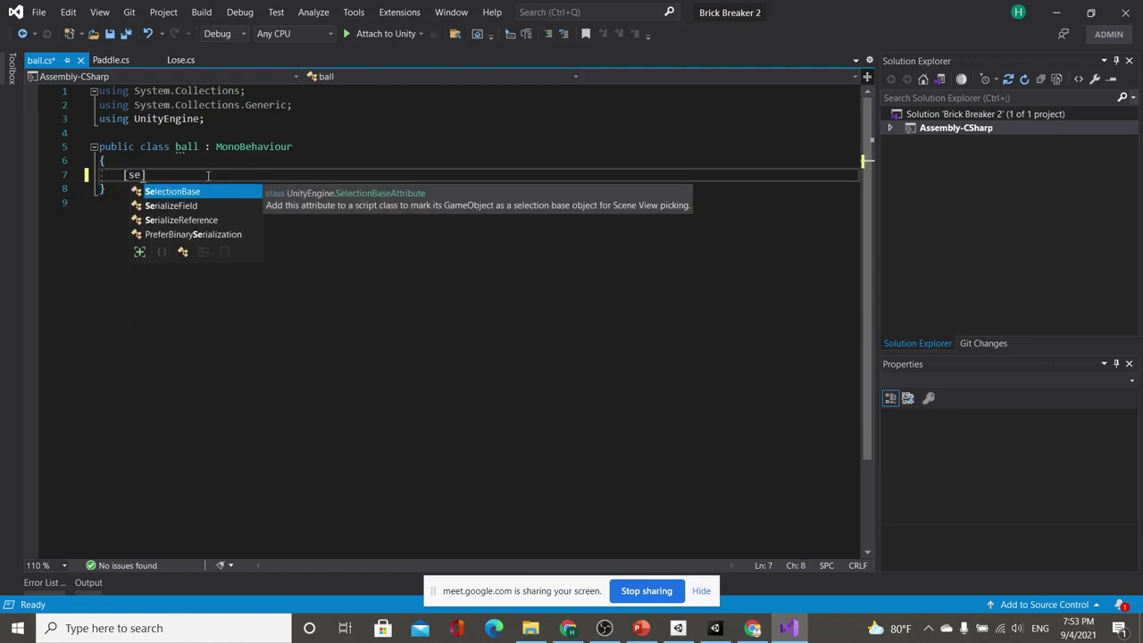
{"action": "key", "text": "Tab"}
{"action": "key", "text": "End"}
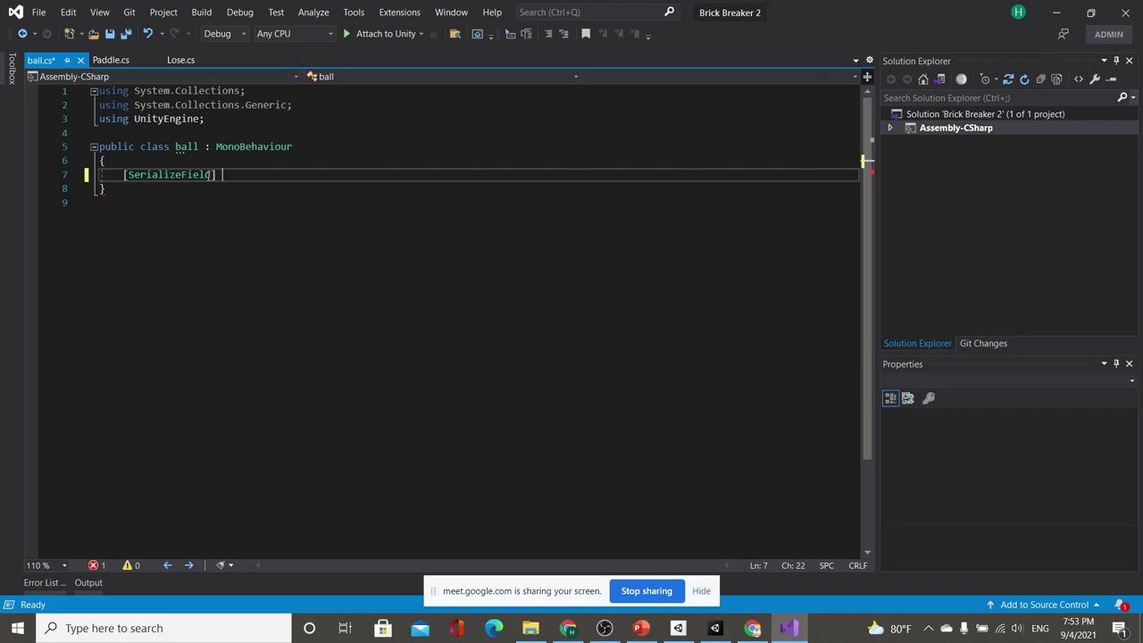
{"action": "type", "text": "game"}
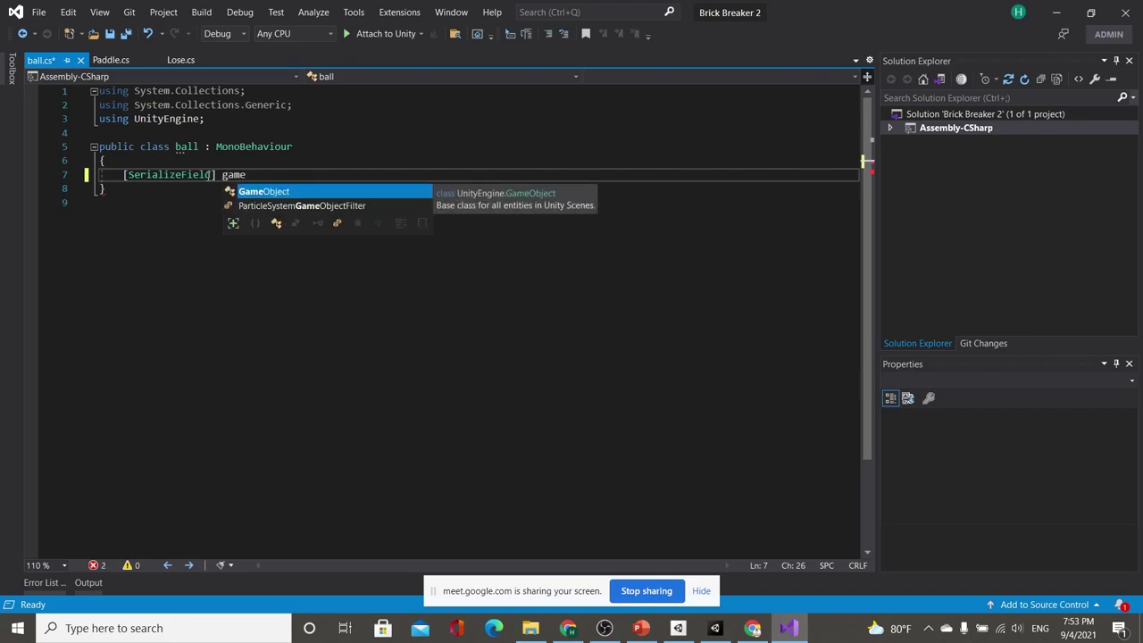
{"action": "key", "text": "Tab"}
{"action": "type", "text": "pa"}
{"action": "key", "text": "BackSpace"}
{"action": "key", "text": "BackSpace"}
{"action": "key", "text": "BackSpace"}
{"action": "key", "text": "BackSpace"}
{"action": "key", "text": "BackSpace"}
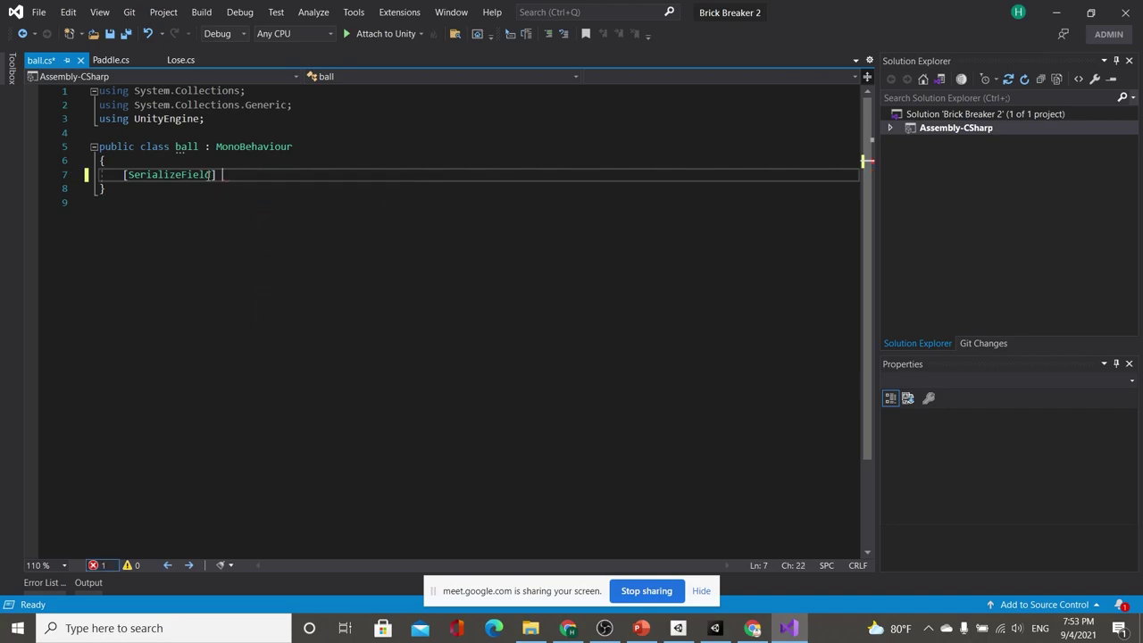
{"action": "type", "text": "n"}
{"action": "key", "text": "Tab"}
{"action": "type", "text": "pad"}
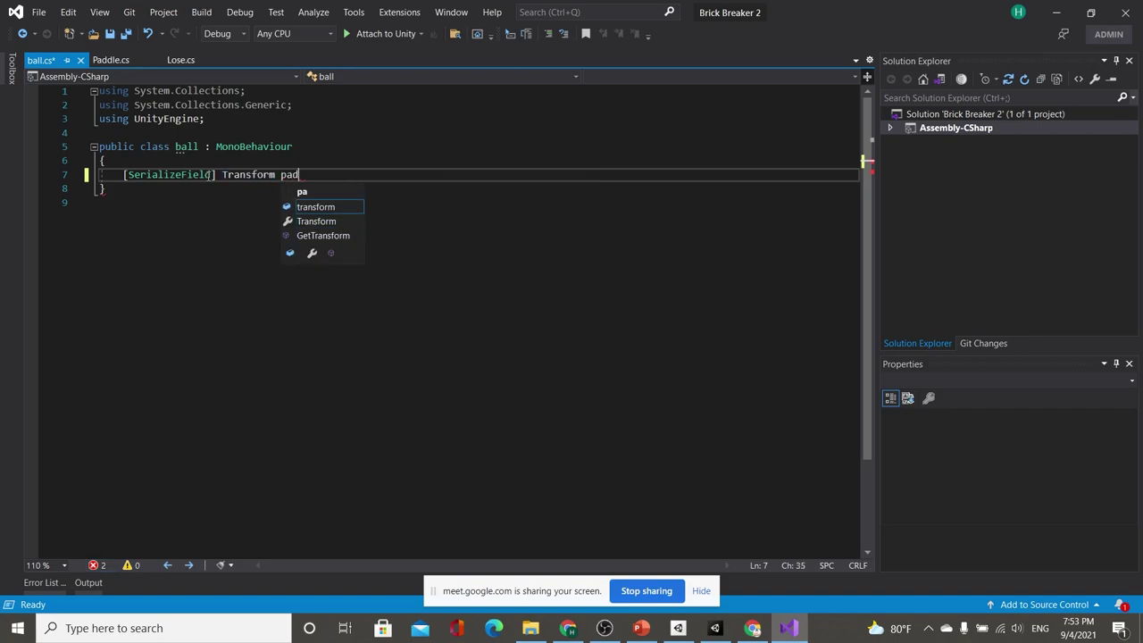
{"action": "type", "text": "dle;"}
{"action": "key", "text": "ctrl+s"}
{"action": "key", "text": "Return"}
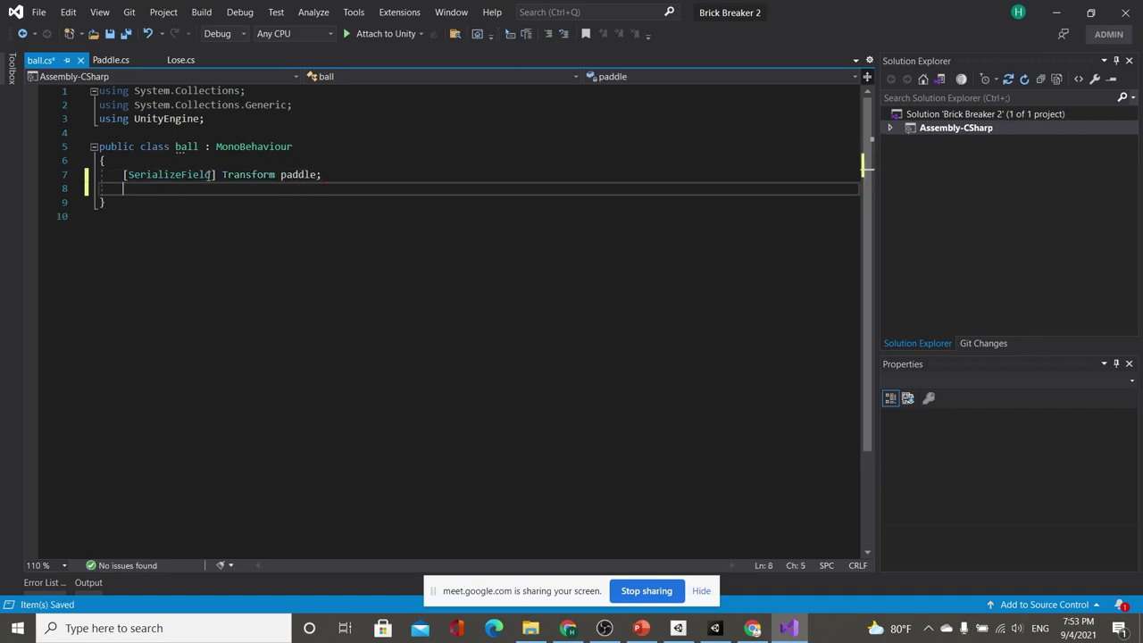
{"action": "key", "text": "ctrl+s"}
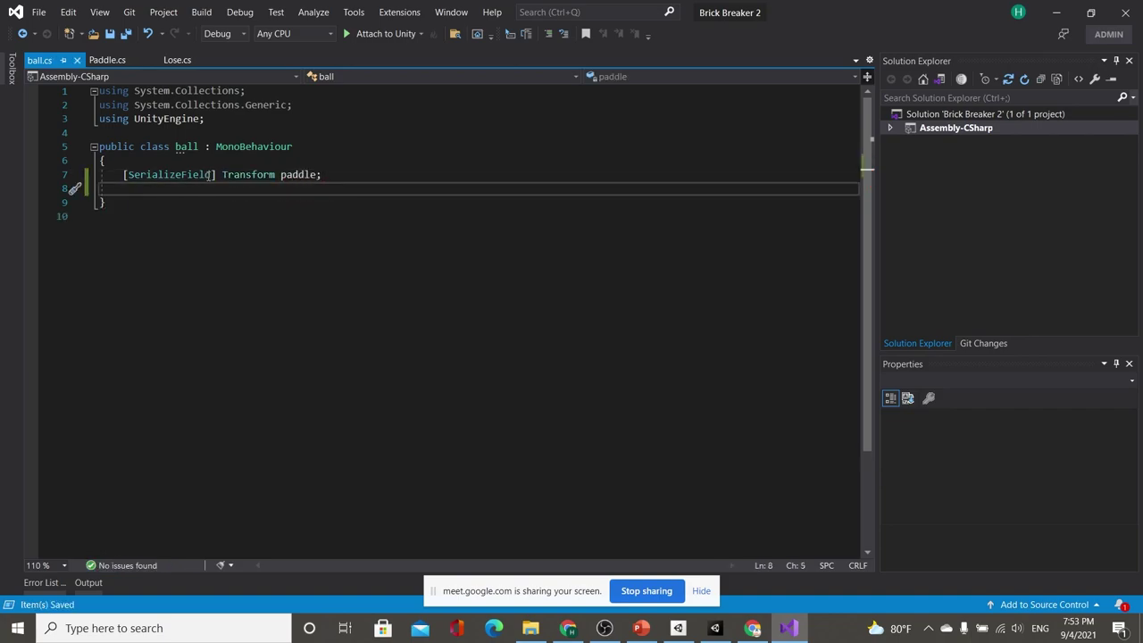
Add a Vector2 offset; field and an empty Start() method below it
{"action": "type", "text": "vec2"}
{"action": "key", "text": "Tab"}
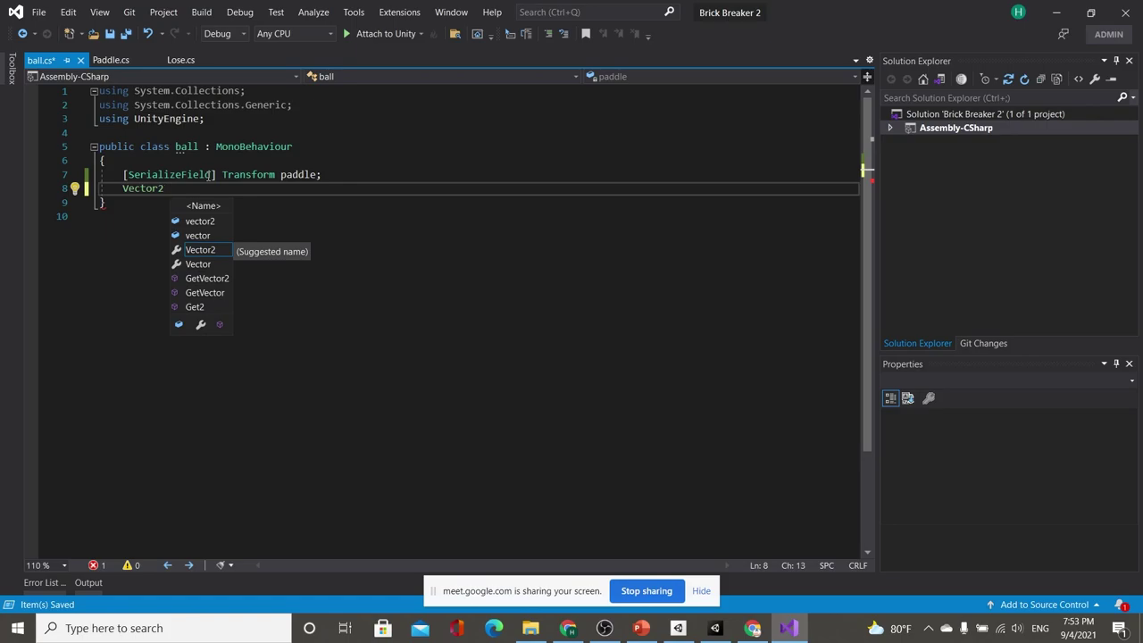
{"action": "type", "text": "offset;"}
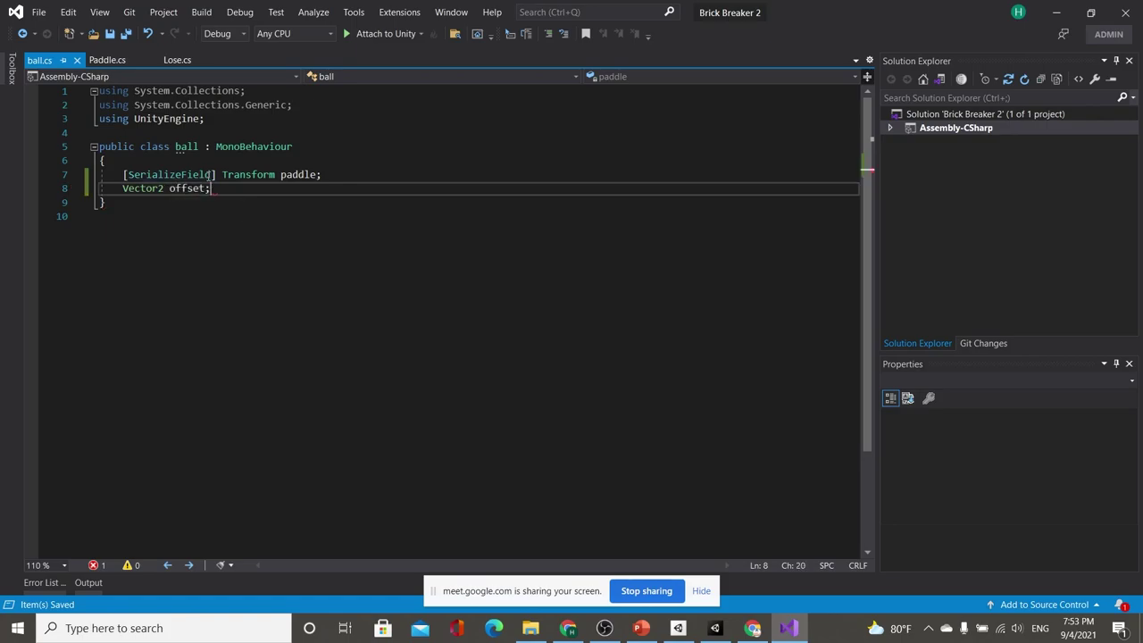
{"action": "key", "text": "Return"}
{"action": "key", "text": "Return"}
{"action": "type", "text": "void Star"}
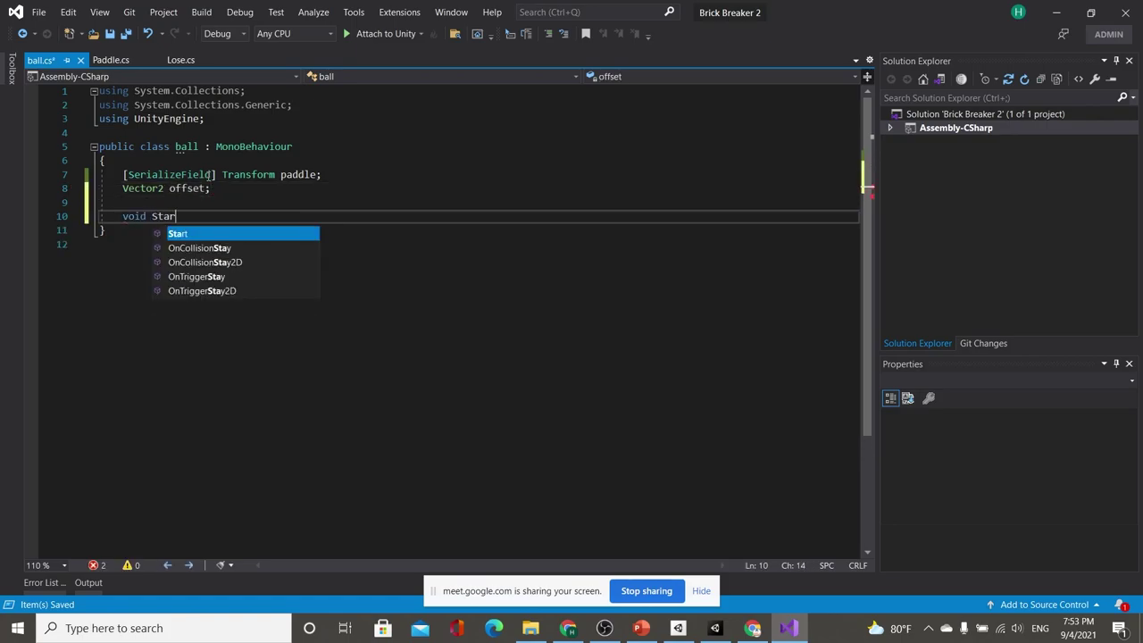
{"action": "type", "text": "t"}
{"action": "key", "text": "Tab"}
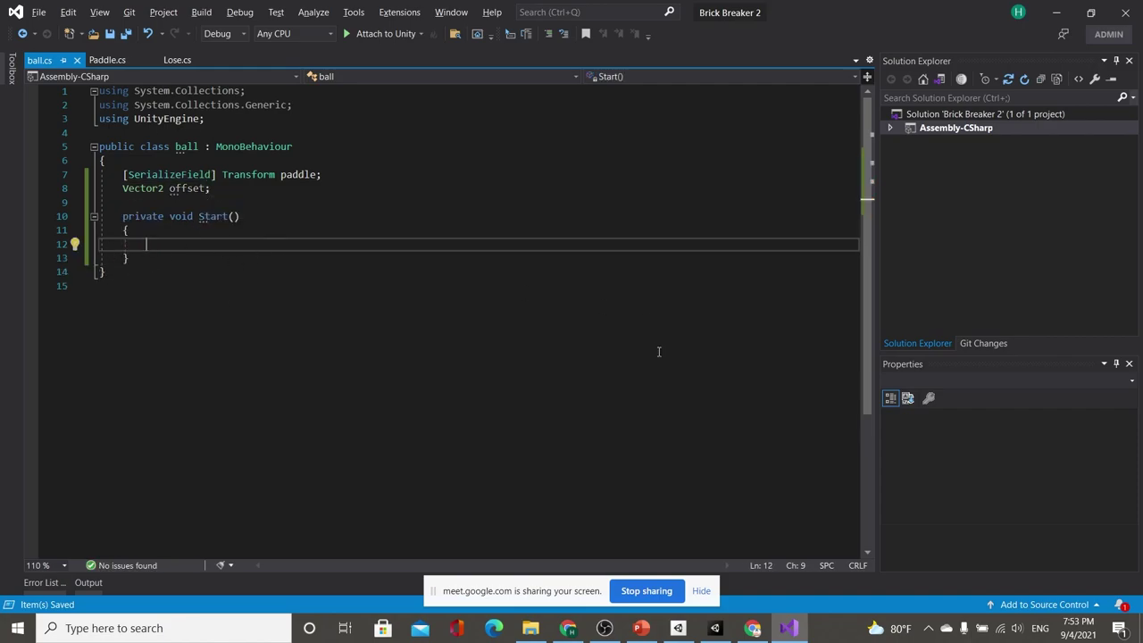
{"action": "key", "text": "alt+Tab"}
{"action": "key", "text": "alt+Tab"}
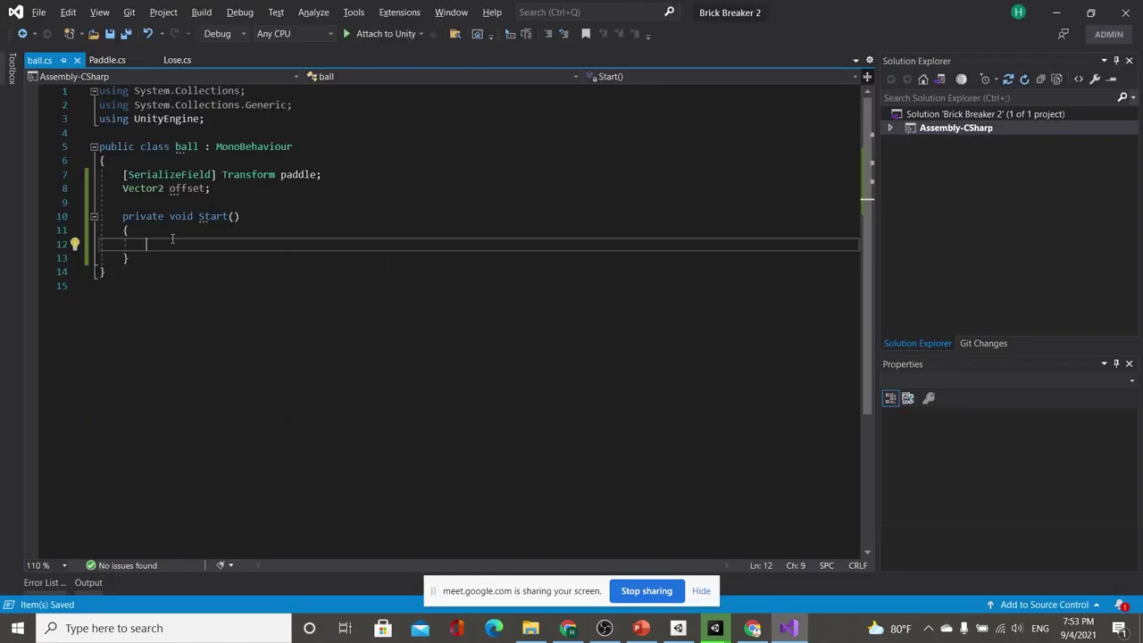
{"action": "double_click", "coordinate": [188, 189]}
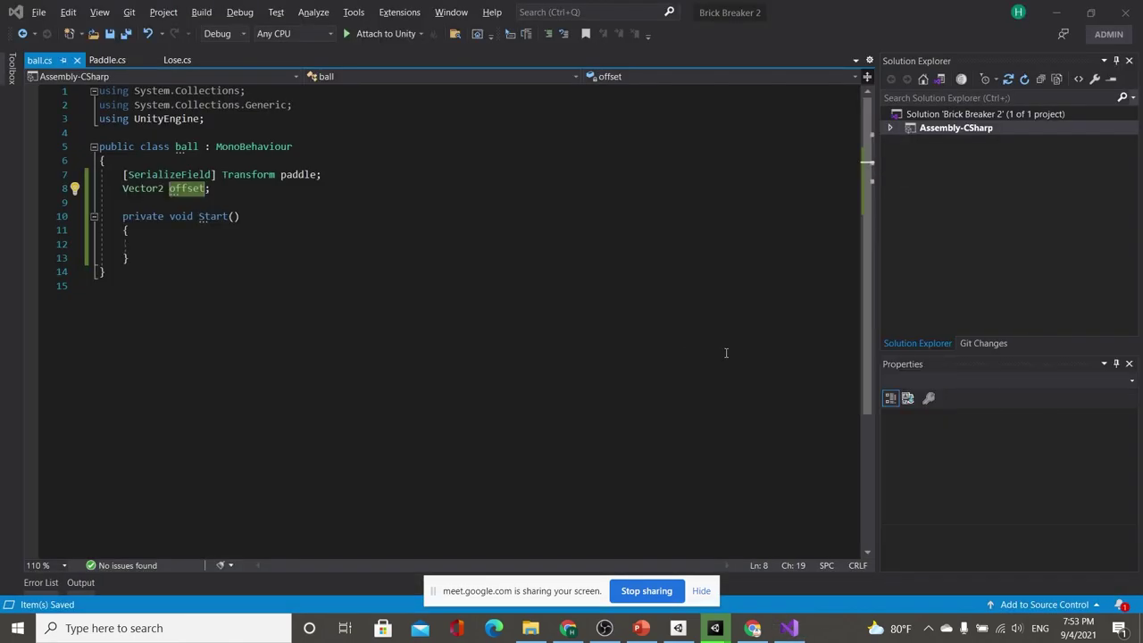
Assign Paddle_01 from the Hierarchy to the Ball script's Paddle field in the Inspector
{"action": "key", "text": "alt+Tab"}
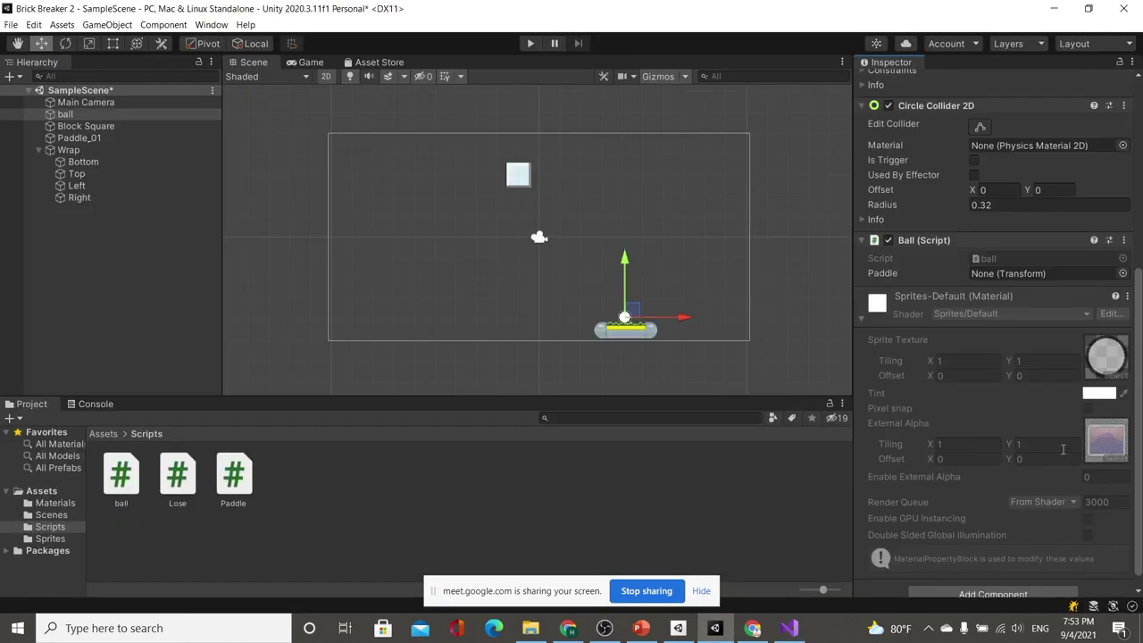
{"action": "scroll", "coordinate": [970, 404], "scroll_direction": "down", "scroll_amount": 1}
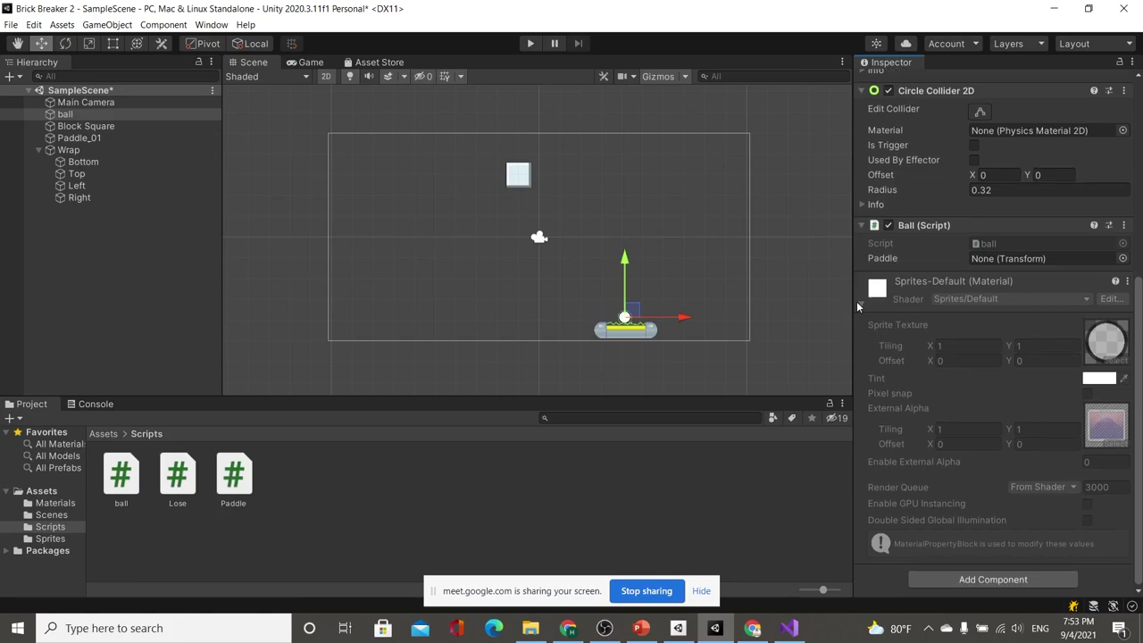
{"action": "scroll", "coordinate": [963, 478], "scroll_direction": "up", "scroll_amount": 5}
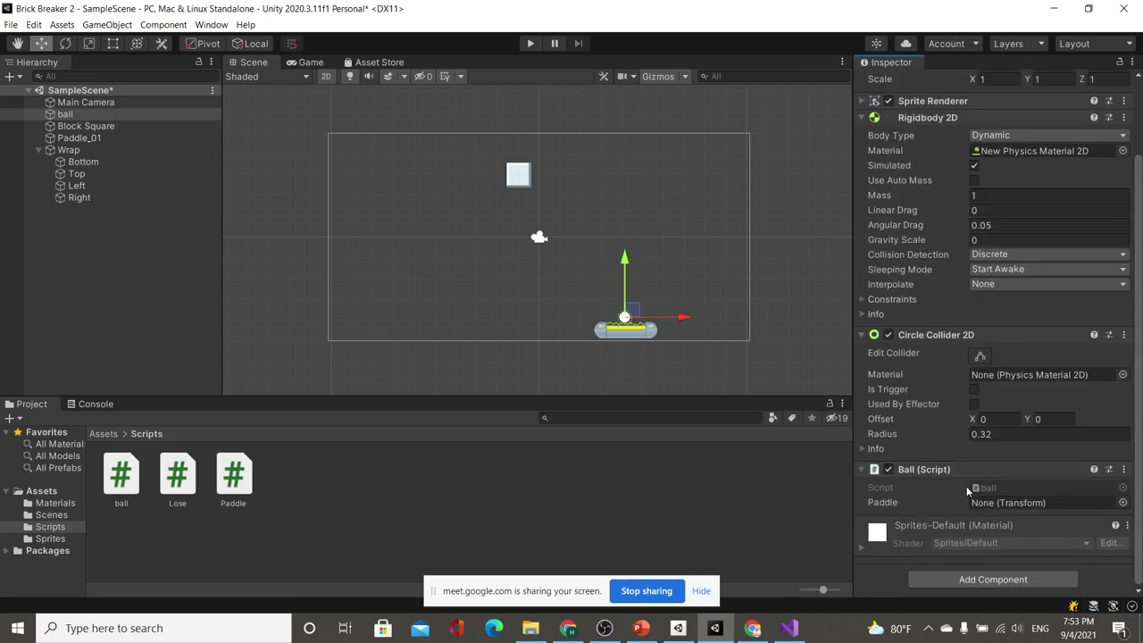
{"action": "left_click_drag", "start_coordinate": [107, 138], "coordinate": [672, 255]}
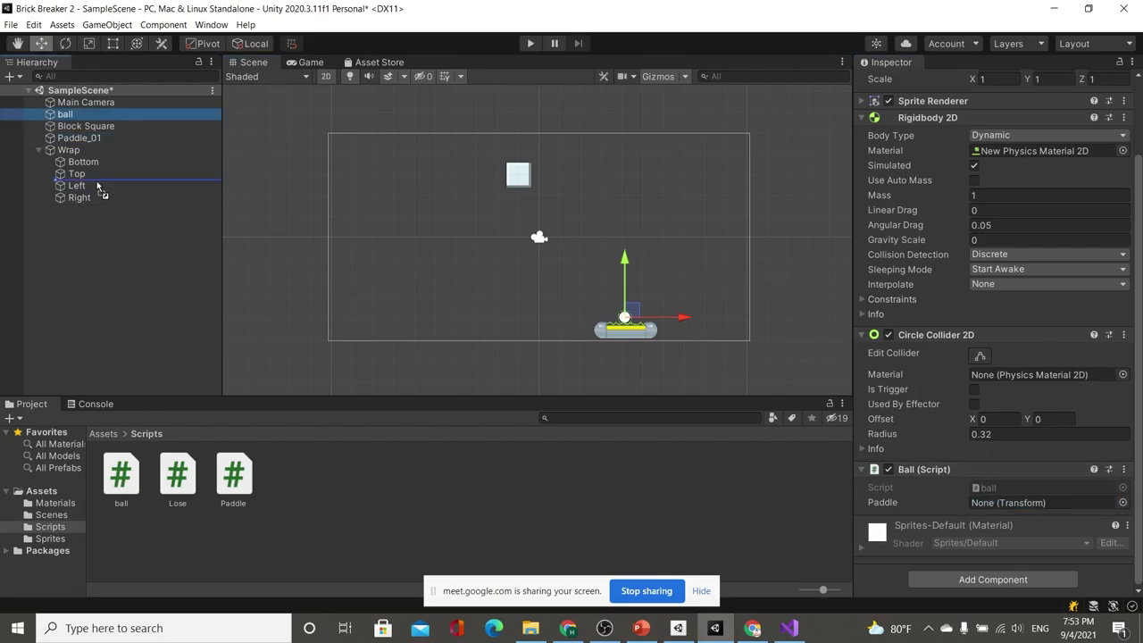
{"action": "mouse_move", "coordinate": [971, 456]}
{"action": "left_mouse_down"}
{"action": "mouse_move", "coordinate": [1057, 494]}
{"action": "mouse_move", "coordinate": [215, 99]}
{"action": "left_mouse_up"}
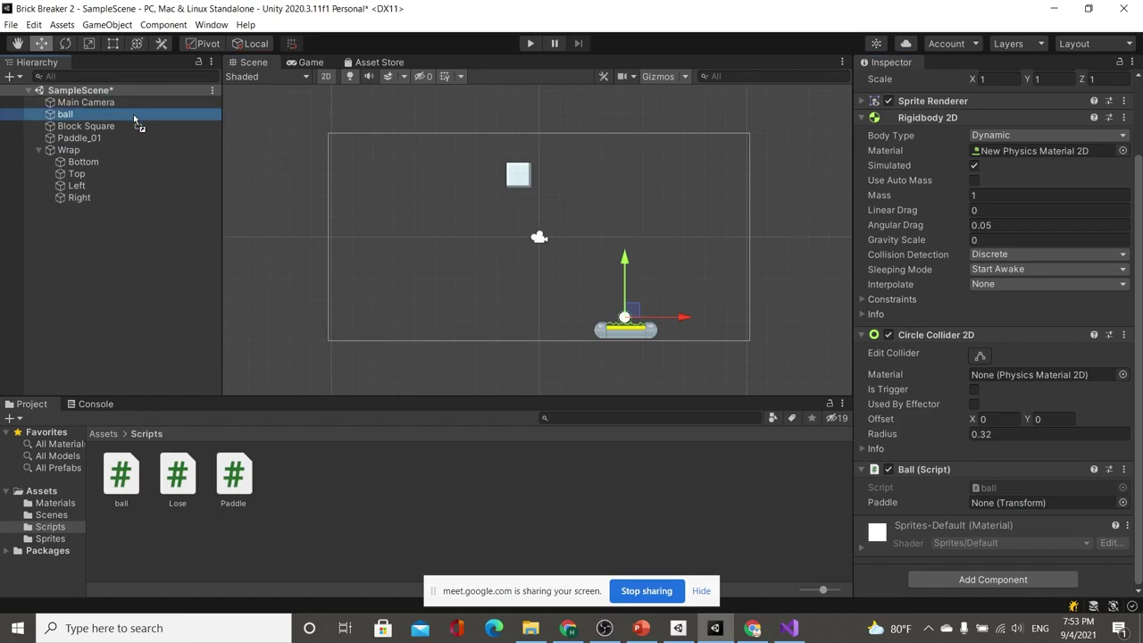
{"action": "mouse_move", "coordinate": [214, 99]}
{"action": "left_mouse_down"}
{"action": "mouse_move", "coordinate": [955, 360]}
{"action": "mouse_move", "coordinate": [1000, 509]}
{"action": "mouse_move", "coordinate": [1007, 500]}
{"action": "left_mouse_up"}
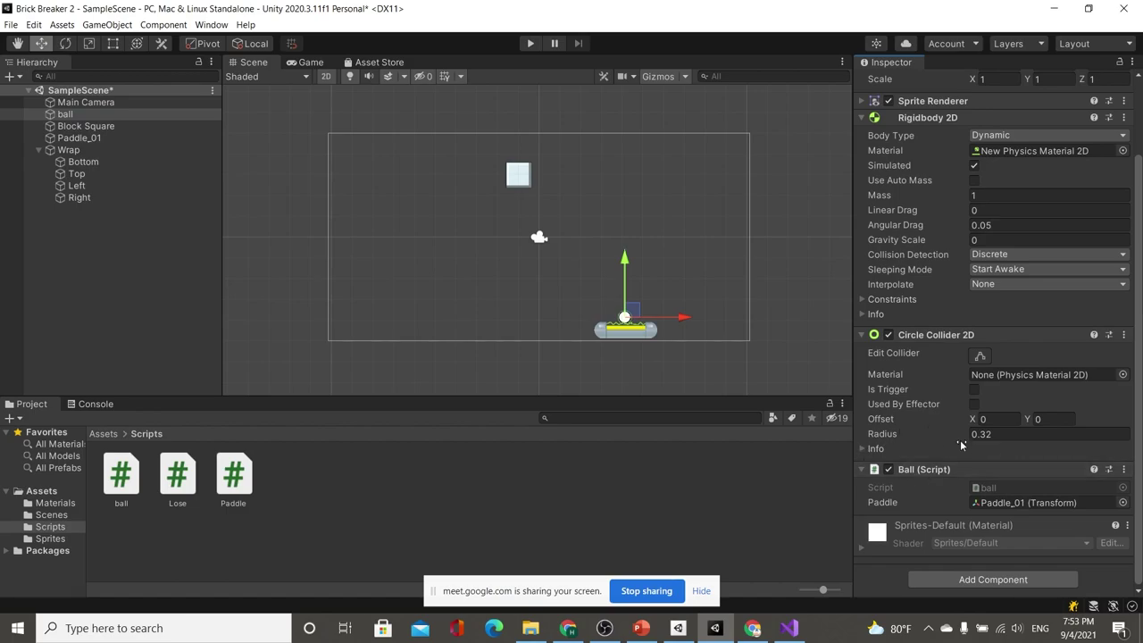
{"action": "scroll", "coordinate": [661, 261], "scroll_direction": "up", "scroll_amount": 2}
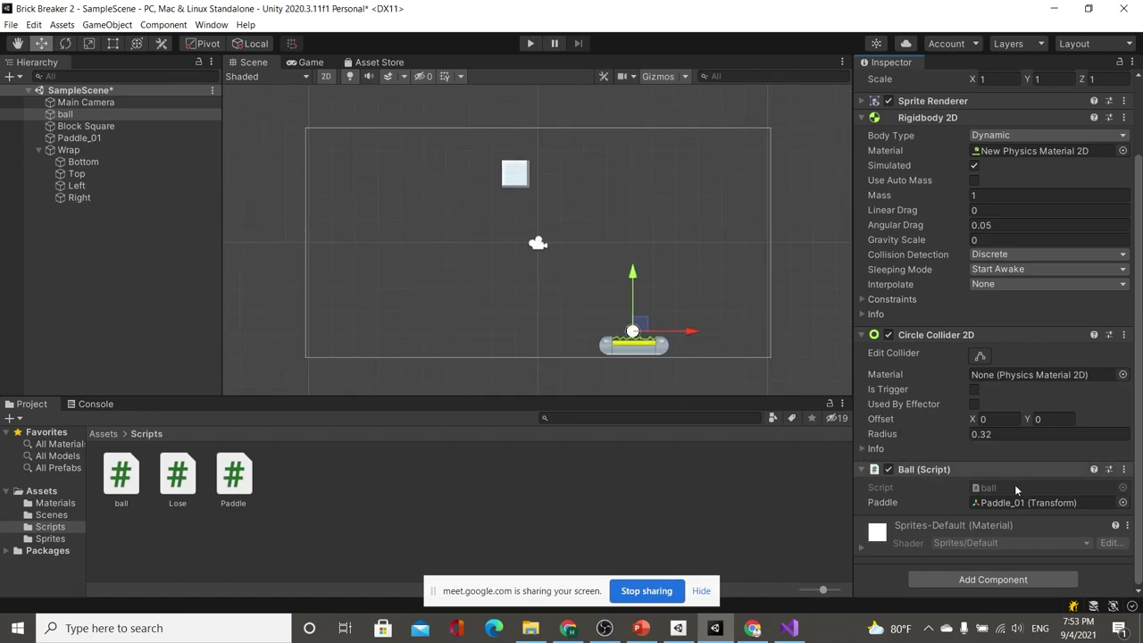
{"action": "key", "text": "alt+Tab"}
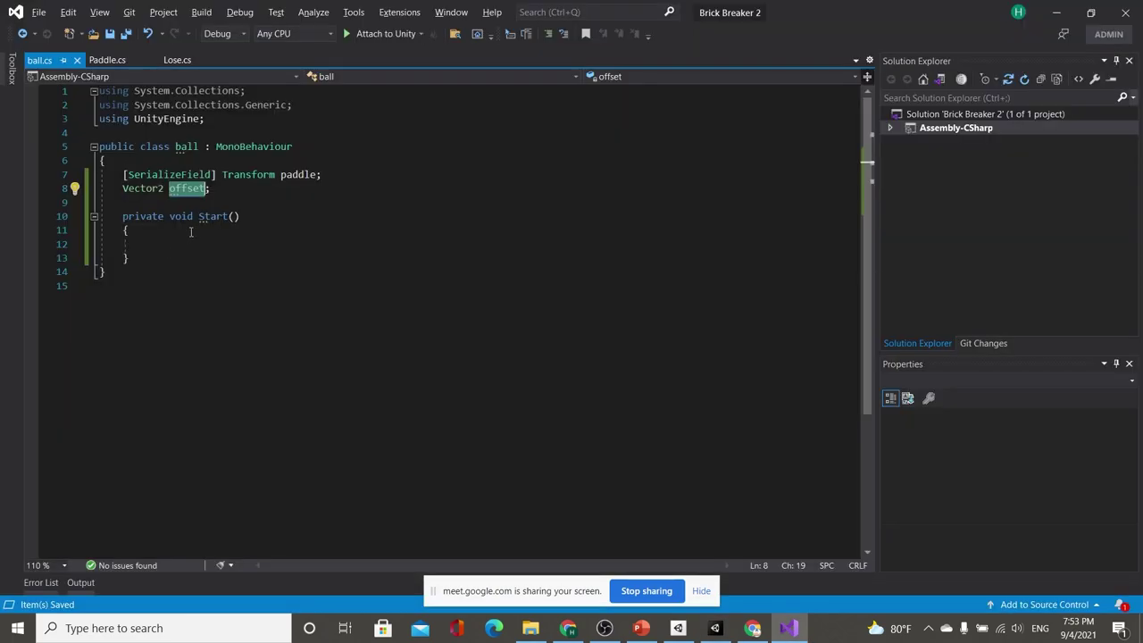
In Start(), set offset = transform.position - paddle.position; and save ball.cs
{"action": "left_click", "coordinate": [206, 249]}
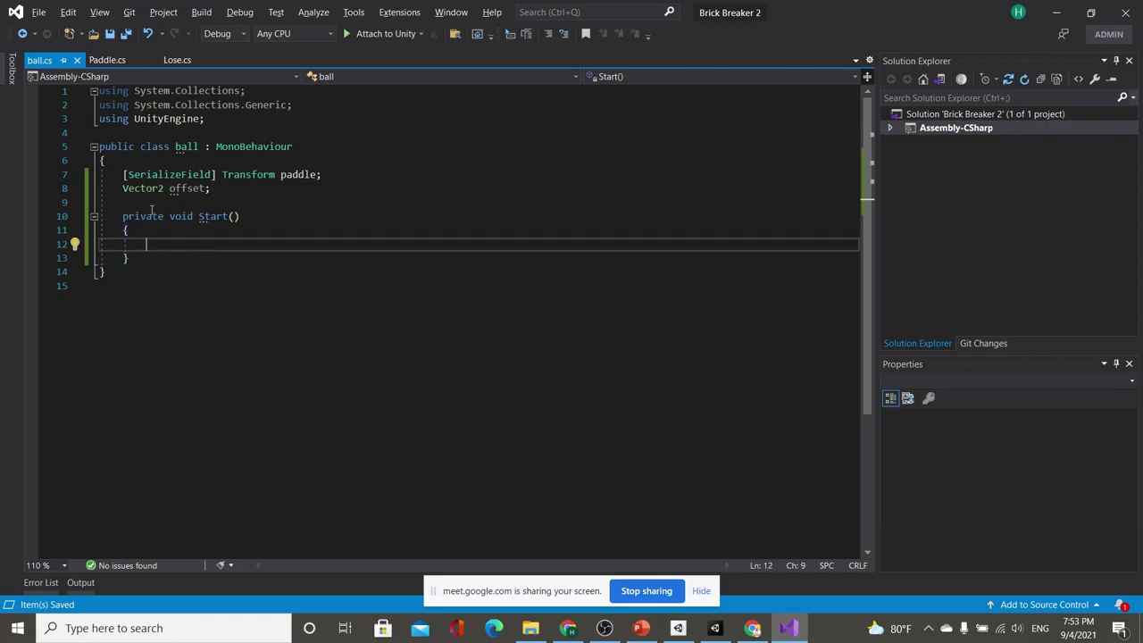
{"action": "key", "text": "alt+Tab"}
{"action": "scroll", "coordinate": [627, 332], "scroll_direction": "up", "scroll_amount": 2}
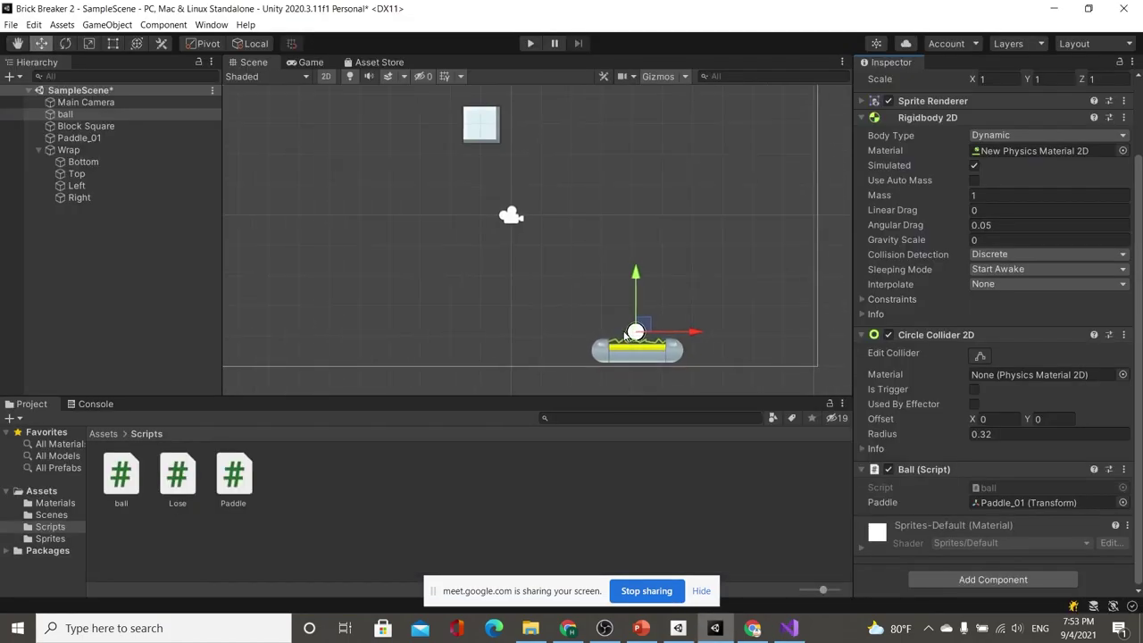
{"action": "scroll", "coordinate": [636, 332], "scroll_direction": "up", "scroll_amount": 2}
{"action": "scroll", "coordinate": [645, 331], "scroll_direction": "up", "scroll_amount": 2}
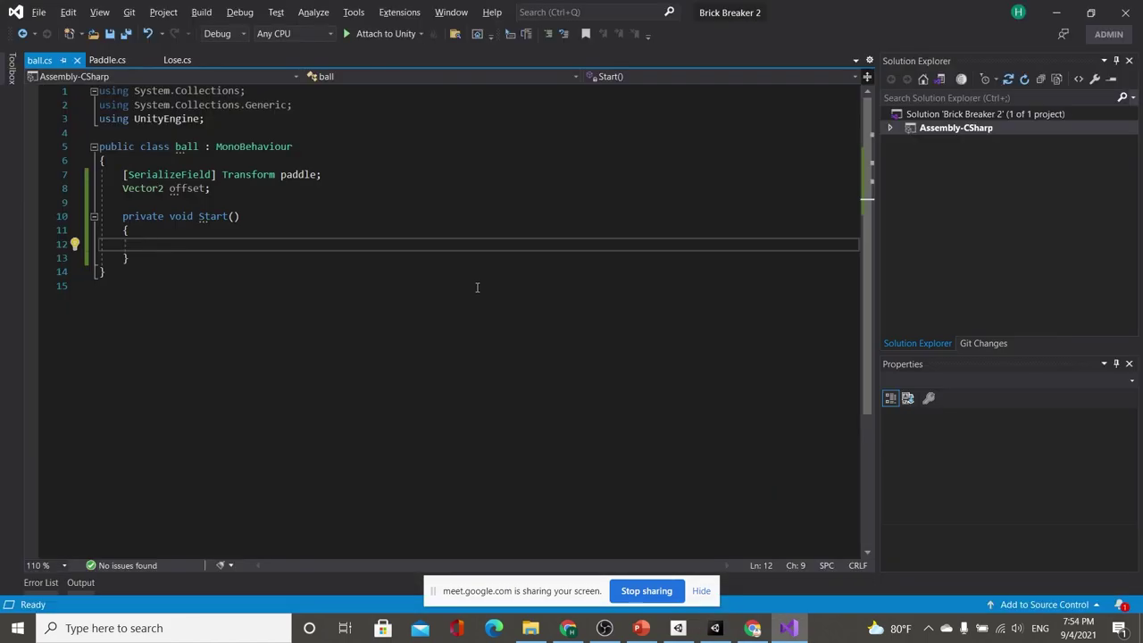
{"action": "type", "text": "offset"}
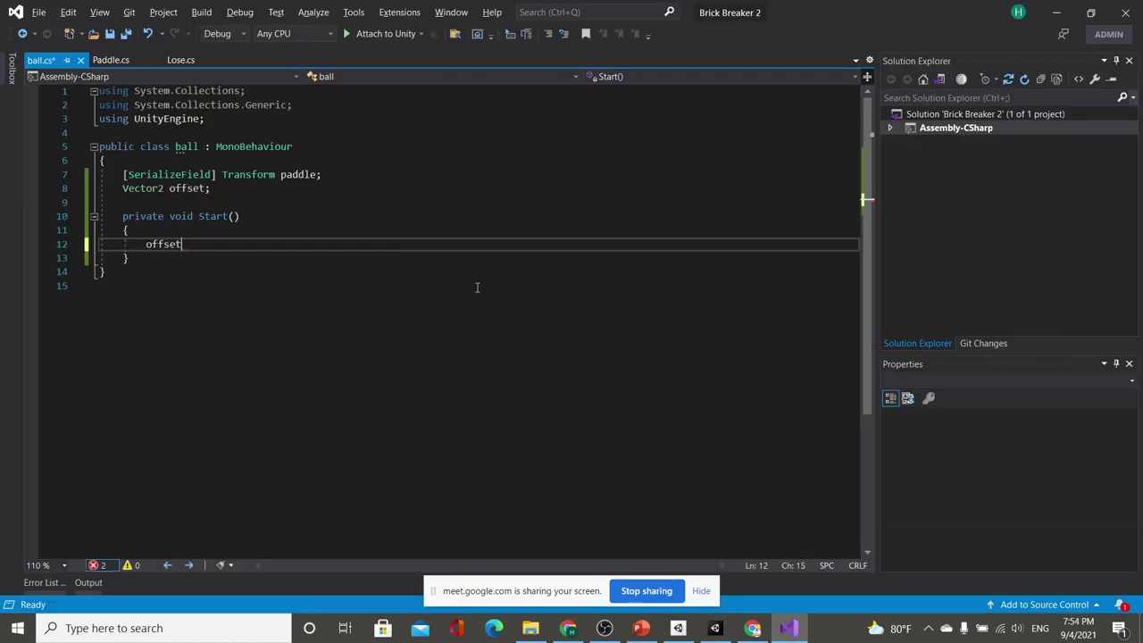
{"action": "type", "text": " = transform"}
{"action": "type", "text": ".position - "}
{"action": "type", "text": "paddle.position"}
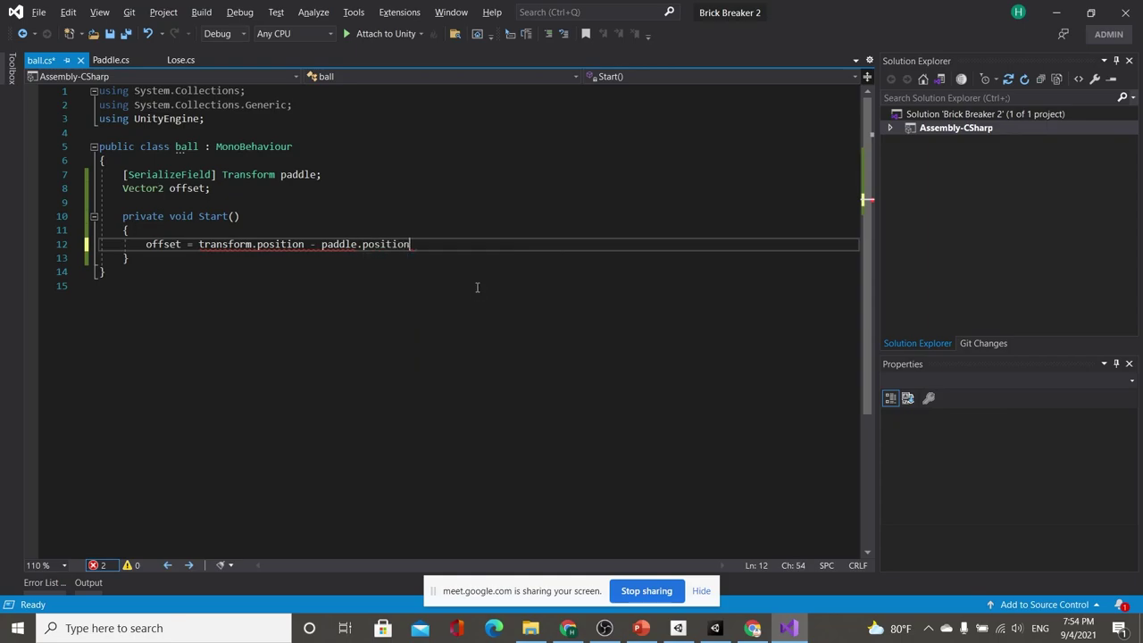
{"action": "type", "text": ";"}
{"action": "key", "text": "ctrl+s"}
{"action": "key", "text": "alt+Tab"}
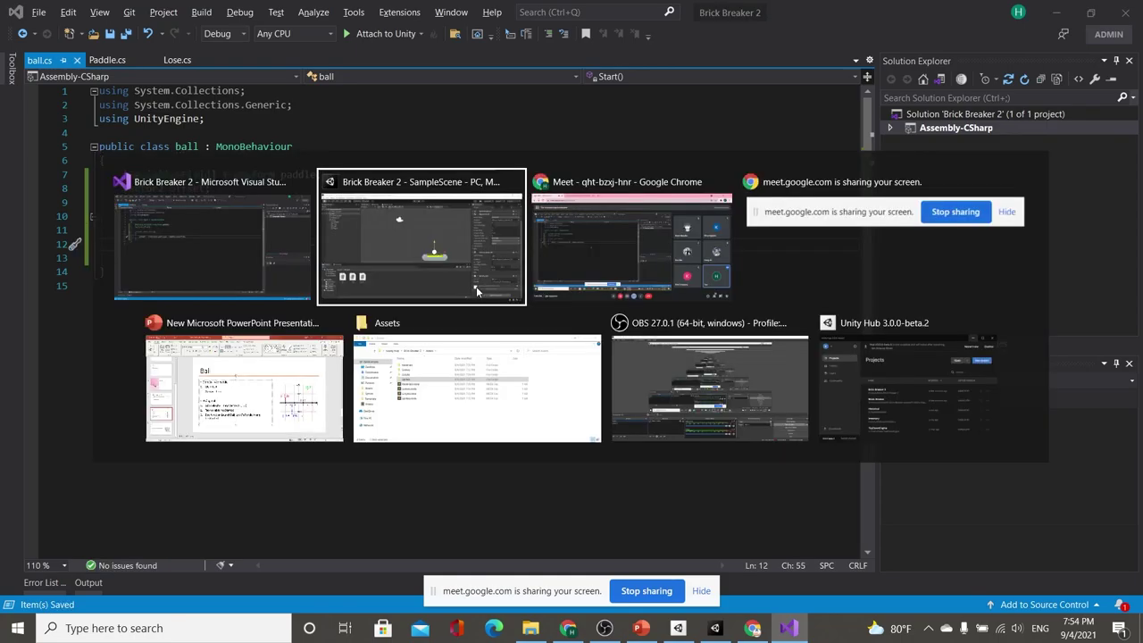
{"action": "key", "text": "alt+Tab"}
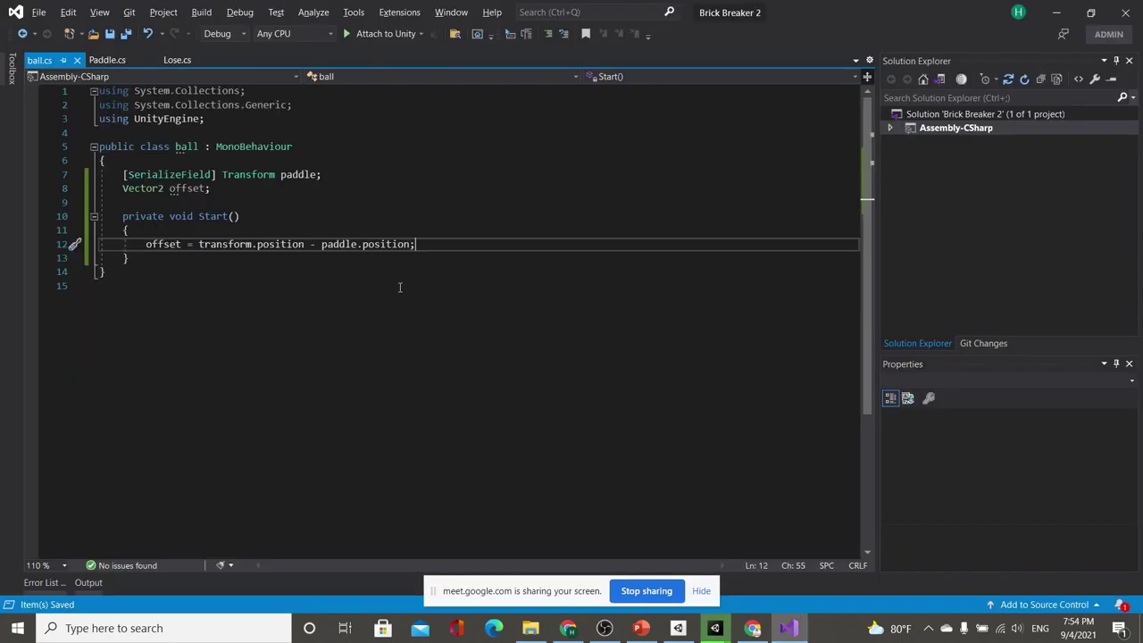
{"action": "key", "text": "Down"}
{"action": "key", "text": "Return"}
{"action": "key", "text": "Return"}
Create an Update() method in ball.cs from the IntelliSense suggestion
{"action": "type", "text": "void "}
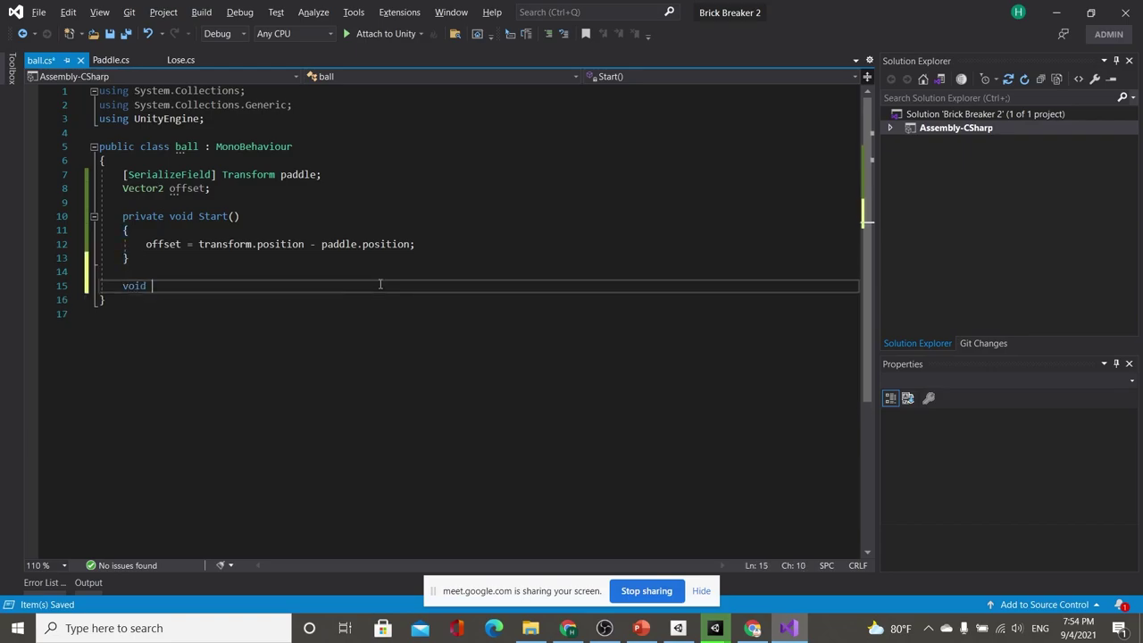
{"action": "type", "text": "updtea"}
{"action": "key", "text": "Tab"}
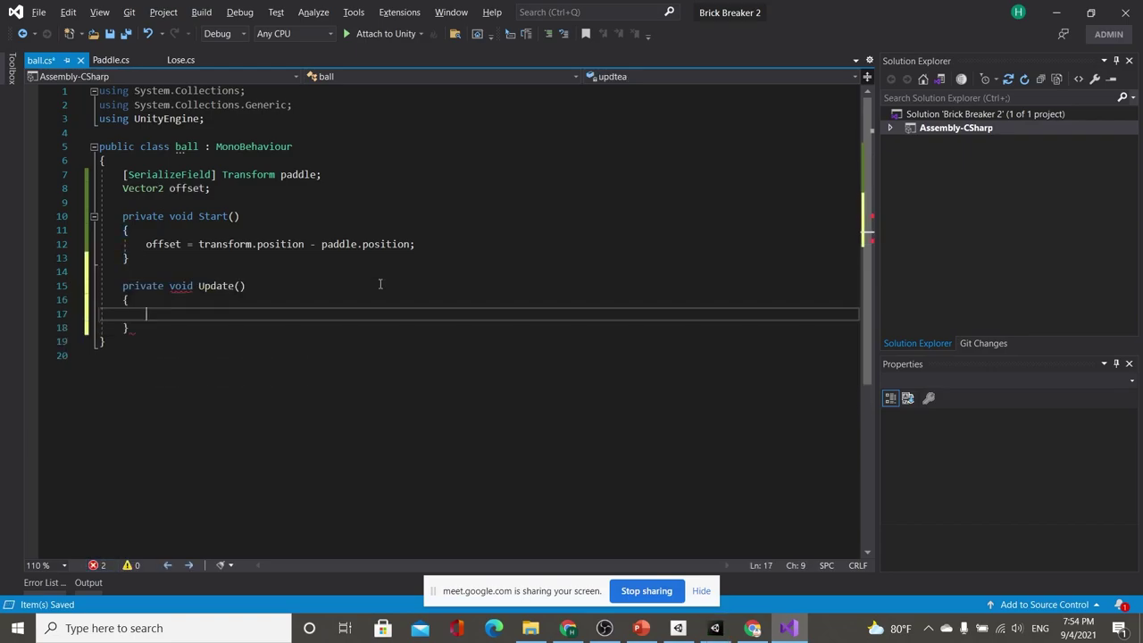
{"action": "key", "text": "alt+Tab"}
{"action": "scroll", "coordinate": [543, 319], "scroll_direction": "down", "scroll_amount": 4}
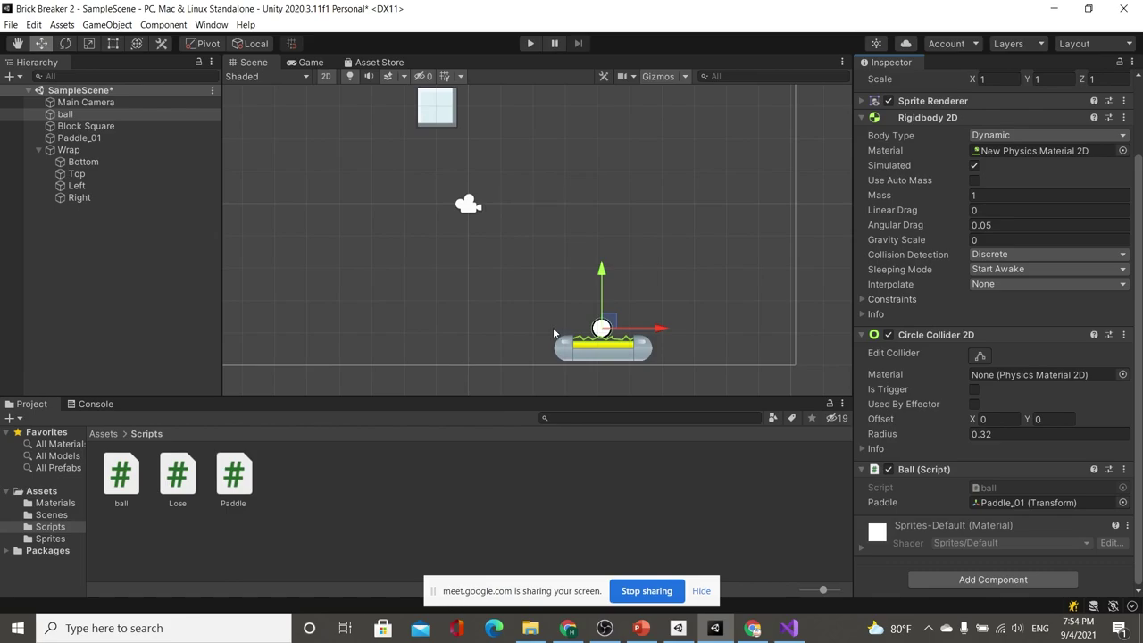
{"action": "key", "text": "alt+Tab"}
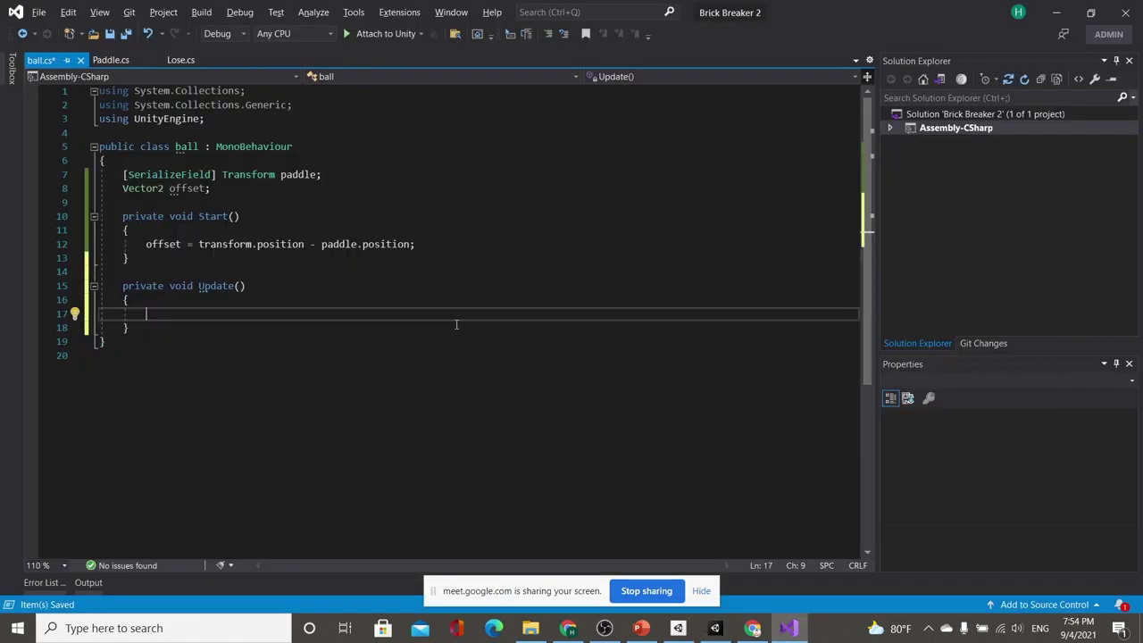
{"action": "key", "text": "alt+Tab"}
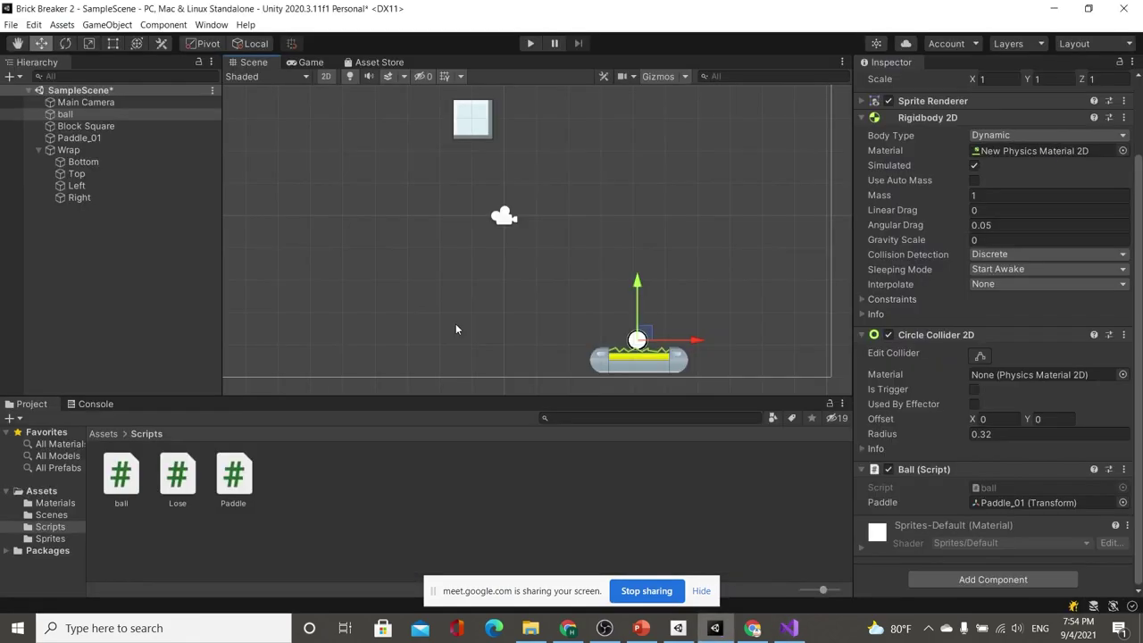
{"action": "scroll", "coordinate": [541, 337], "scroll_direction": "down", "scroll_amount": 2}
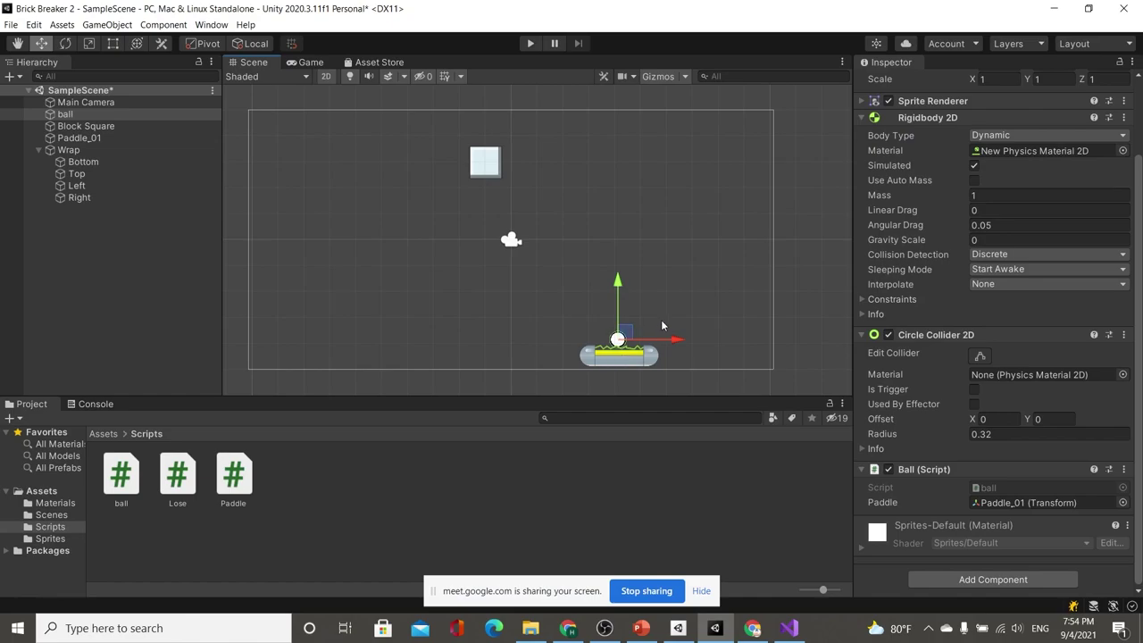
{"action": "key", "text": "alt+Tab"}
{"action": "key", "text": "alt+Tab"}
{"action": "key", "text": "alt+Tab"}
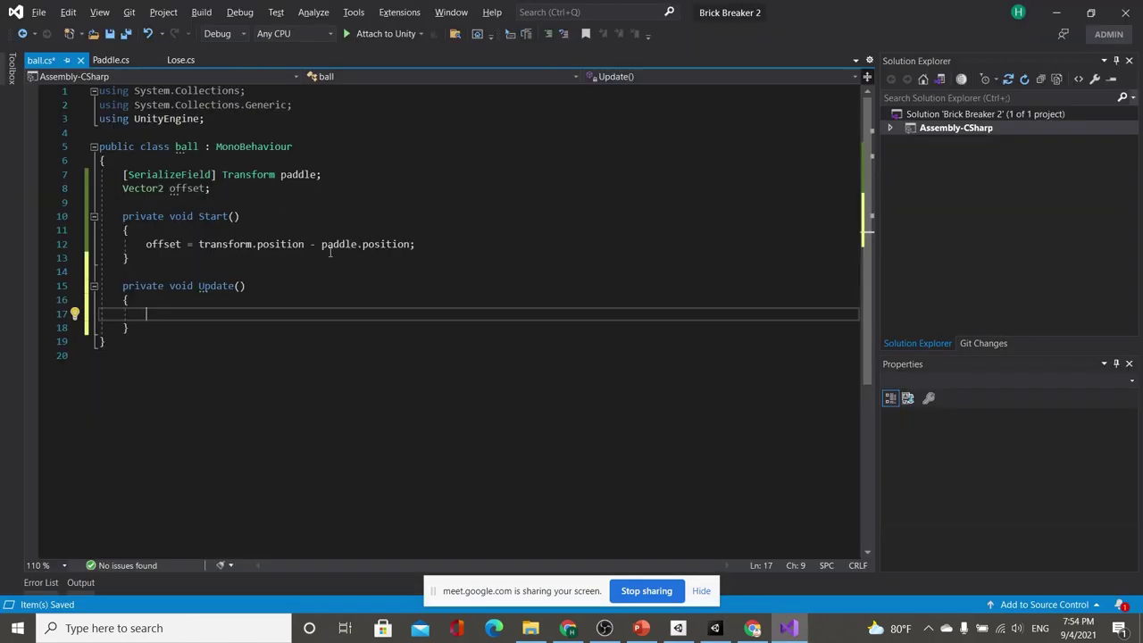
Inside Update(), write transform.position = paddle.position + offset;
{"action": "type", "text": "transform.pos"}
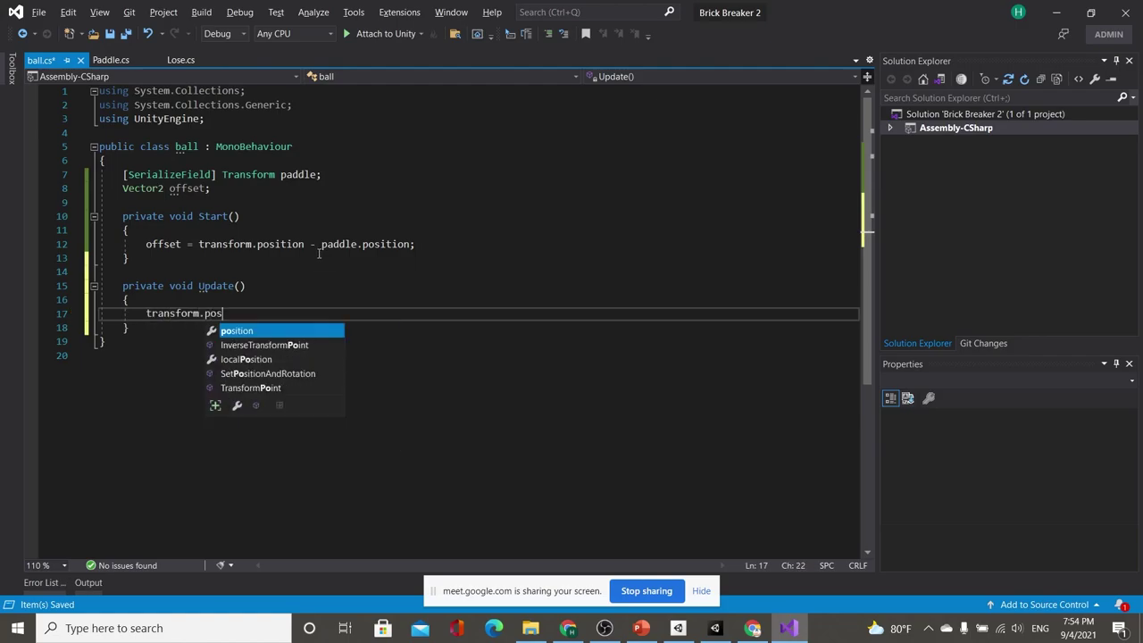
{"action": "key", "text": "Tab"}
{"action": "type", "text": "= "}
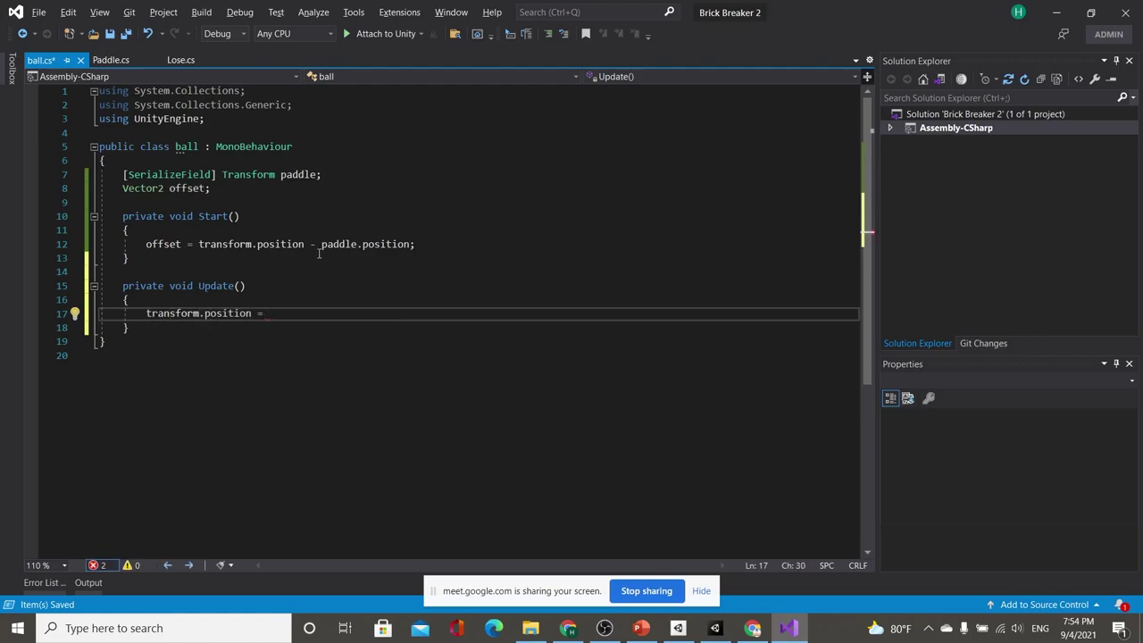
{"action": "type", "text": "pad"}
{"action": "key", "text": "Tab"}
{"action": "type", "text": "."}
{"action": "key", "text": "Tab"}
{"action": "type", "text": "+ o"}
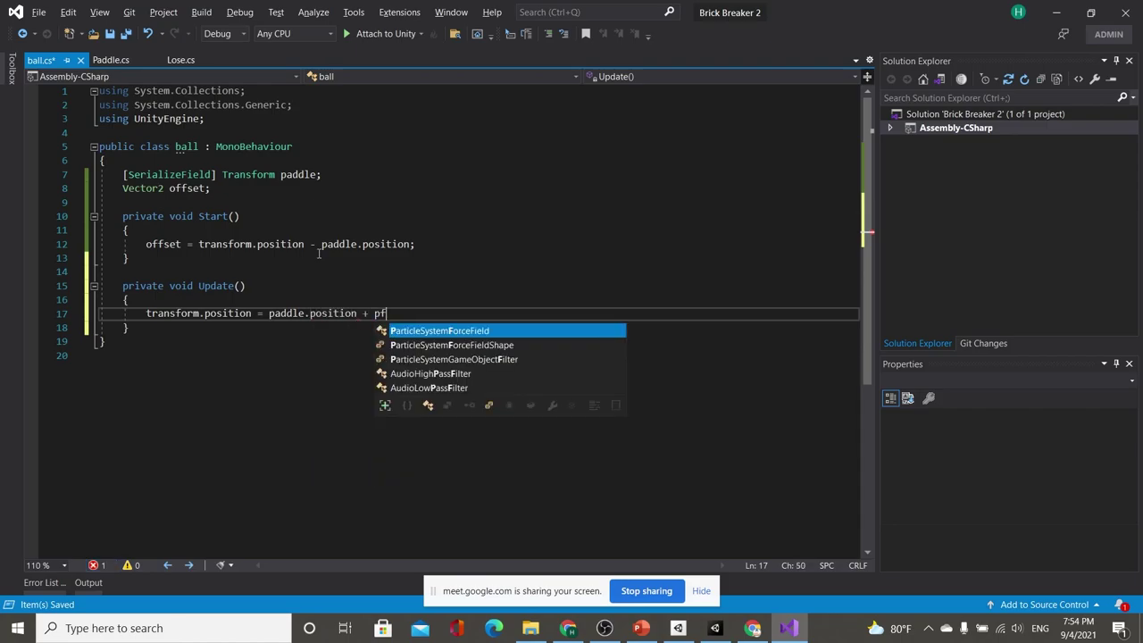
{"action": "type", "text": "ffset;"}
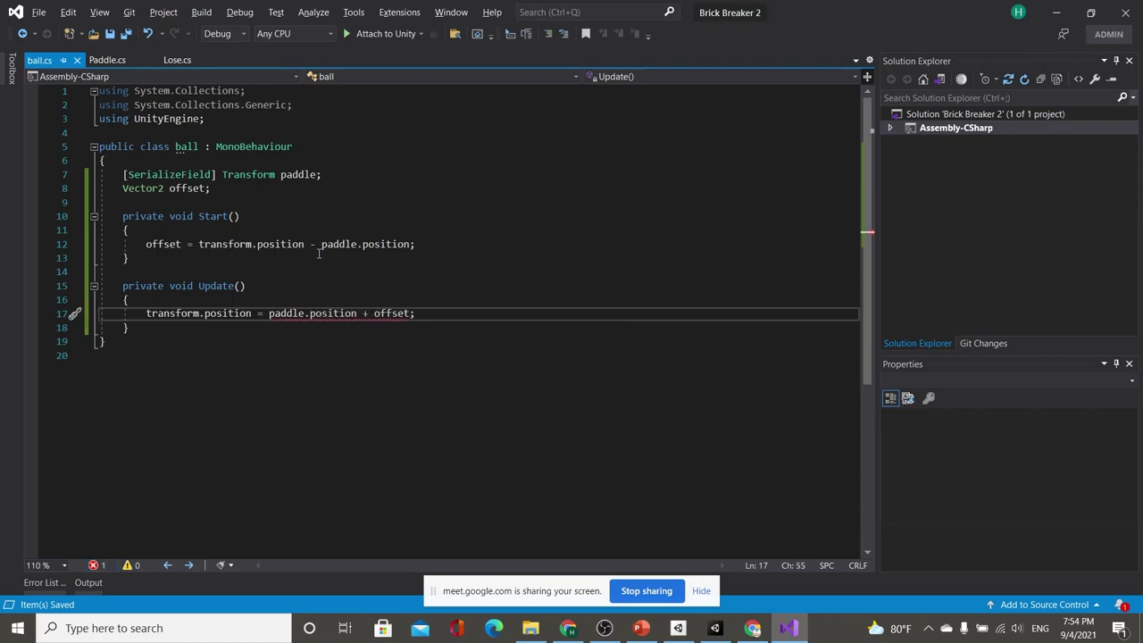
Locate the CS0034 ambiguous '+' error on the paddle.position + offset line
{"action": "left_click", "coordinate": [96, 567]}
{"action": "double_click", "coordinate": [222, 417]}
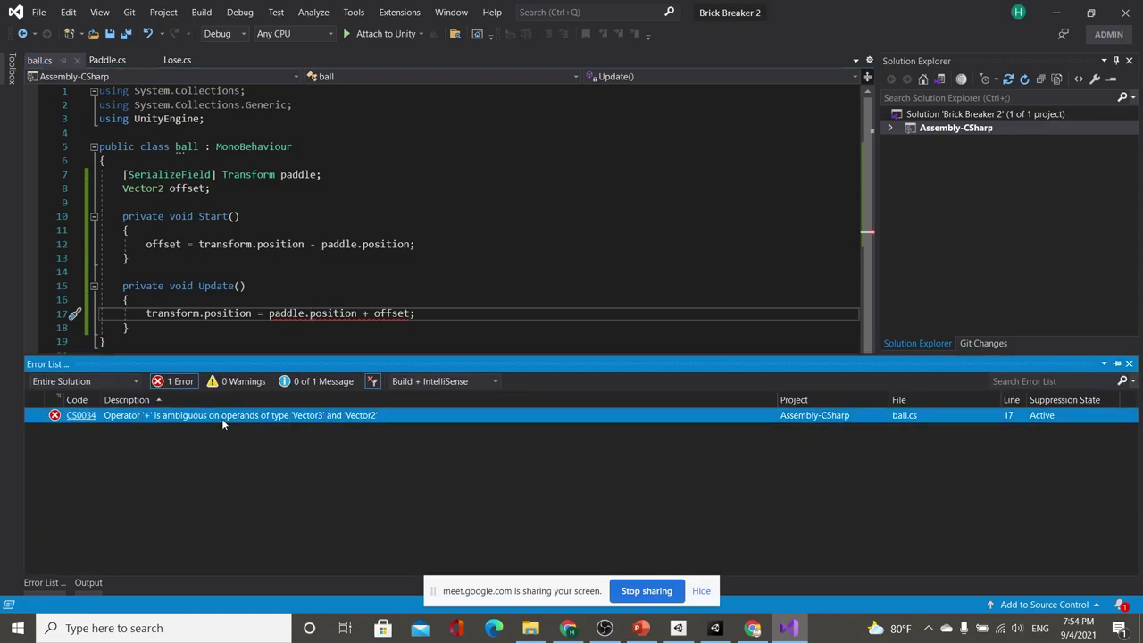
{"action": "left_click", "coordinate": [329, 288]}
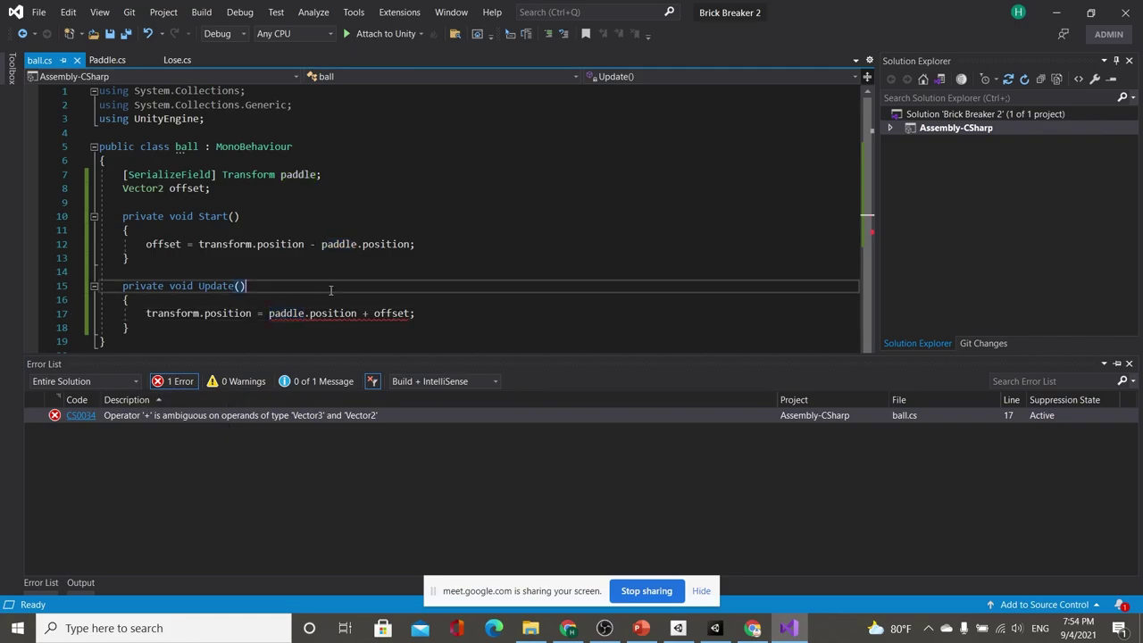
{"action": "left_click", "coordinate": [374, 314]}
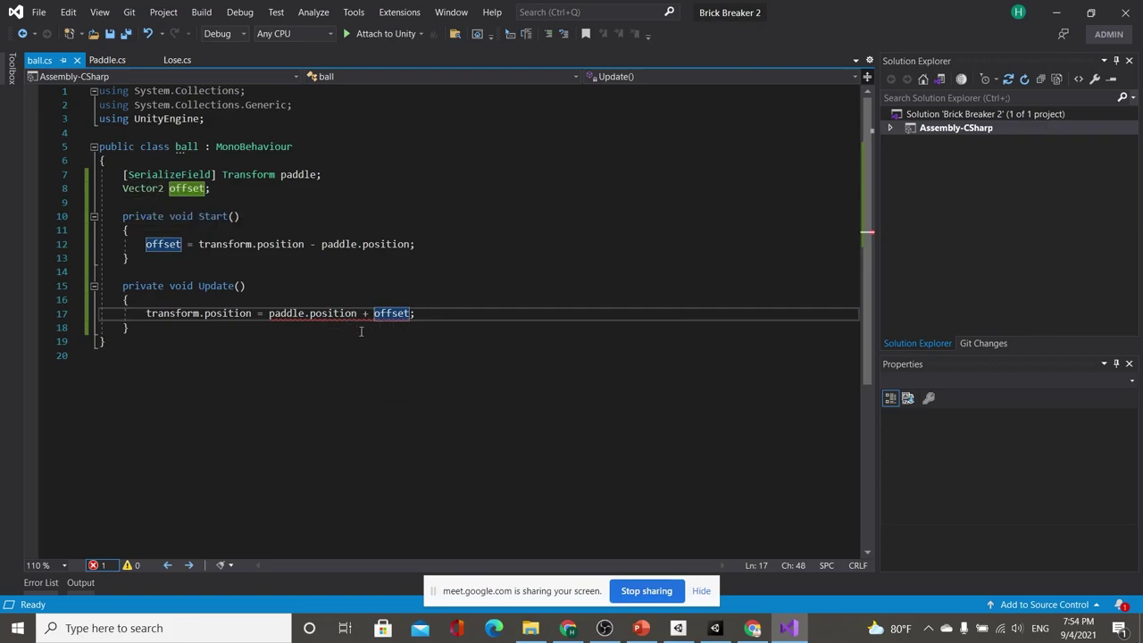
{"action": "left_click_drag", "start_coordinate": [357, 314], "coordinate": [269, 314]}
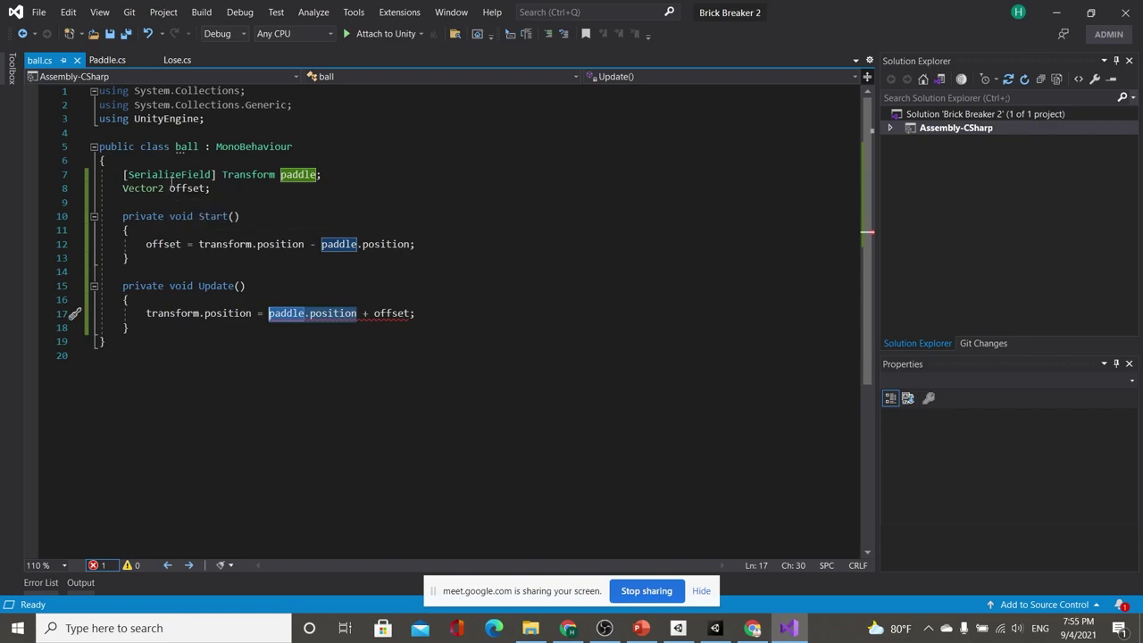
{"action": "left_click", "coordinate": [373, 314]}
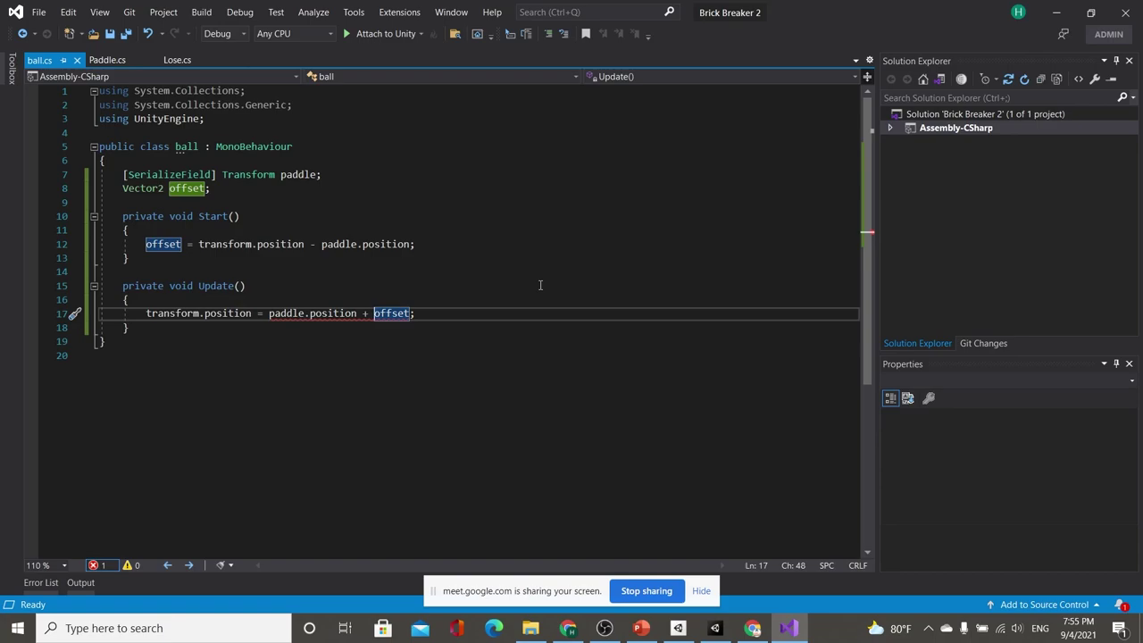
{"action": "type", "text": "new"}
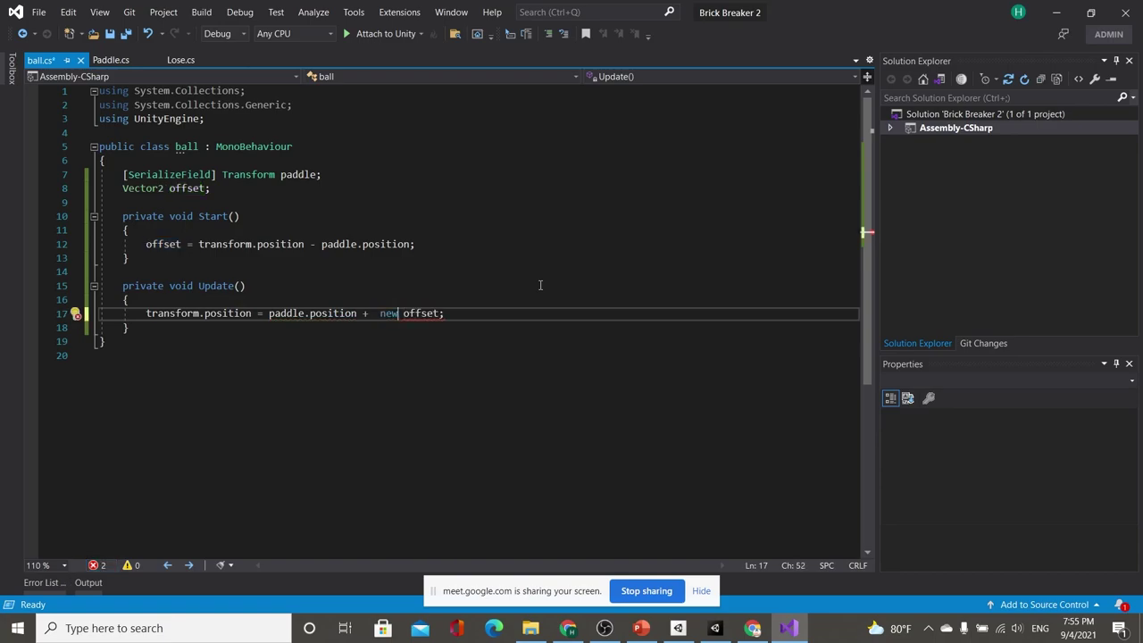
{"action": "key", "text": "BackSpace"}
{"action": "key", "text": "BackSpace"}
{"action": "key", "text": "BackSpace"}
{"action": "key", "text": "Left"}
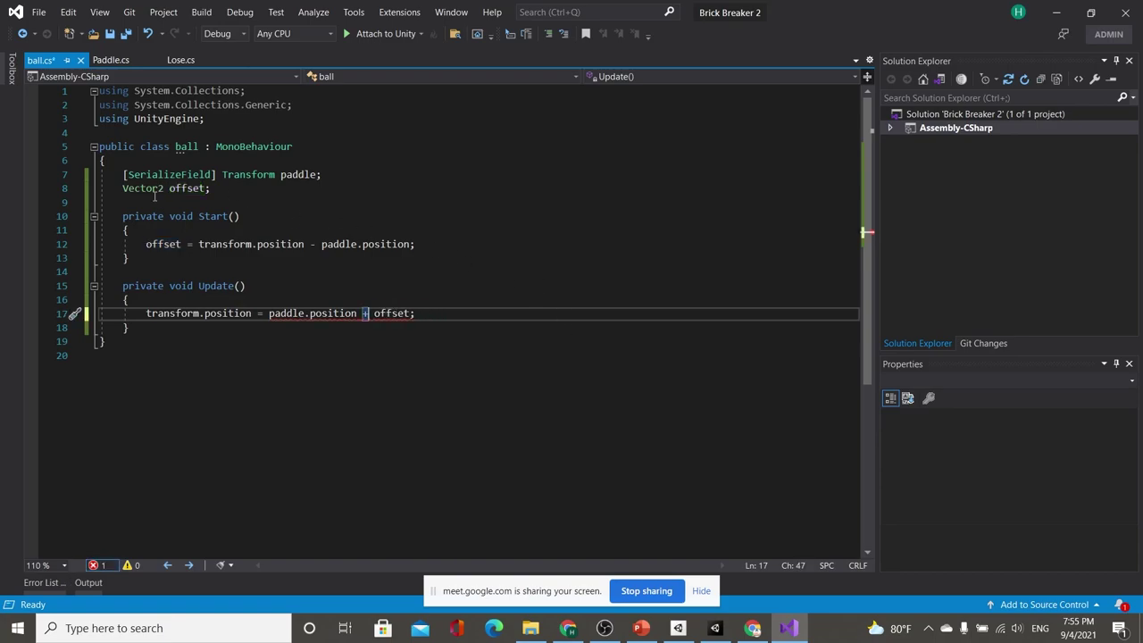
Change the offset field's type from Vector2 to Vector3 and save ball.cs
{"action": "left_click", "coordinate": [163, 188]}
{"action": "key", "text": "BackSpace"}
{"action": "type", "text": "3"}
{"action": "key", "text": "ctrl+s"}
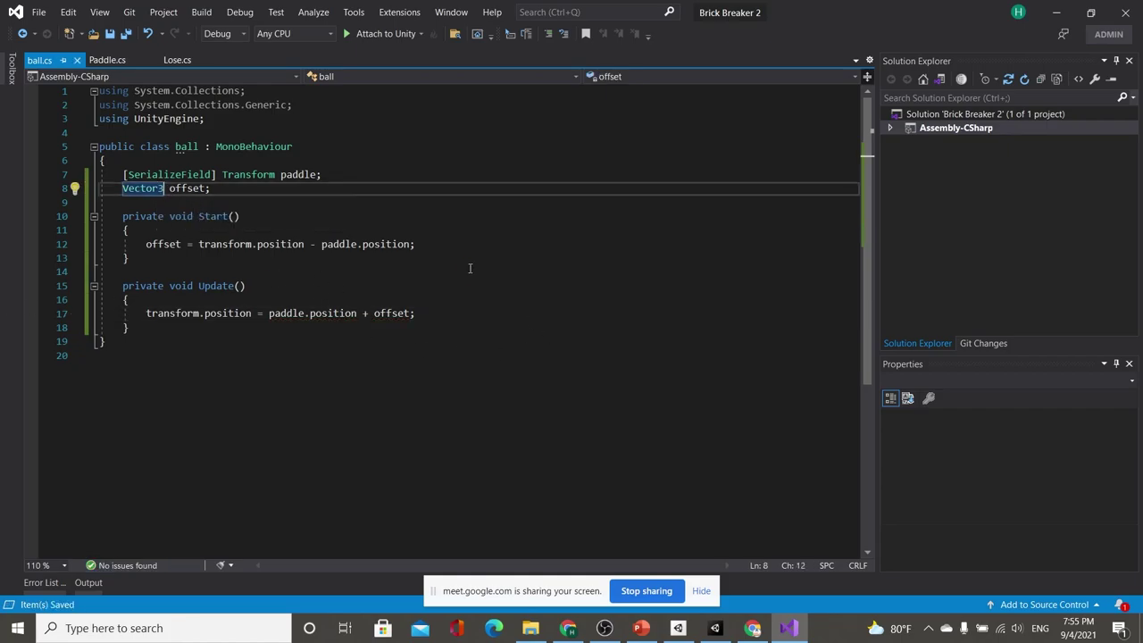
{"action": "key", "text": "alt+Tab"}
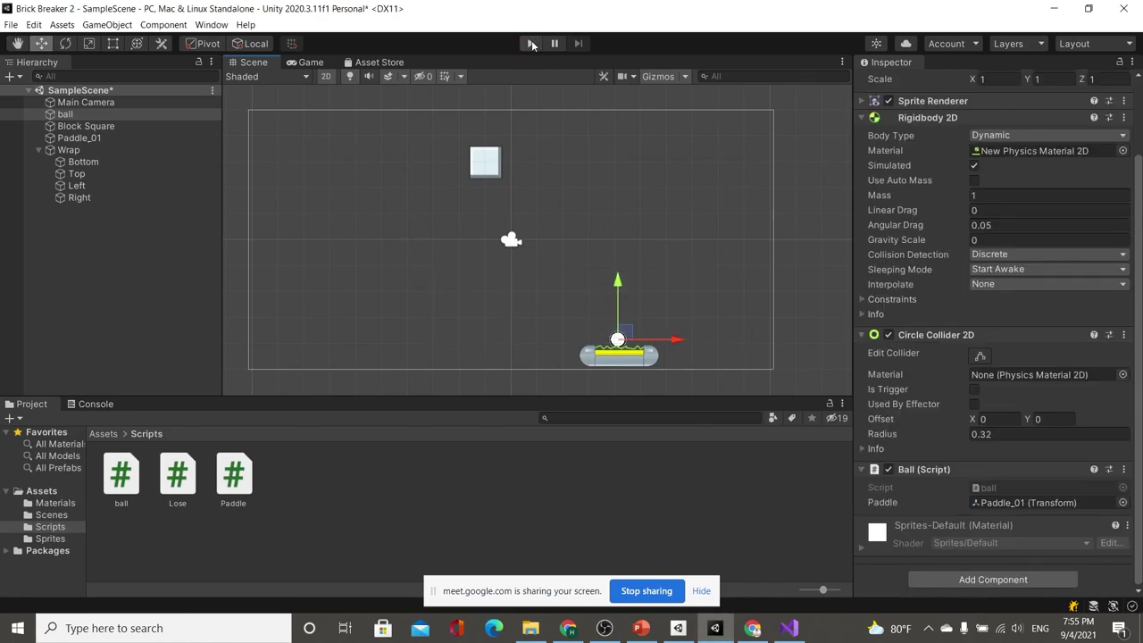
Reframe the Scene view and enter Play mode to test the ball on the paddle
{"action": "scroll", "coordinate": [625, 357], "scroll_direction": "up", "scroll_amount": 1}
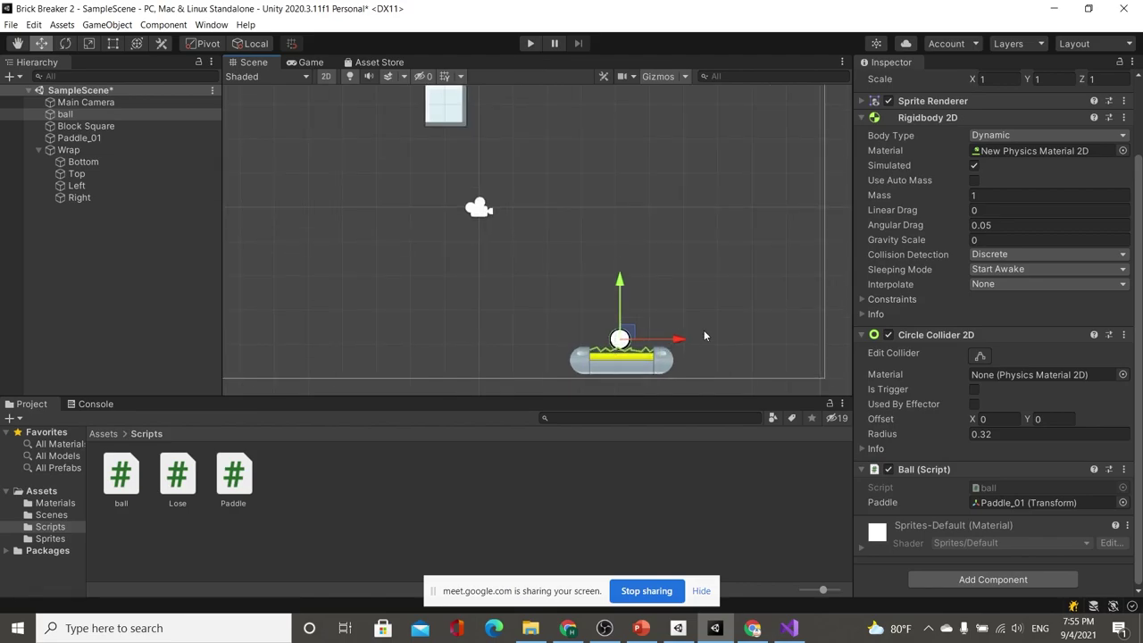
{"action": "scroll", "coordinate": [704, 335], "scroll_direction": "down", "scroll_amount": 2}
{"action": "middle_click_drag", "start_coordinate": [704, 334], "coordinate": [680, 328]}
{"action": "left_click", "coordinate": [530, 44]}
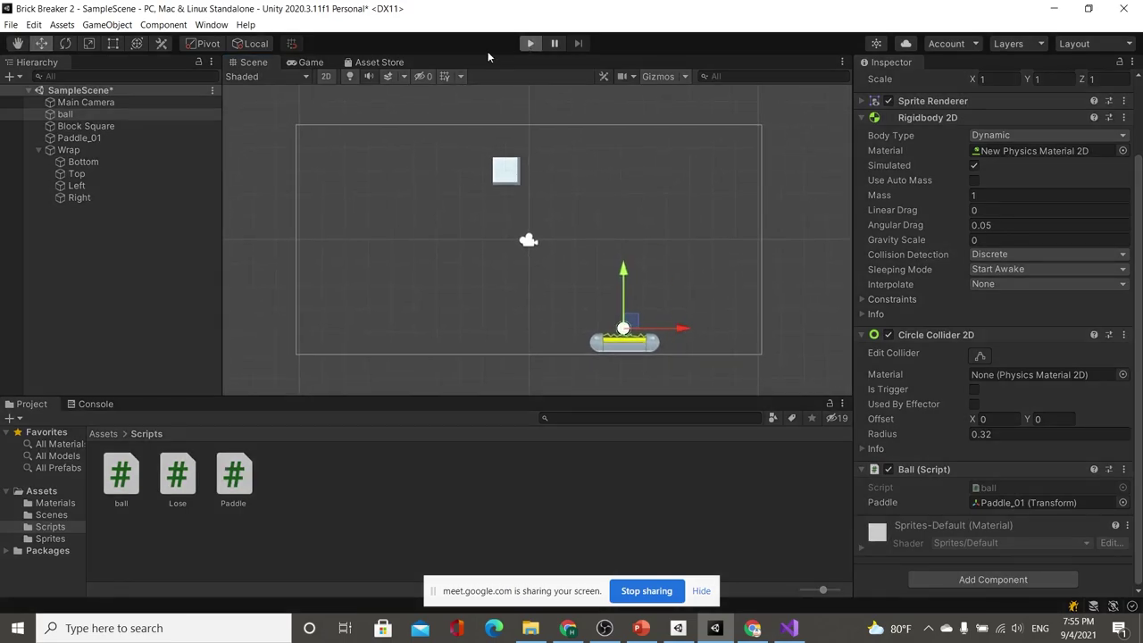
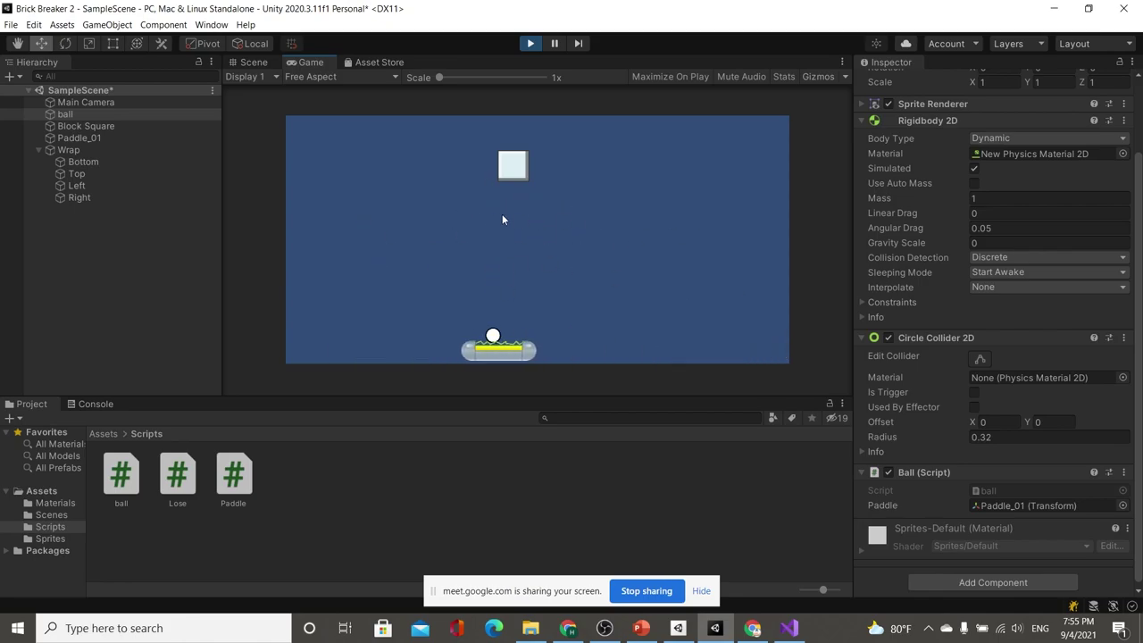
Stop Play mode and review ball.cs and Paddle.cs in Visual Studio before returning to Unity
{"action": "left_click", "coordinate": [528, 44]}
{"action": "key", "text": "alt+Tab"}
{"action": "left_click", "coordinate": [417, 257]}
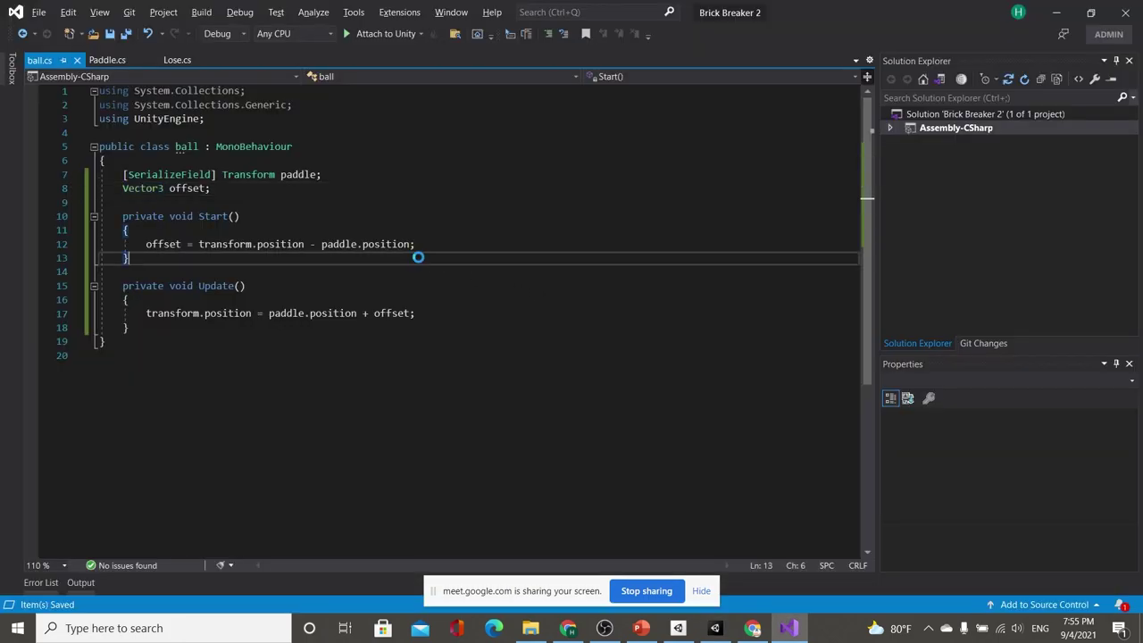
{"action": "left_click", "coordinate": [107, 60]}
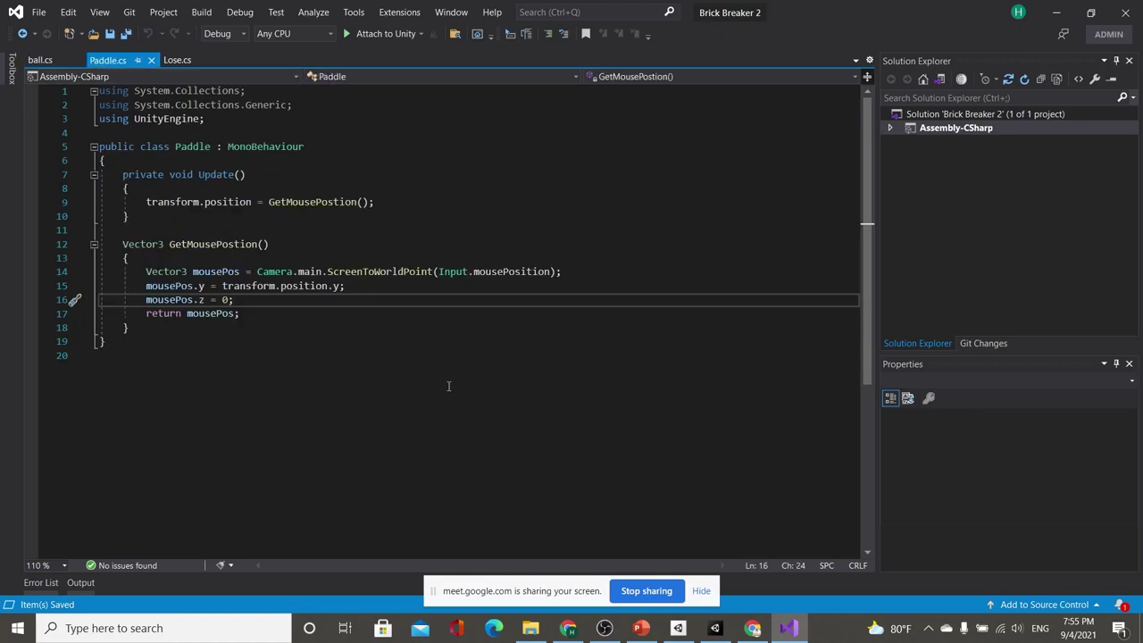
{"action": "left_click", "coordinate": [328, 313]}
{"action": "left_click", "coordinate": [398, 258]}
{"action": "key", "text": "alt+Tab"}
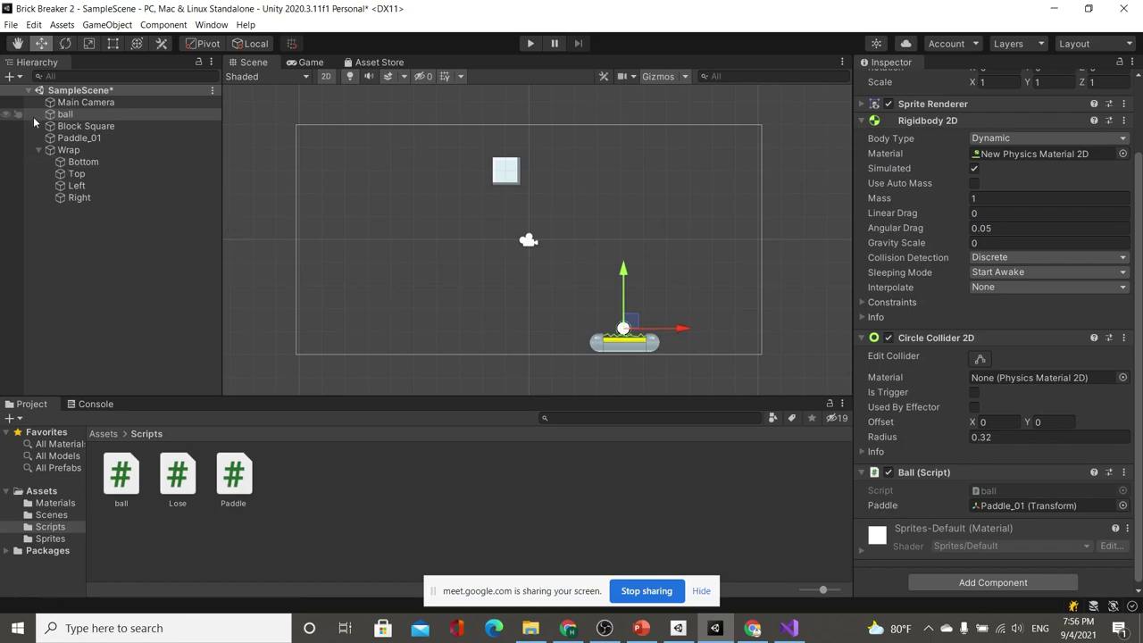
Drag Paddle_01 to the left (about X -8.5) and right (about X 7.9) camera edges, ending near X 2.46
{"action": "left_click", "coordinate": [80, 101]}
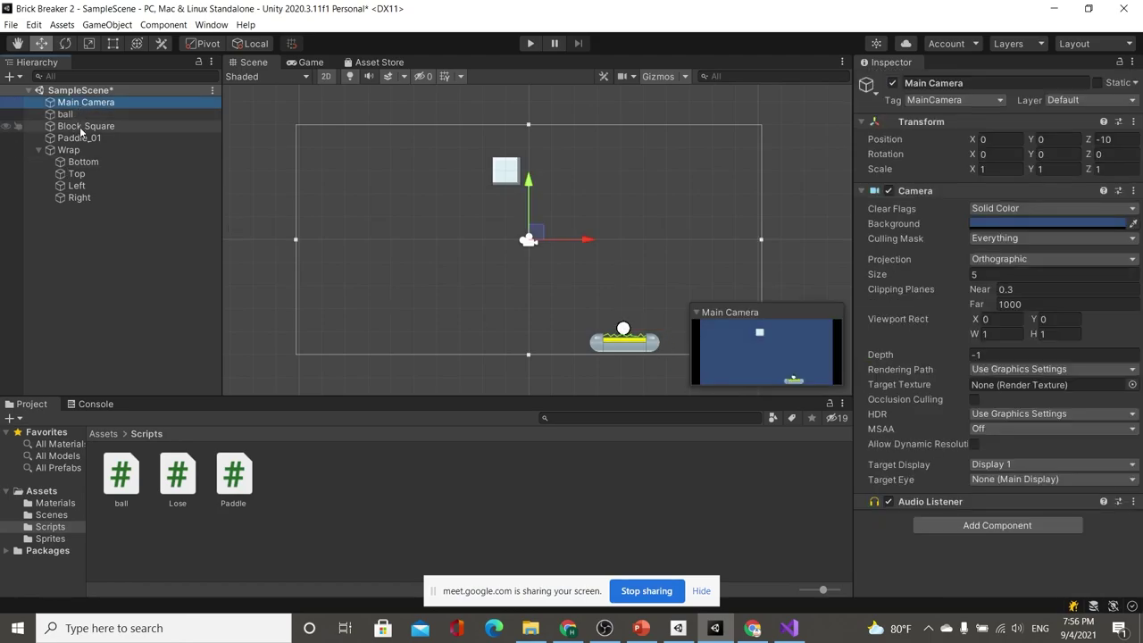
{"action": "left_click", "coordinate": [79, 137]}
{"action": "left_click_drag", "start_coordinate": [679, 347], "coordinate": [384, 343]}
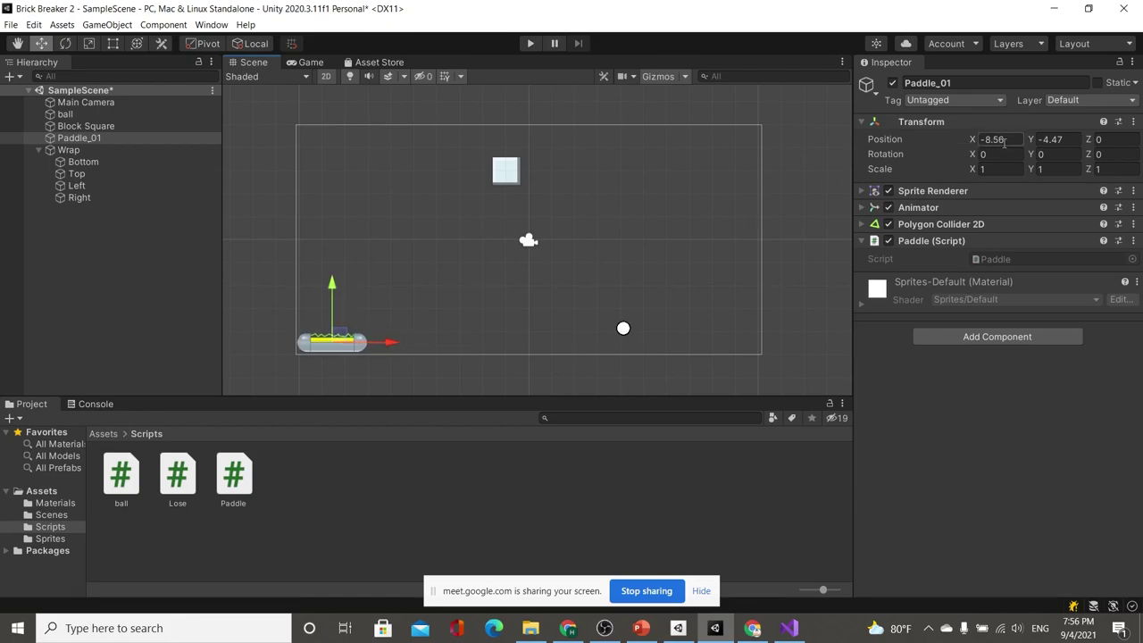
{"action": "mouse_move", "coordinate": [388, 346]}
{"action": "left_mouse_down"}
{"action": "mouse_move", "coordinate": [783, 348]}
{"action": "mouse_move", "coordinate": [763, 349]}
{"action": "left_mouse_up"}
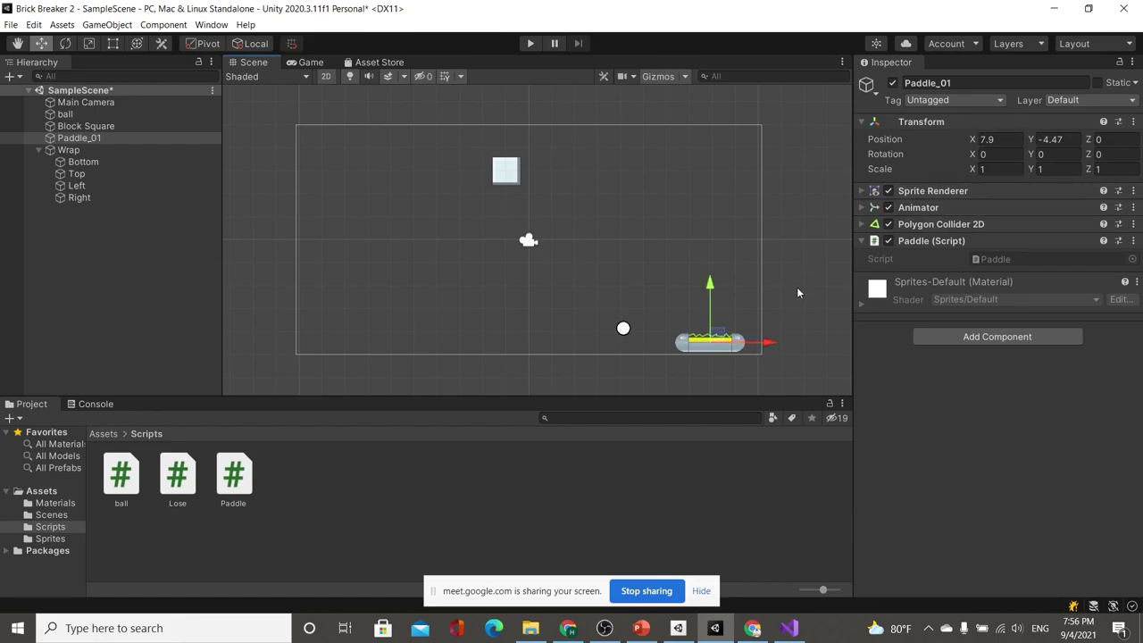
{"action": "left_click_drag", "start_coordinate": [758, 347], "coordinate": [631, 349]}
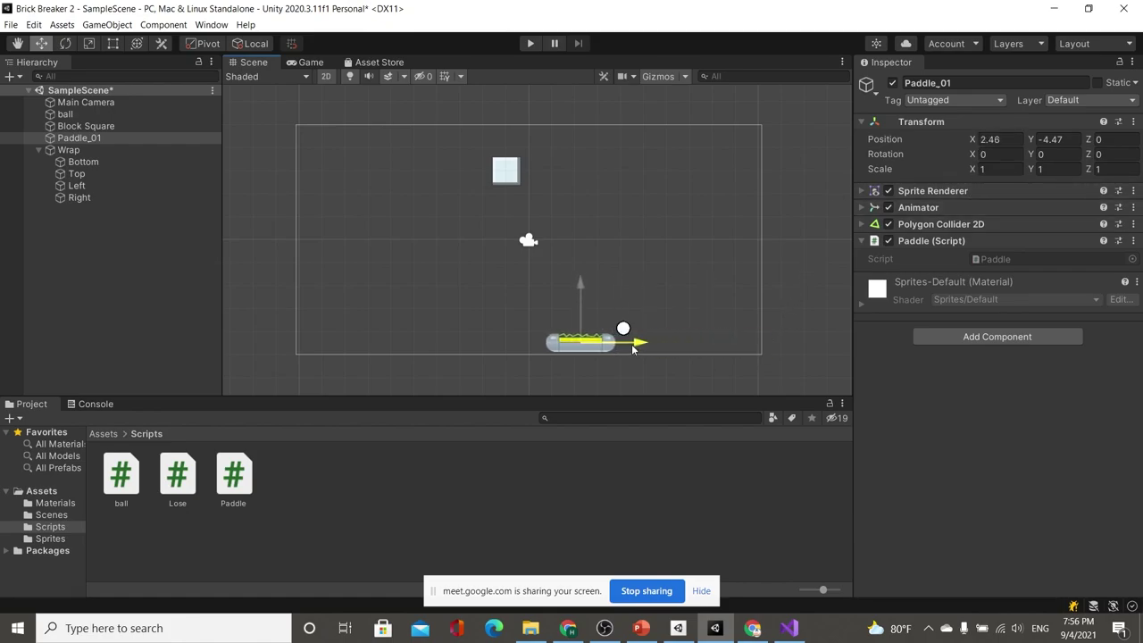
Check Paddle.cs, then drag Paddle_01 left to about X -6.45
{"action": "key", "text": "alt+Tab"}
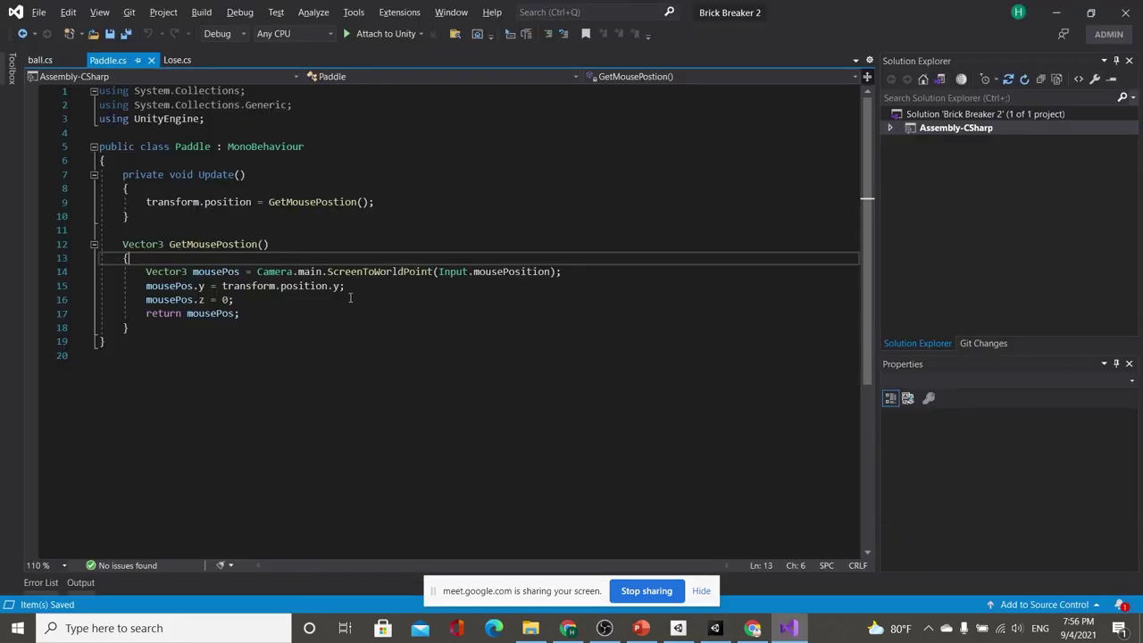
{"action": "left_click", "coordinate": [263, 301]}
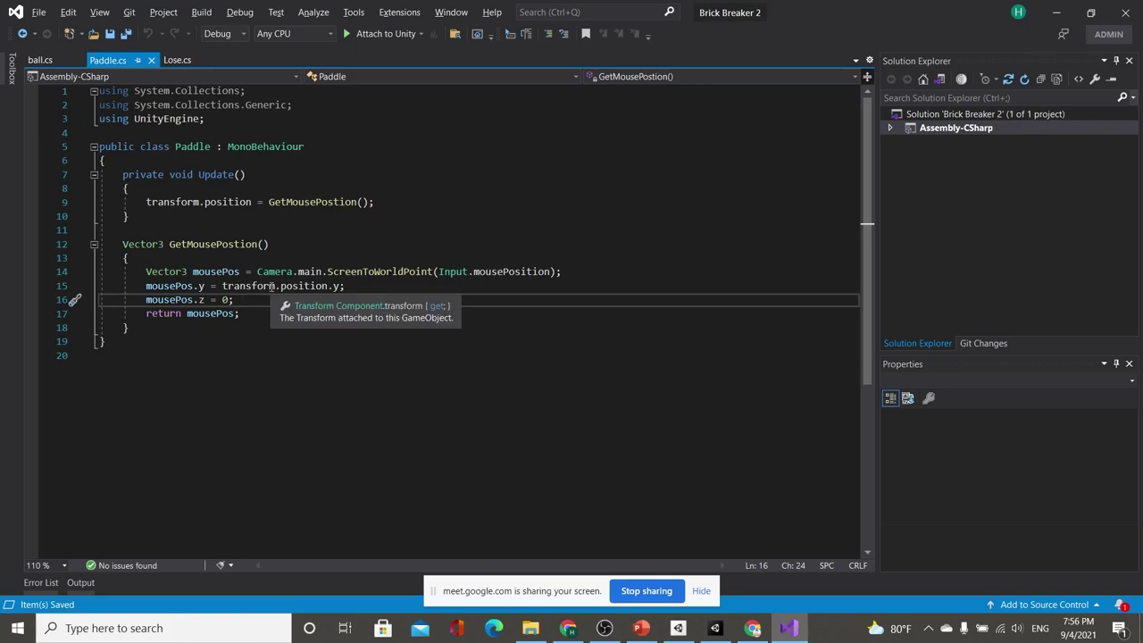
{"action": "key", "text": "alt+Tab"}
{"action": "mouse_move", "coordinate": [634, 349]}
{"action": "left_mouse_down"}
{"action": "mouse_move", "coordinate": [425, 345]}
{"action": "mouse_move", "coordinate": [443, 343]}
{"action": "left_mouse_up"}
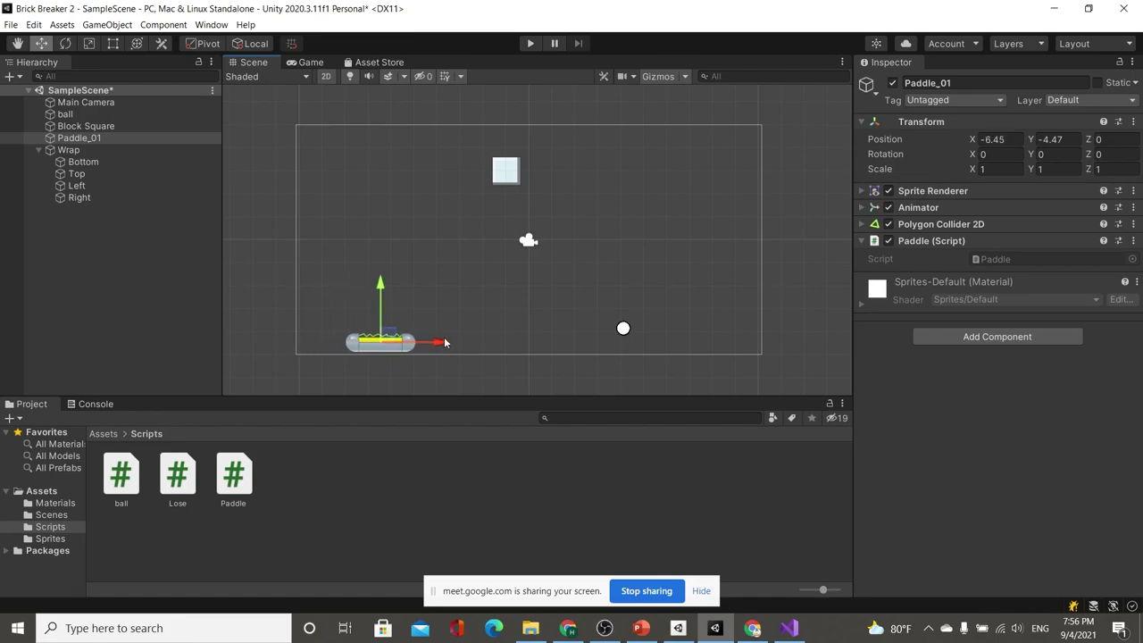
Insert a blank line after the Paddle class's opening brace
{"action": "key", "text": "alt+Tab"}
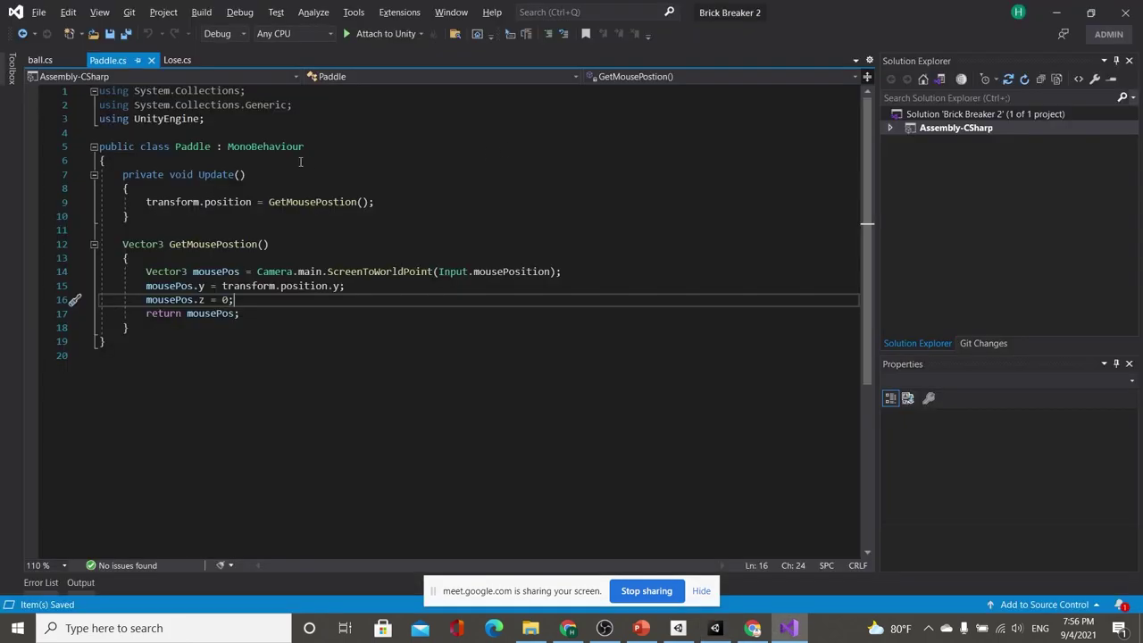
{"action": "left_click", "coordinate": [270, 161]}
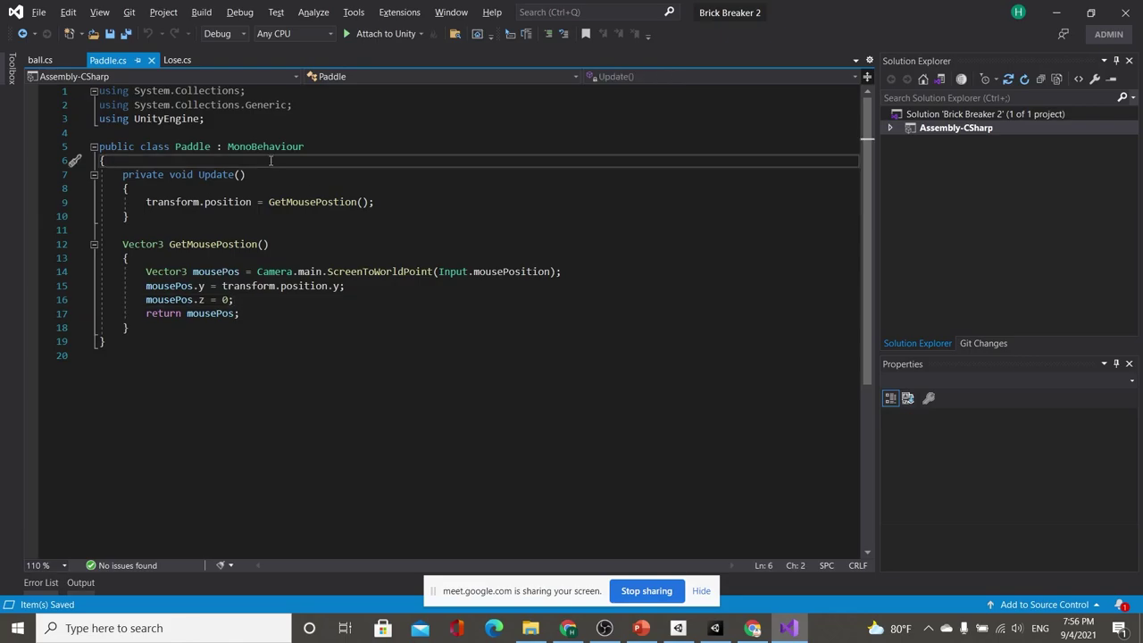
{"action": "key", "text": "Return"}
{"action": "key", "text": "alt+Tab"}
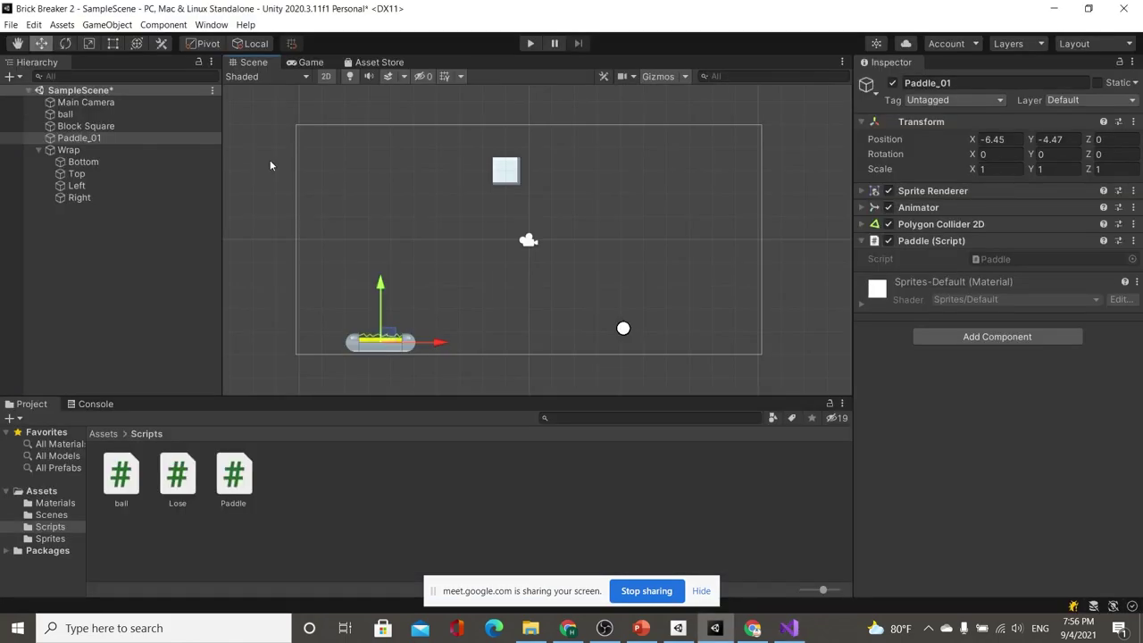
Declare int minX on line 7 of the Paddle class, after trying a SerializeField attribute, and save
{"action": "key", "text": "alt+Tab"}
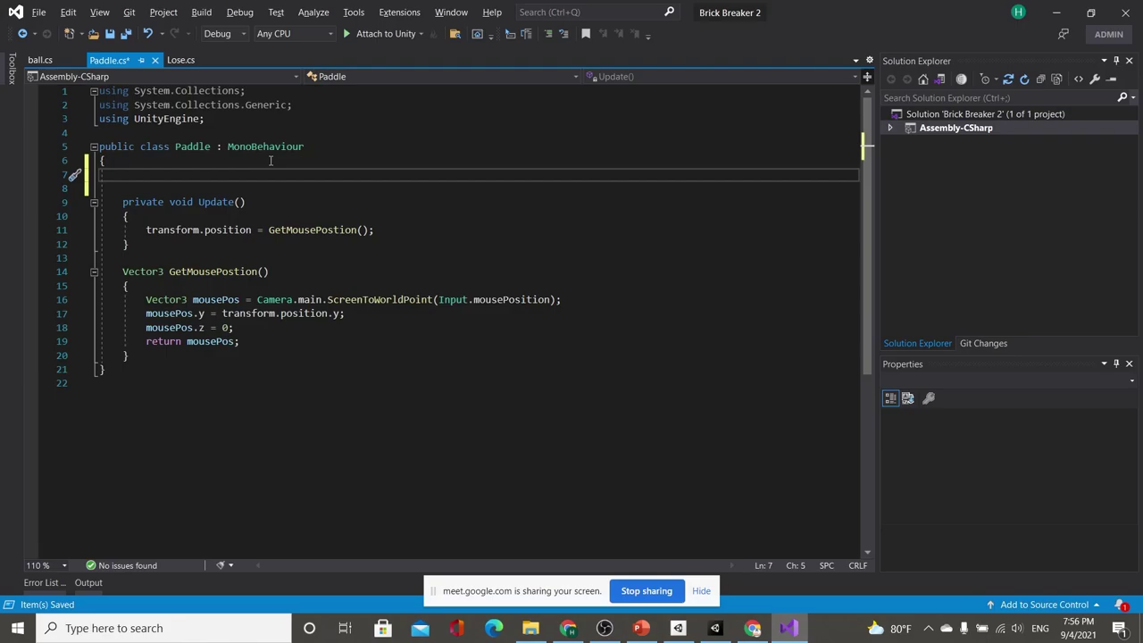
{"action": "type", "text": "[se"}
{"action": "key", "text": "Down"}
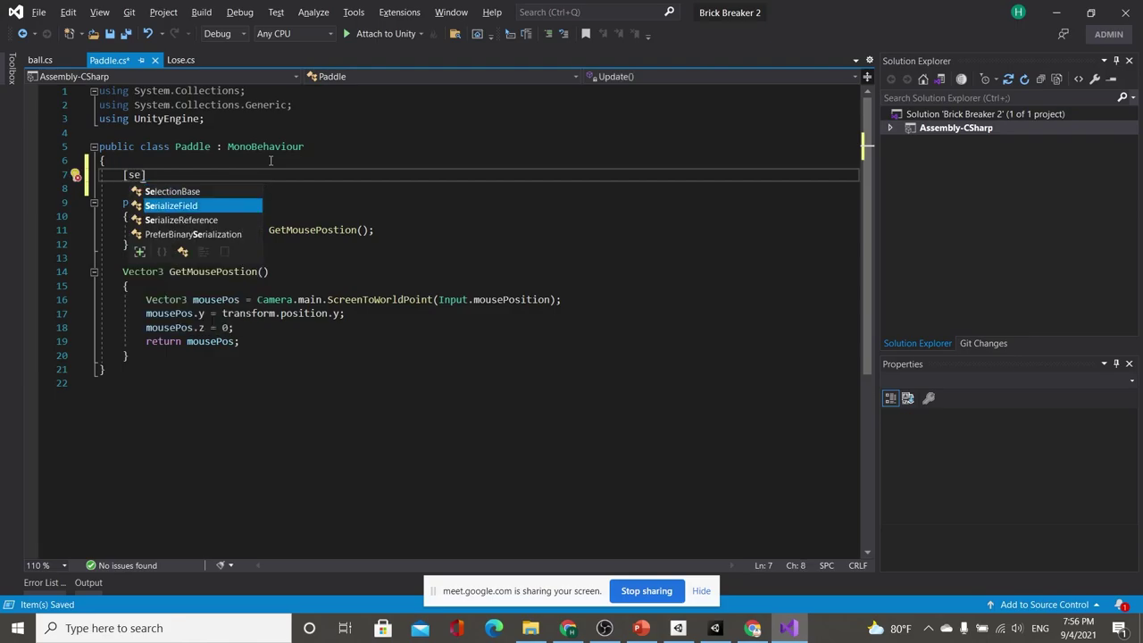
{"action": "key", "text": "Tab"}
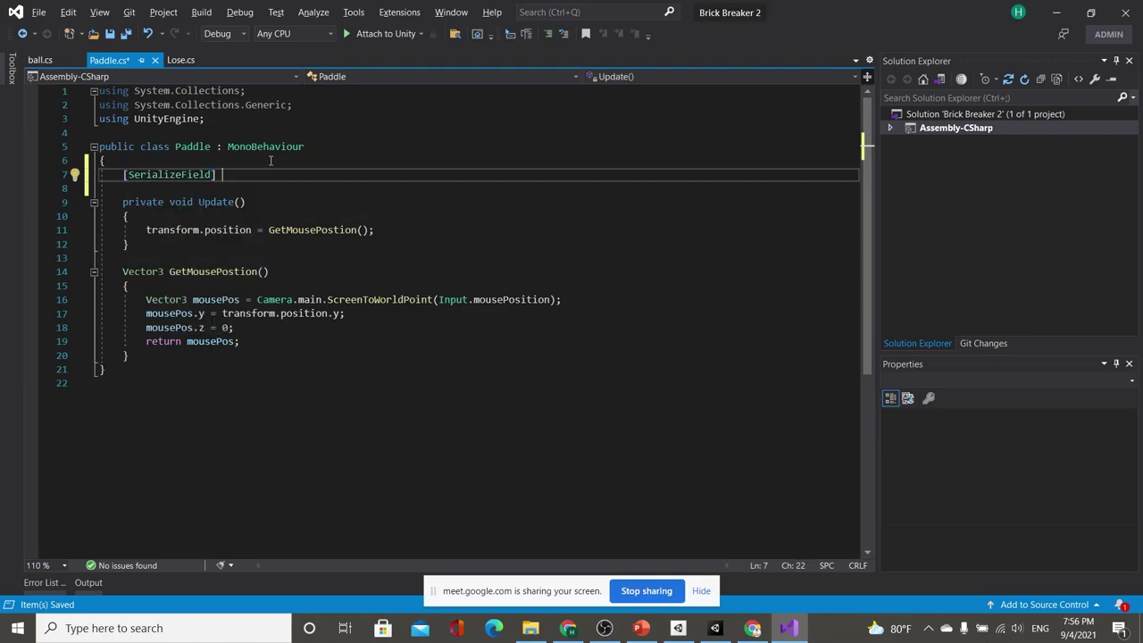
{"action": "double_click", "coordinate": [174, 174]}
{"action": "left_click", "coordinate": [293, 174]}
{"action": "type", "text": "in"}
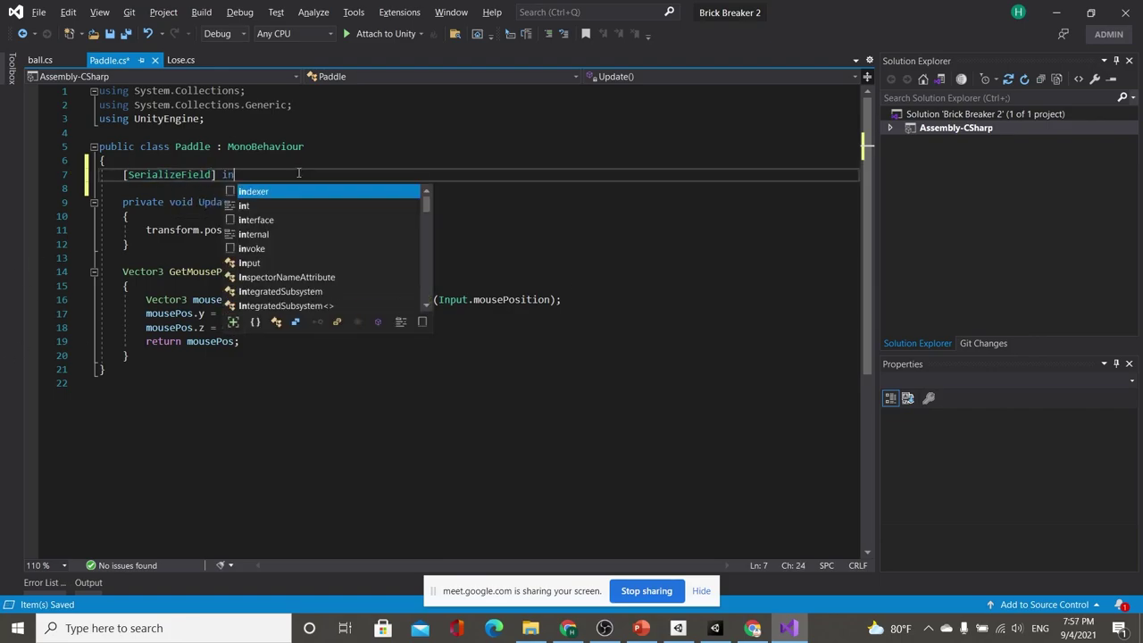
{"action": "type", "text": "t"}
{"action": "key", "text": "BackSpace"}
{"action": "key", "text": "BackSpace"}
{"action": "key", "text": "BackSpace"}
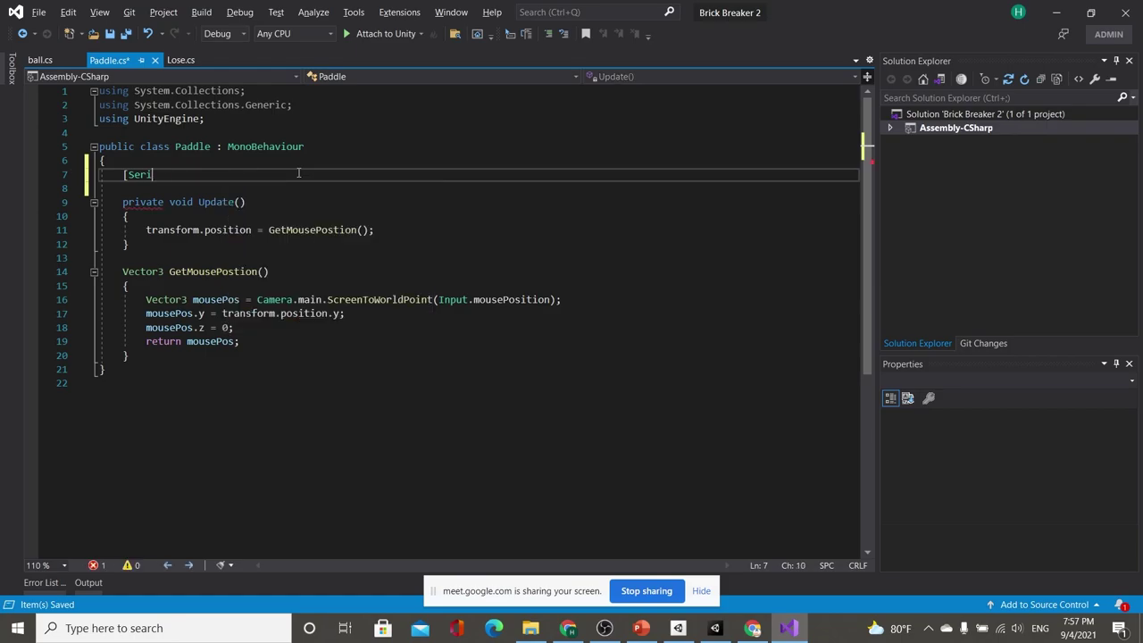
{"action": "key", "text": "BackSpace"}
{"action": "key", "text": "BackSpace"}
{"action": "key", "text": "BackSpace"}
{"action": "type", "text": "int "}
{"action": "type", "text": "min"}
{"action": "key", "text": "ctrl+s"}
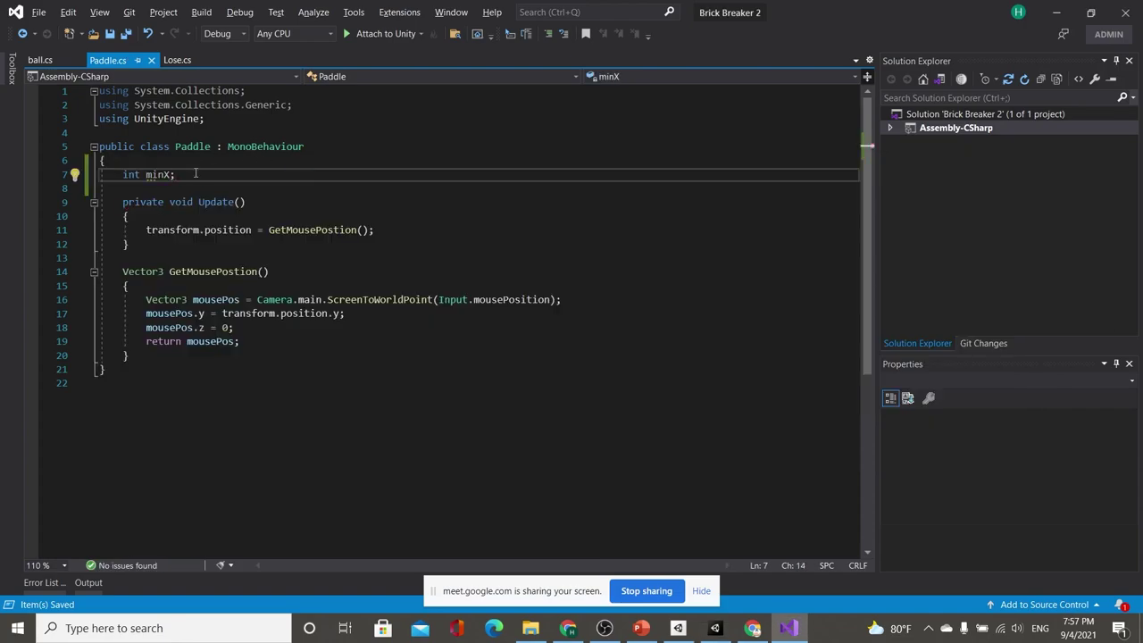
Try private and a bracket attribute before int minX, revert to plain int minX, and save
{"action": "left_click_drag", "start_coordinate": [180, 175], "coordinate": [128, 175]}
{"action": "left_click", "coordinate": [122, 175]}
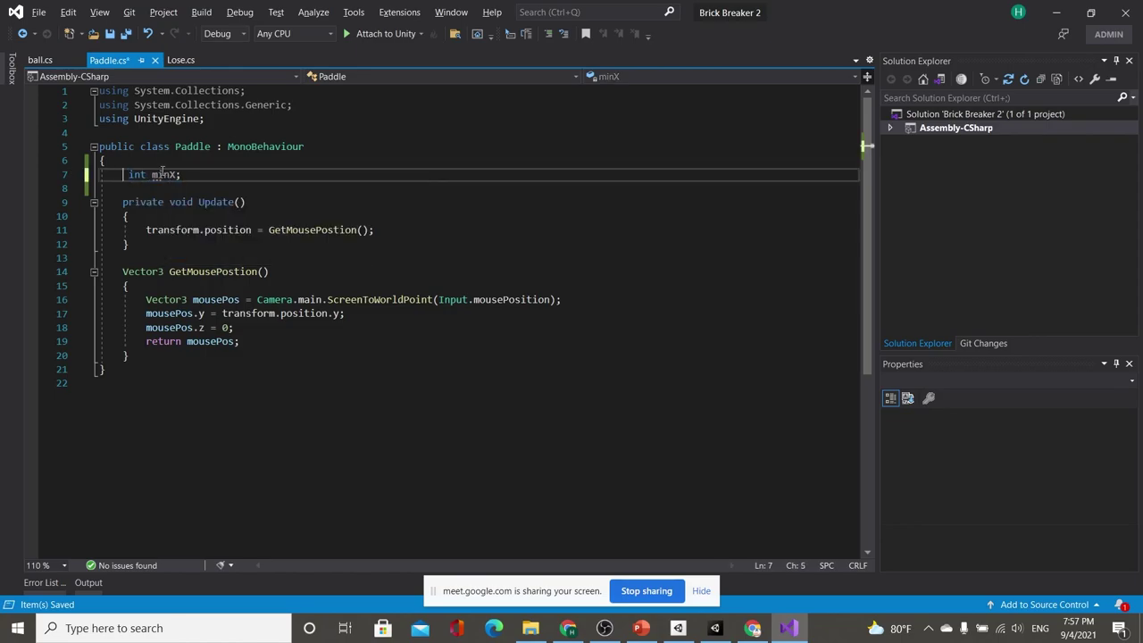
{"action": "type", "text": "priv"}
{"action": "key", "text": "Tab"}
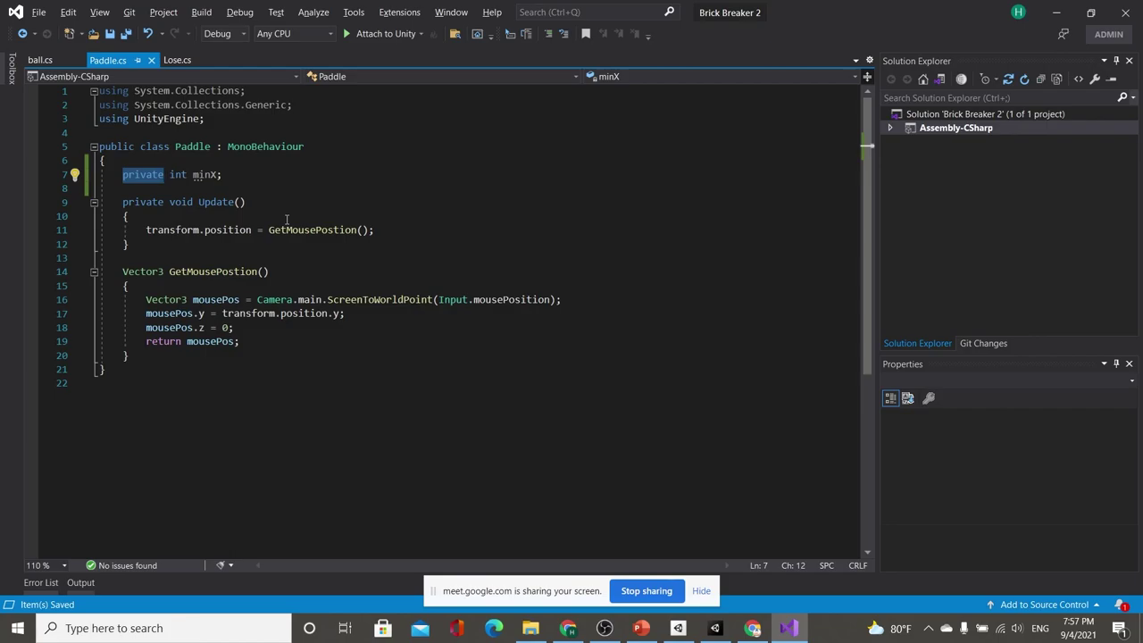
{"action": "key", "text": "BackSpace"}
{"action": "type", "text": "["}
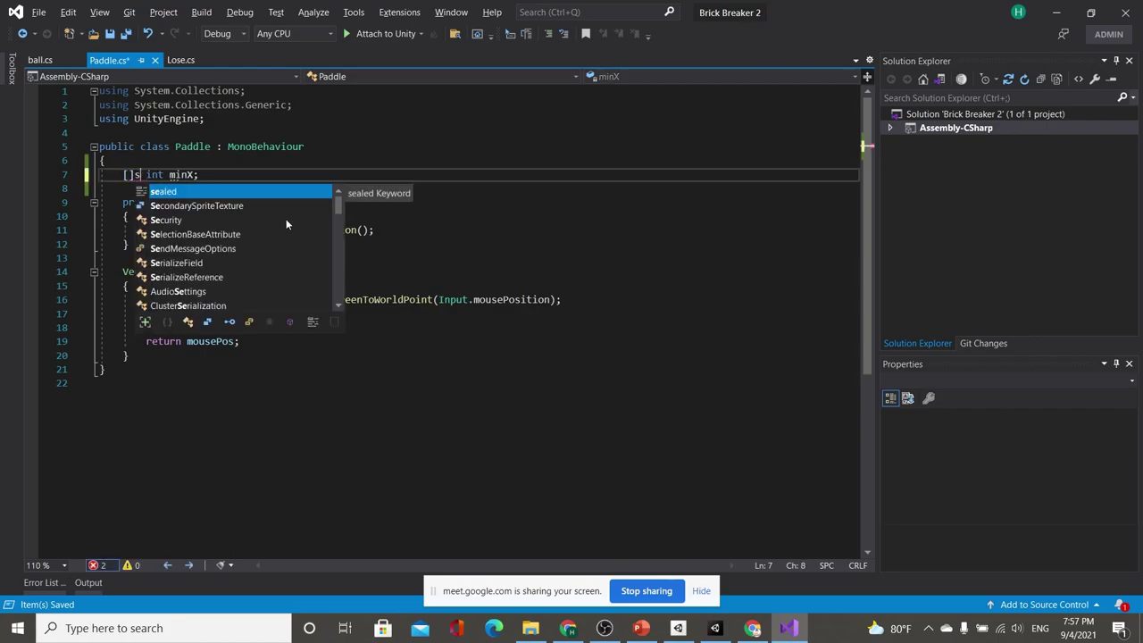
{"action": "key", "text": "Escape"}
{"action": "key", "text": "Delete"}
{"action": "type", "text": "e"}
{"action": "key", "text": "Escape"}
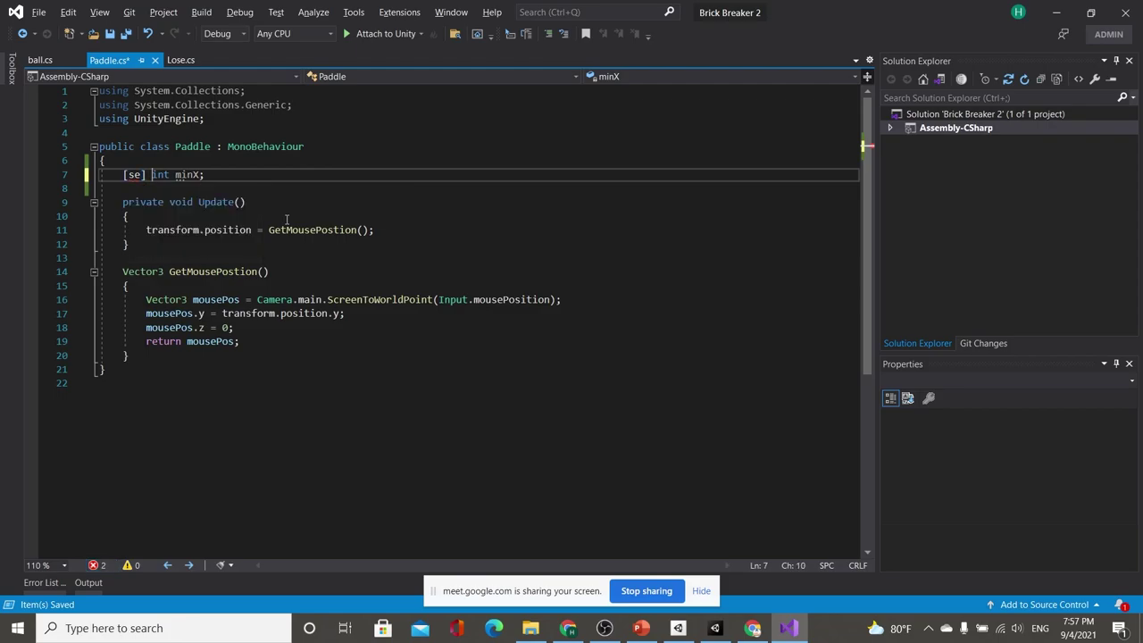
{"action": "key", "text": "Delete"}
{"action": "key", "text": "BackSpace"}
{"action": "key", "text": "ctrl+s"}
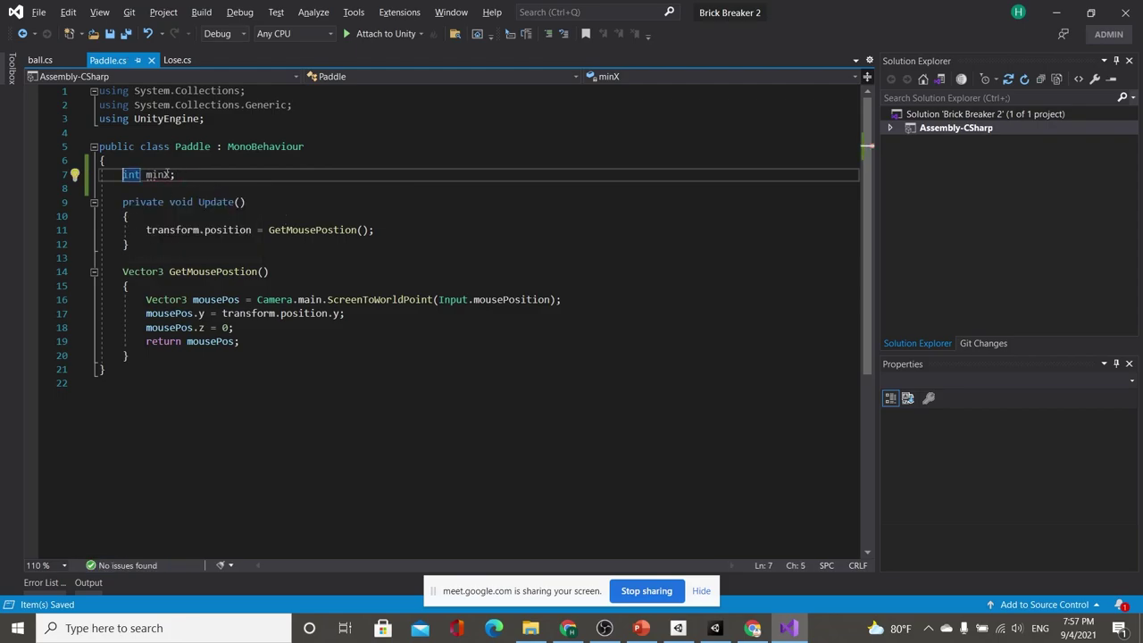
{"action": "key", "text": "alt+Tab"}
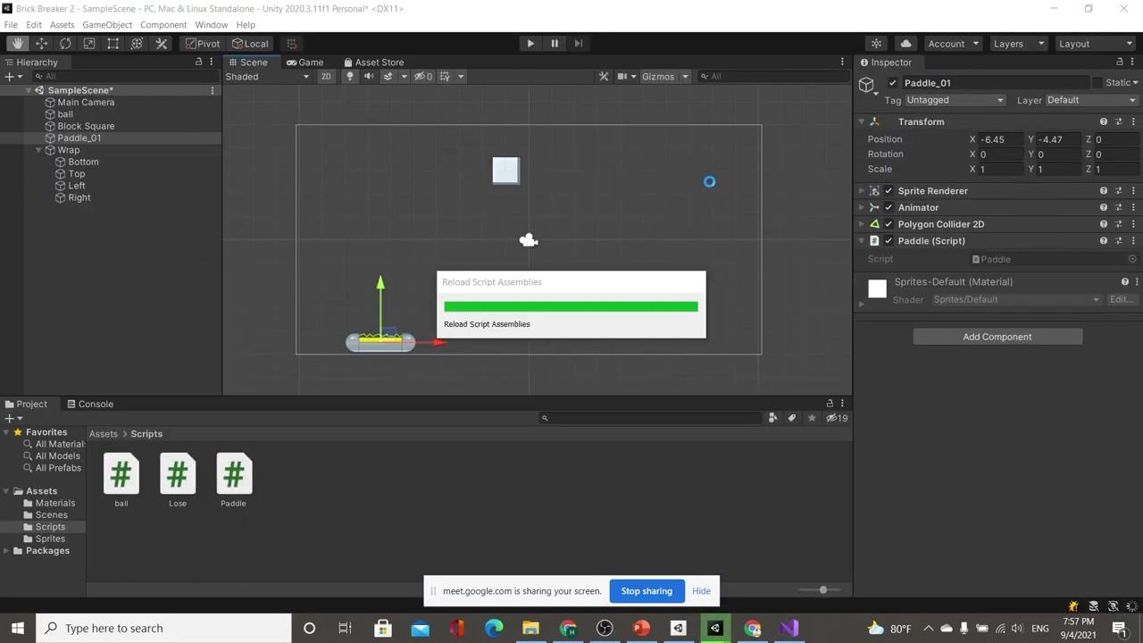
Inspect Paddle_01's Paddle (Script) fields after the reload, then return to the minX line
{"action": "key", "text": "alt+Tab"}
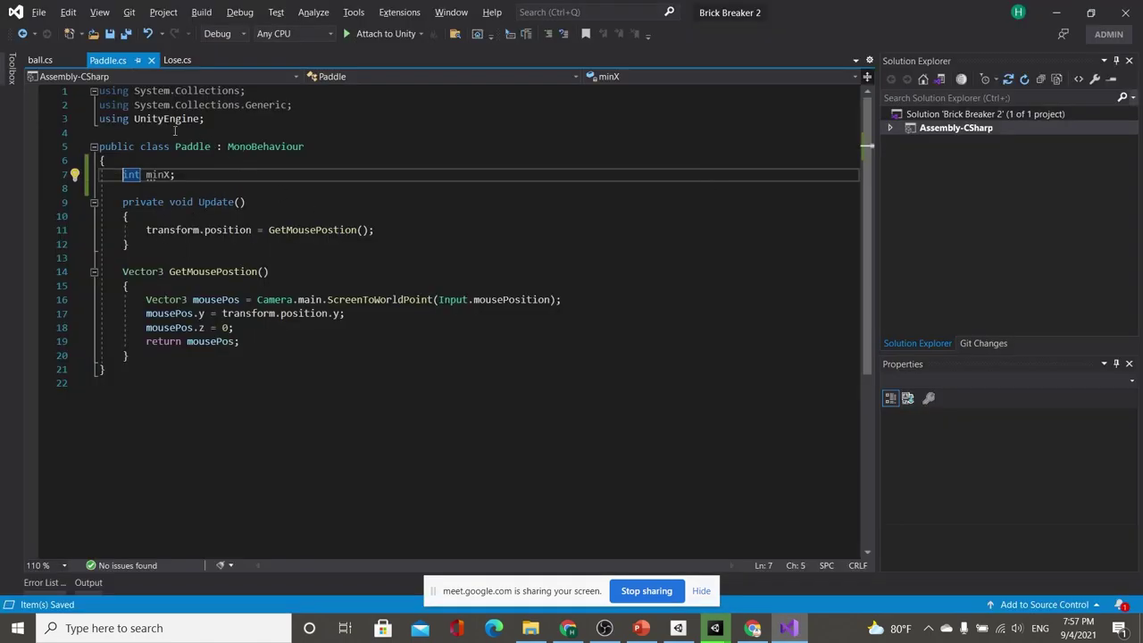
{"action": "key", "text": "alt+Tab"}
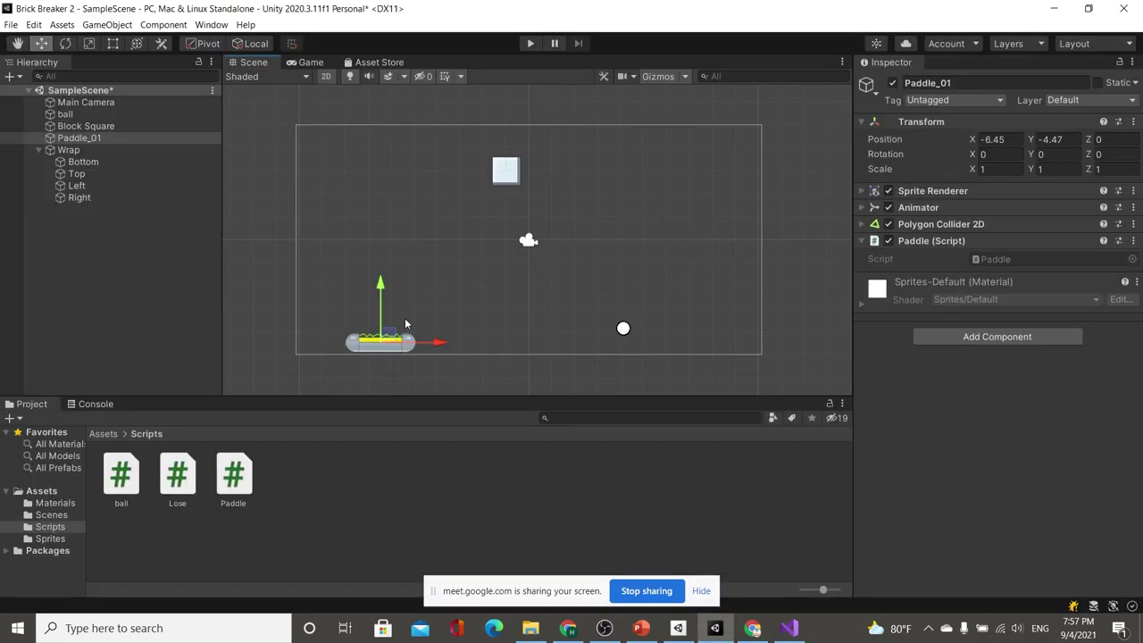
{"action": "left_click", "coordinate": [942, 391]}
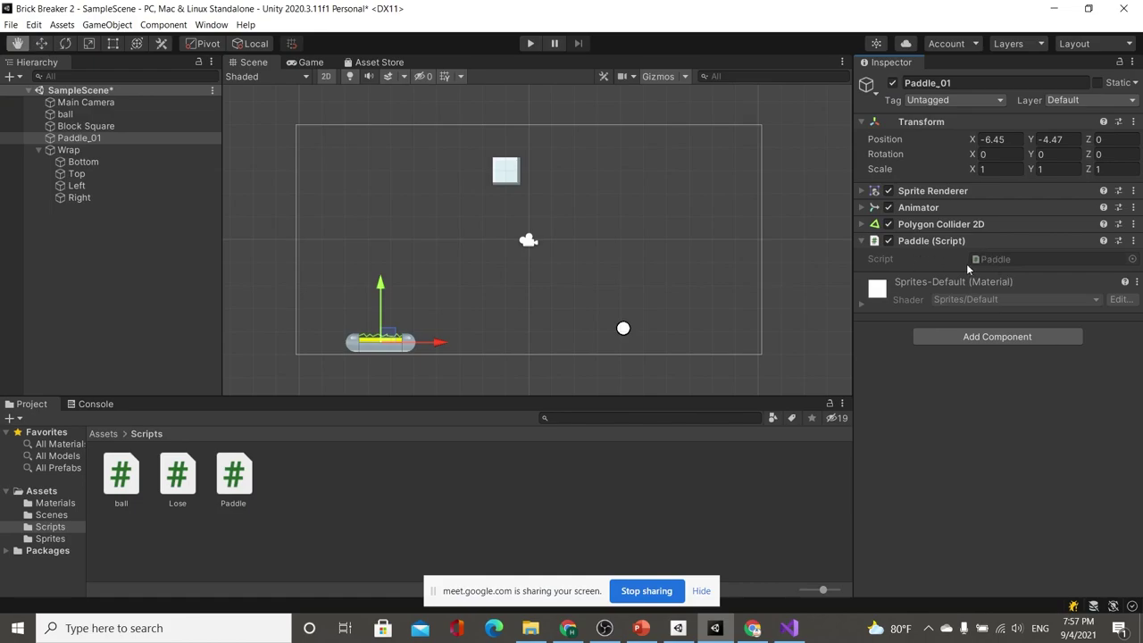
{"action": "key", "text": "alt+Tab"}
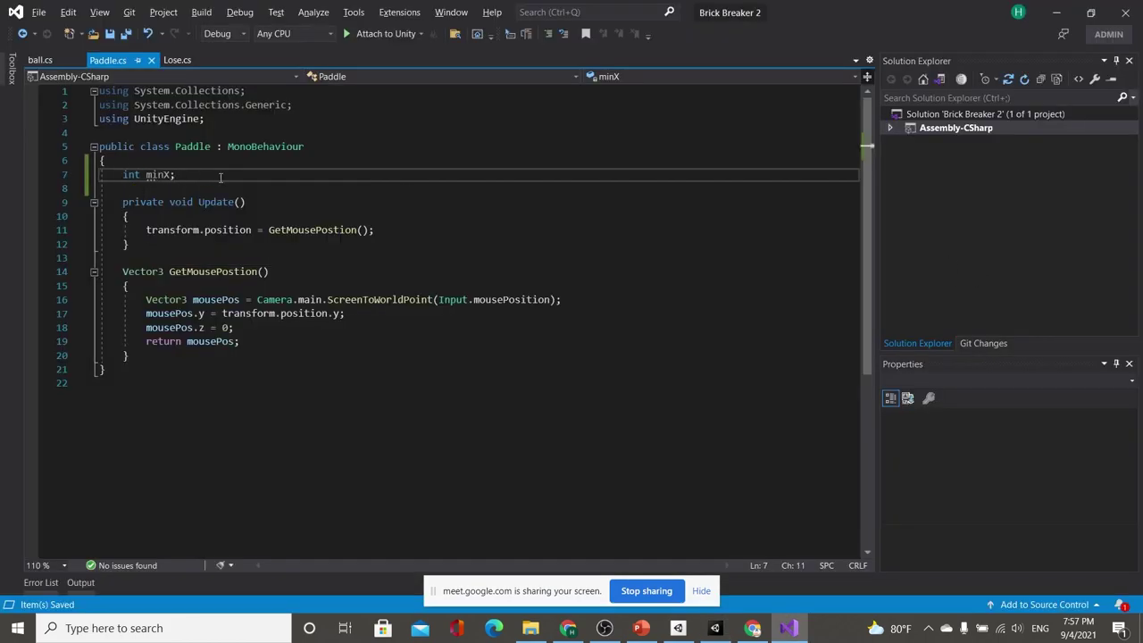
{"action": "key", "text": "alt+Tab"}
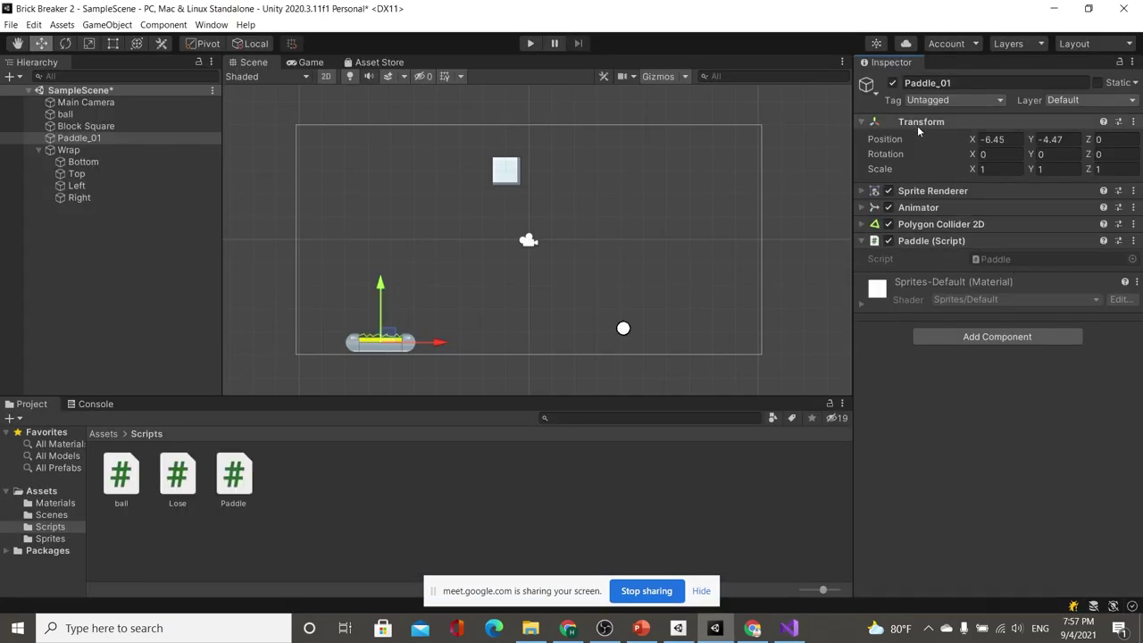
{"action": "key", "text": "alt+Tab"}
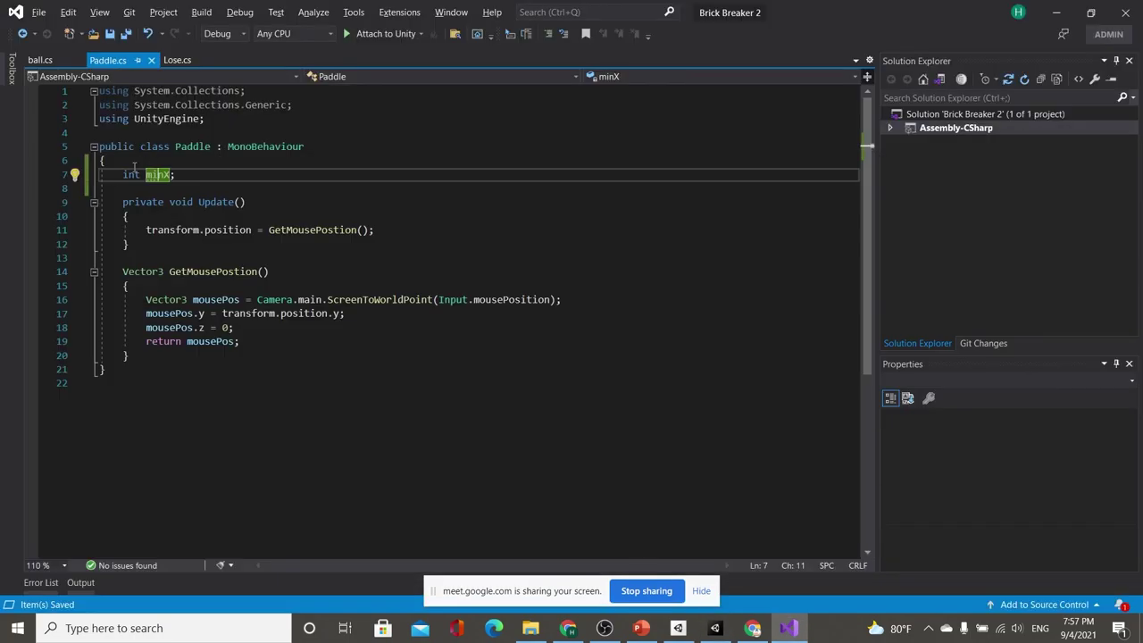
{"action": "left_click", "coordinate": [124, 174]}
Make minX a [SerializeField] int, save, and set the Paddle component's Min X to -8
{"action": "type", "text": "[se"}
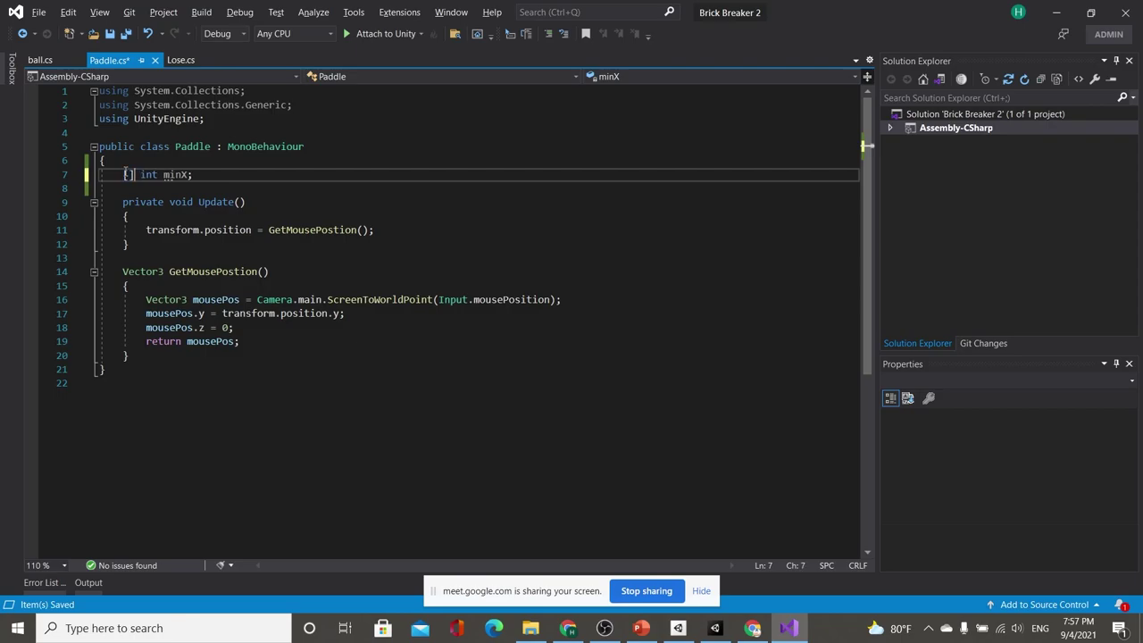
{"action": "key", "text": "Tab"}
{"action": "key", "text": "ctrl+s"}
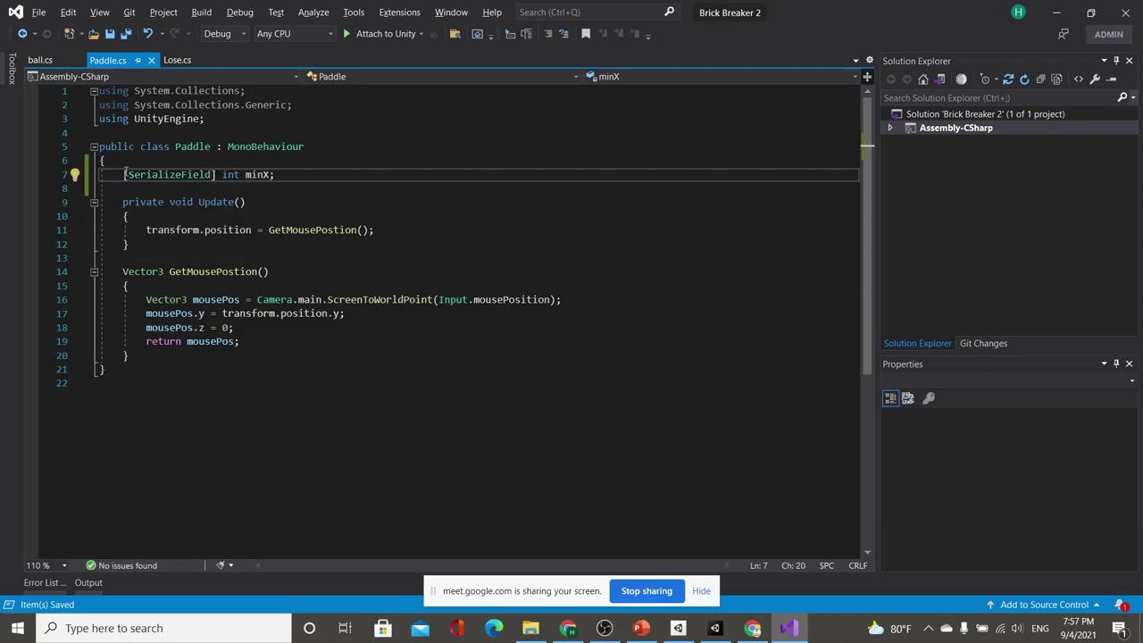
{"action": "key", "text": "alt+Tab"}
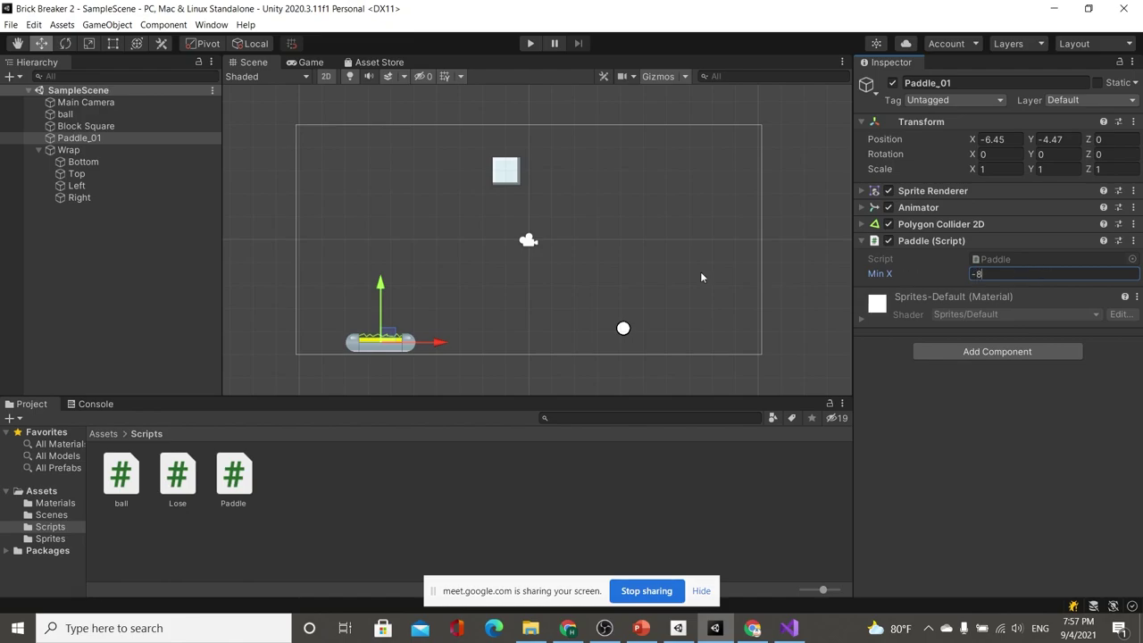
{"action": "key", "text": "alt+Tab"}
{"action": "double_click", "coordinate": [168, 175]}
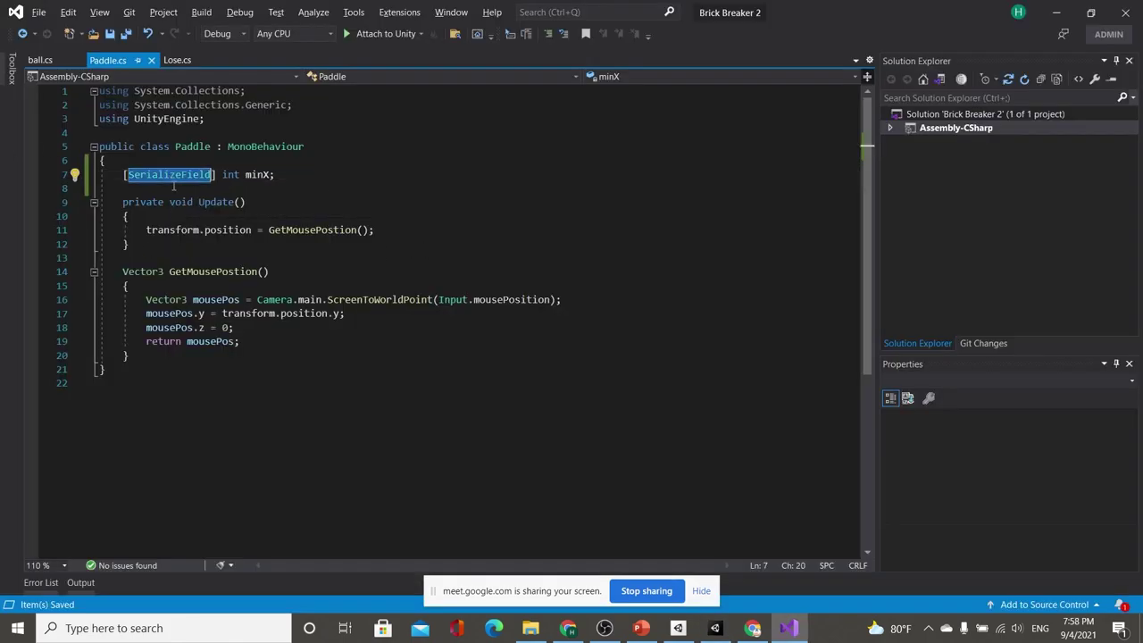
Add a [SerializeField] int maxX field below minX in Paddle.cs and save
{"action": "key", "text": "alt+Tab"}
{"action": "key", "text": "alt+Tab"}
{"action": "left_click", "coordinate": [327, 171]}
{"action": "key", "text": "Return"}
{"action": "type", "text": "[Seri"}
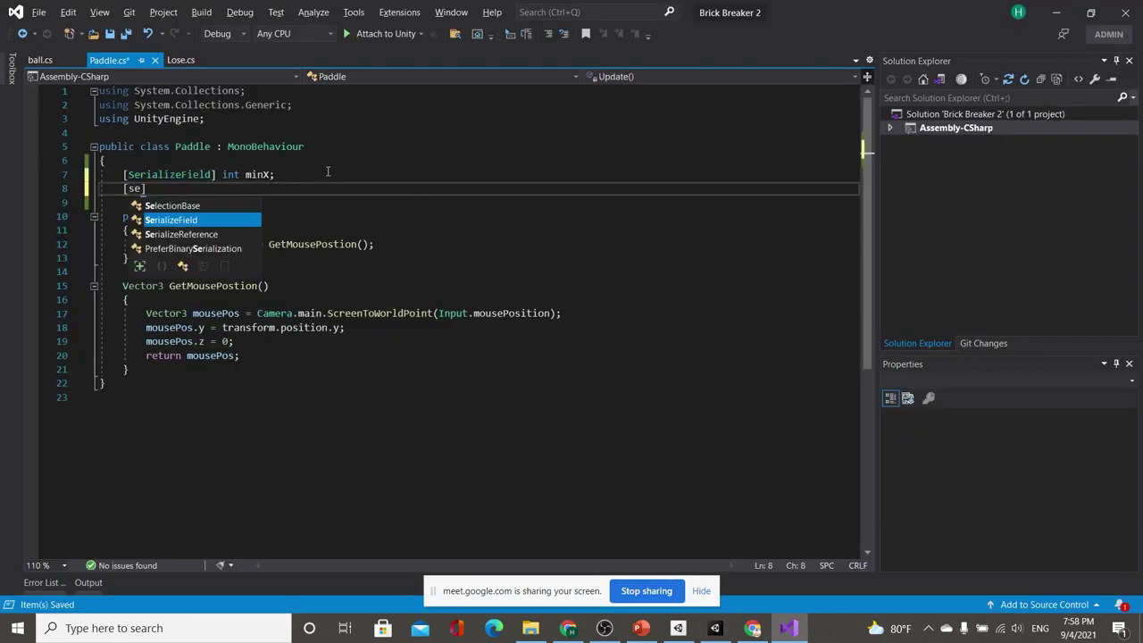
{"action": "key", "text": "Tab"}
{"action": "type", "text": "] int m"}
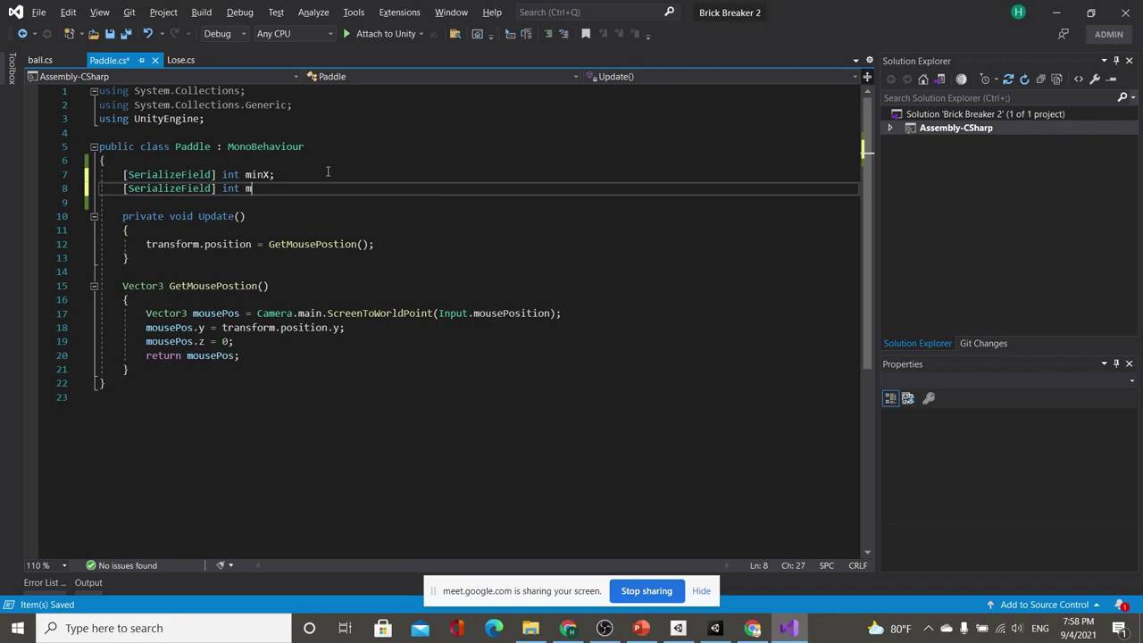
{"action": "type", "text": "inx"}
{"action": "key", "text": "ctrl+s"}
{"action": "key", "text": "alt+Tab"}
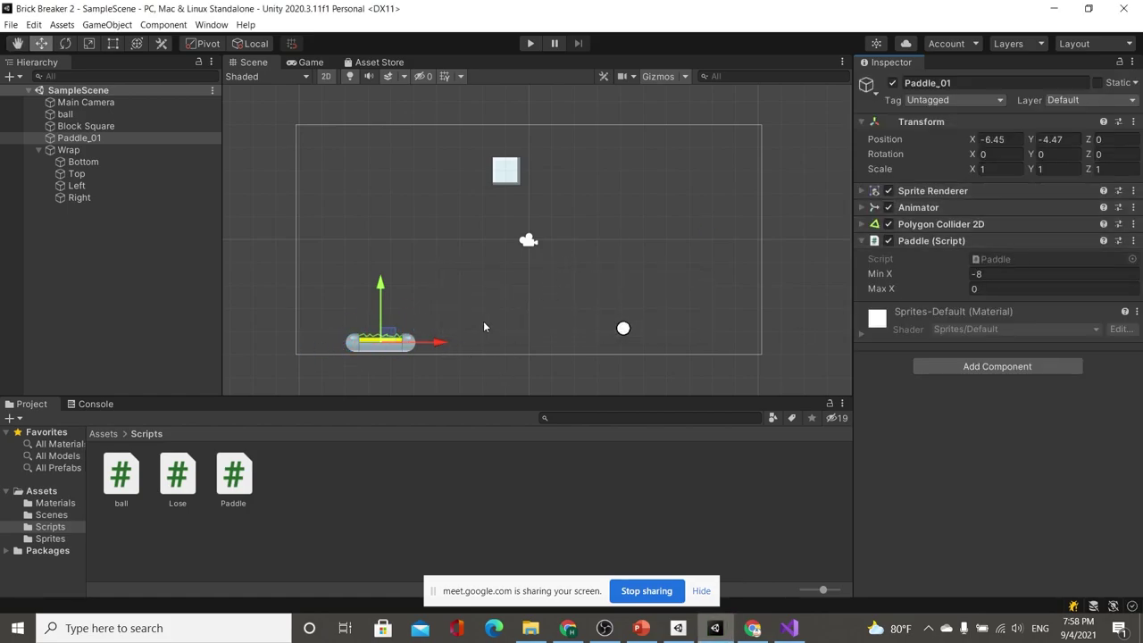
Drag Paddle_01 to the right edge at X 8.2 and select the Max X field
{"action": "mouse_move", "coordinate": [437, 341]}
{"action": "left_mouse_down"}
{"action": "mouse_move", "coordinate": [394, 343]}
{"action": "mouse_move", "coordinate": [772, 345]}
{"action": "left_mouse_up"}
{"action": "left_click", "coordinate": [1000, 289]}
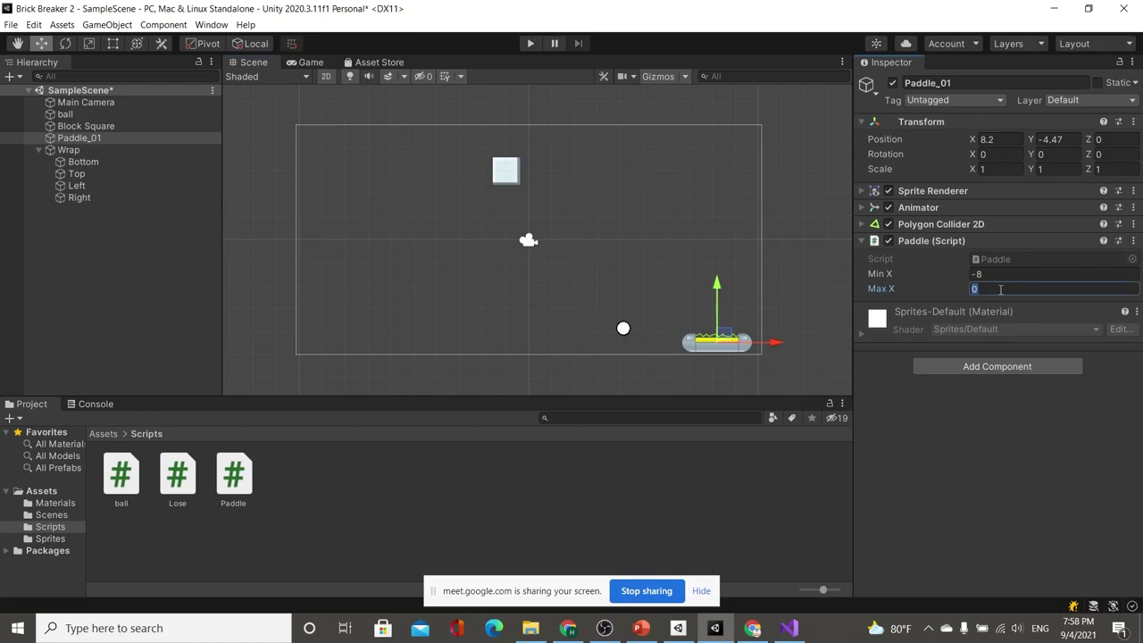
{"action": "type", "text": "8"}
{"action": "key", "text": "alt+Tab"}
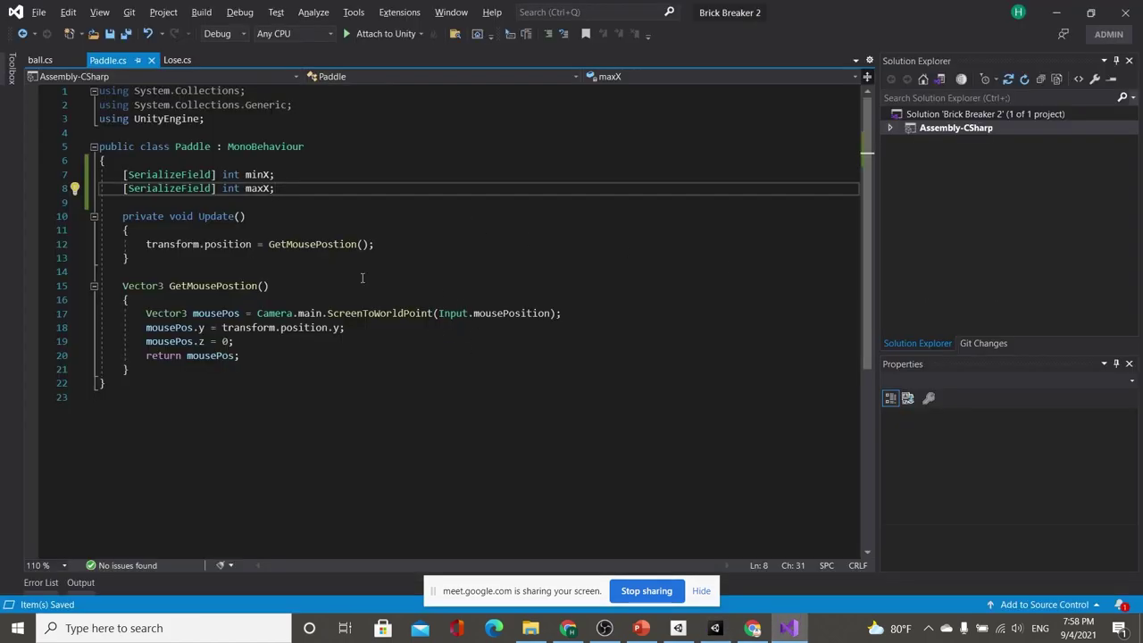
Add mousePos.x = Mathf.Clamp(mousePos.x, minX, maxX); below the ScreenToWorldPoint line and save
{"action": "left_click", "coordinate": [571, 312]}
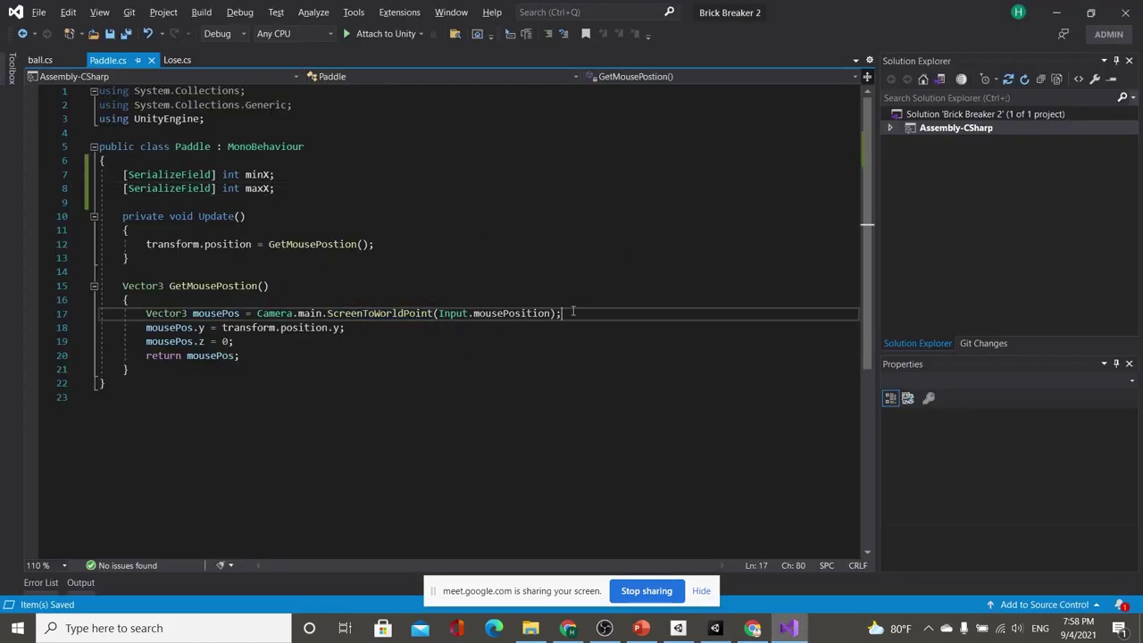
{"action": "key", "text": "Return"}
{"action": "type", "text": "mous"}
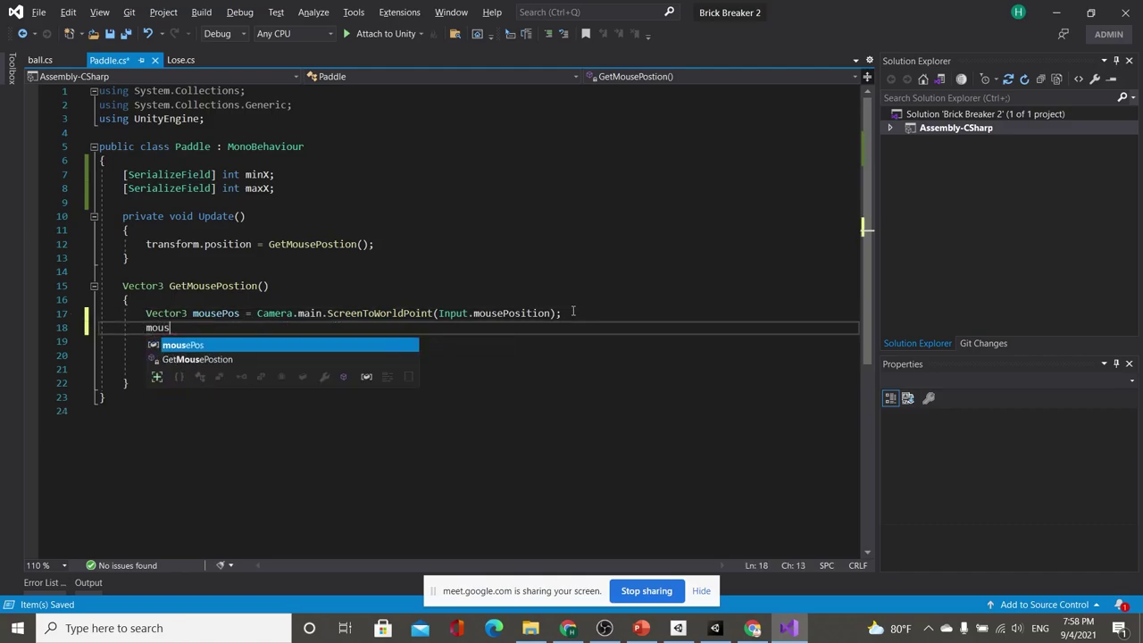
{"action": "type", "text": "ePos."}
{"action": "key", "text": "Escape"}
{"action": "key", "text": "ctrl+space"}
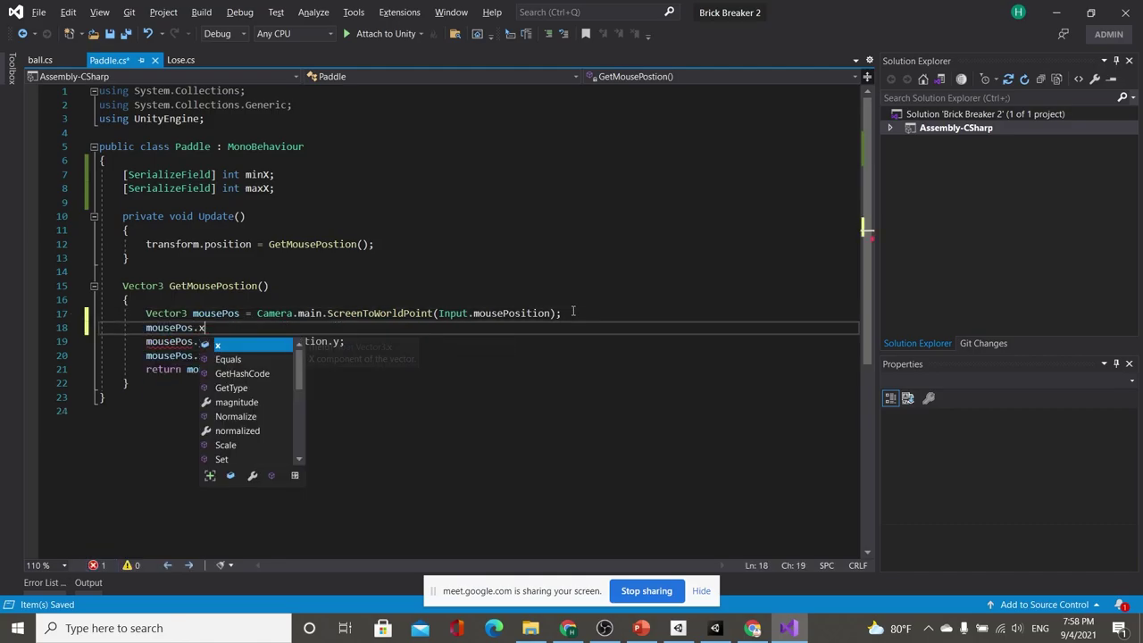
{"action": "type", "text": "x ="}
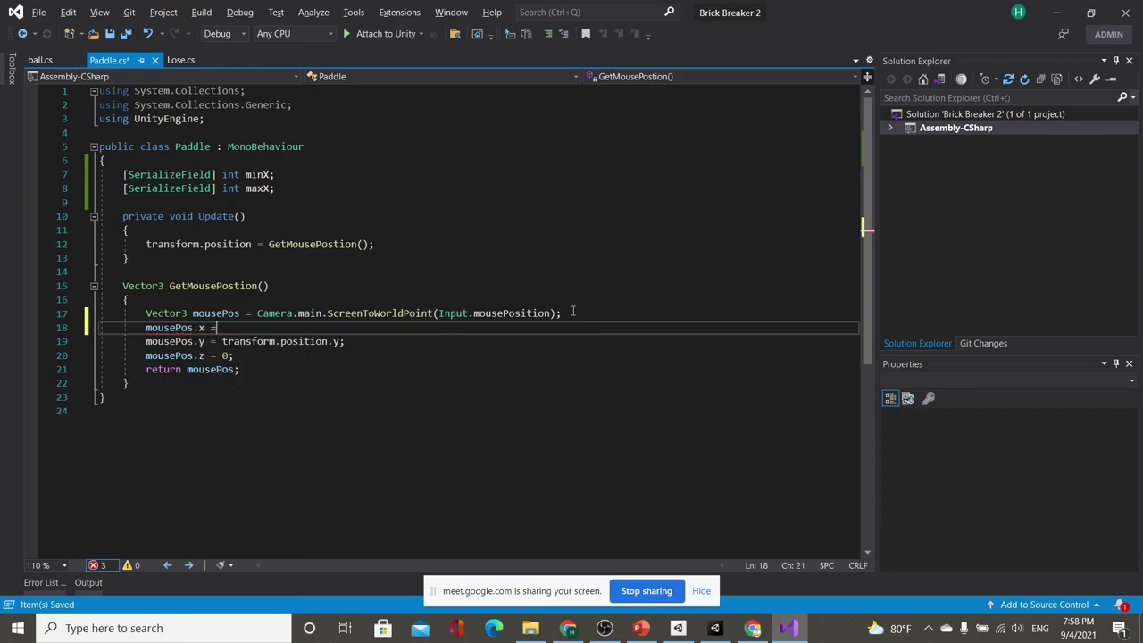
{"action": "type", "text": " Mathf.C"}
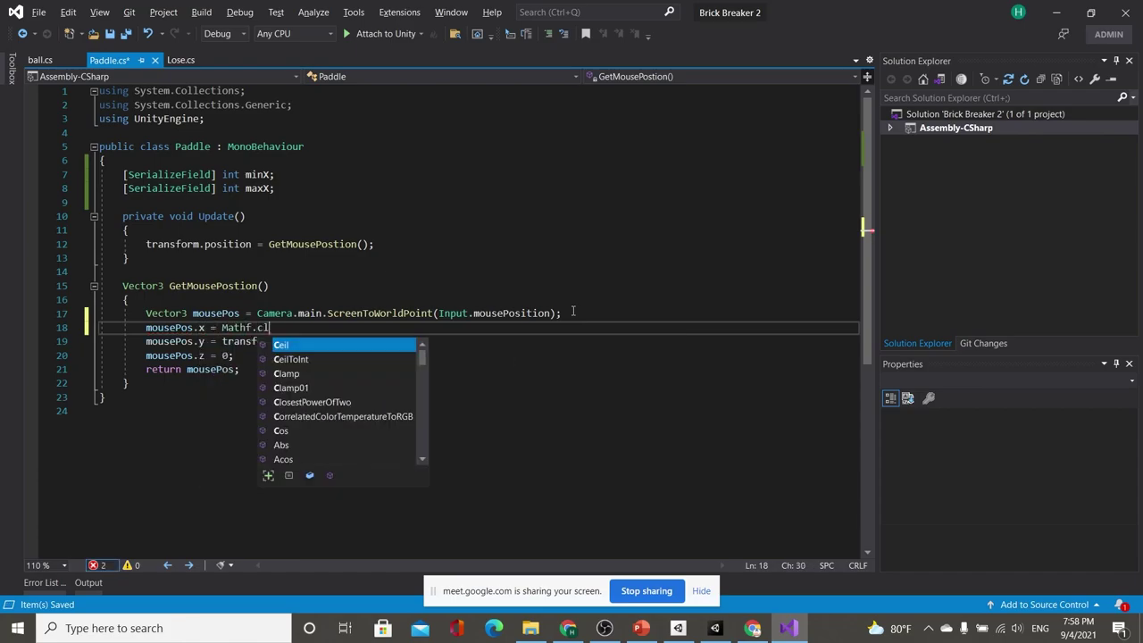
{"action": "type", "text": "lamp("}
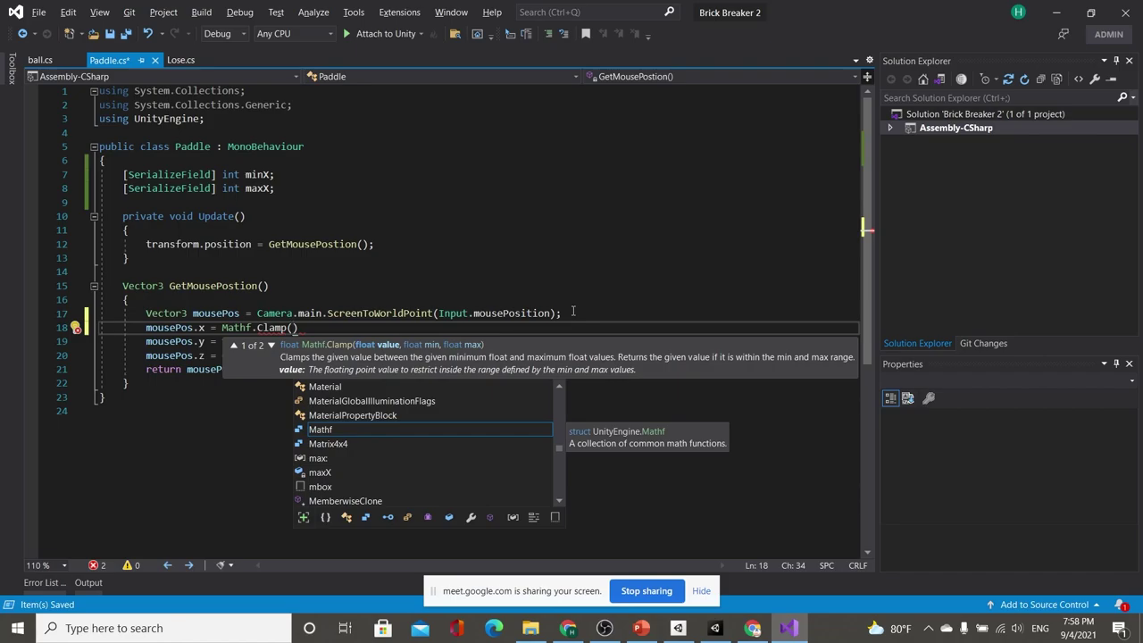
{"action": "type", "text": "mousePos."}
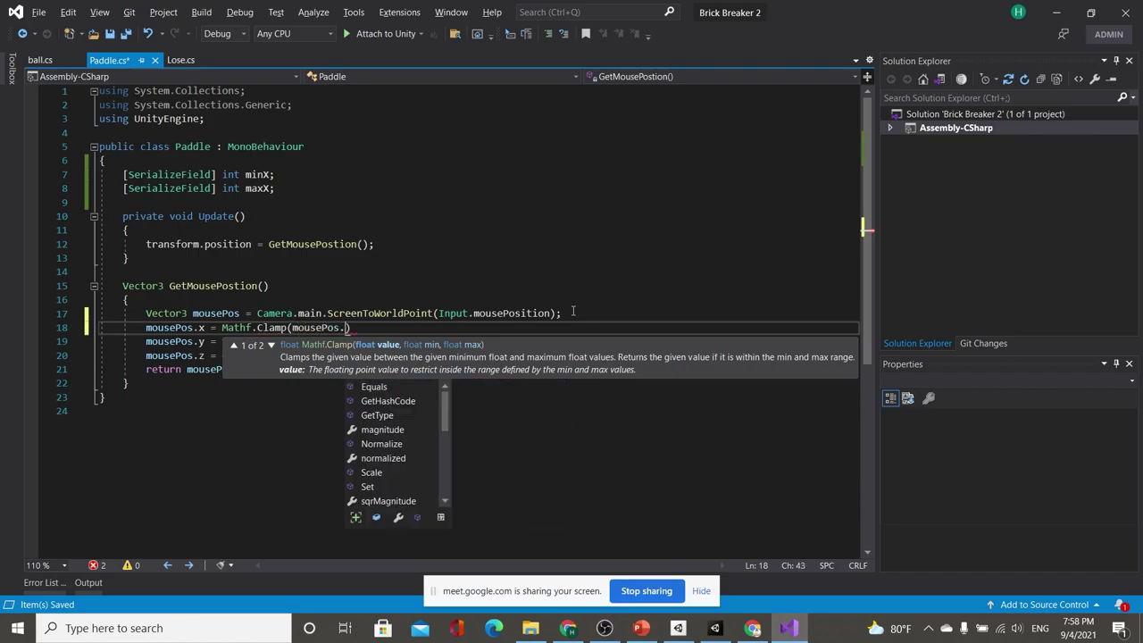
{"action": "type", "text": "x"}
{"action": "key", "text": "Escape"}
{"action": "type", "text": ", "}
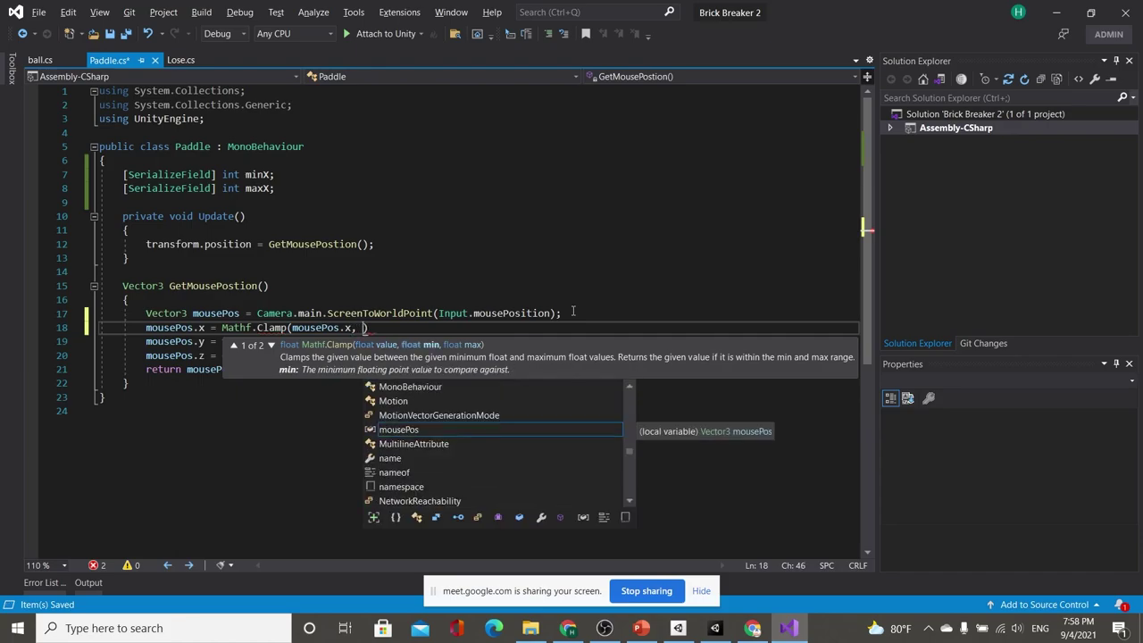
{"action": "type", "text": "minX, m"}
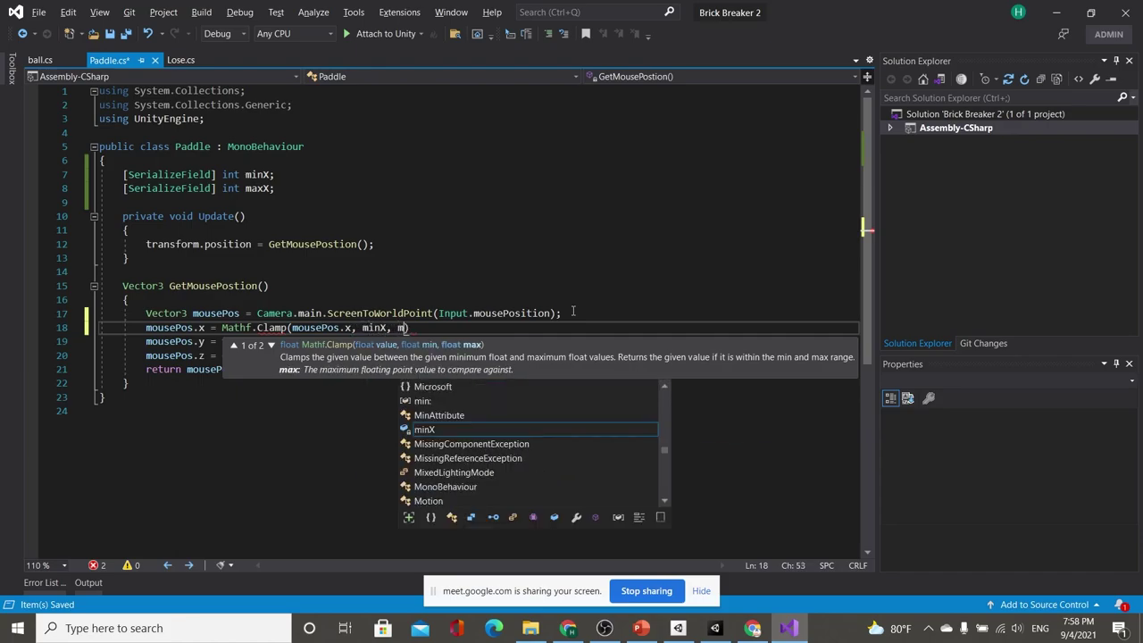
{"action": "type", "text": "axx"}
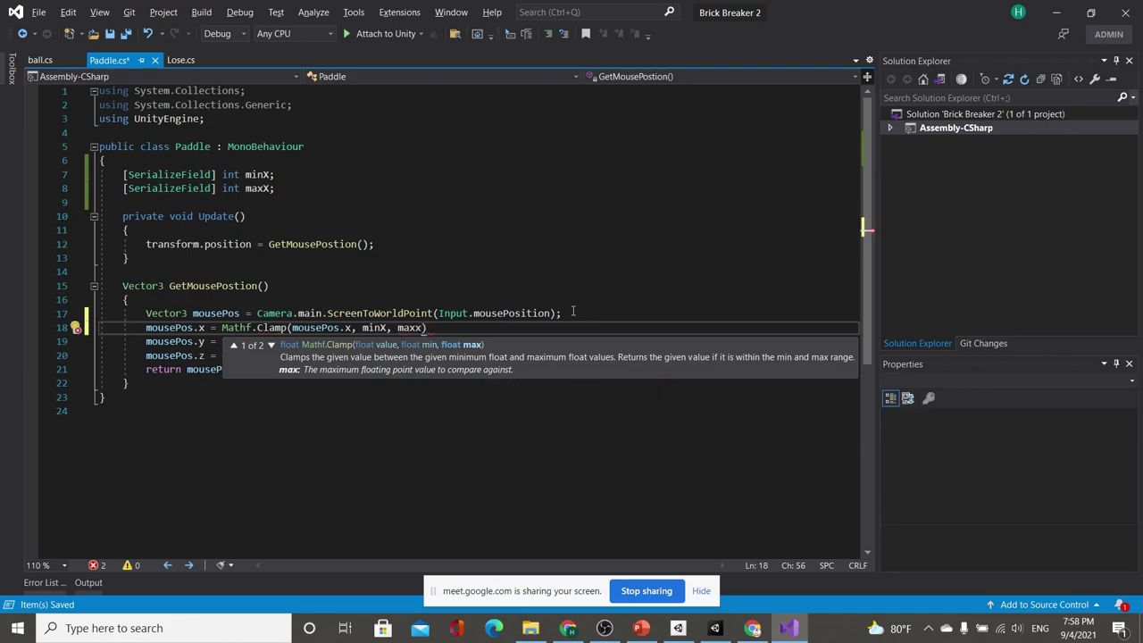
{"action": "key", "text": "BackSpace"}
{"action": "key", "text": "BackSpace"}
{"action": "type", "text": "xX"}
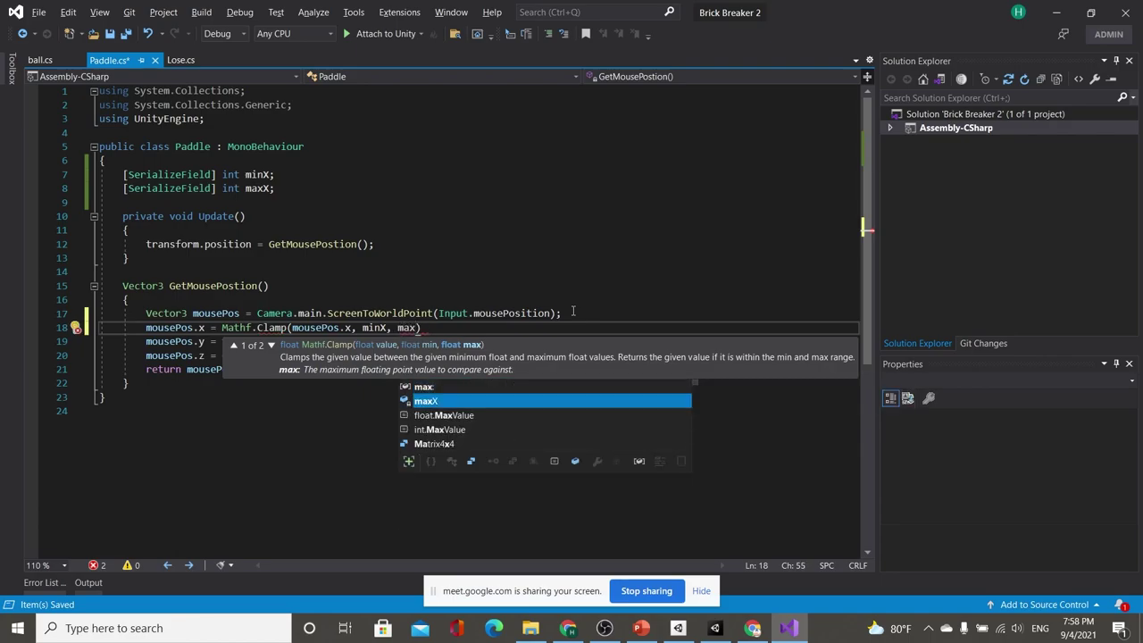
{"action": "type", "text": ");"}
{"action": "key", "text": "ctrl+s"}
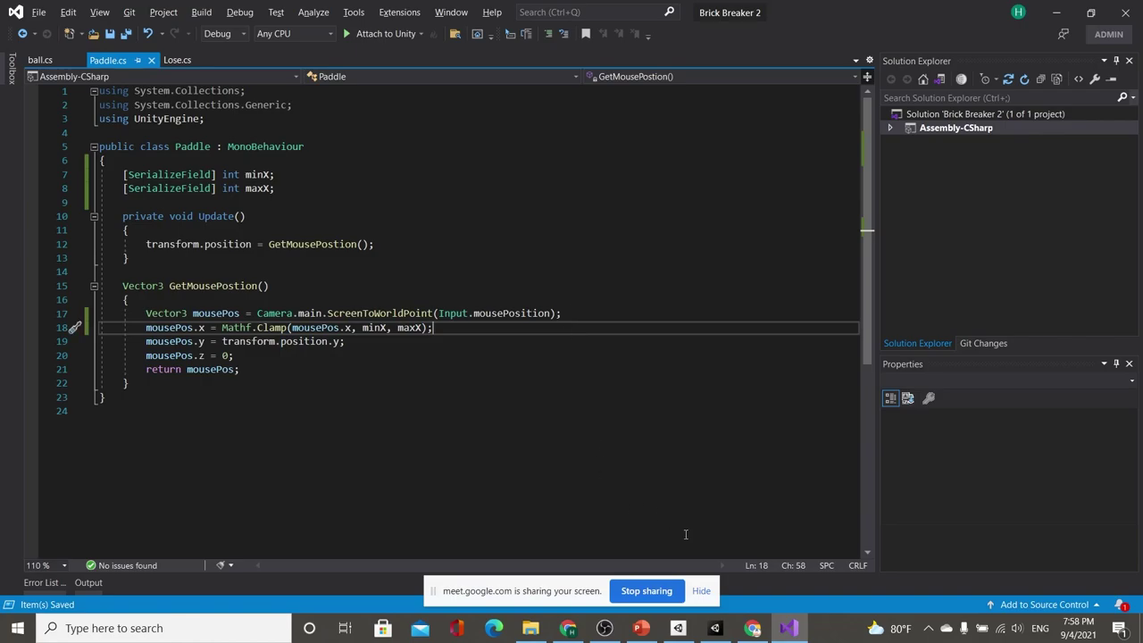
{"action": "left_click", "coordinate": [715, 628]}
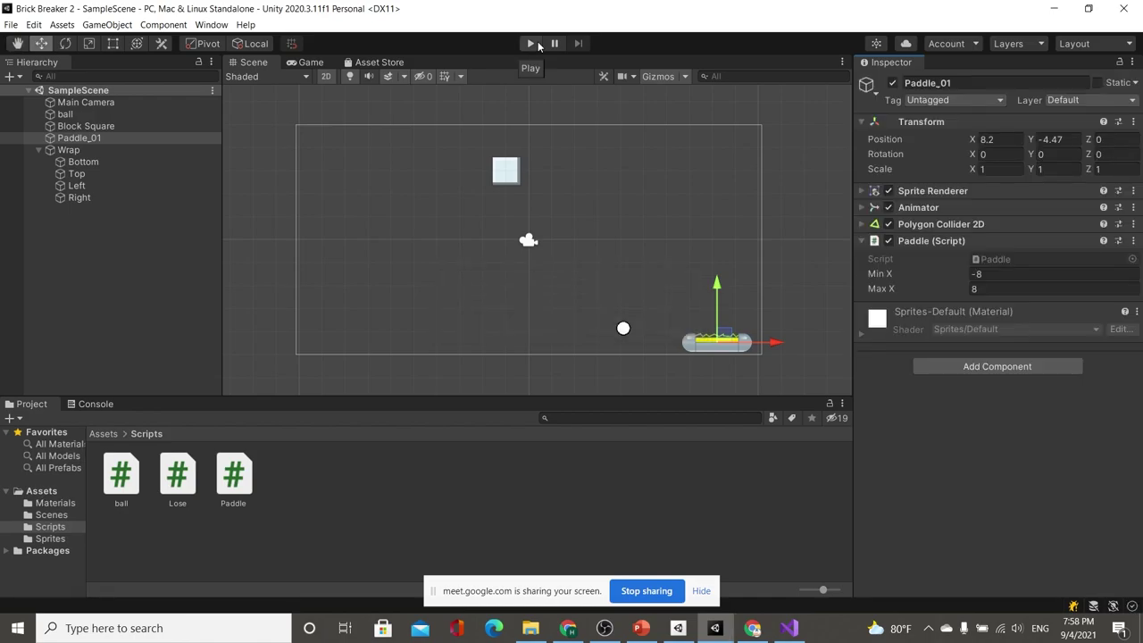
Play-test the clamped paddle, stop Play mode, and drag Paddle_01 left to X 5.48
{"action": "left_click", "coordinate": [532, 44]}
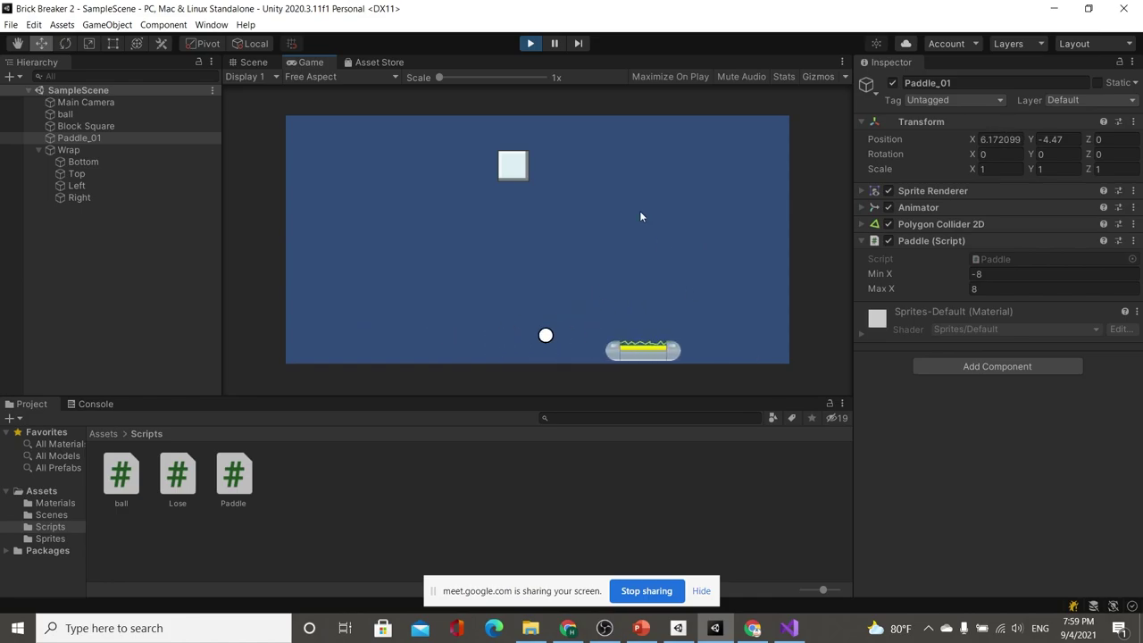
{"action": "left_click", "coordinate": [530, 43]}
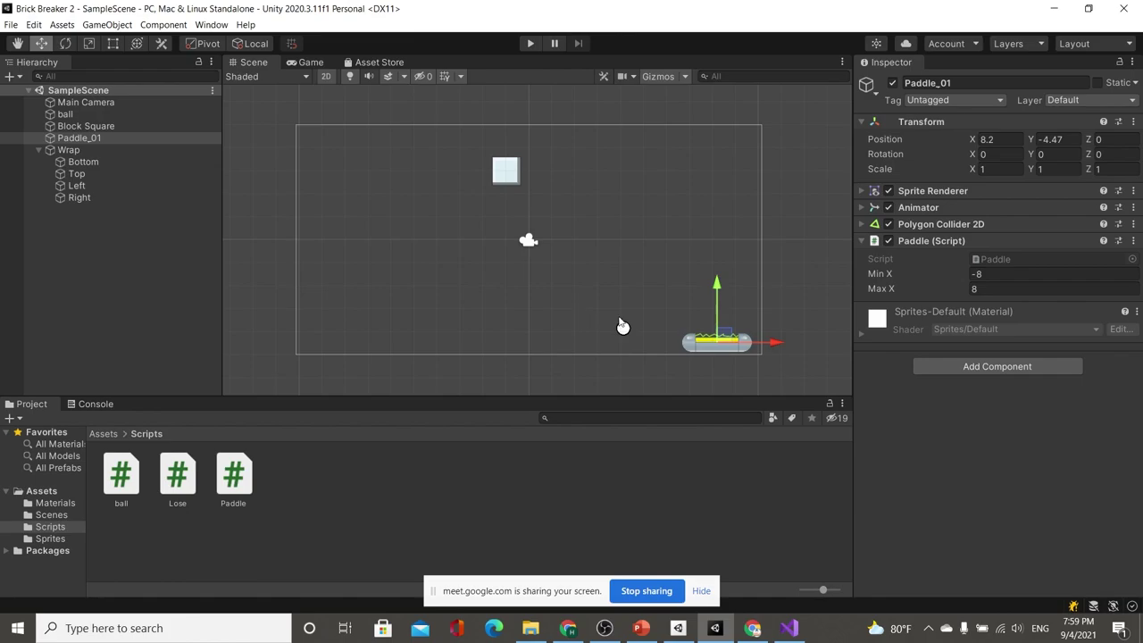
{"action": "left_click_drag", "start_coordinate": [764, 347], "coordinate": [695, 350]}
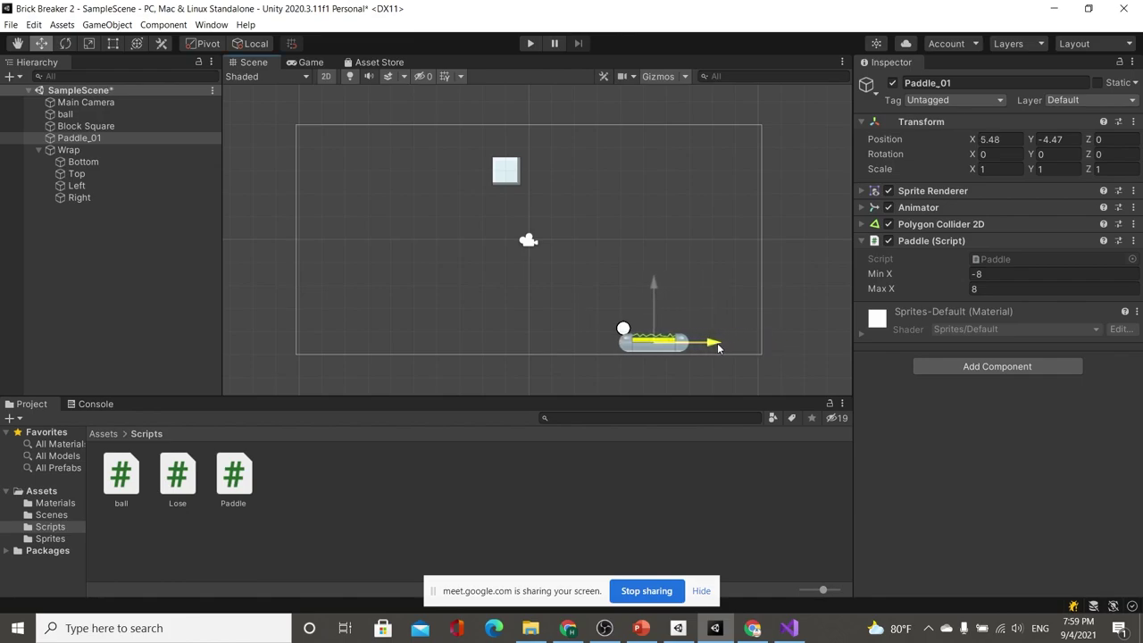
Look over the ball.cs script in Visual Studio, then return to the Unity editor
{"action": "left_click", "coordinate": [788, 628]}
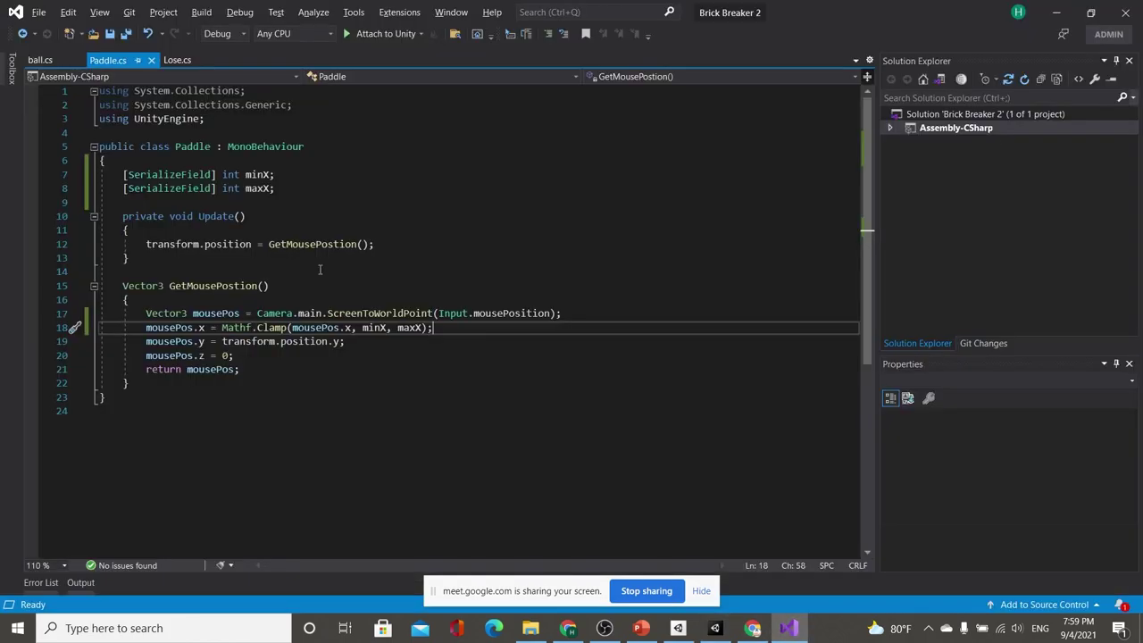
{"action": "left_click", "coordinate": [40, 59]}
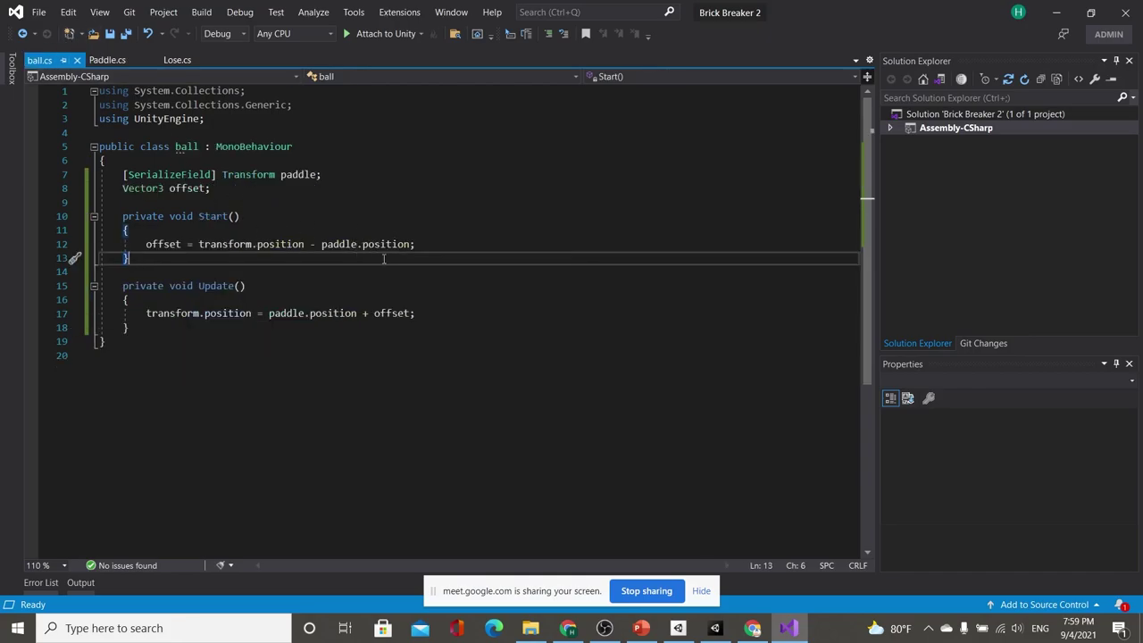
{"action": "key", "text": "alt+Tab"}
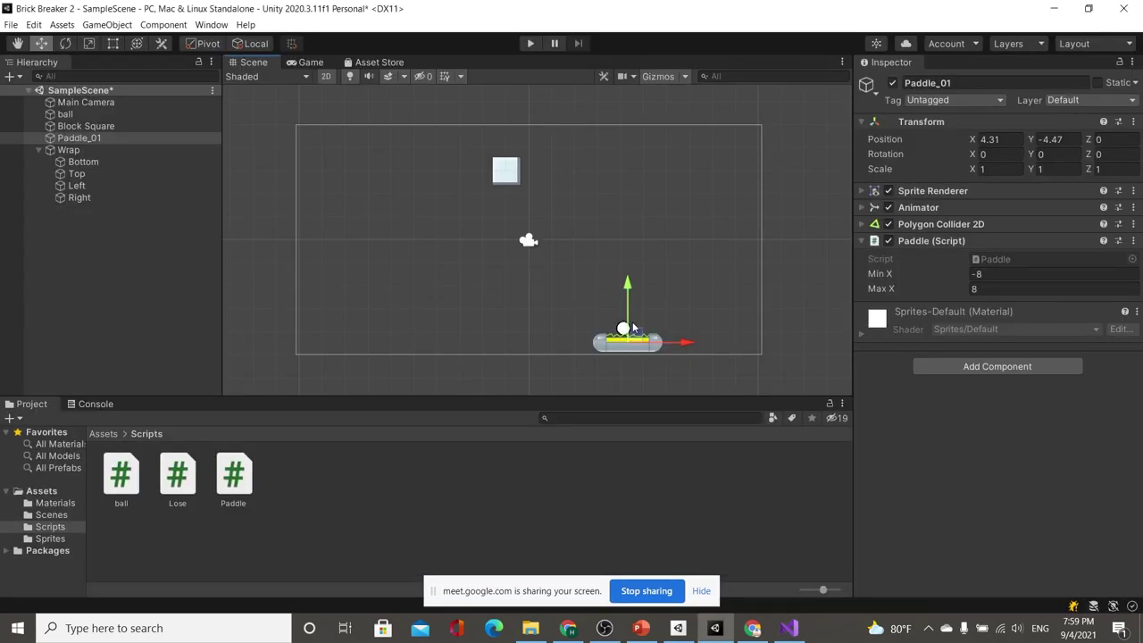
Move the ball onto the paddle centre at X 4.26, Y -3.86, then enter play mode
{"action": "left_click", "coordinate": [65, 114]}
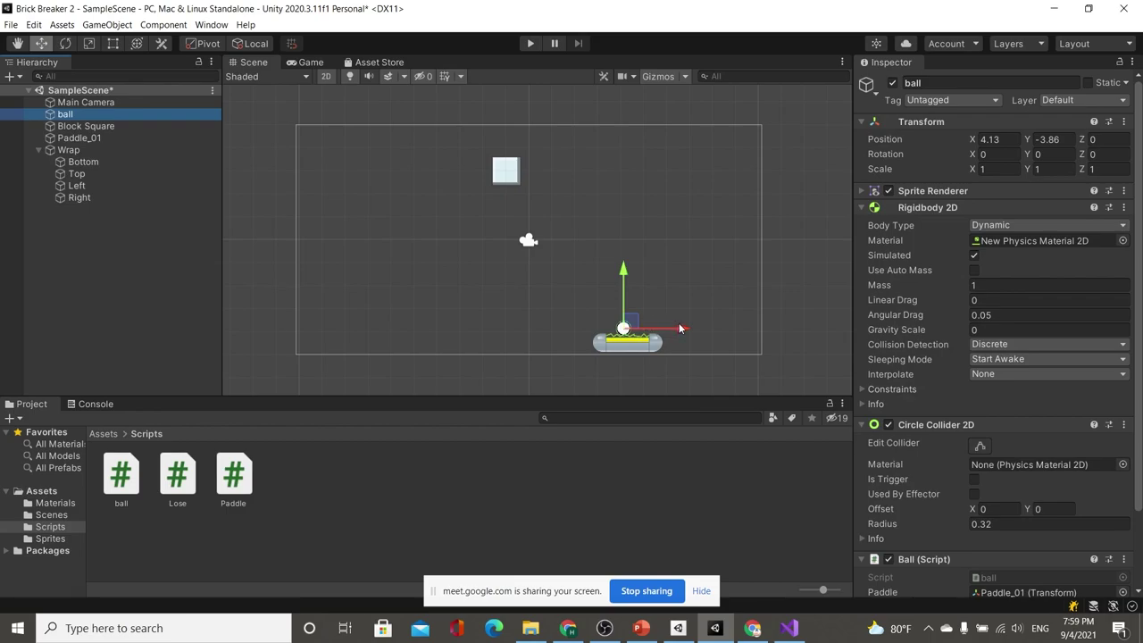
{"action": "left_click_drag", "start_coordinate": [679, 329], "coordinate": [685, 329]}
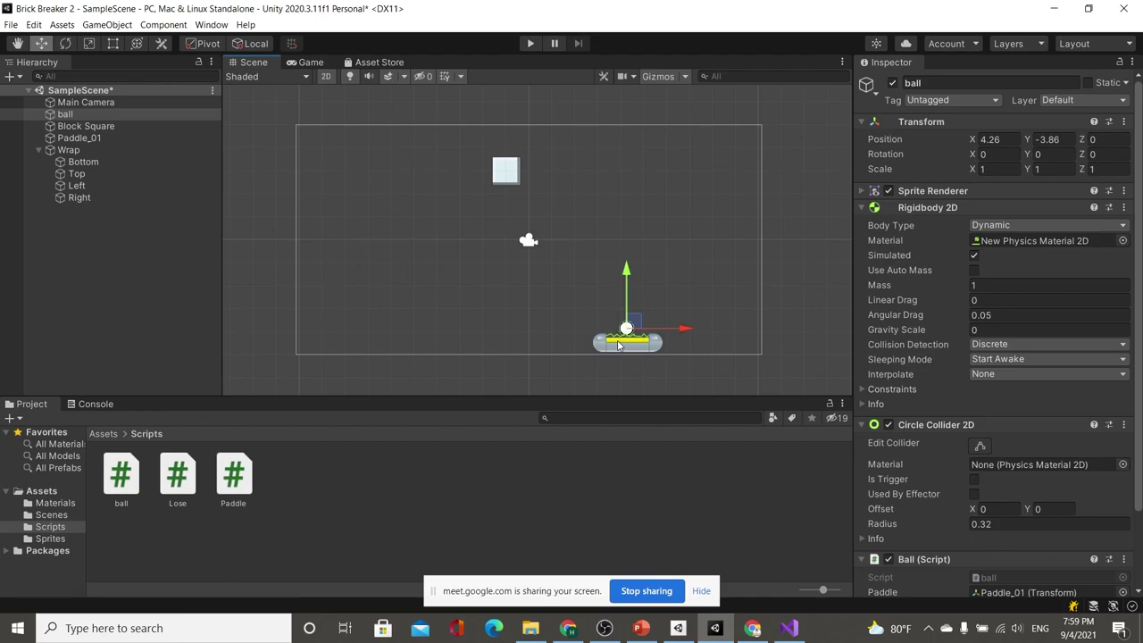
{"action": "left_click", "coordinate": [310, 62]}
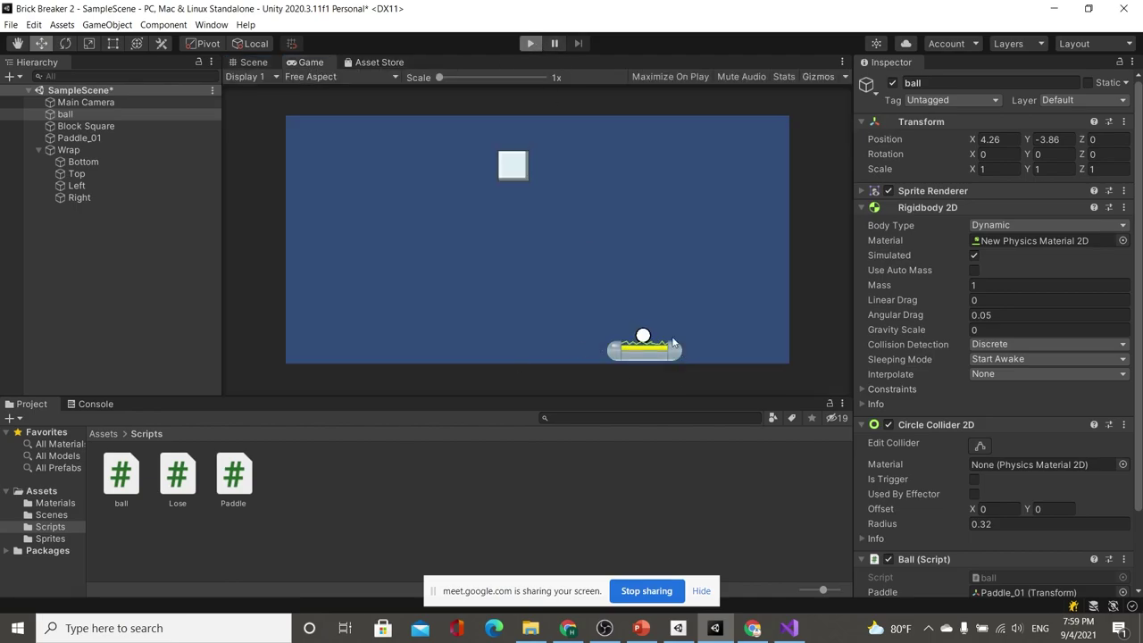